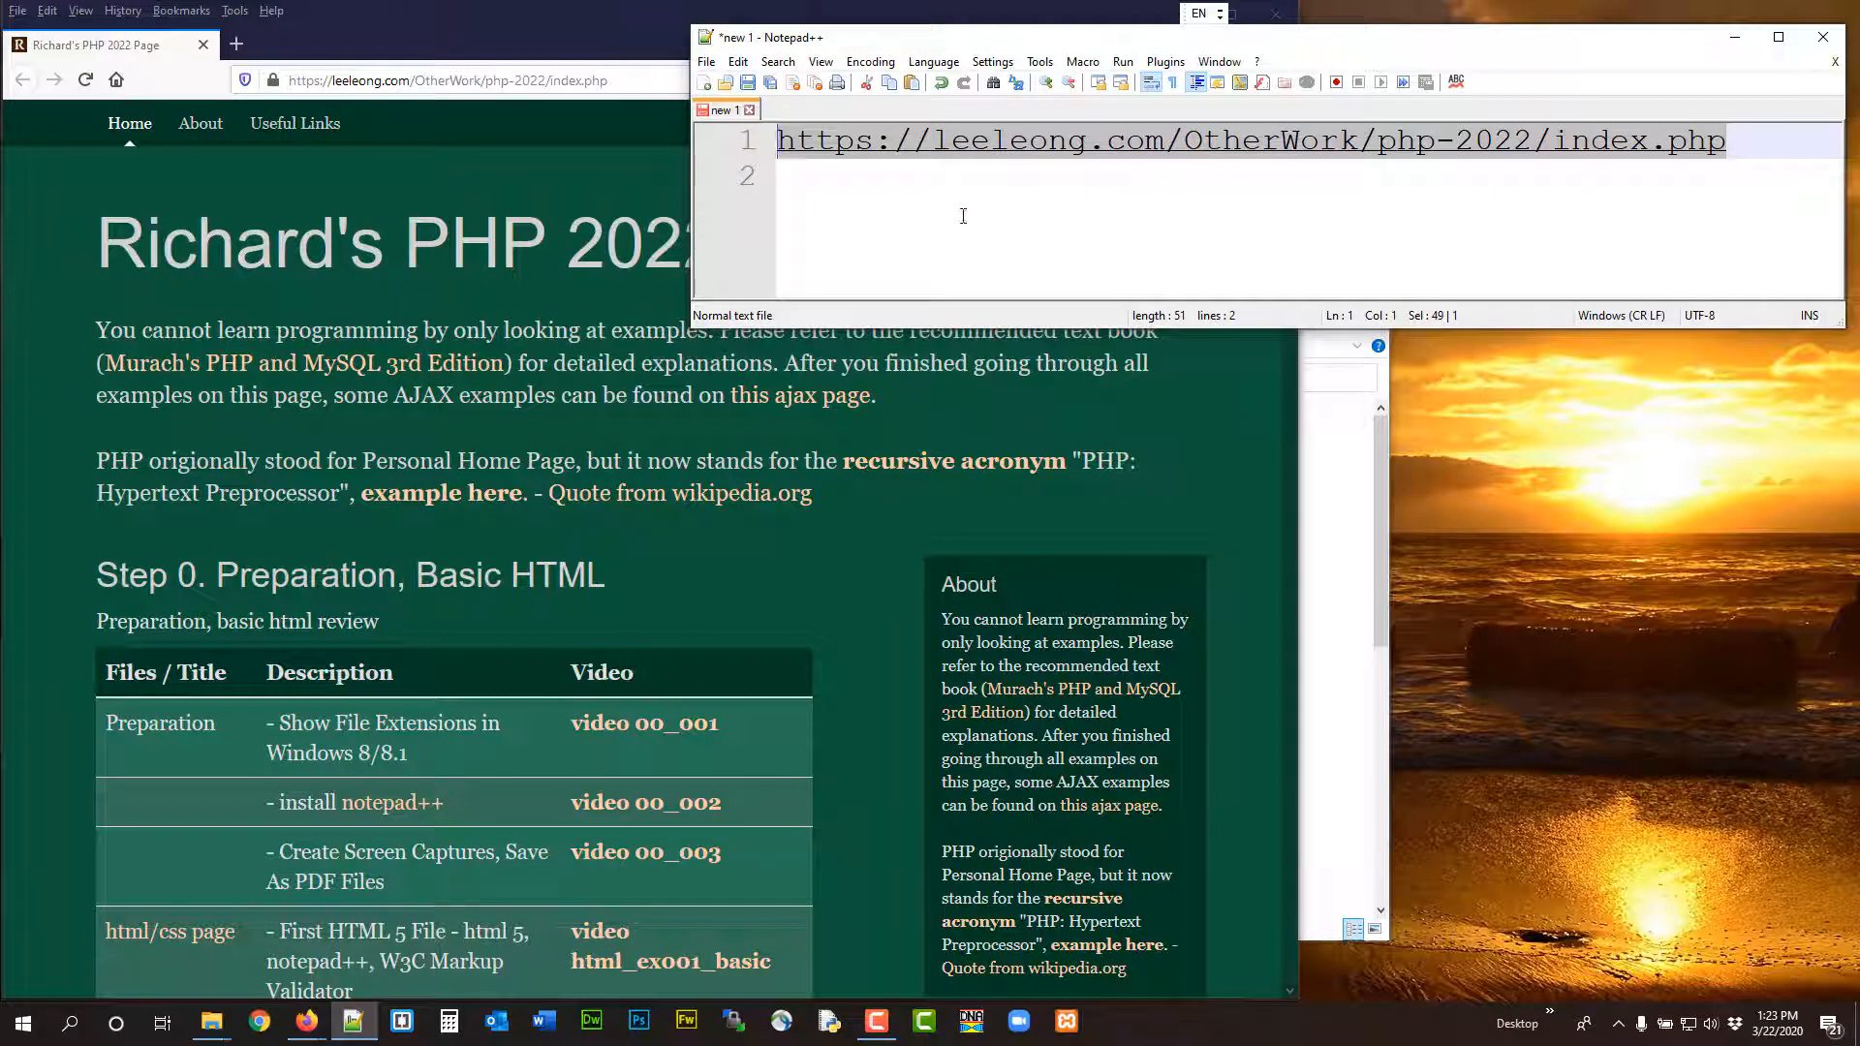
# Look through the PHP 2022 course page in the browser and find the Step 1 Install XAMPP section
pyautogui.click(965, 215)
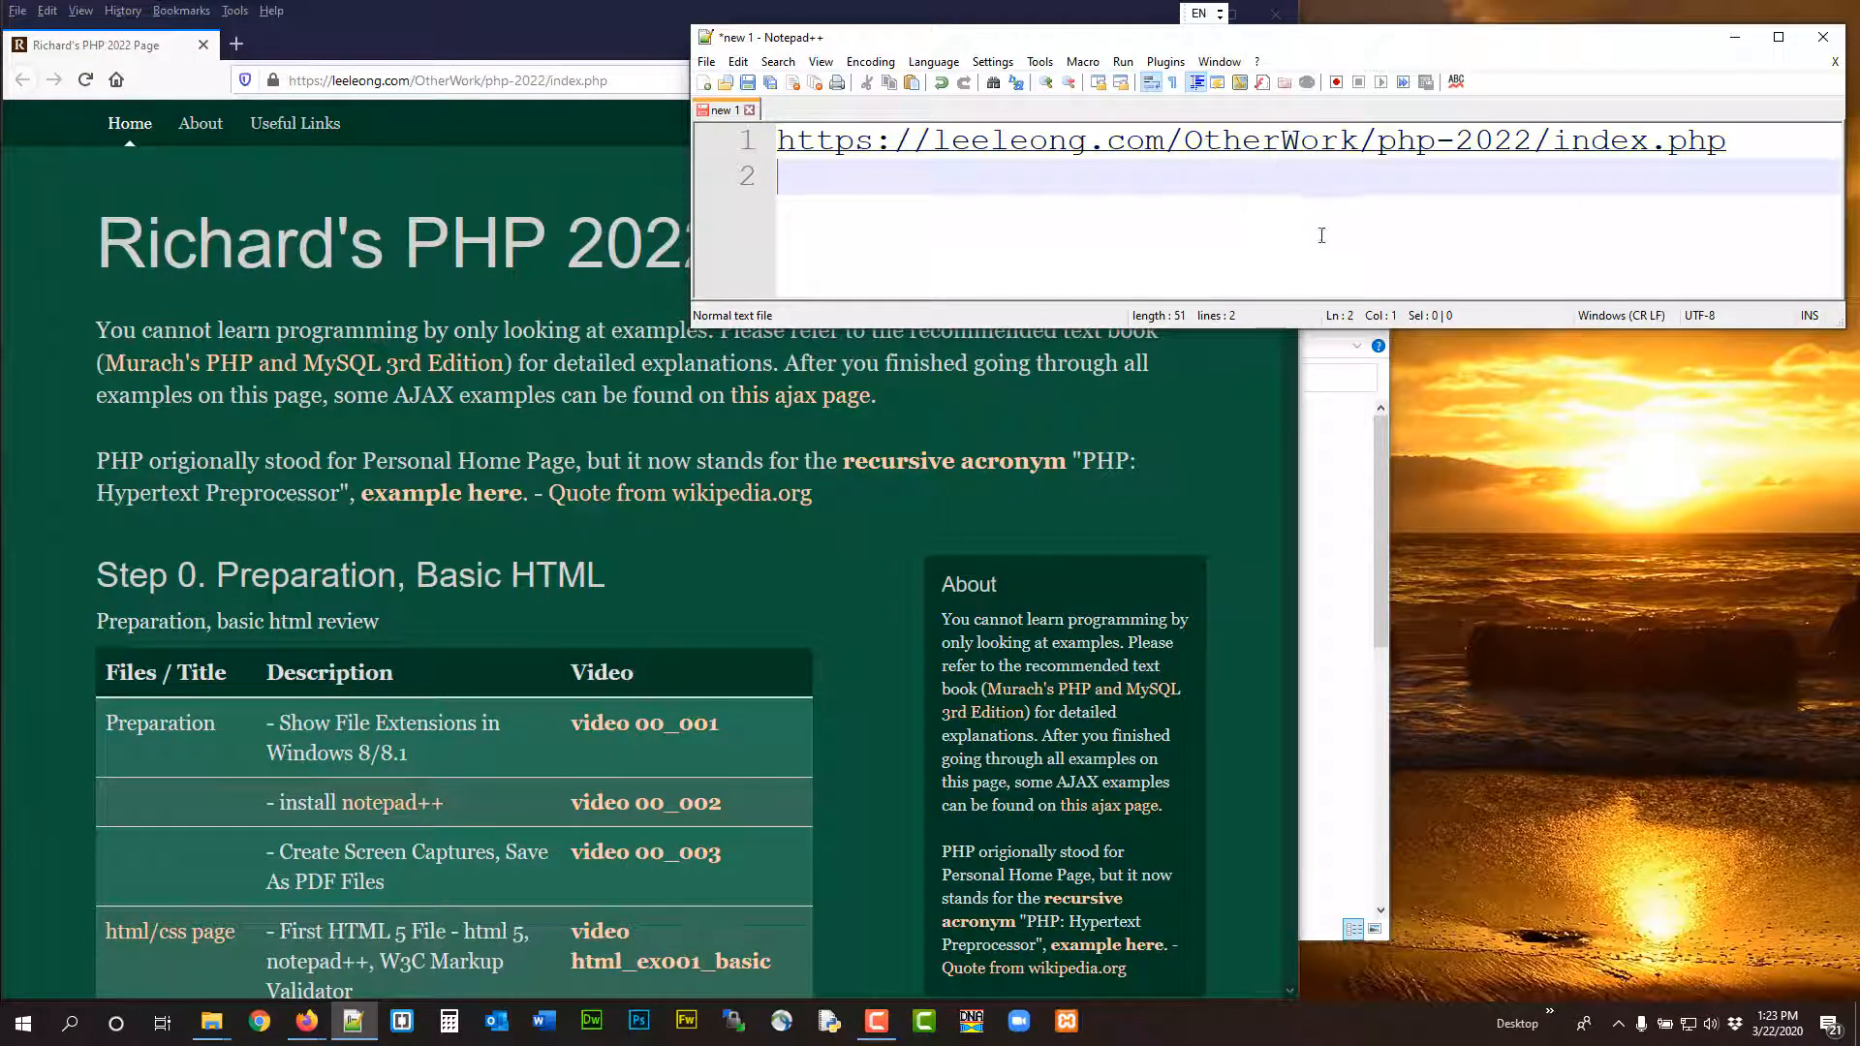
pyautogui.click(551, 313)
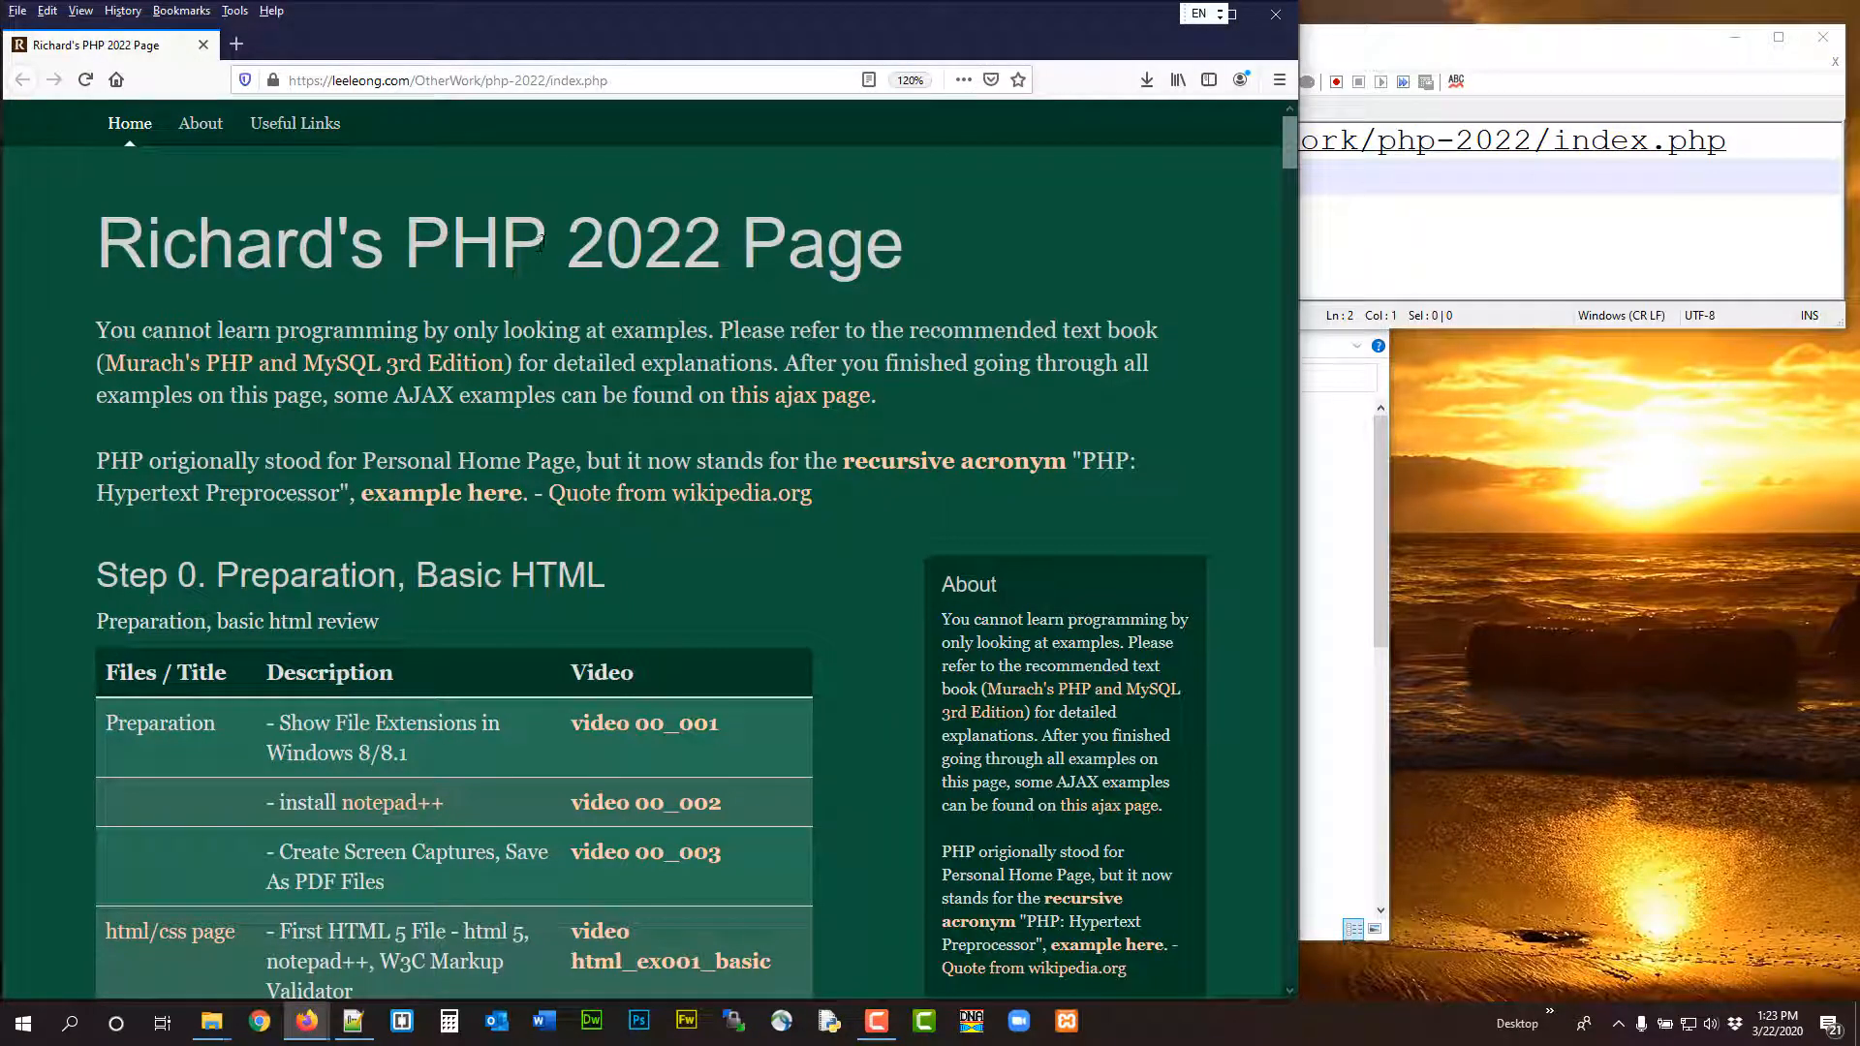
pyautogui.scroll(-7, 542, 241)
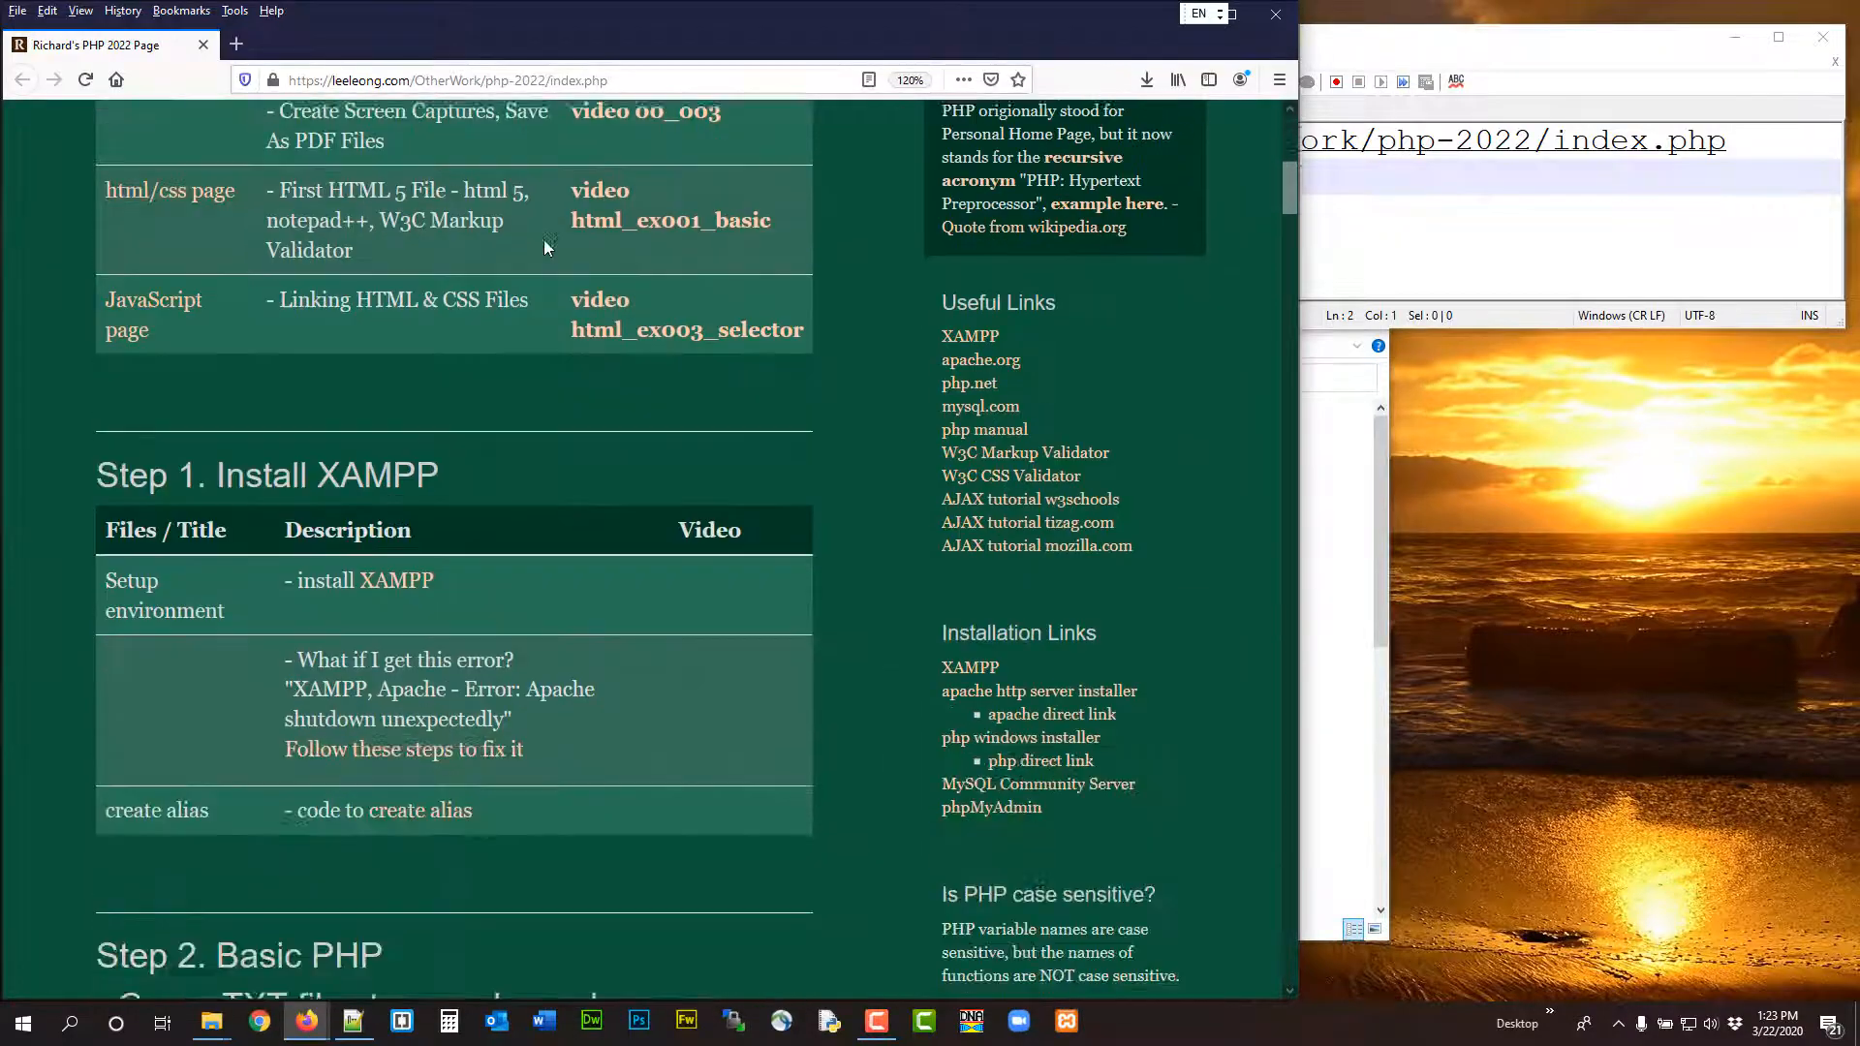
pyautogui.scroll(-1, 543, 241)
pyautogui.scroll(1, 463, 469)
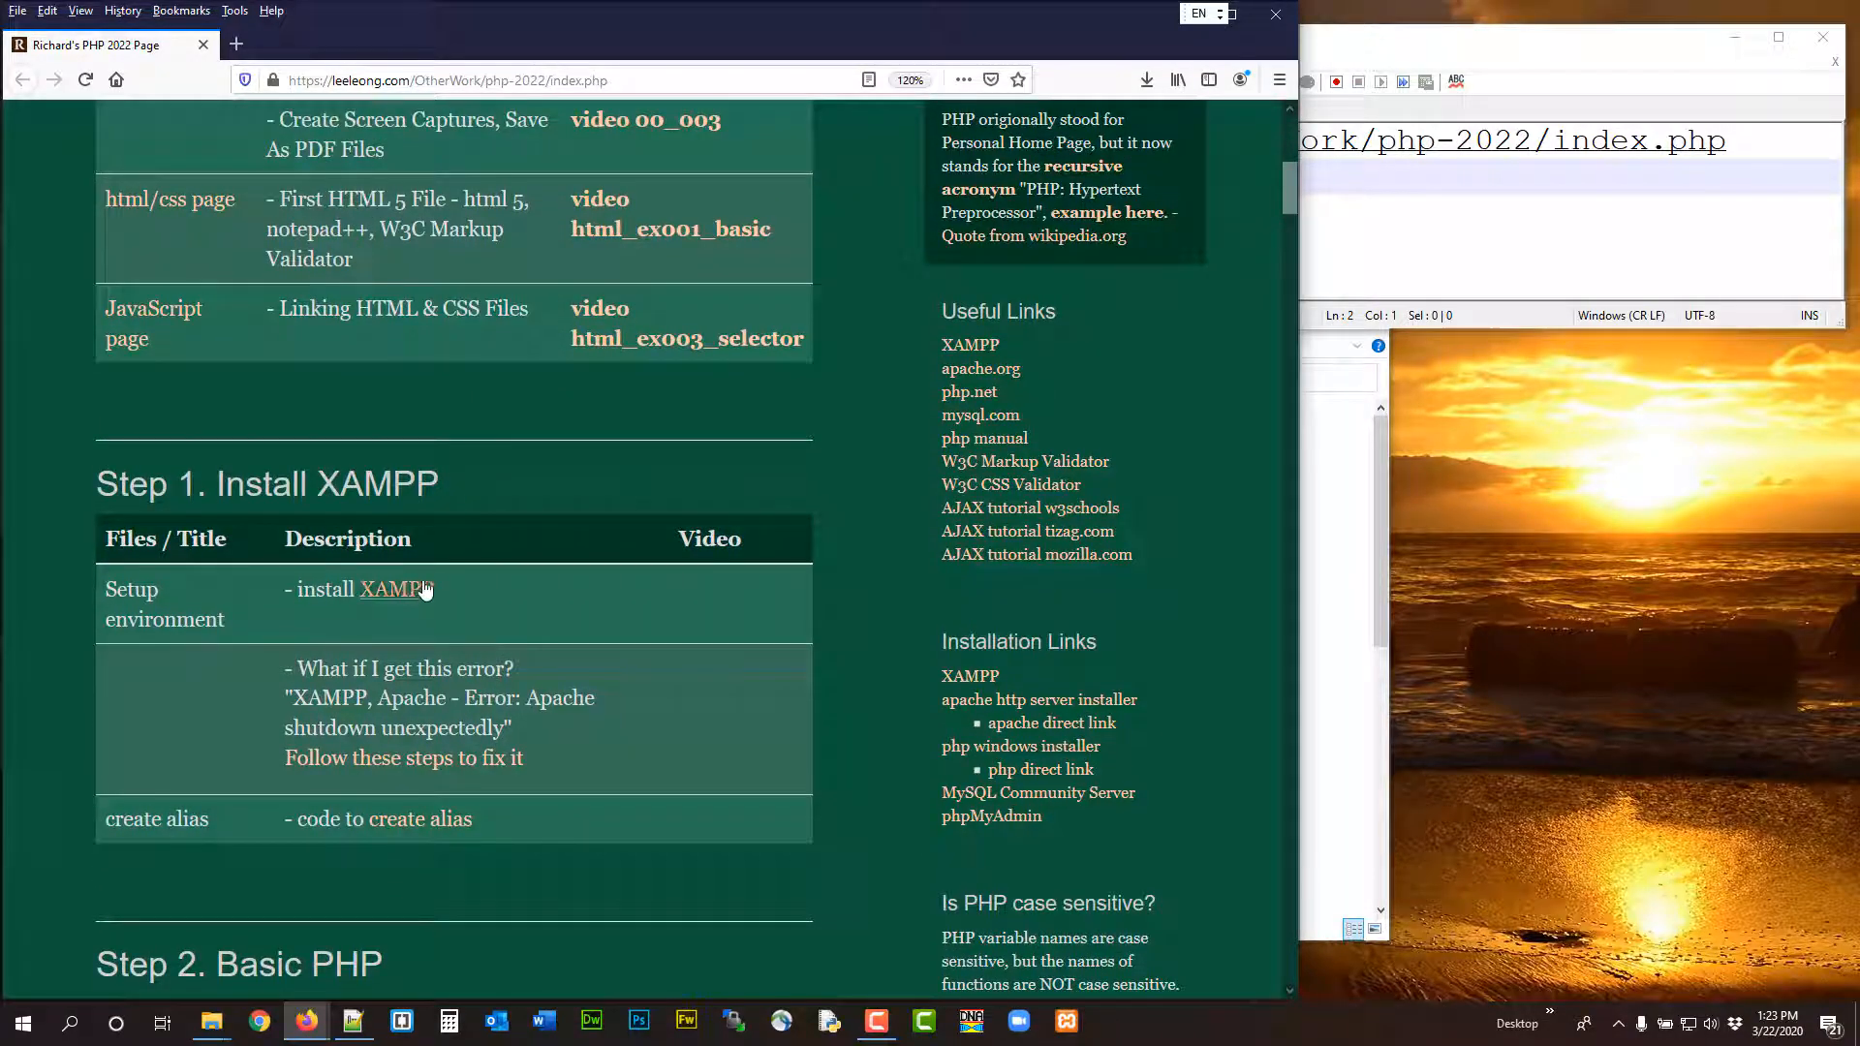
pyautogui.scroll(-2, 675, 387)
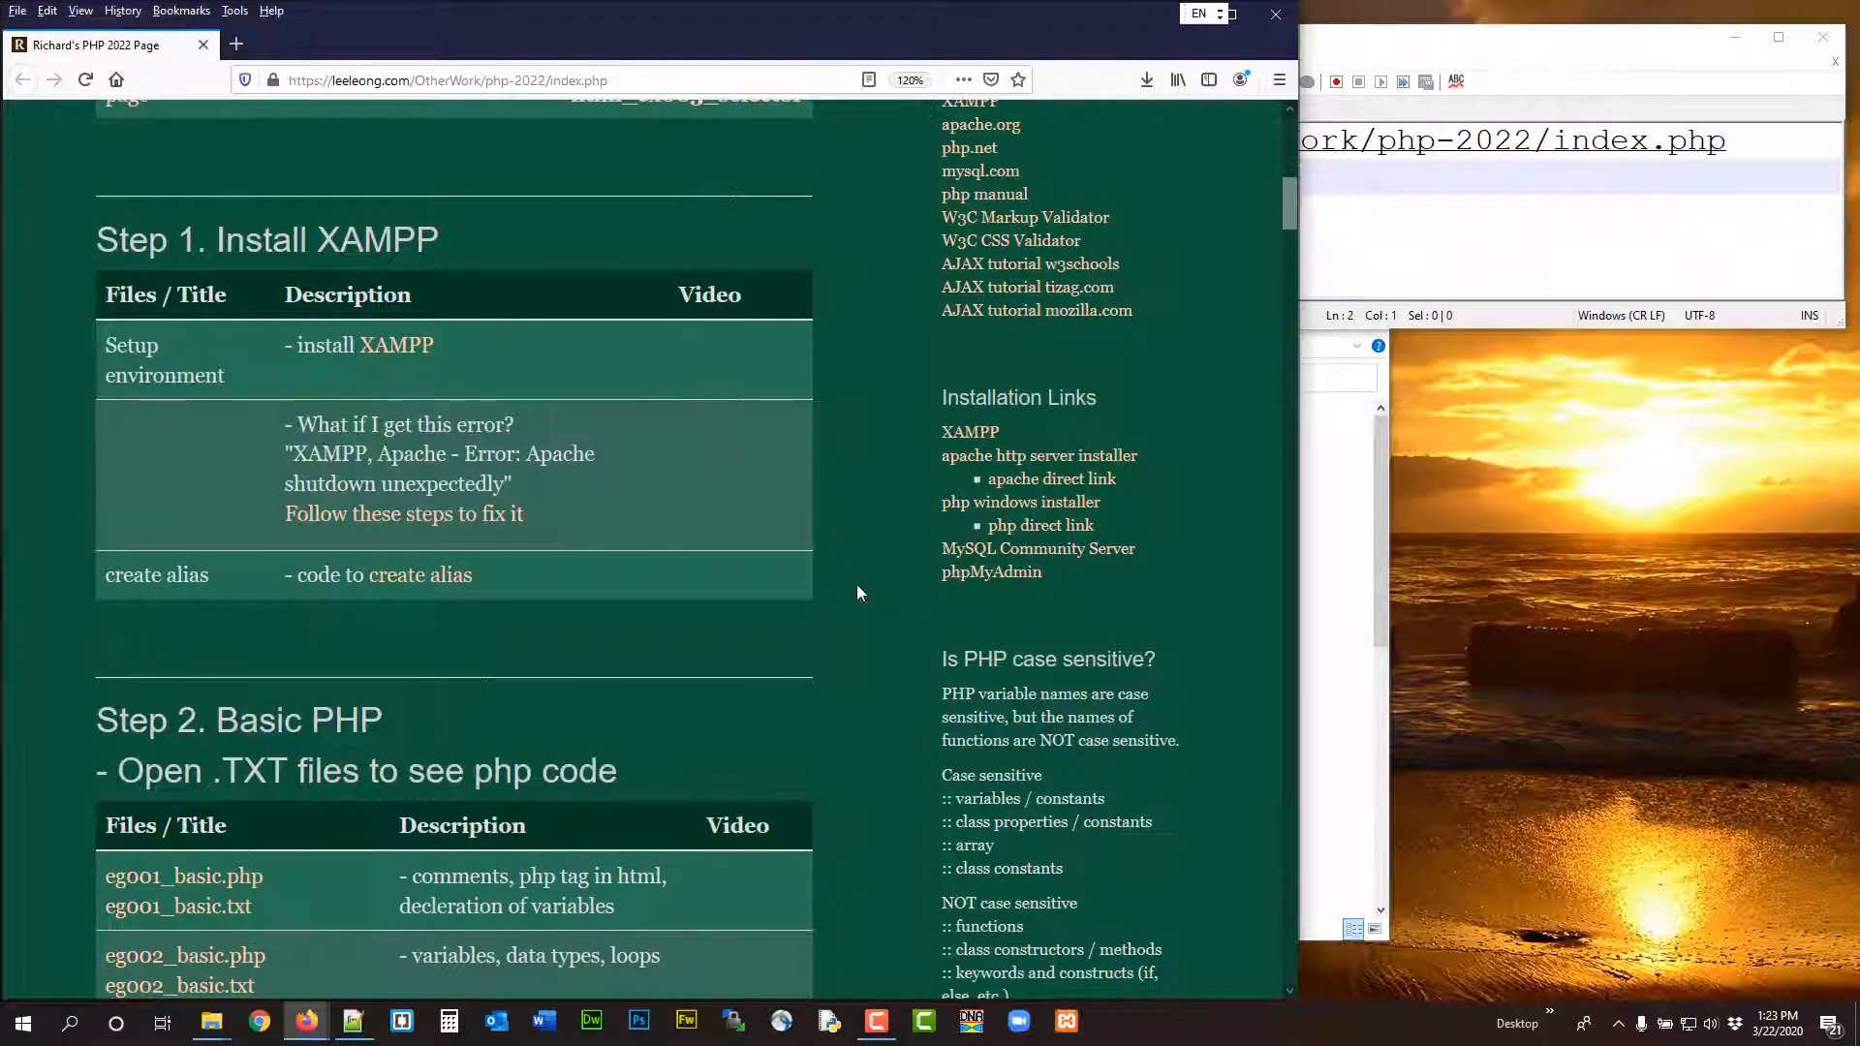
# Open the XAMPP Control Panel, place it over the course page and start the Apache module
pyautogui.click(1079, 1032)
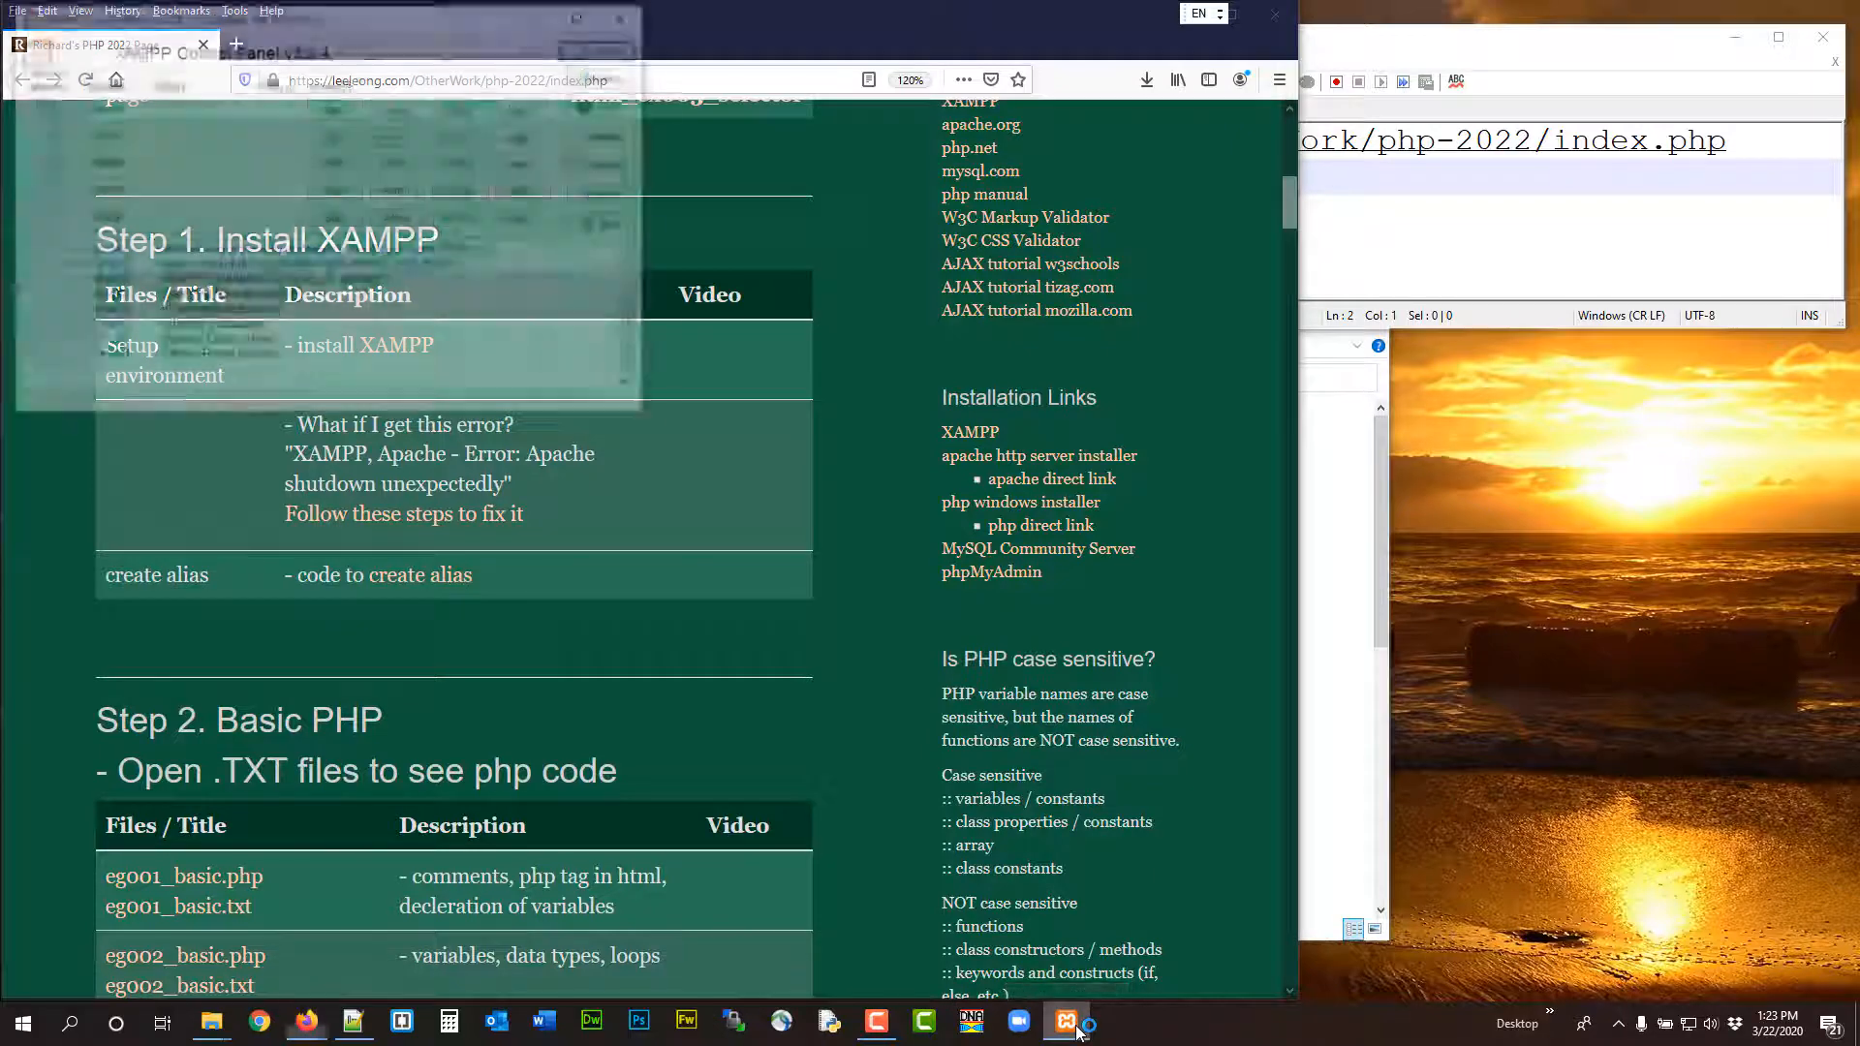
pyautogui.moveTo(399, 20); pyautogui.dragTo(1104, 393)
pyautogui.click(1042, 482)
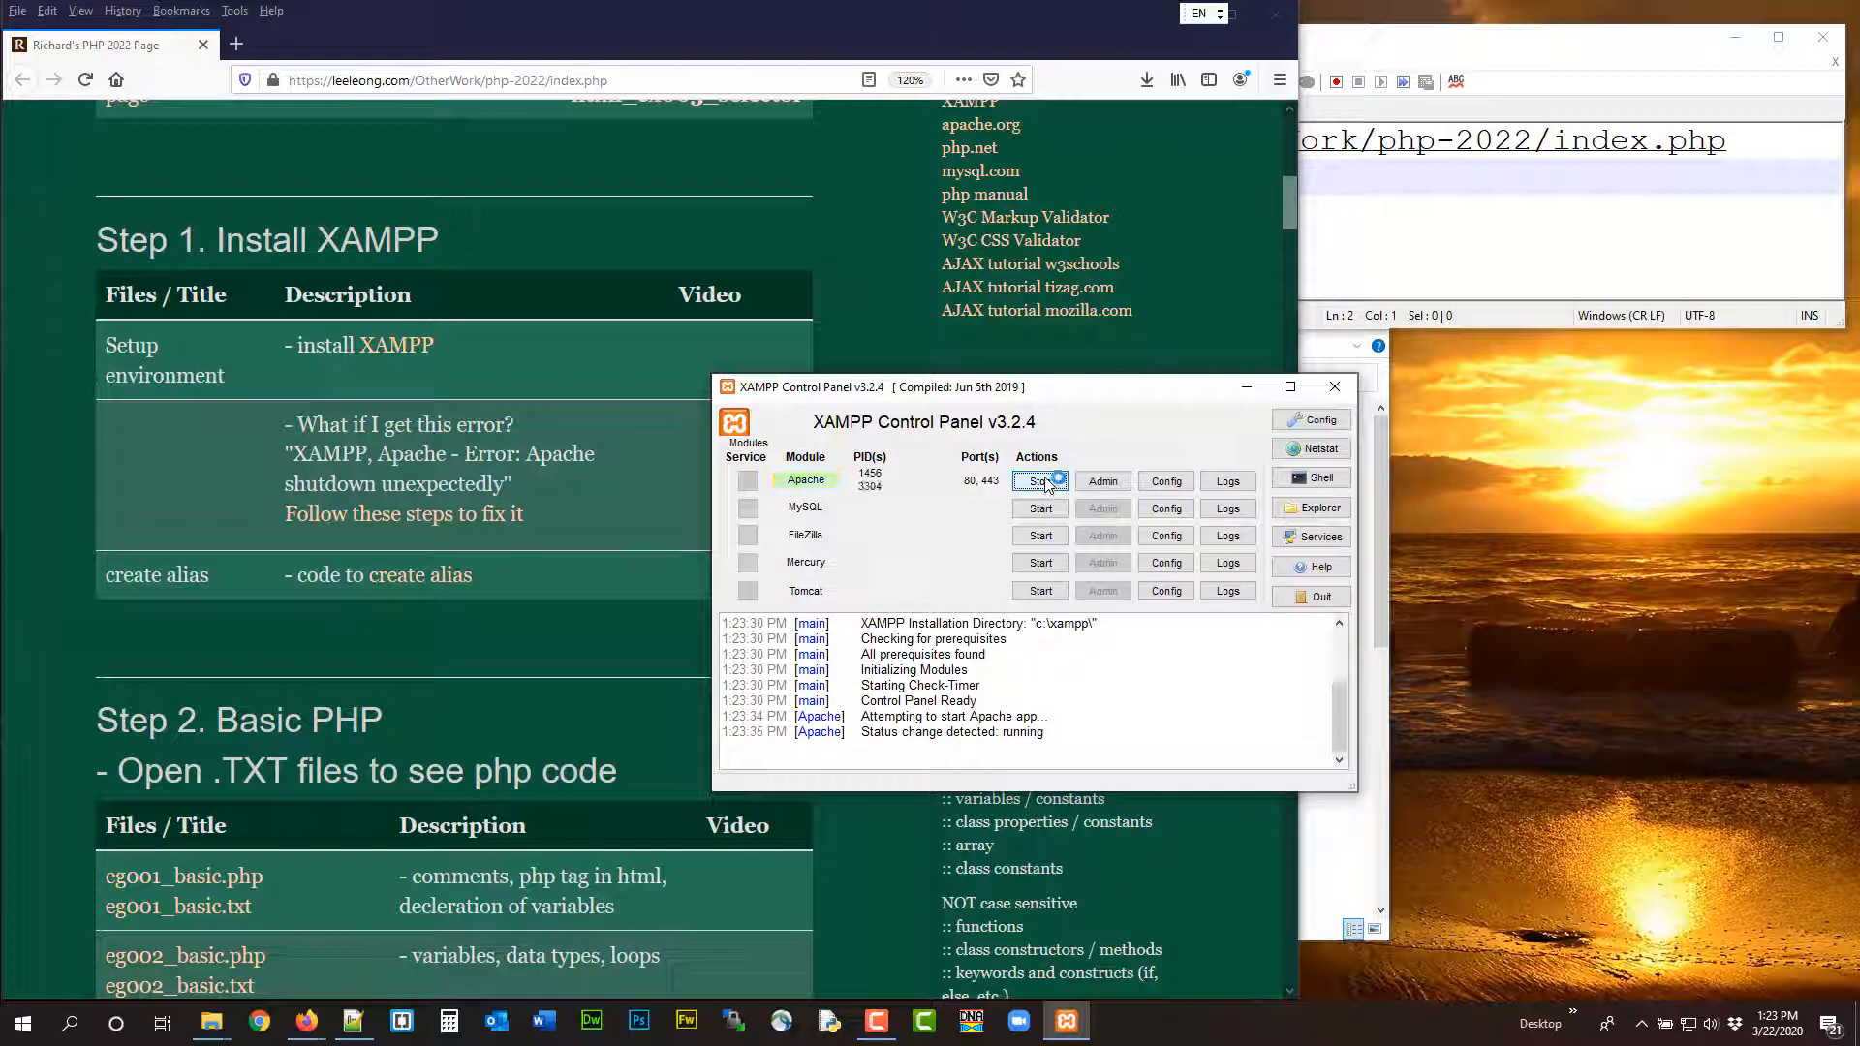
# Start the MySQL module in the XAMPP Control Panel and stop it again
pyautogui.click(1041, 509)
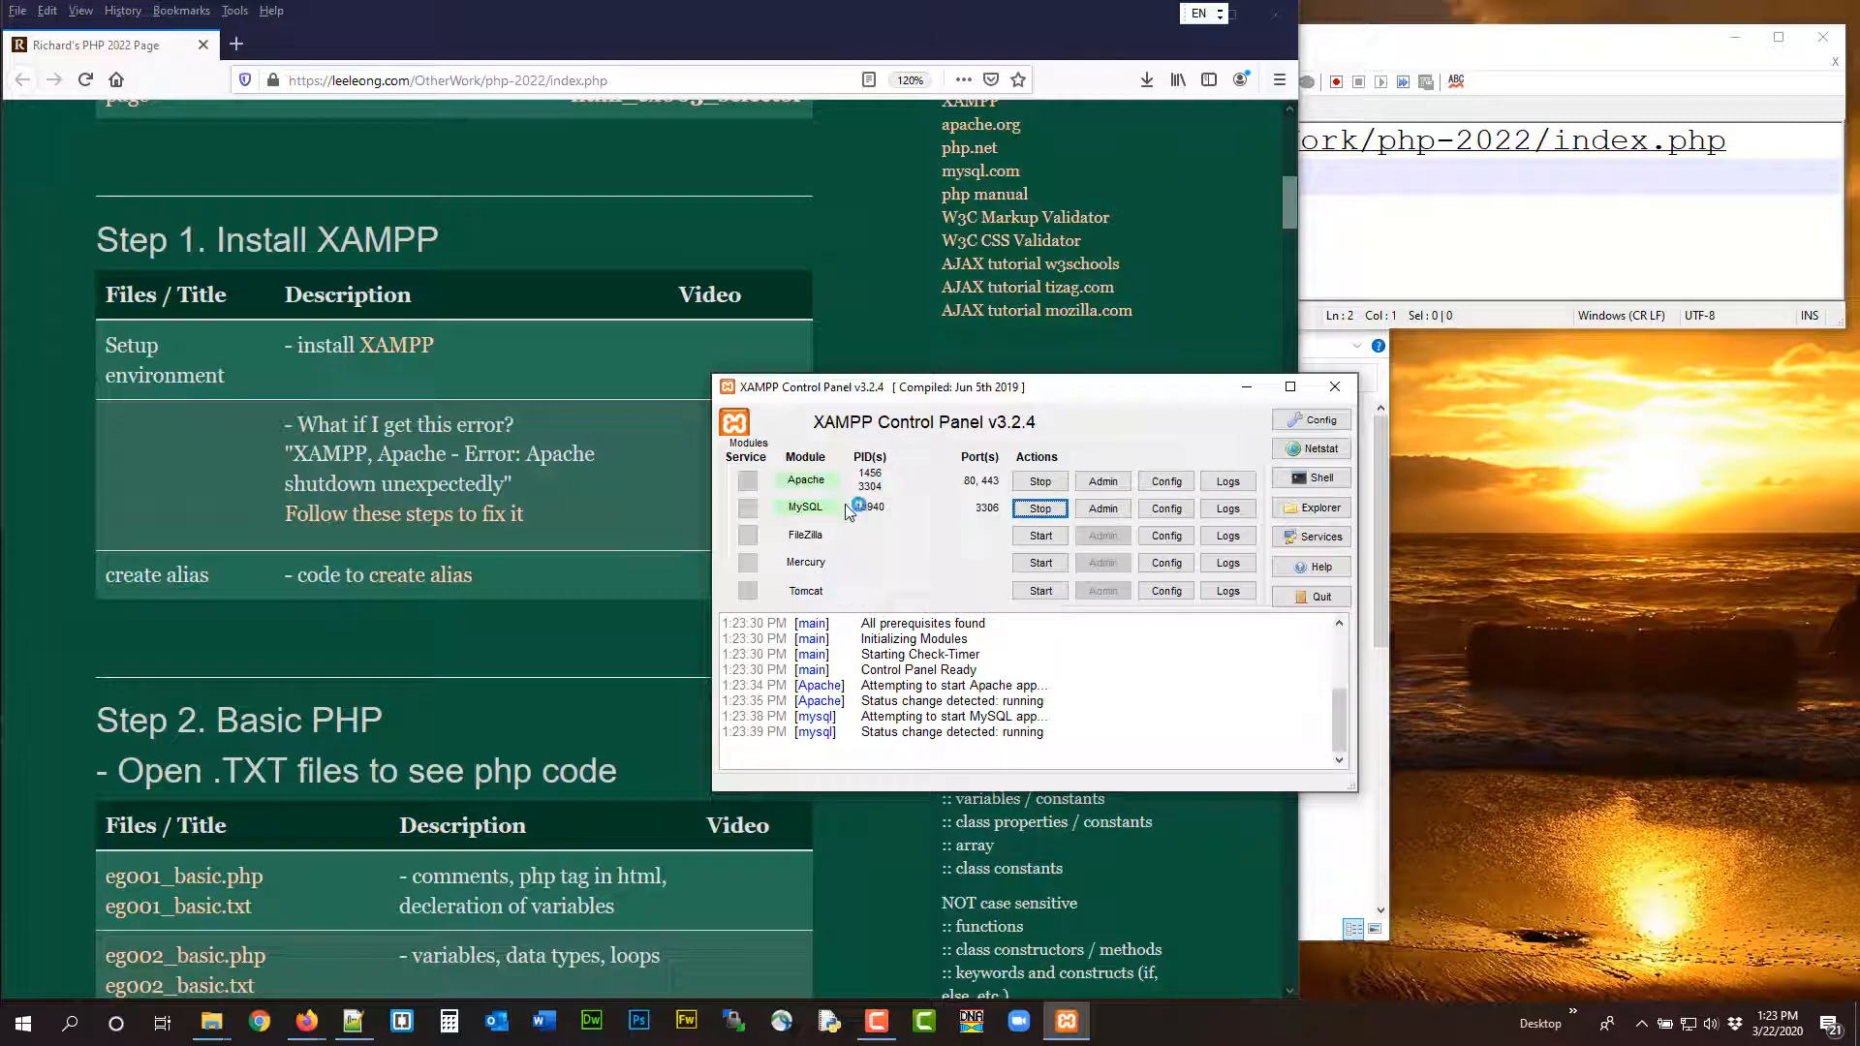
pyautogui.click(1038, 508)
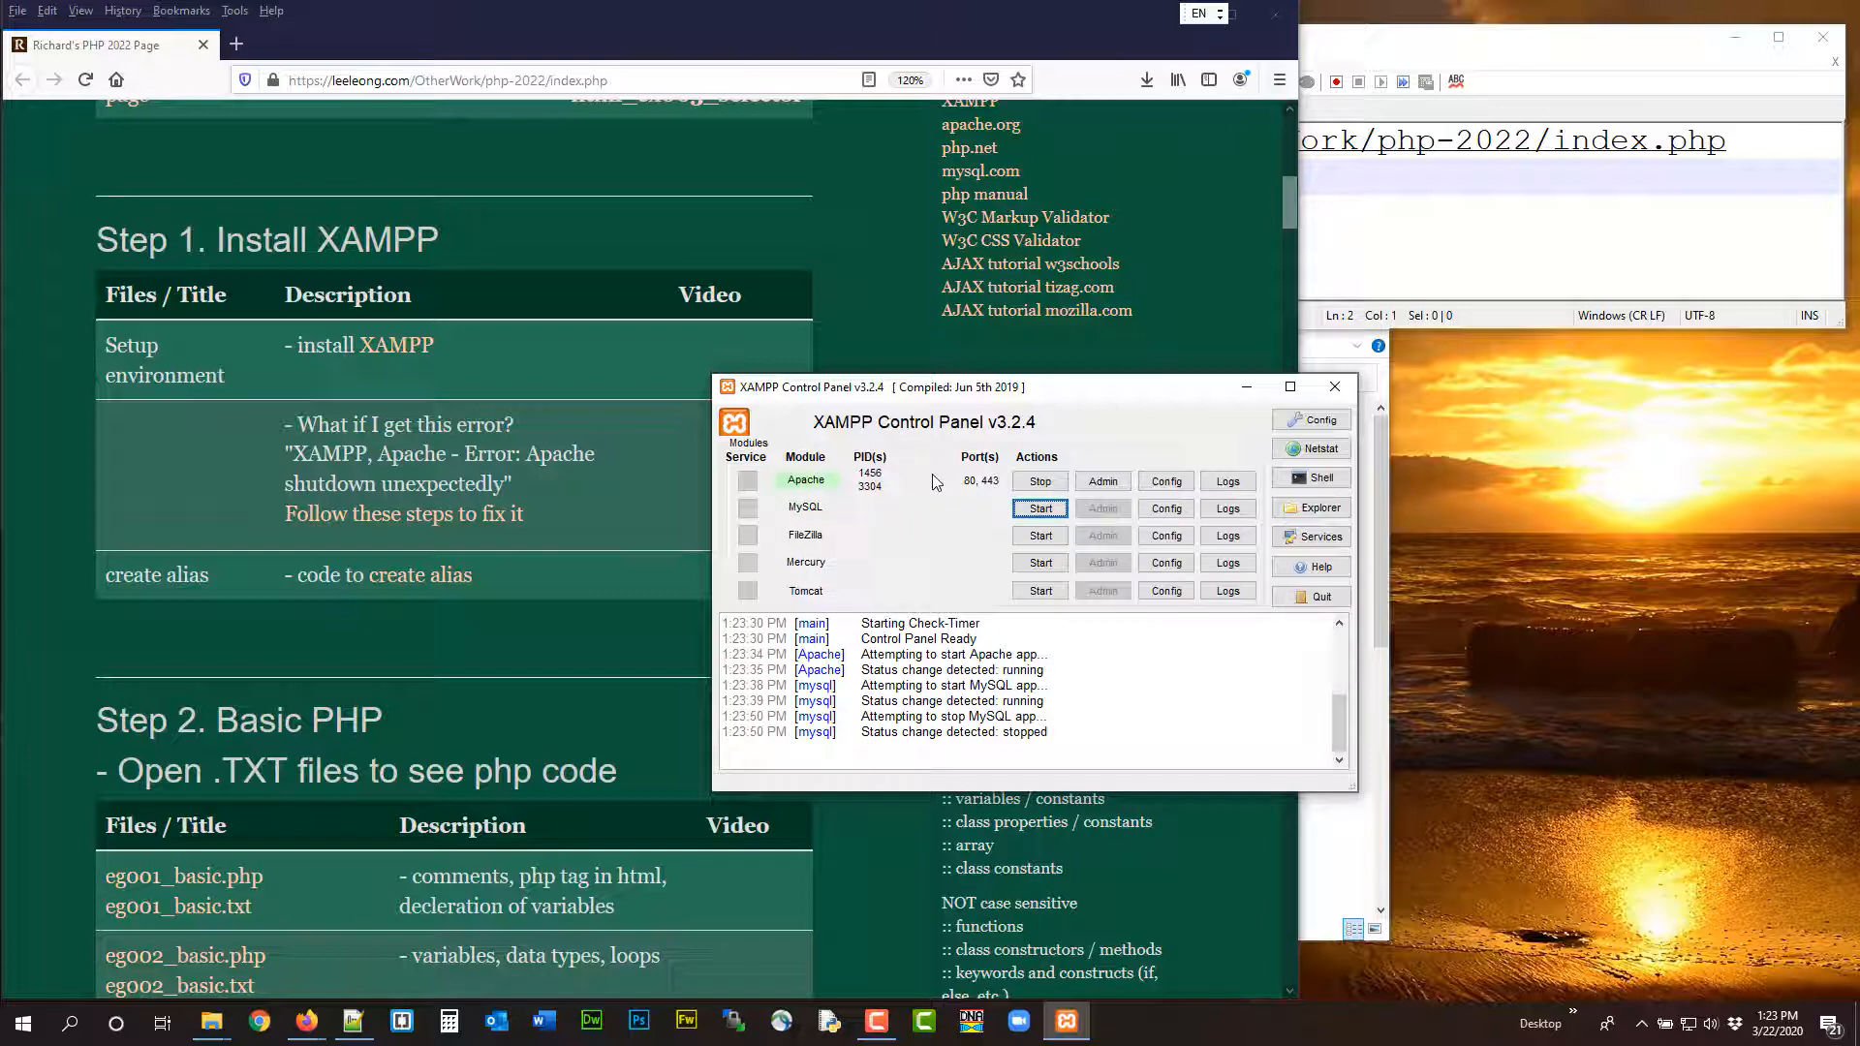
# Move the XAMPP Control Panel aside and load localhost in a new browser tab
pyautogui.moveTo(992, 389); pyautogui.dragTo(1382, 441)
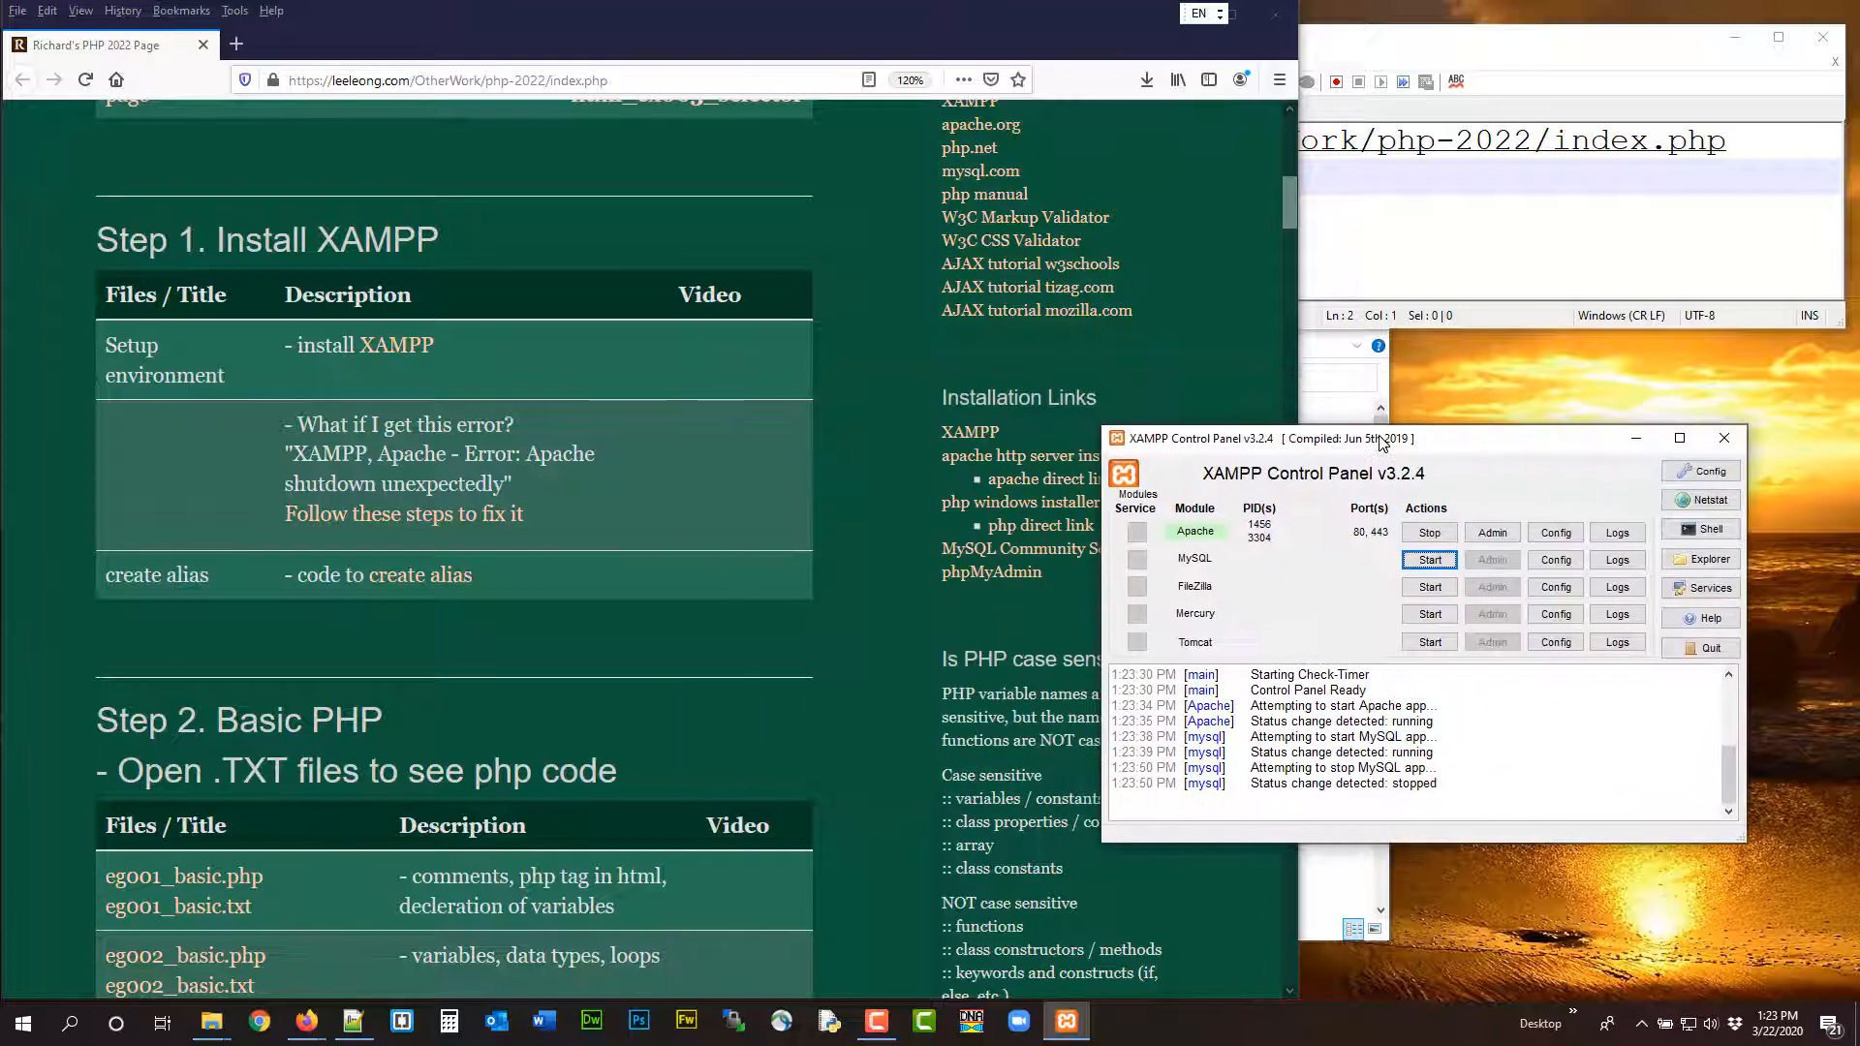
pyautogui.click(236, 44)
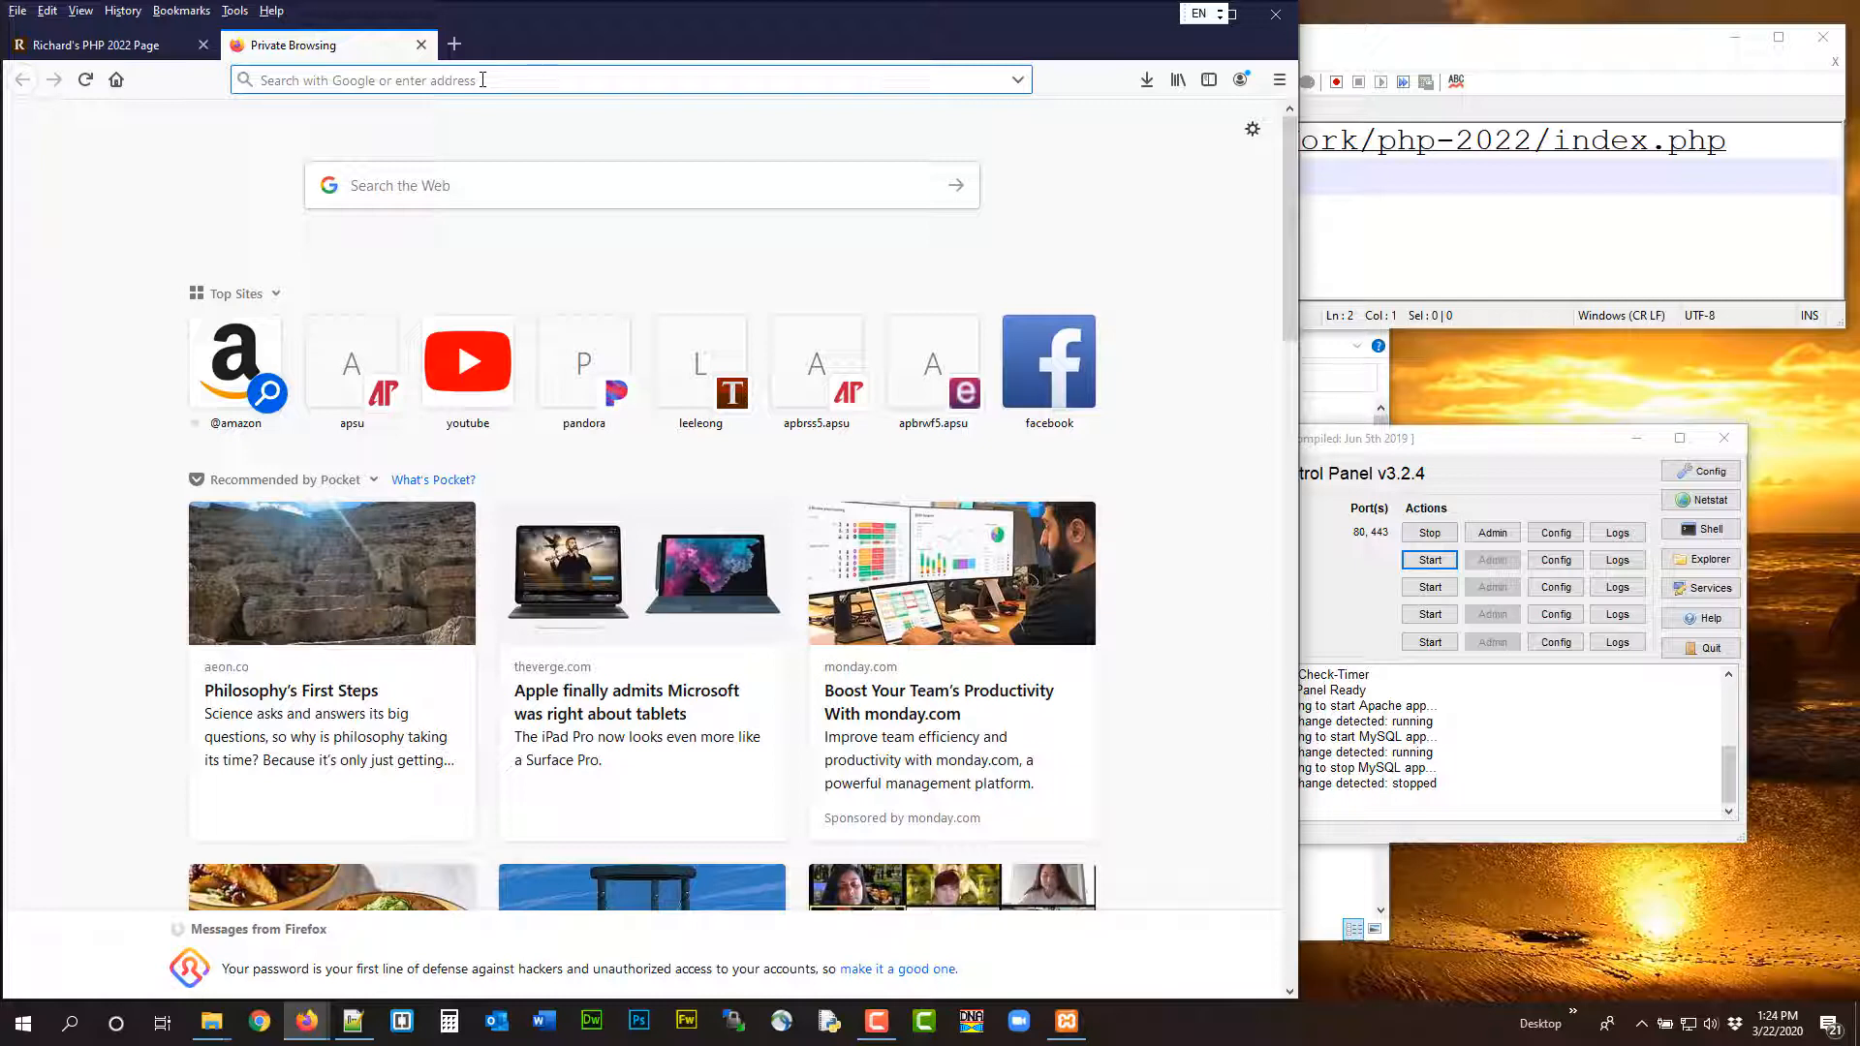
pyautogui.write('loca')
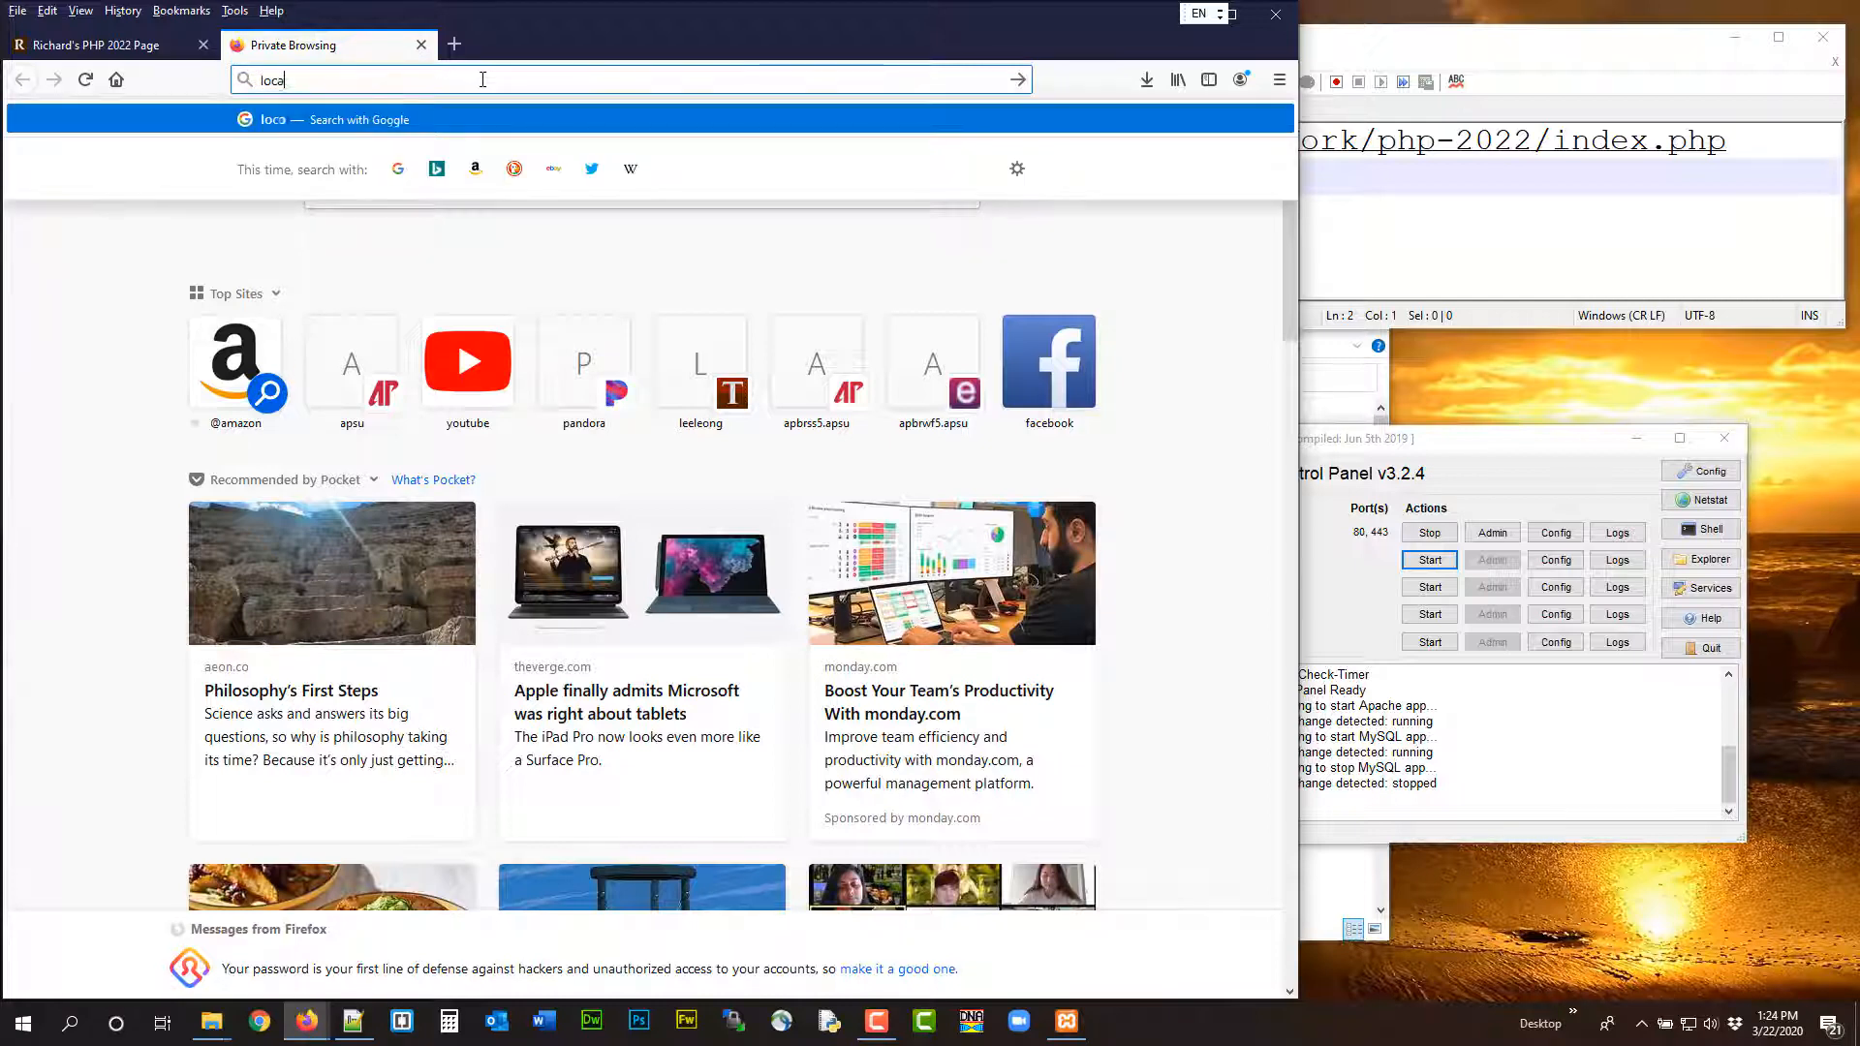
pyautogui.write('lhost')
pyautogui.press('Return')
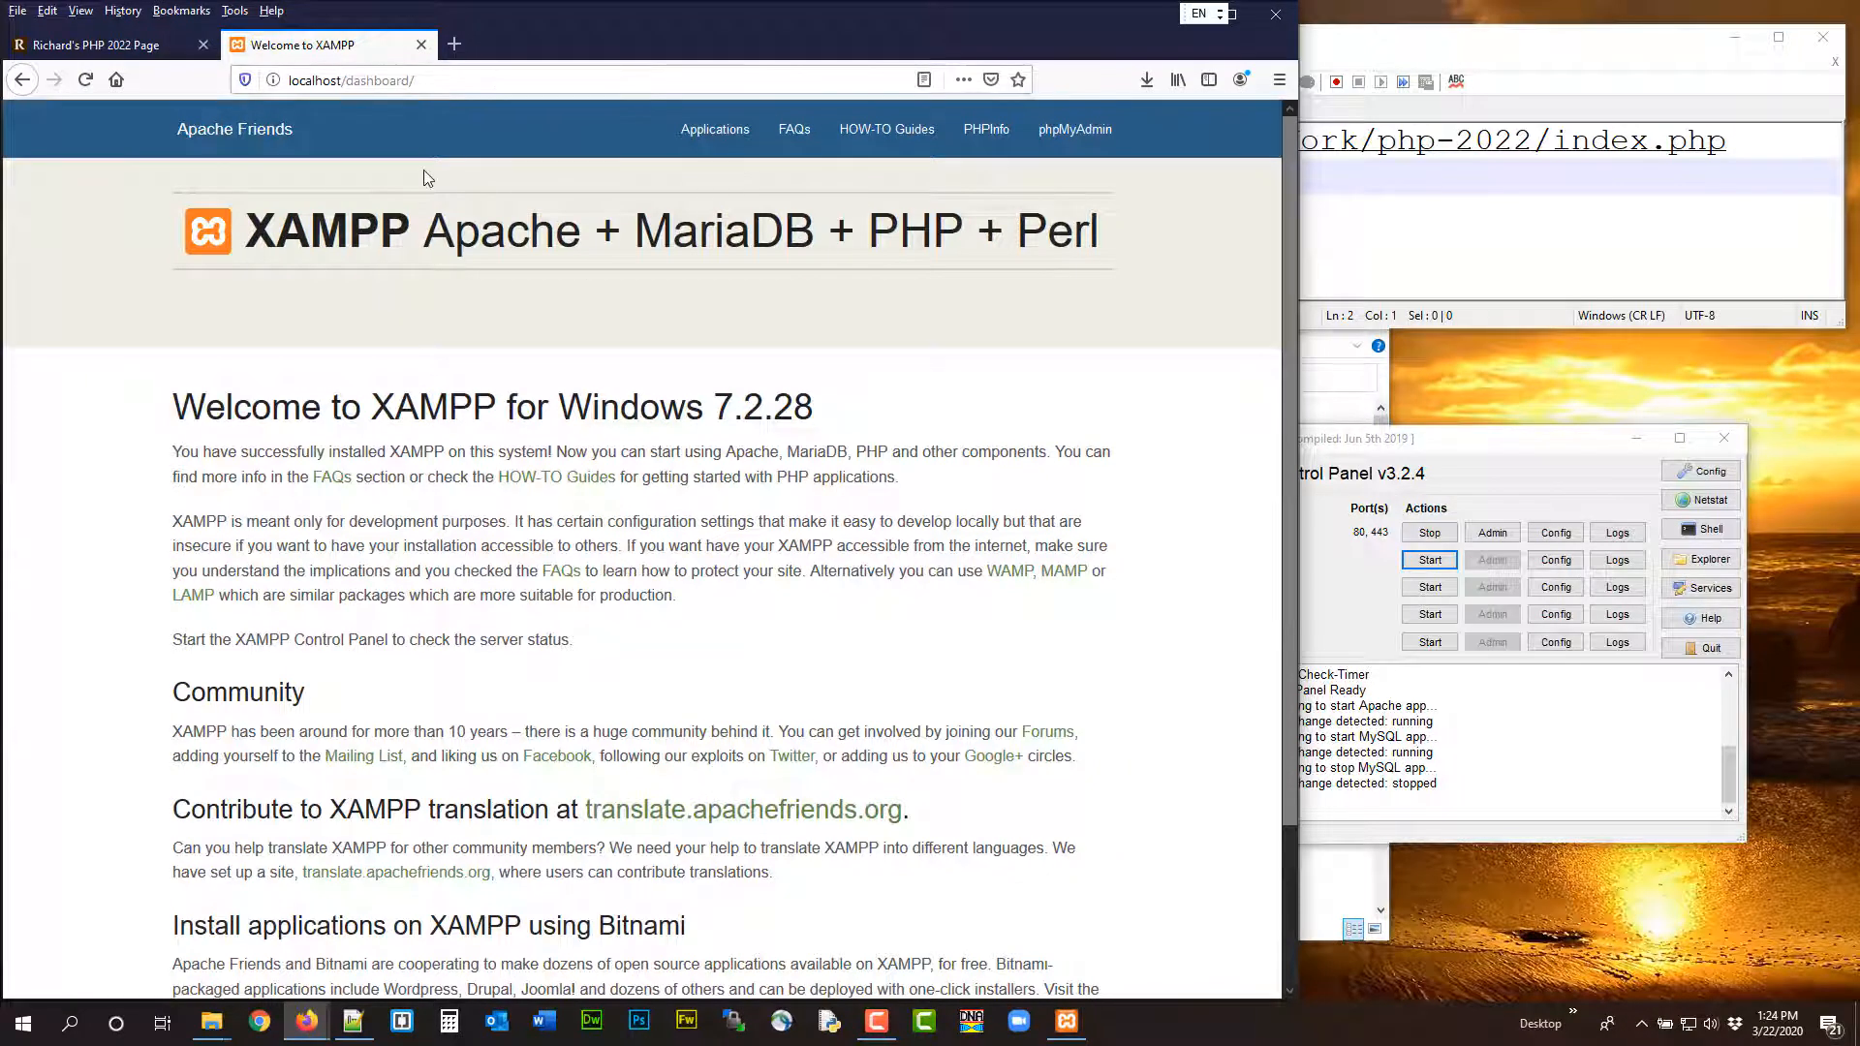
# Return to the course page and highlight the "XAMPP, Apache - Error: Apache shutdown unexpectedly" note in Step 1
pyautogui.click(161, 49)
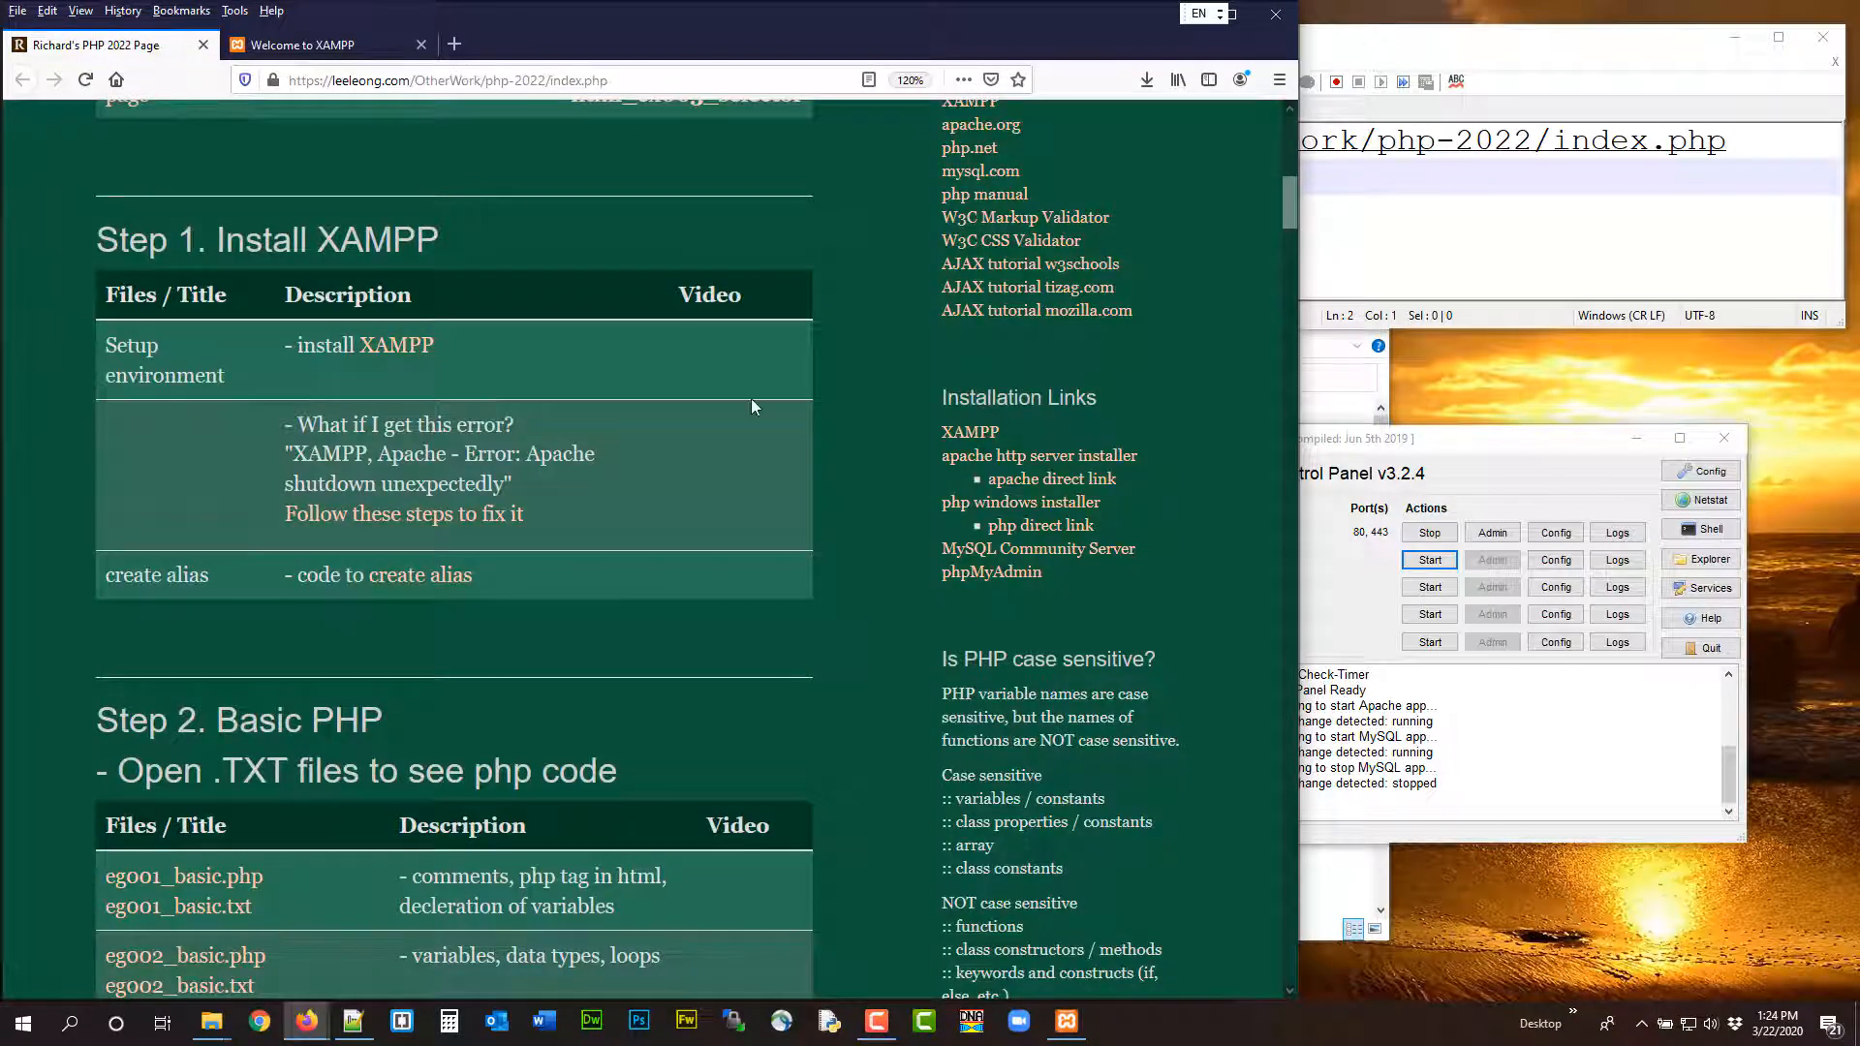
pyautogui.moveTo(1401, 438); pyautogui.dragTo(1178, 349)
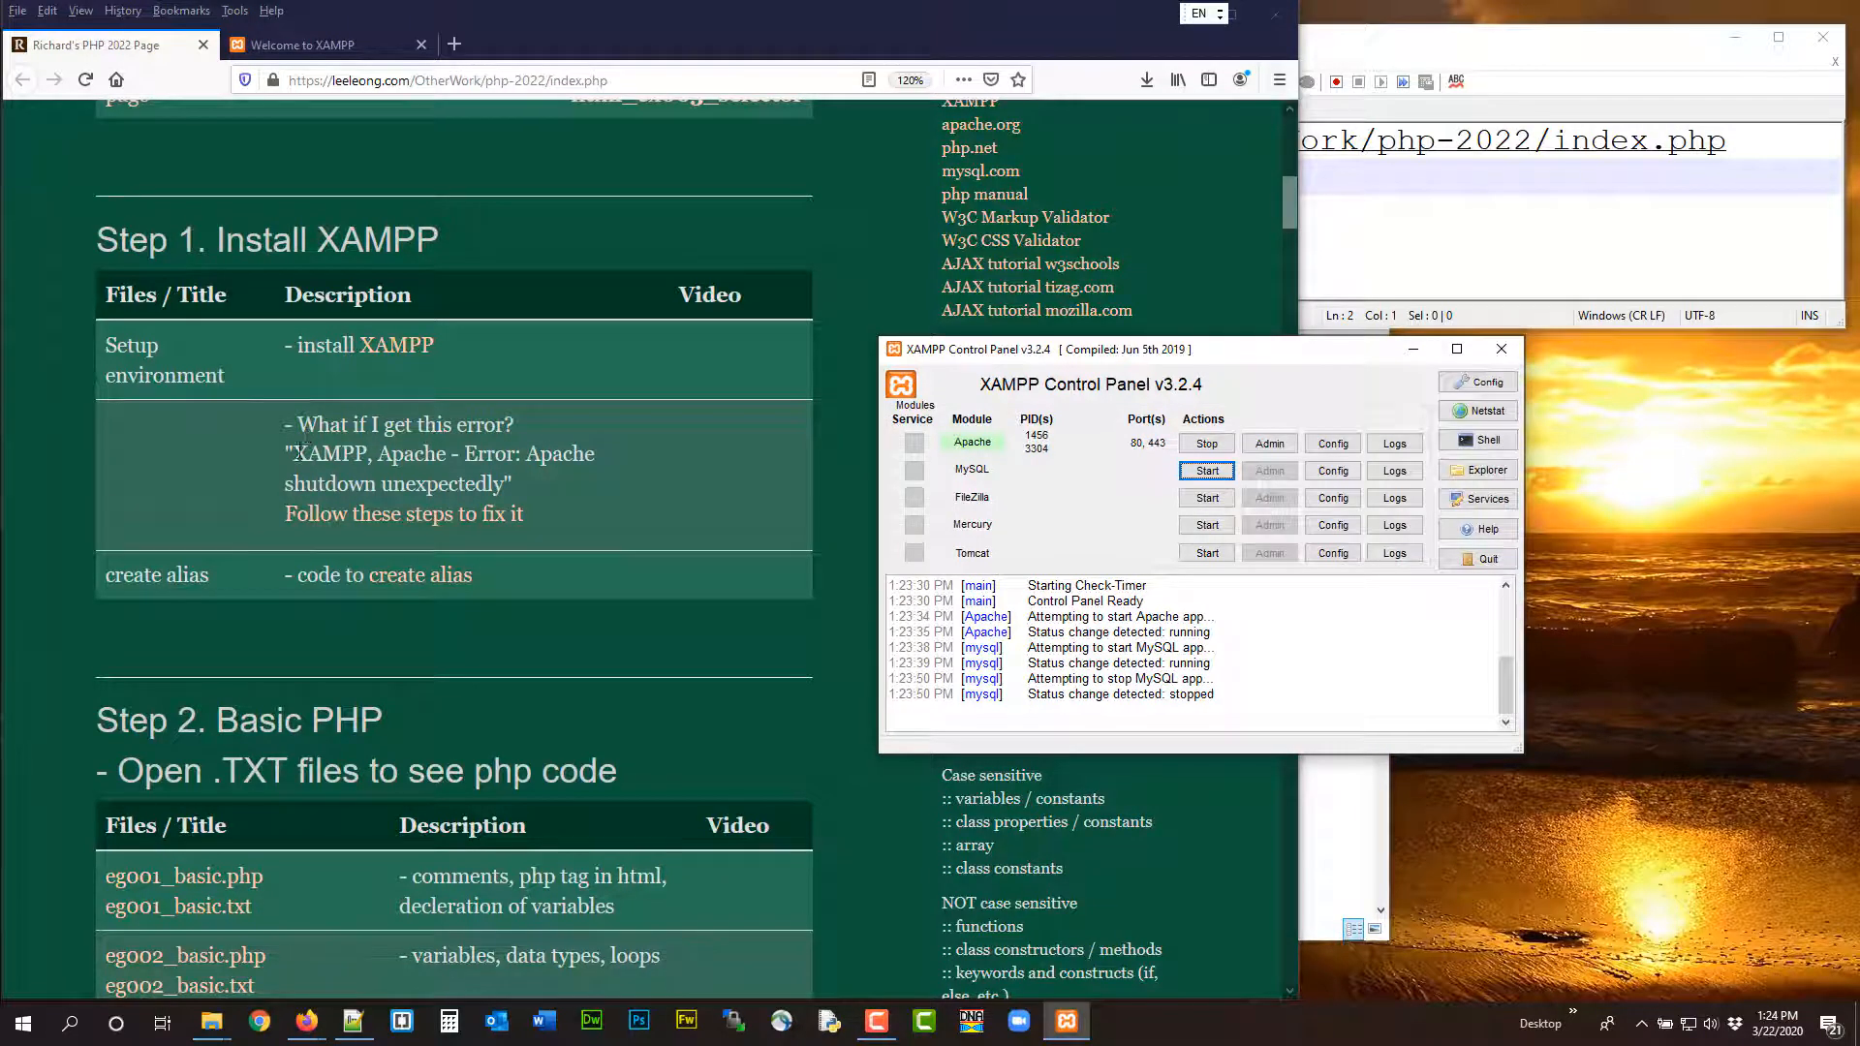
pyautogui.moveTo(293, 454); pyautogui.dragTo(505, 484)
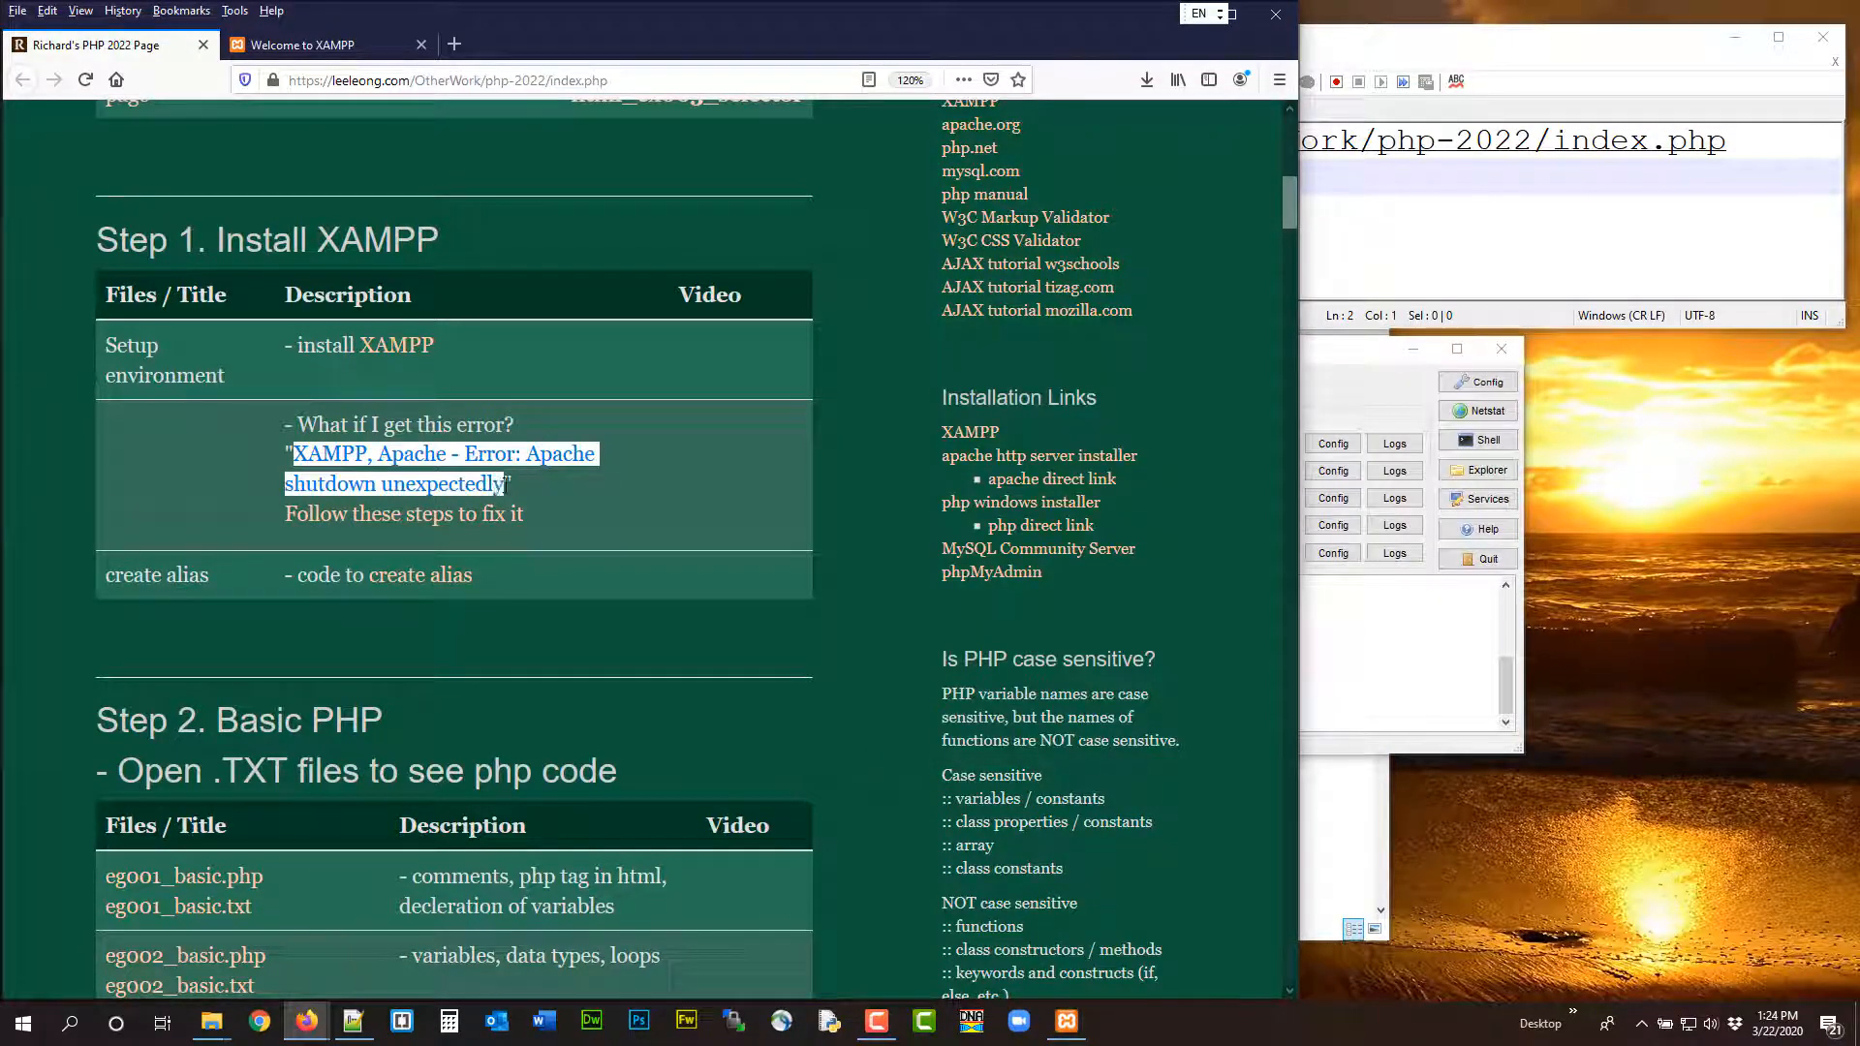
pyautogui.click(300, 45)
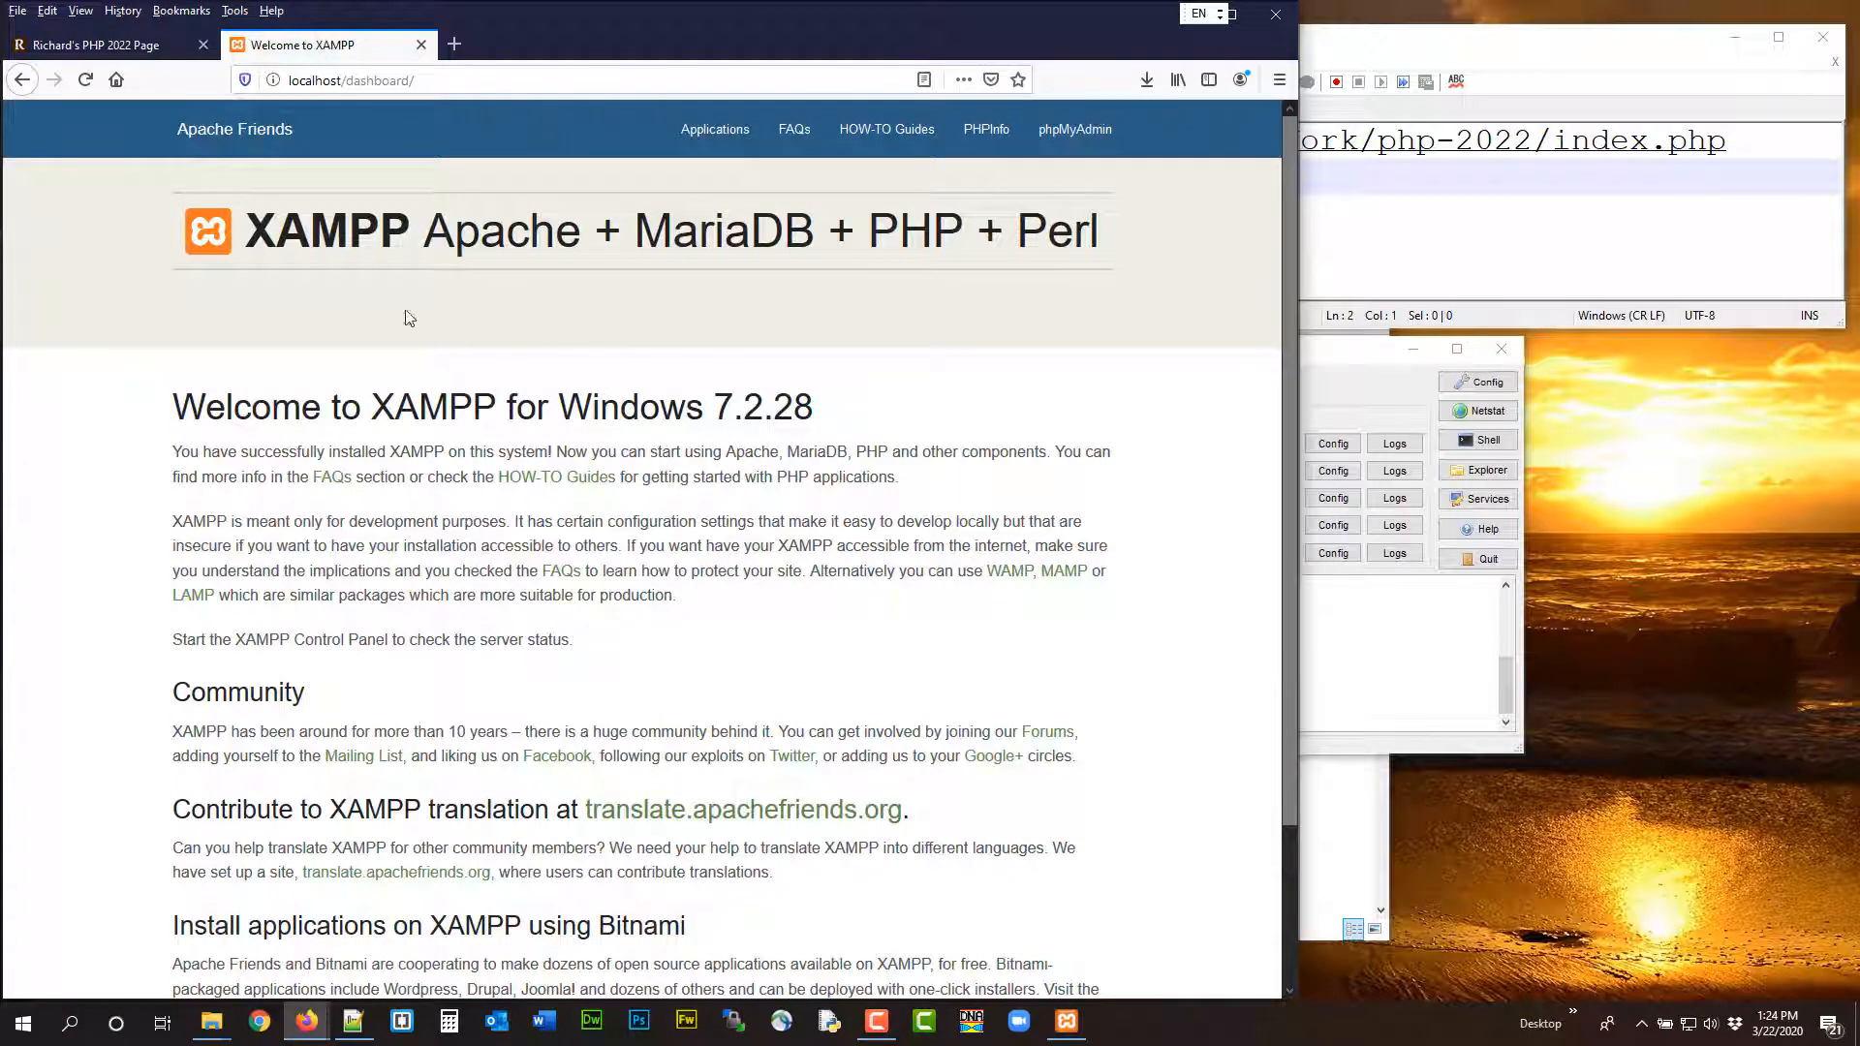
pyautogui.click(344, 82)
pyautogui.moveTo(344, 82); pyautogui.dragTo(289, 82)
pyautogui.hotkey('ctrl', 'c')
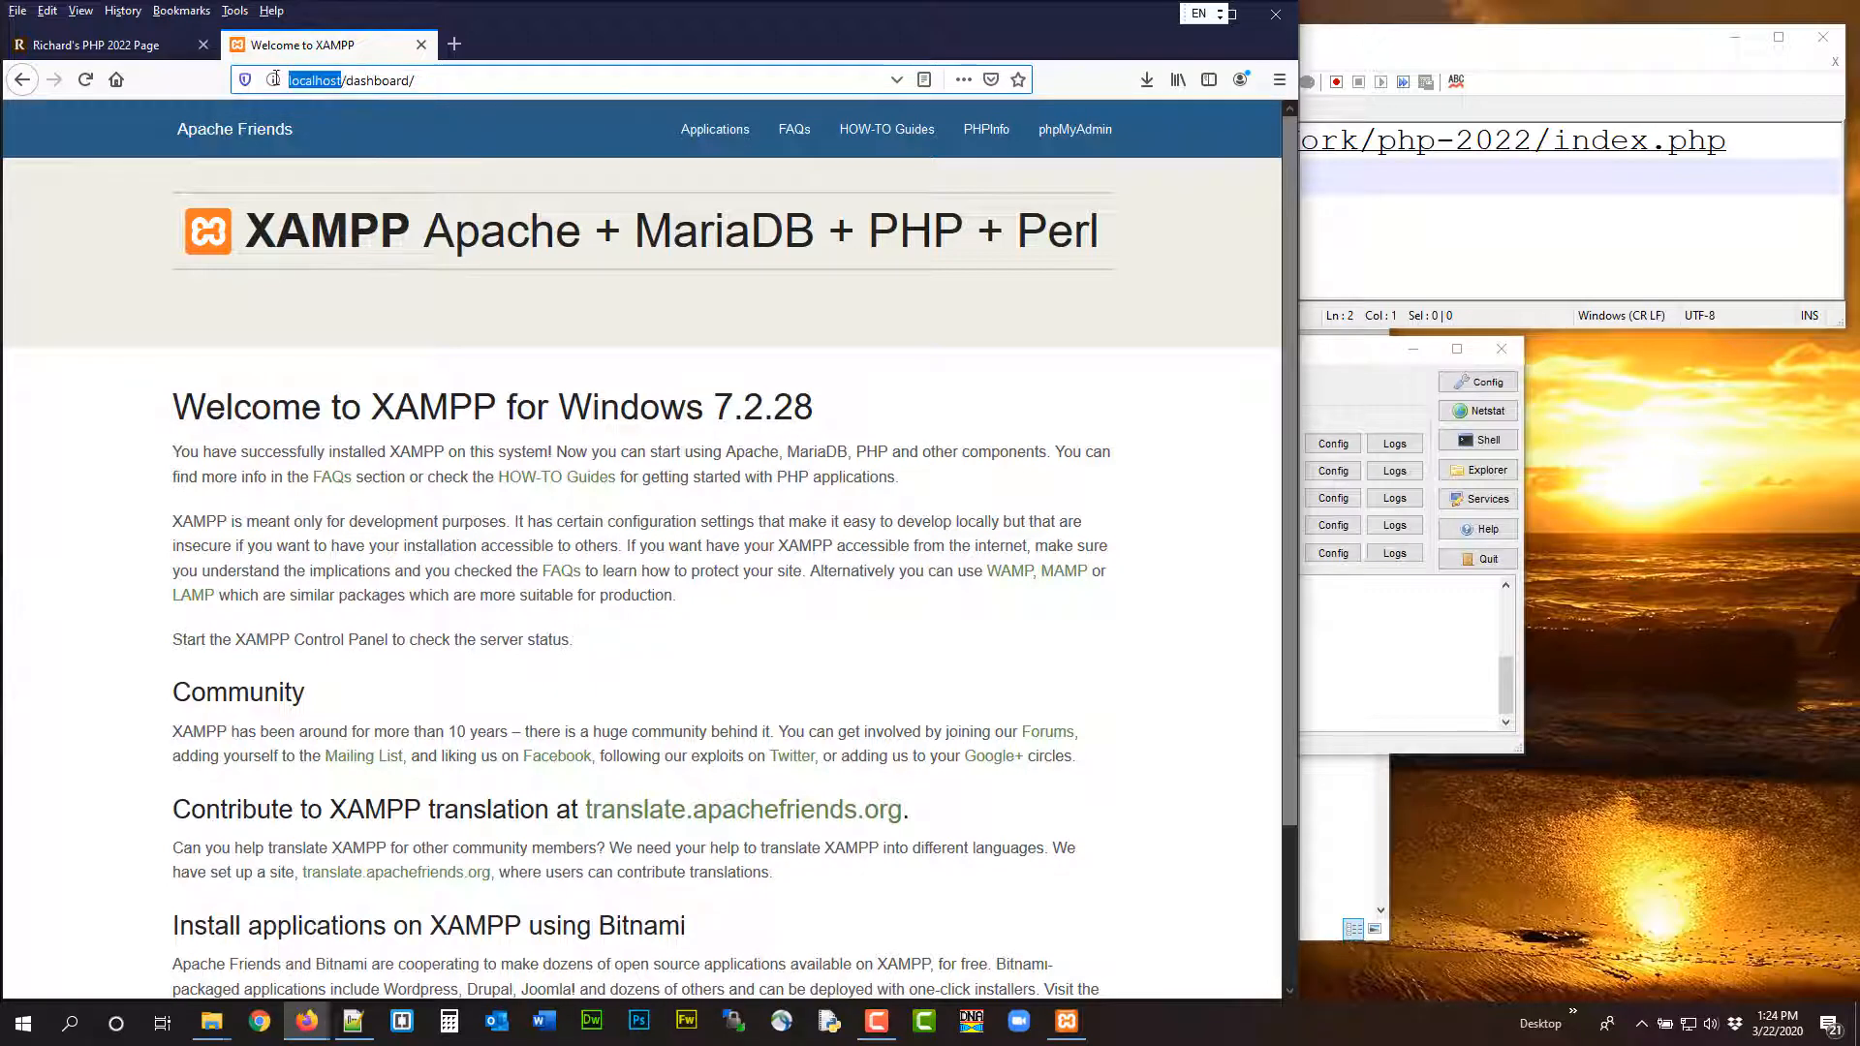
pyautogui.click(1507, 216)
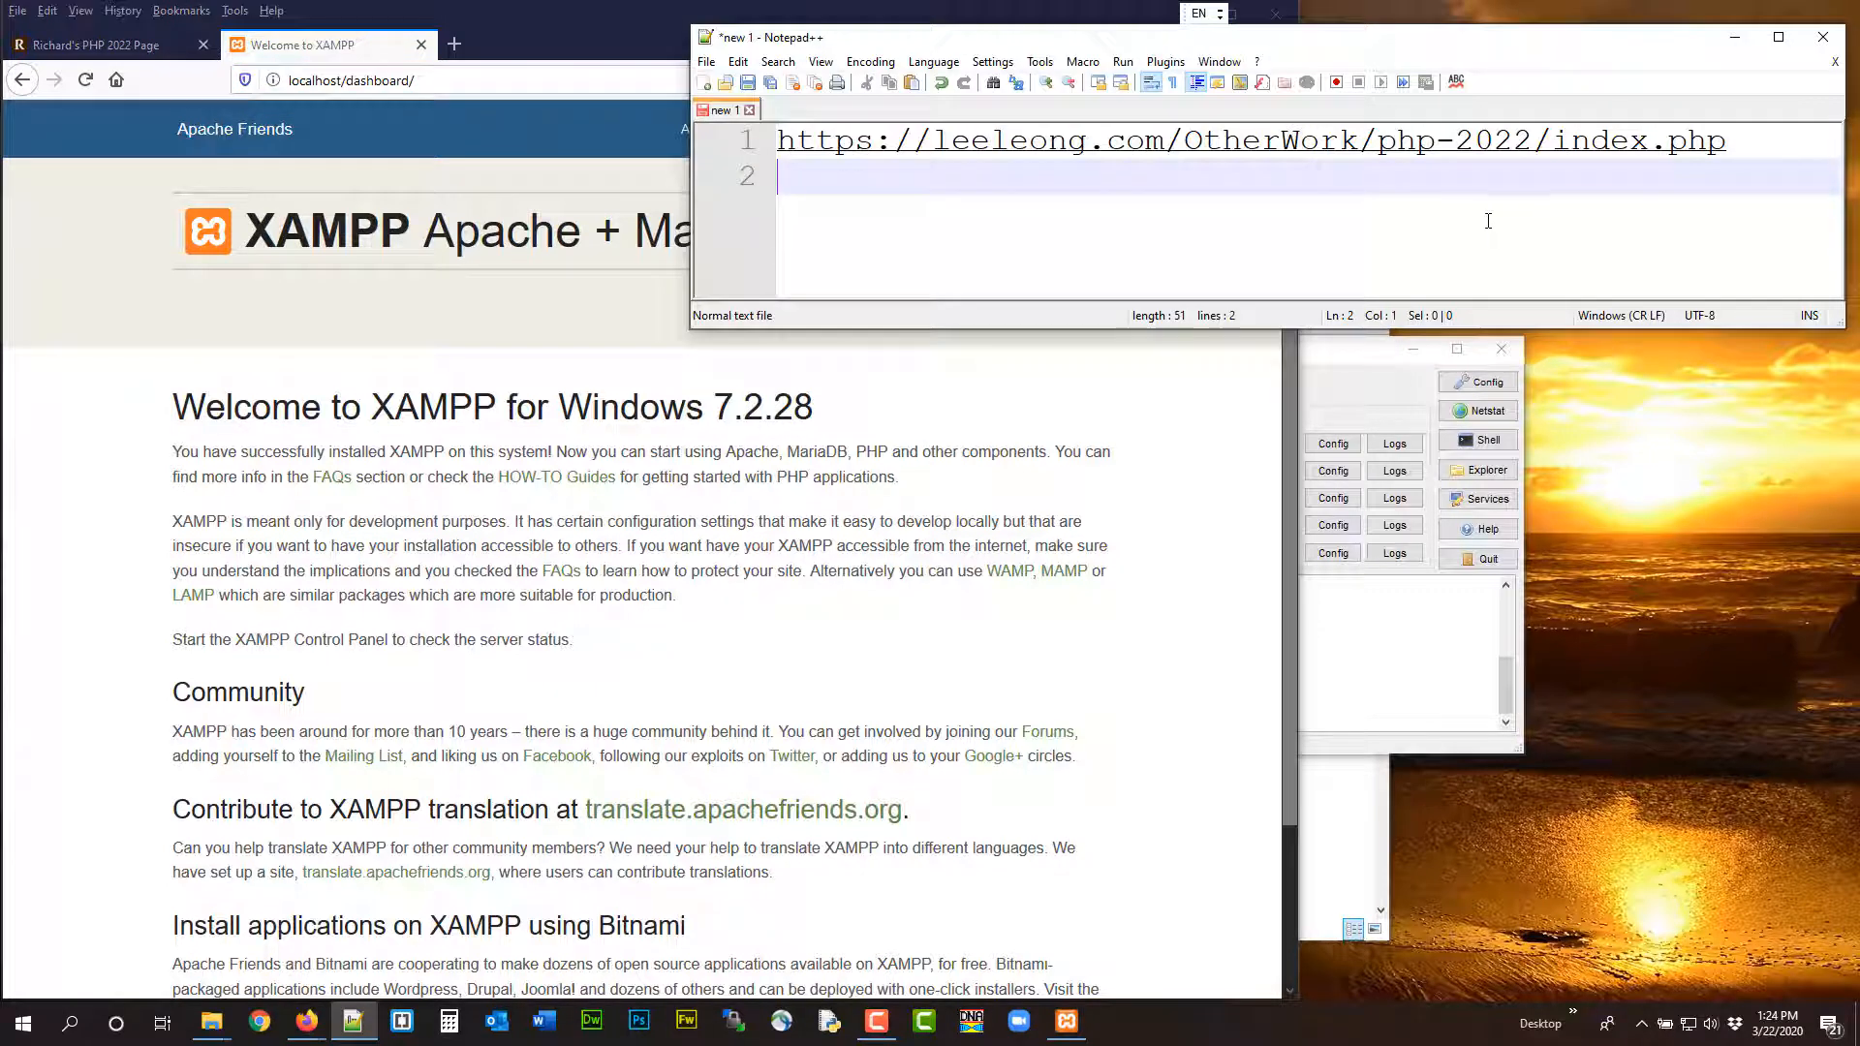
pyautogui.press('Return')
pyautogui.hotkey('ctrl', 'v')
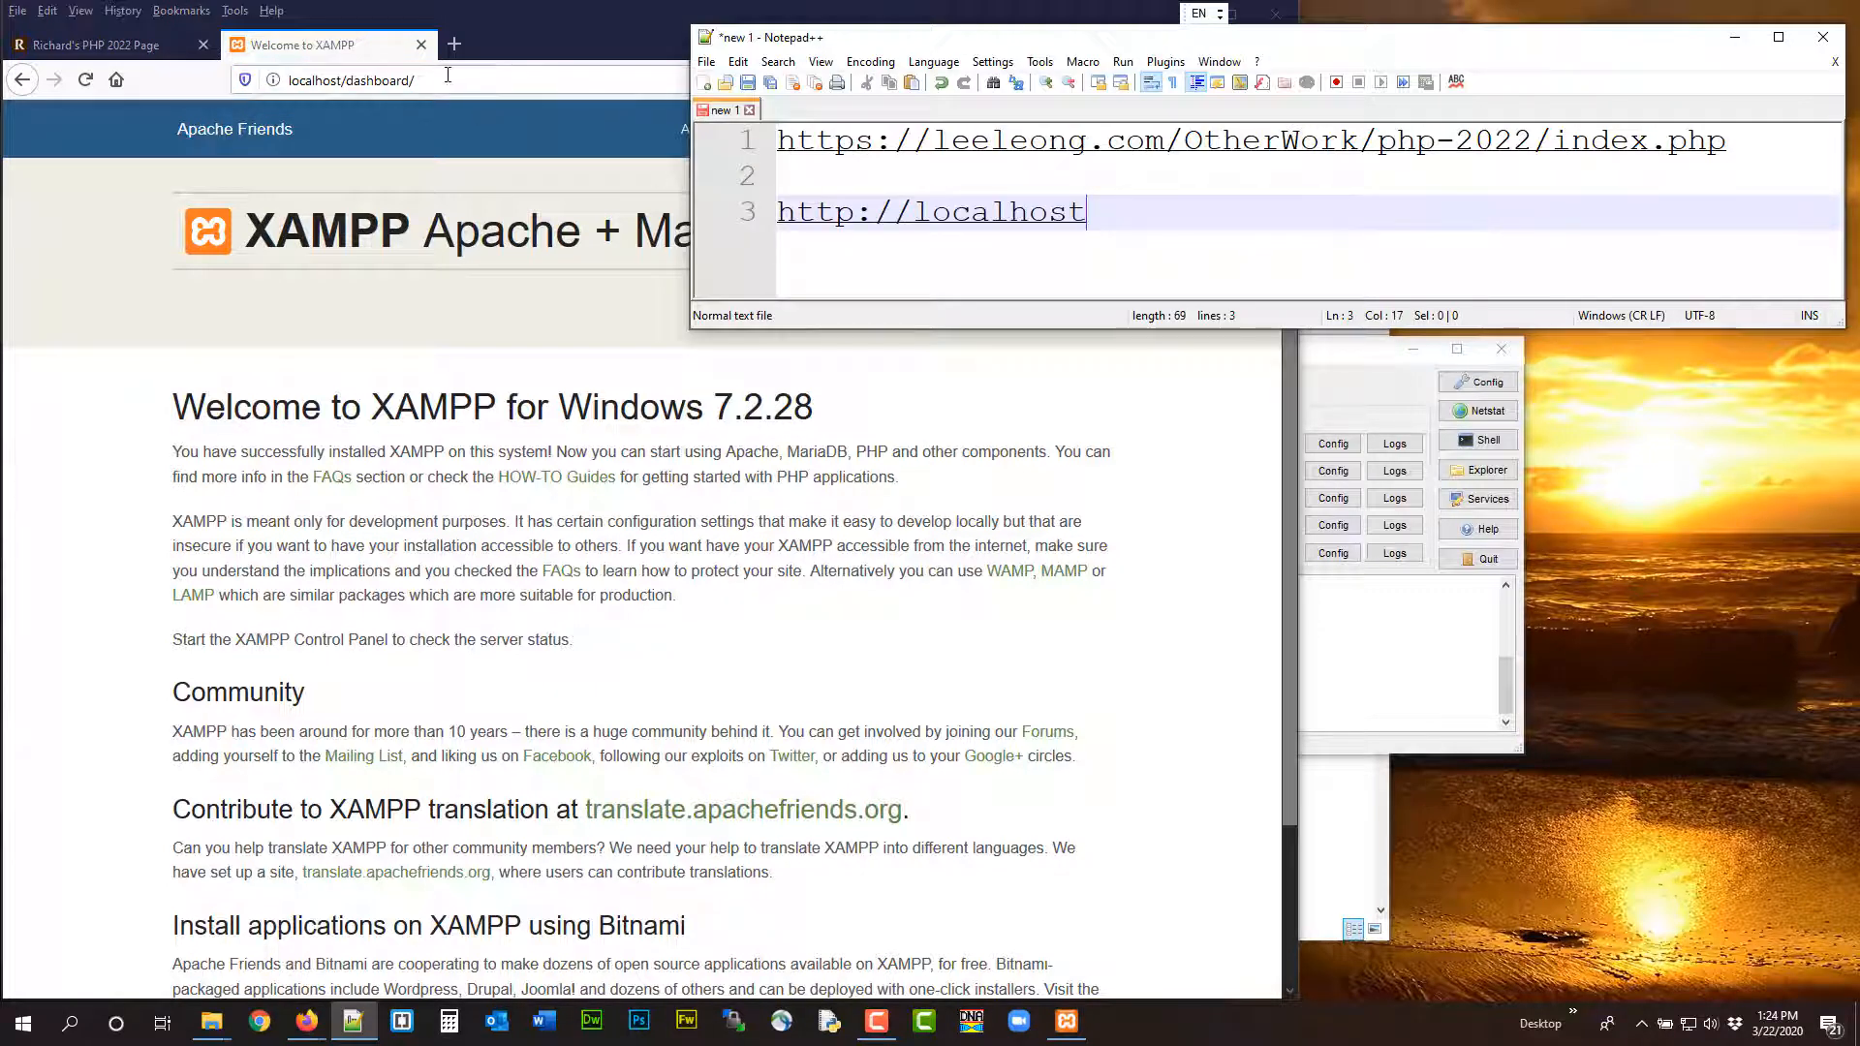
pyautogui.click(446, 76)
pyautogui.moveTo(464, 80); pyautogui.dragTo(254, 85)
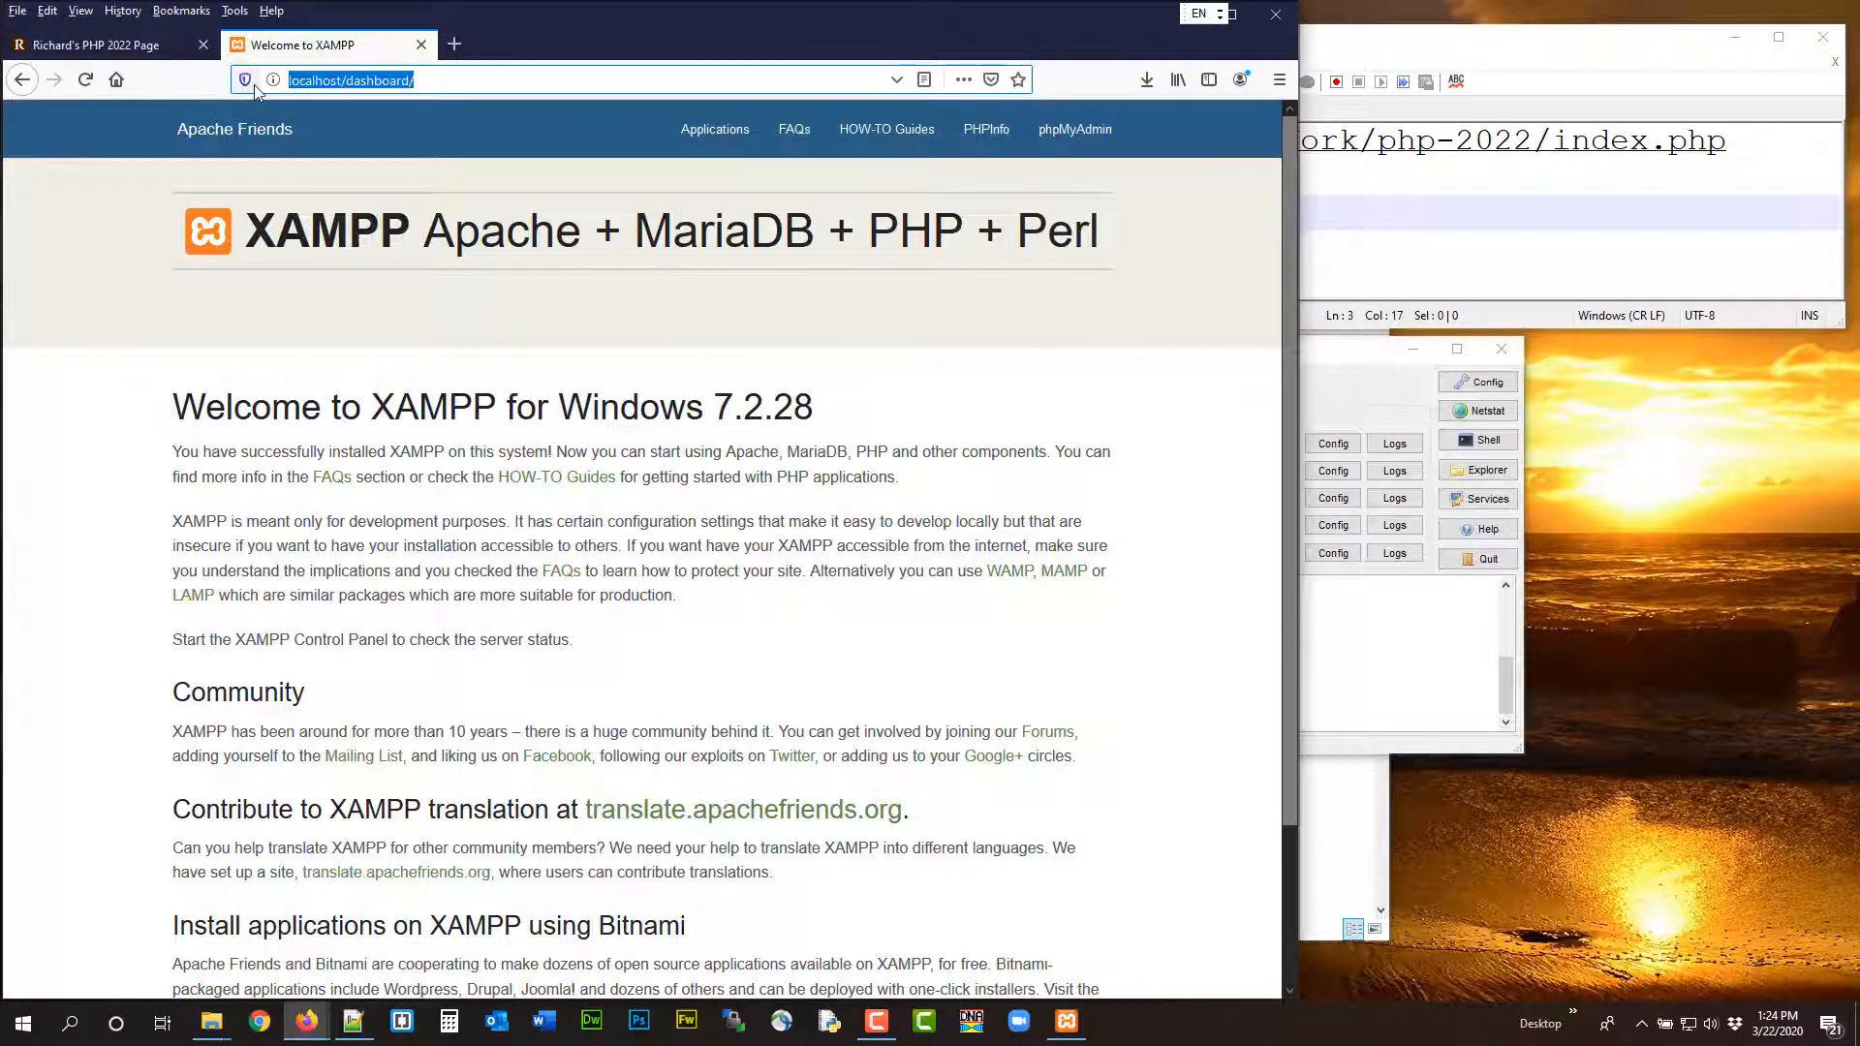
pyautogui.press('BackSpace')
pyautogui.hotkey('ctrl', 'v')
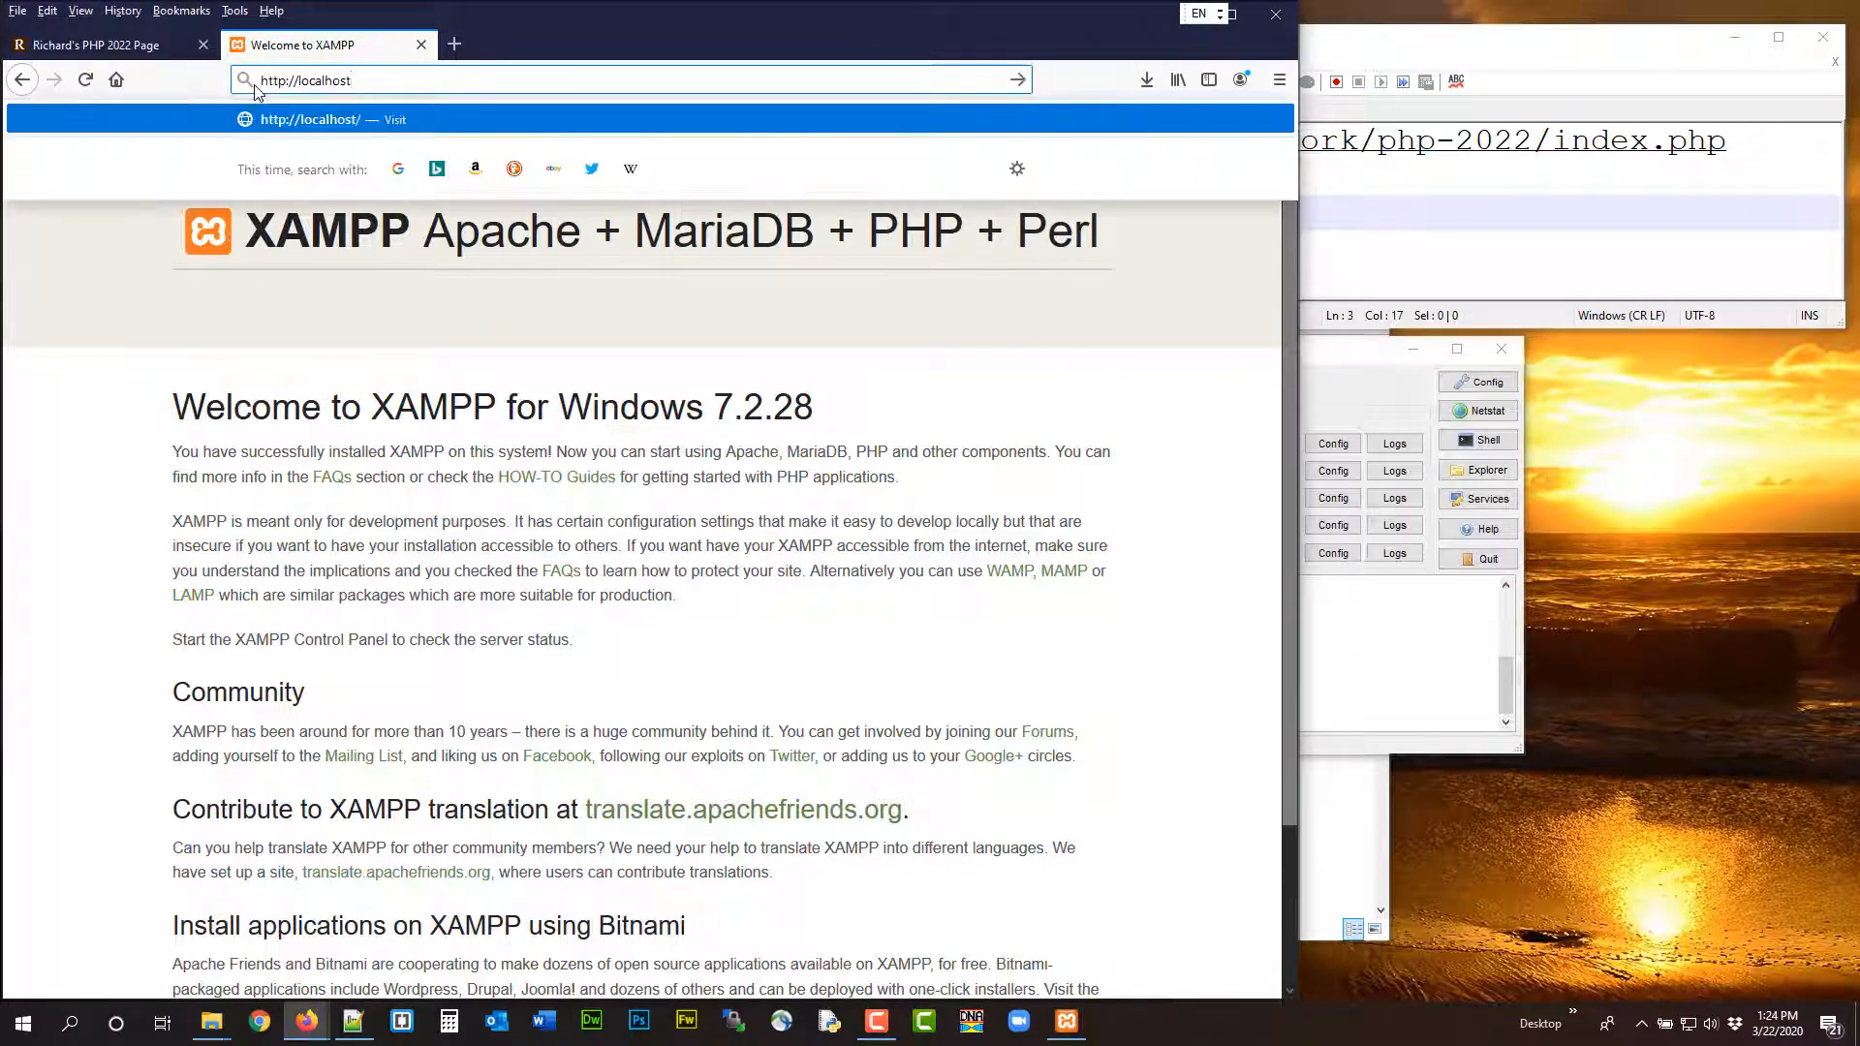
pyautogui.press('Return')
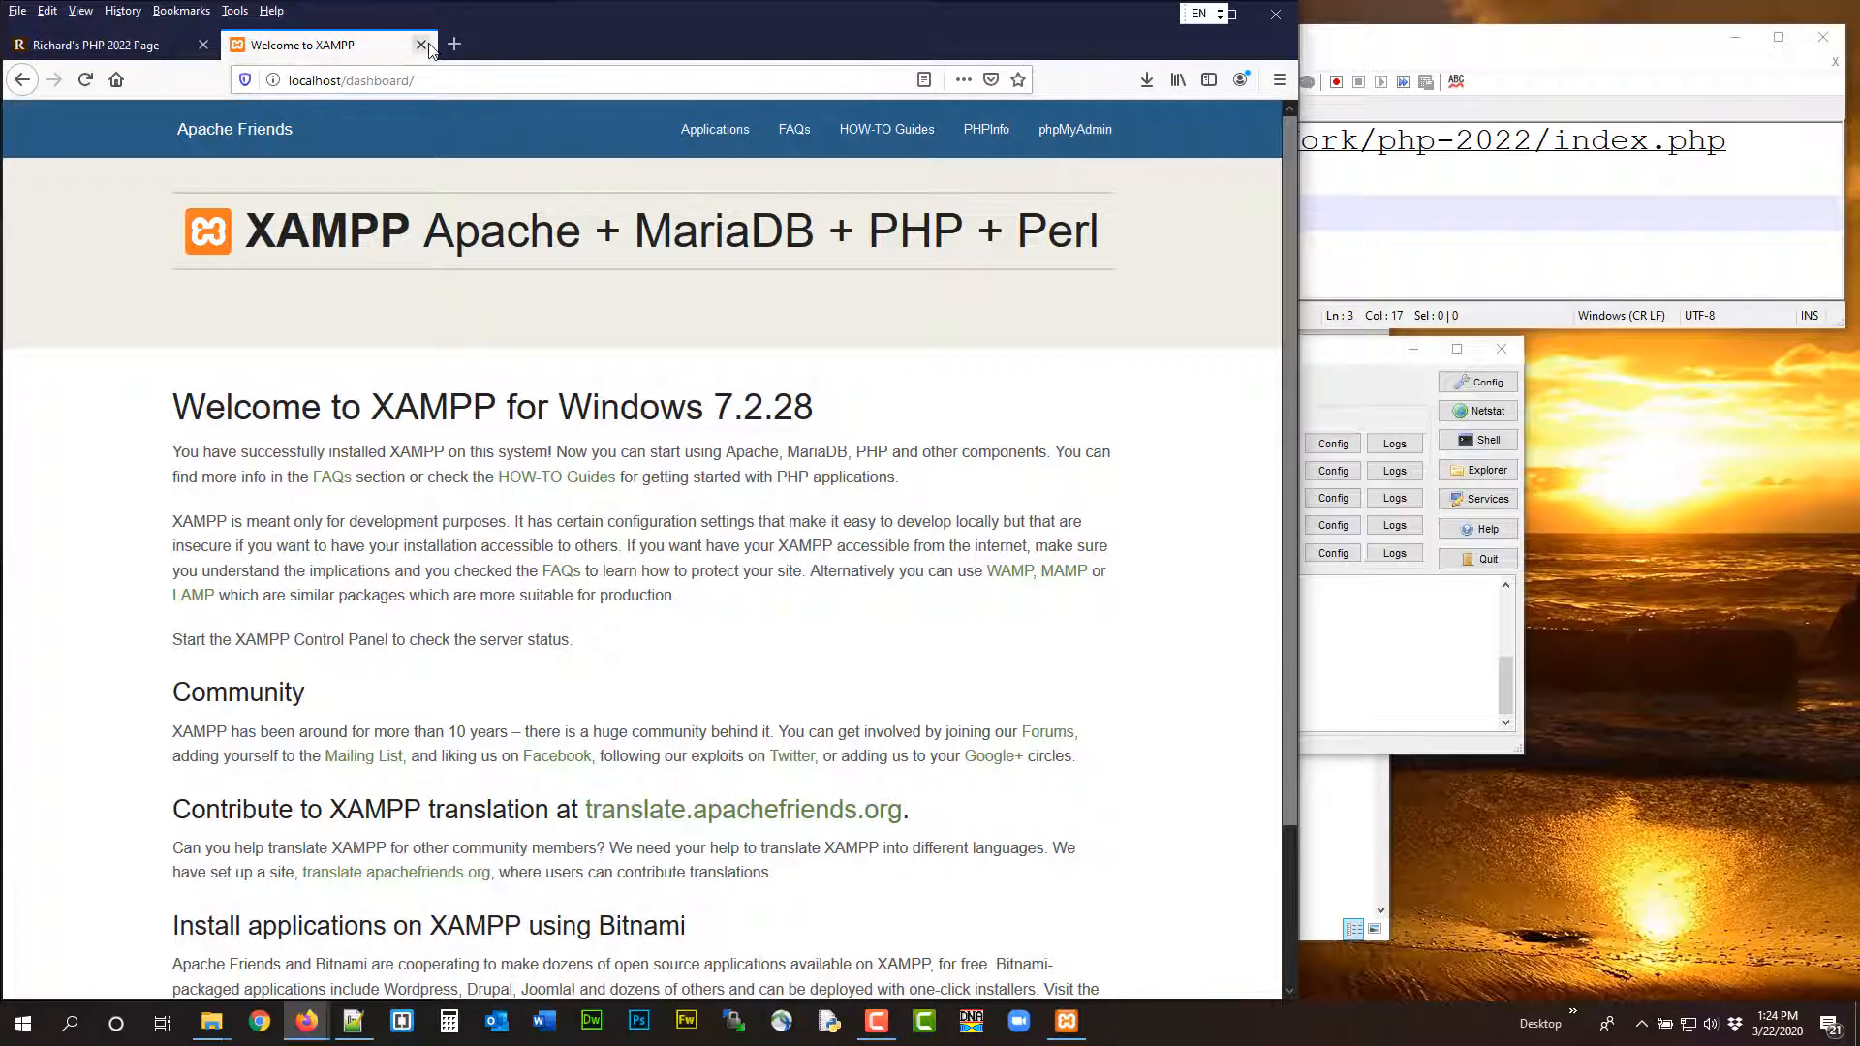
pyautogui.click(1361, 376)
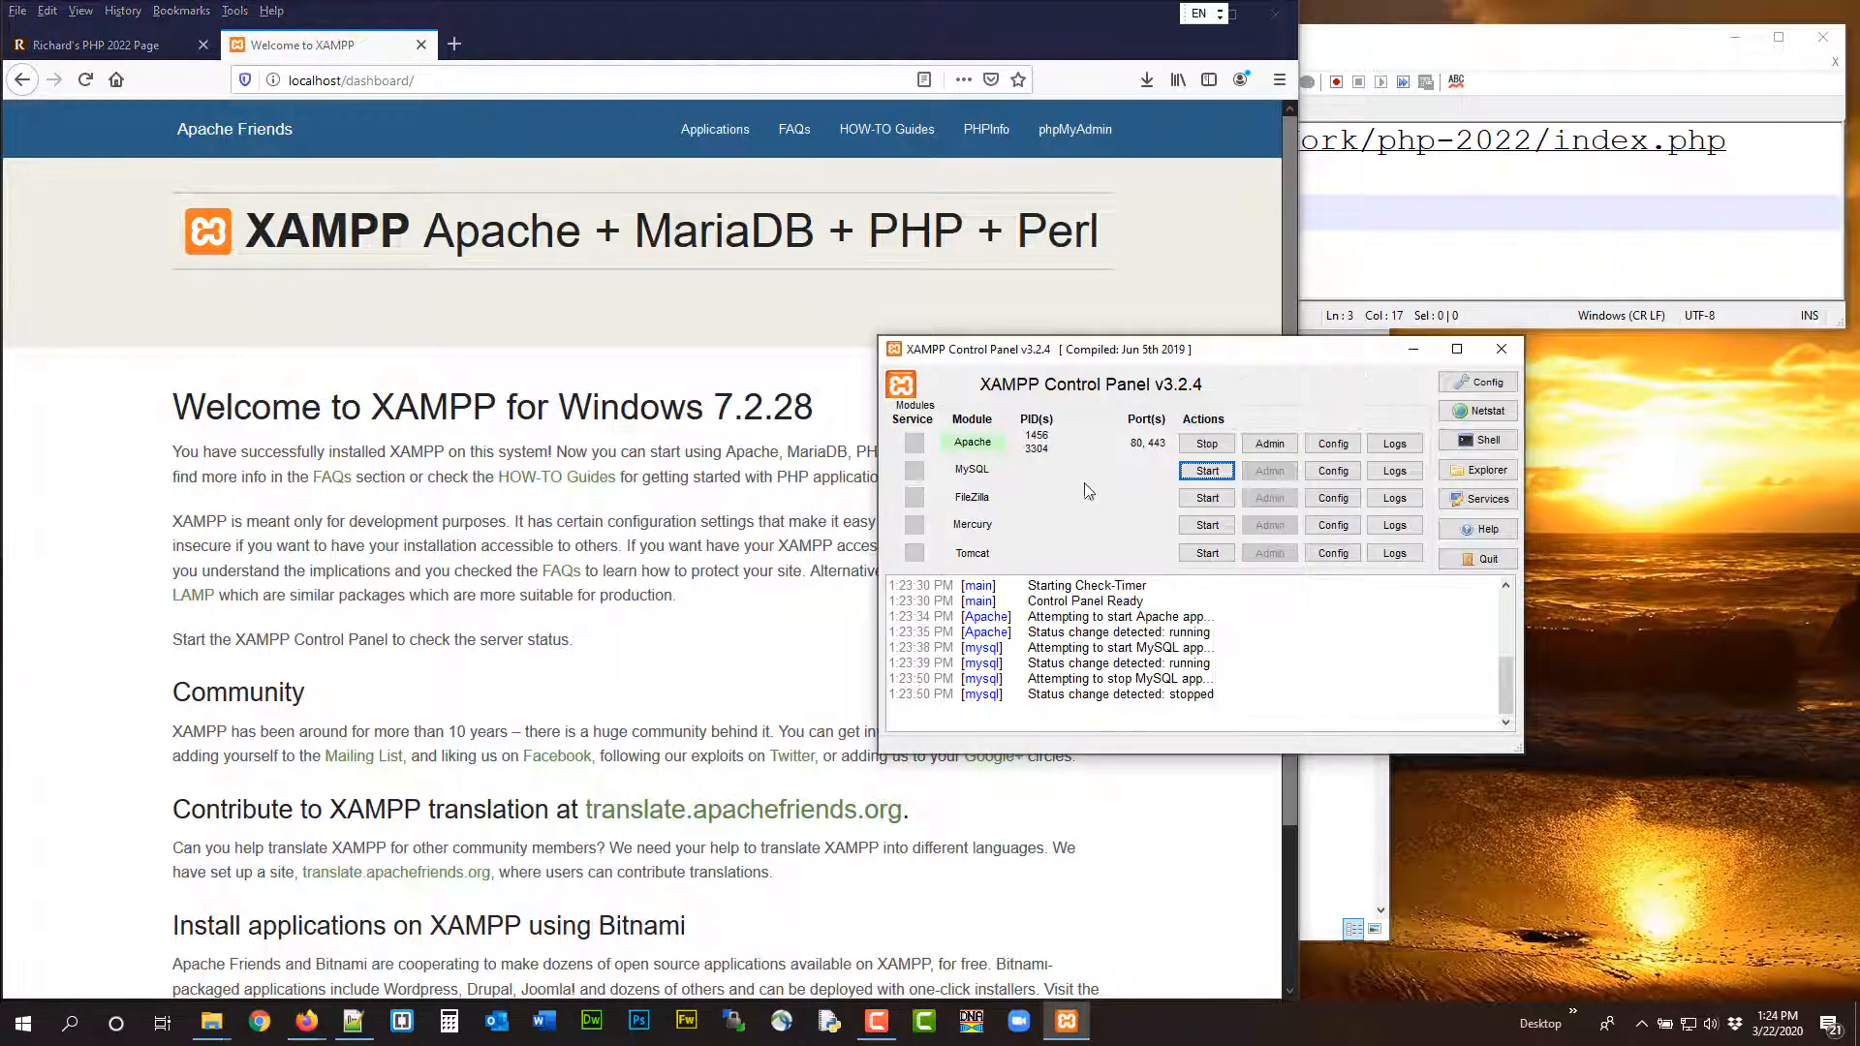
pyautogui.click(420, 45)
# Examine the "Apache - Error: Apache shutdown unexpectedly" note on the course page alongside the XAMPP Control Panel
pyautogui.click(1317, 361)
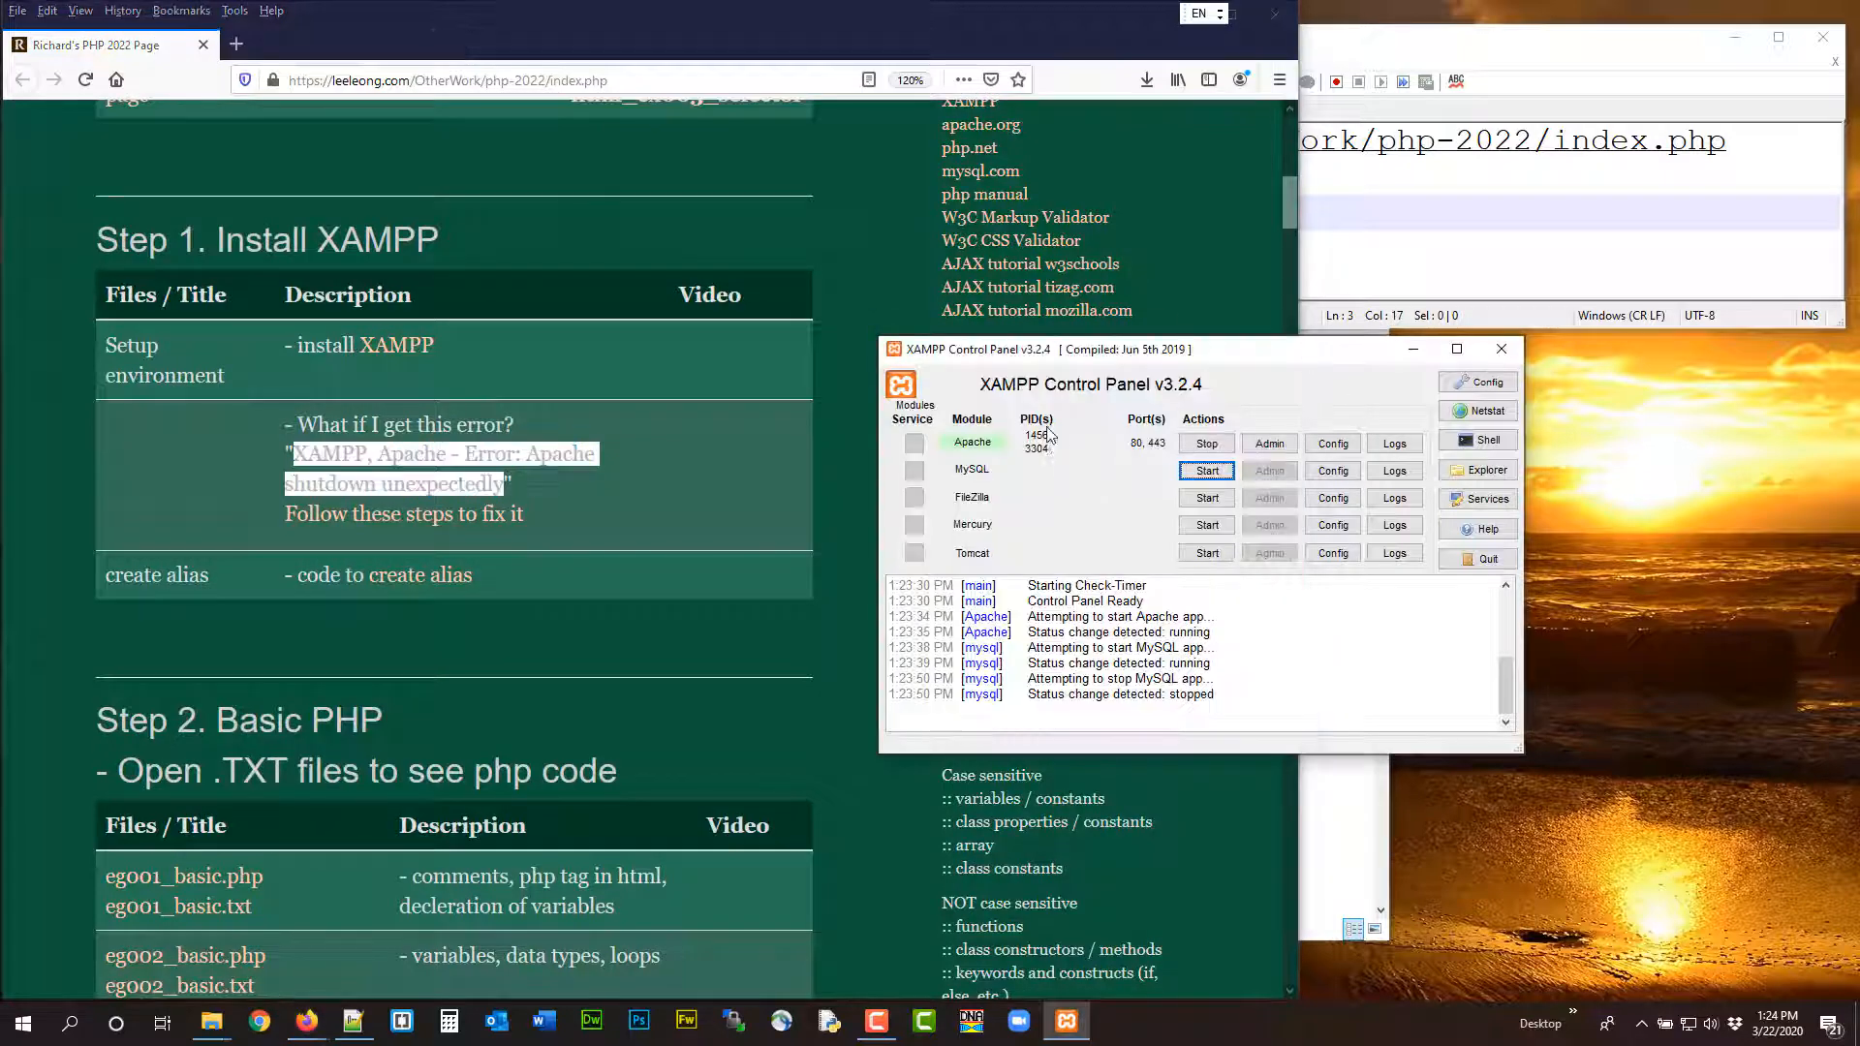
pyautogui.click(552, 494)
pyautogui.moveTo(377, 453); pyautogui.dragTo(503, 488)
pyautogui.click(1300, 373)
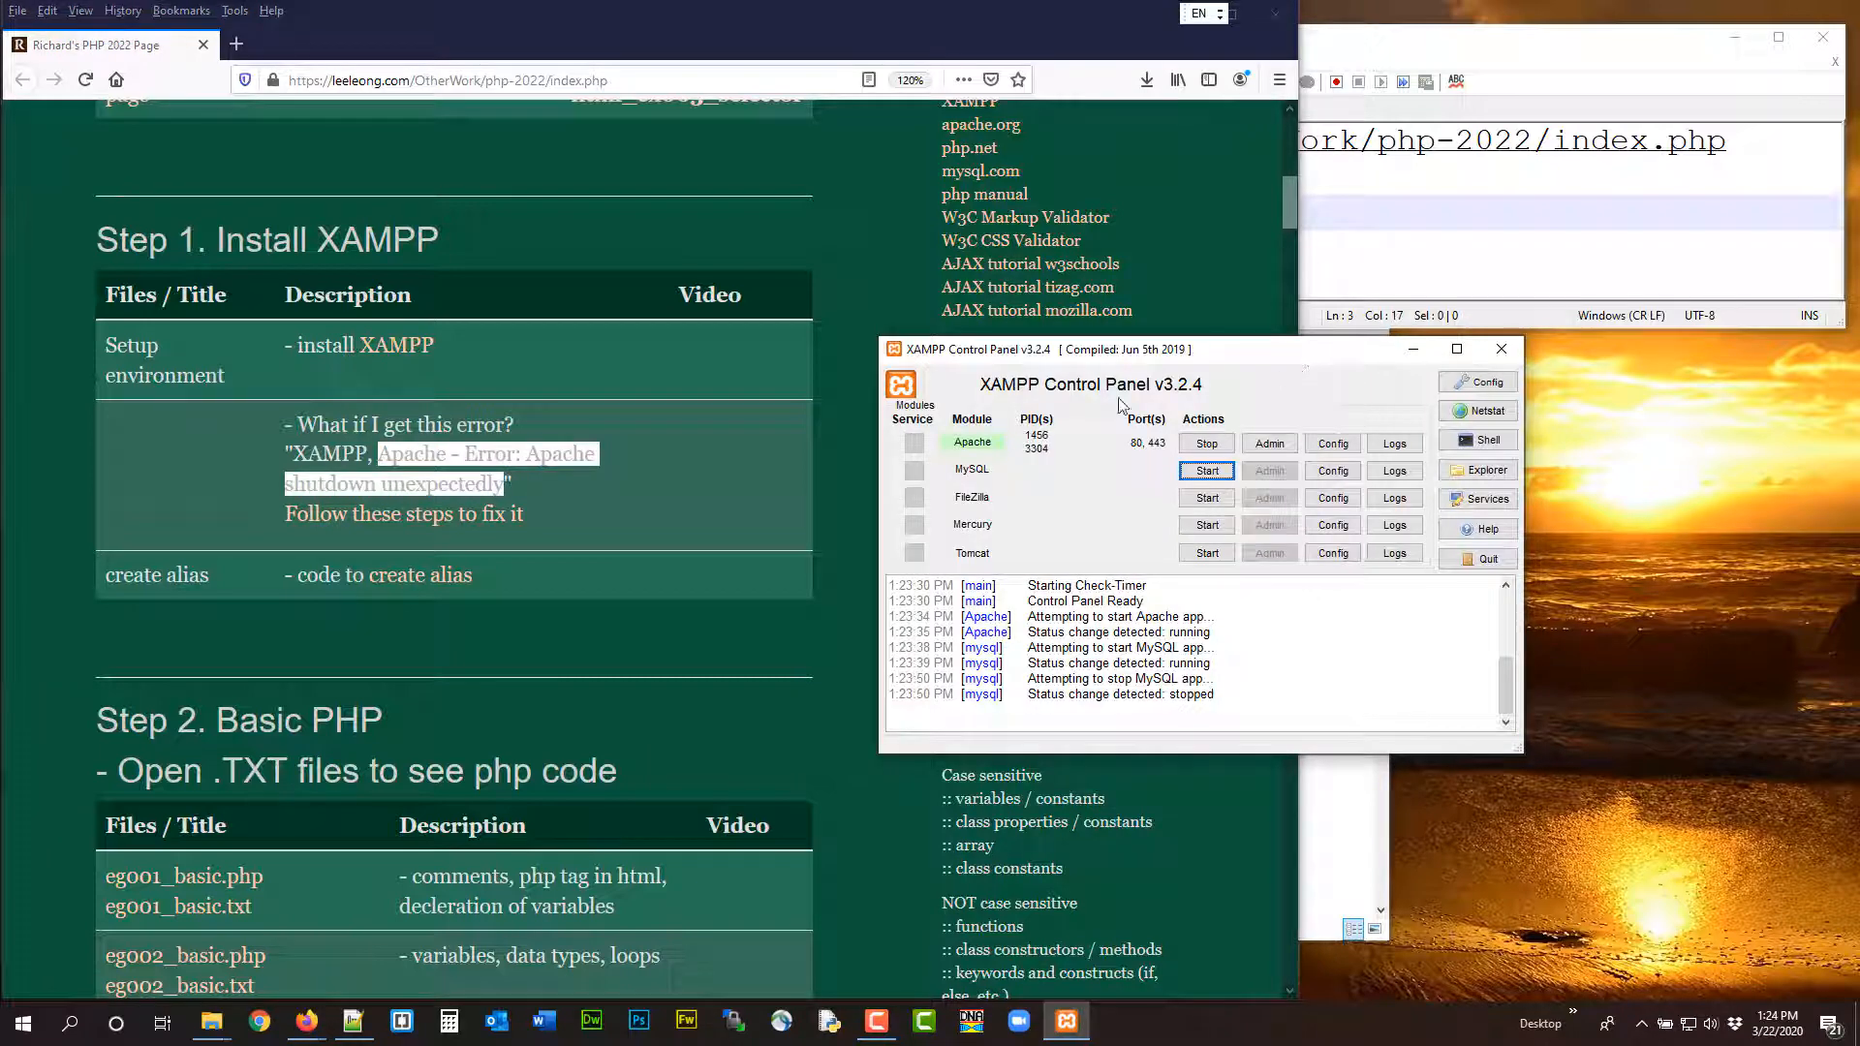
pyautogui.click(643, 448)
# Move the XAMPP Control Panel clear of the course page's tables, just below the Notepad++ window
pyautogui.moveTo(1348, 356); pyautogui.dragTo(1581, 412)
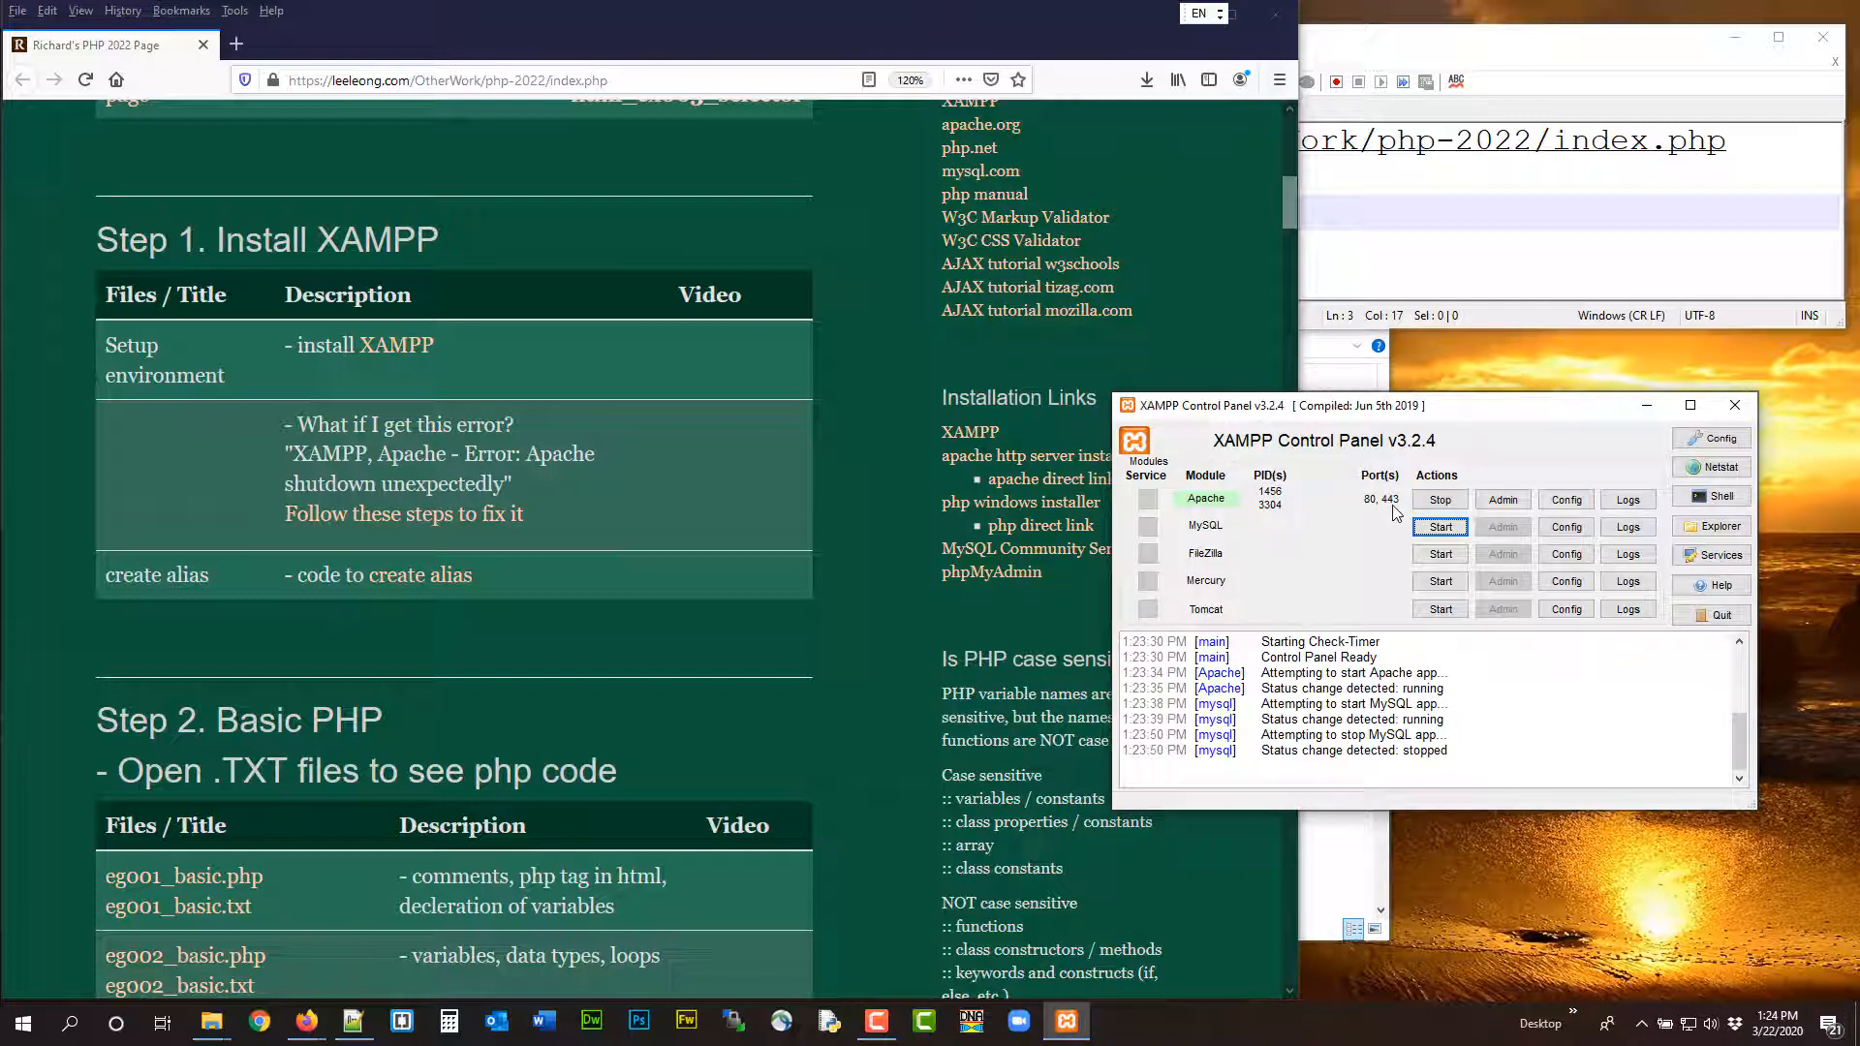
pyautogui.moveTo(1431, 415); pyautogui.dragTo(1477, 376)
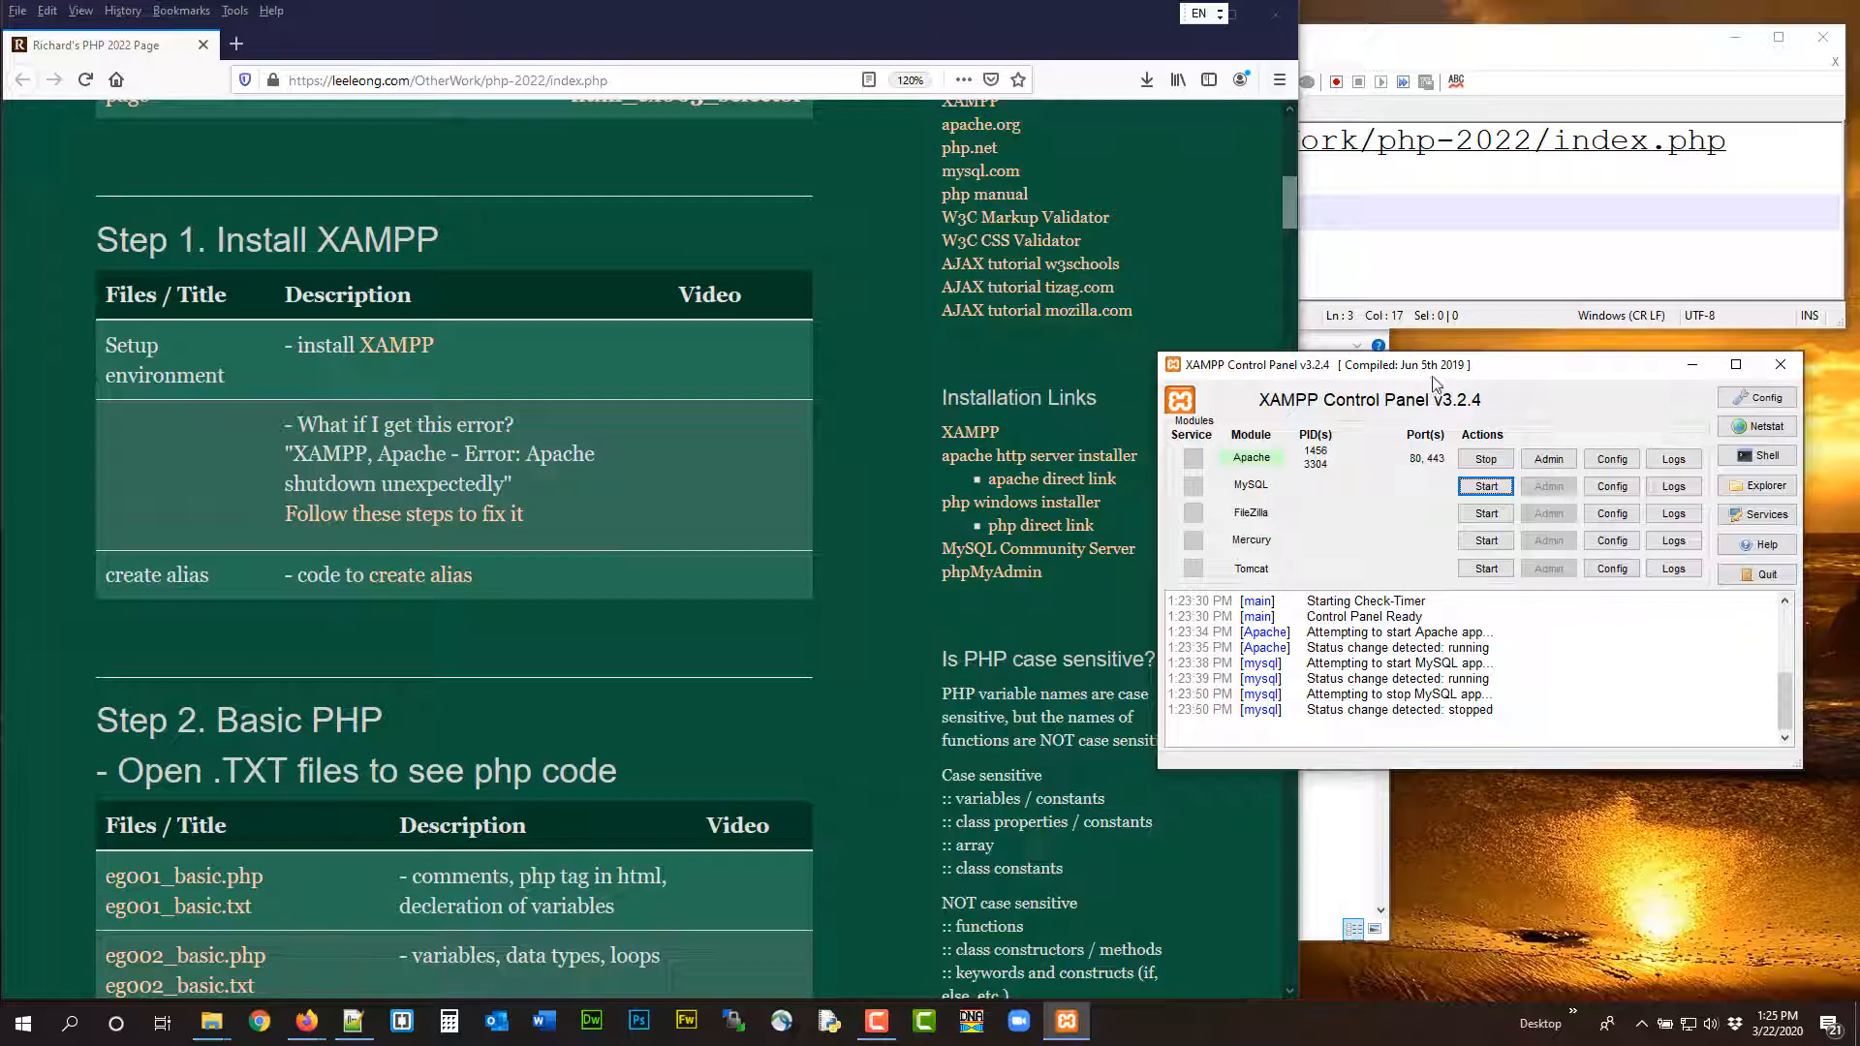
pyautogui.moveTo(1433, 375); pyautogui.dragTo(1463, 364)
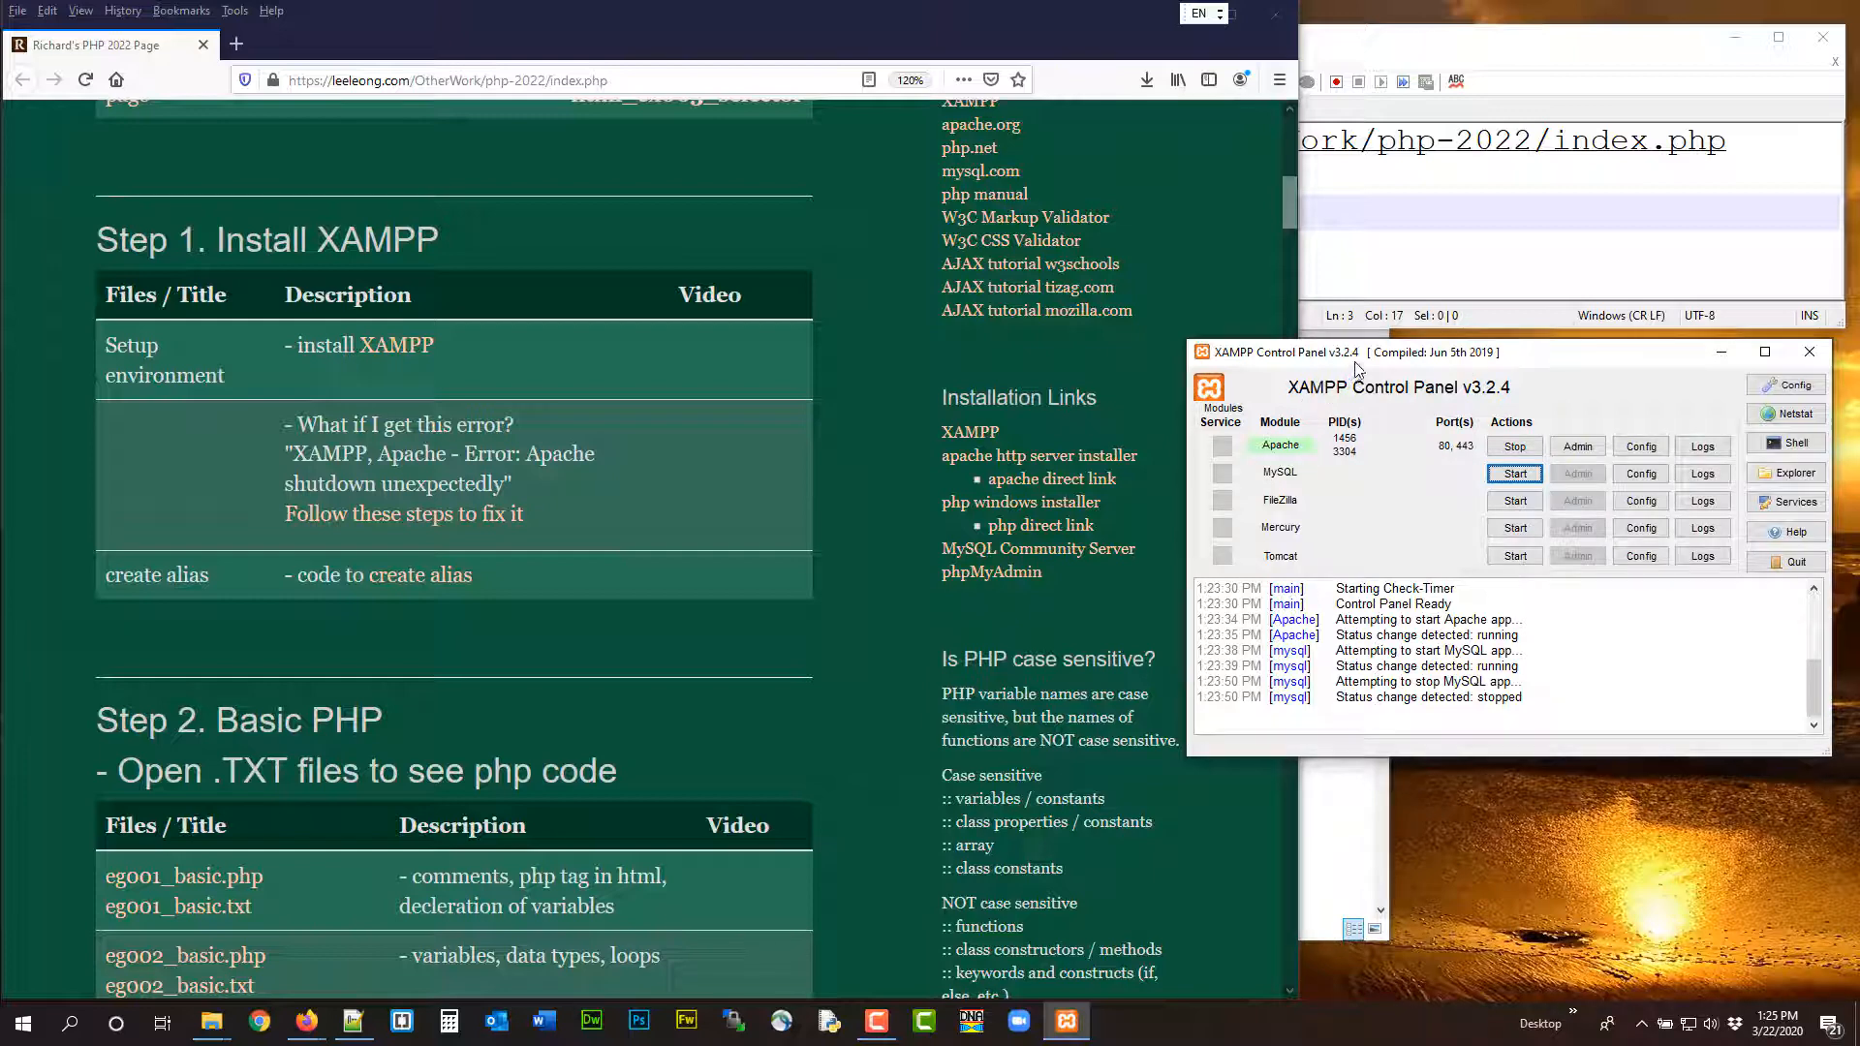
pyautogui.moveTo(1354, 357); pyautogui.dragTo(1360, 348)
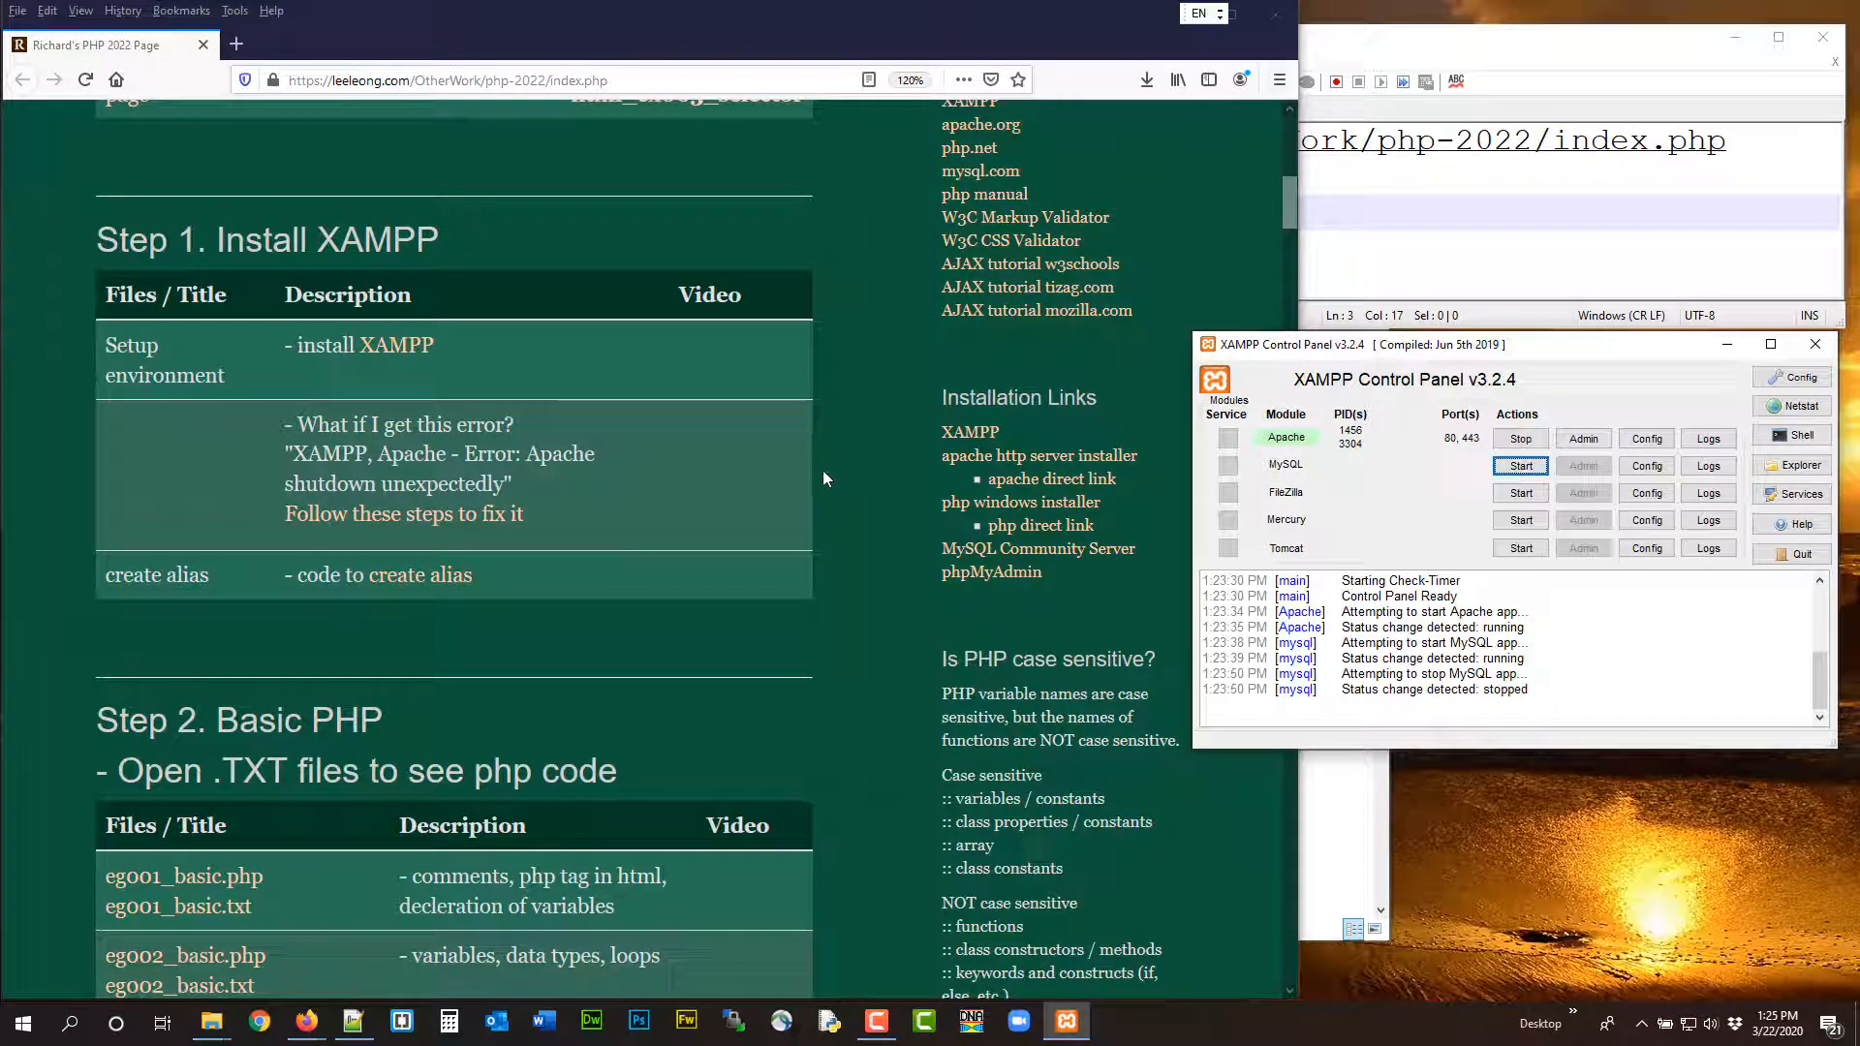
pyautogui.click(1425, 231)
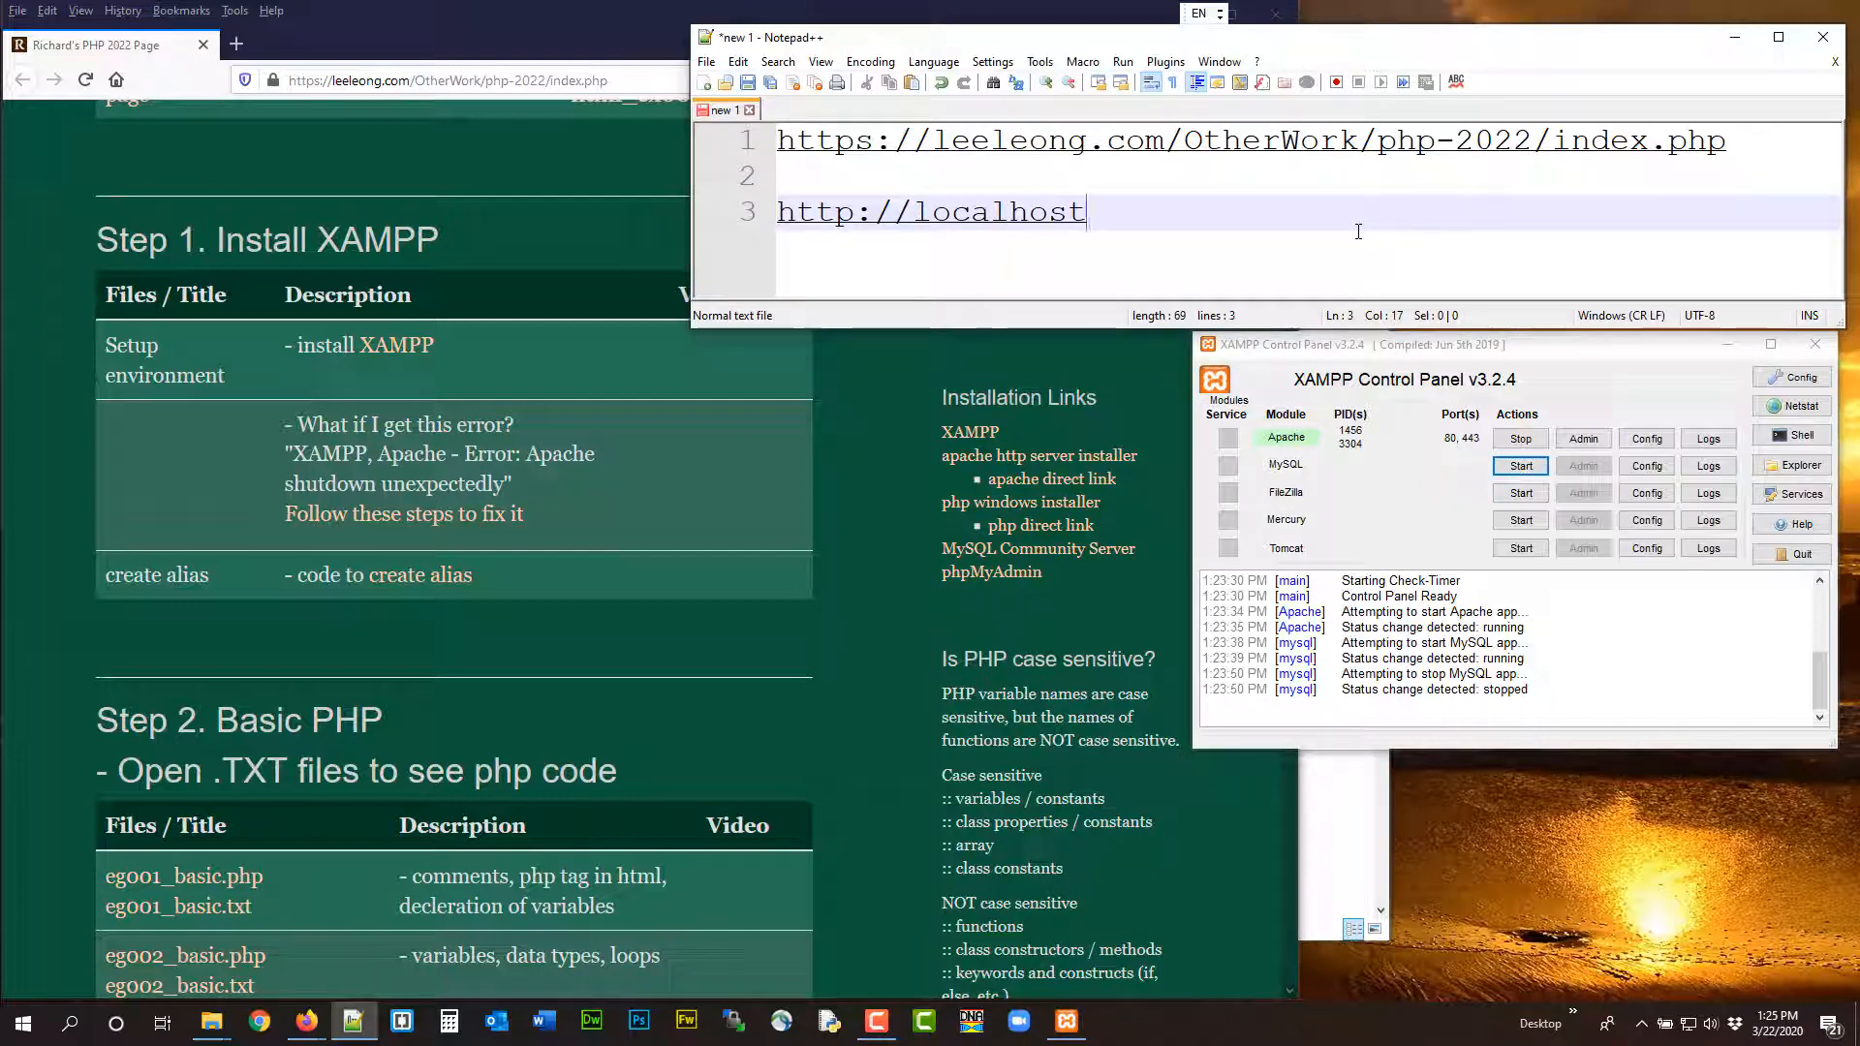
pyautogui.write(':8080')
pyautogui.moveTo(1184, 218); pyautogui.dragTo(780, 212)
pyautogui.click(816, 164)
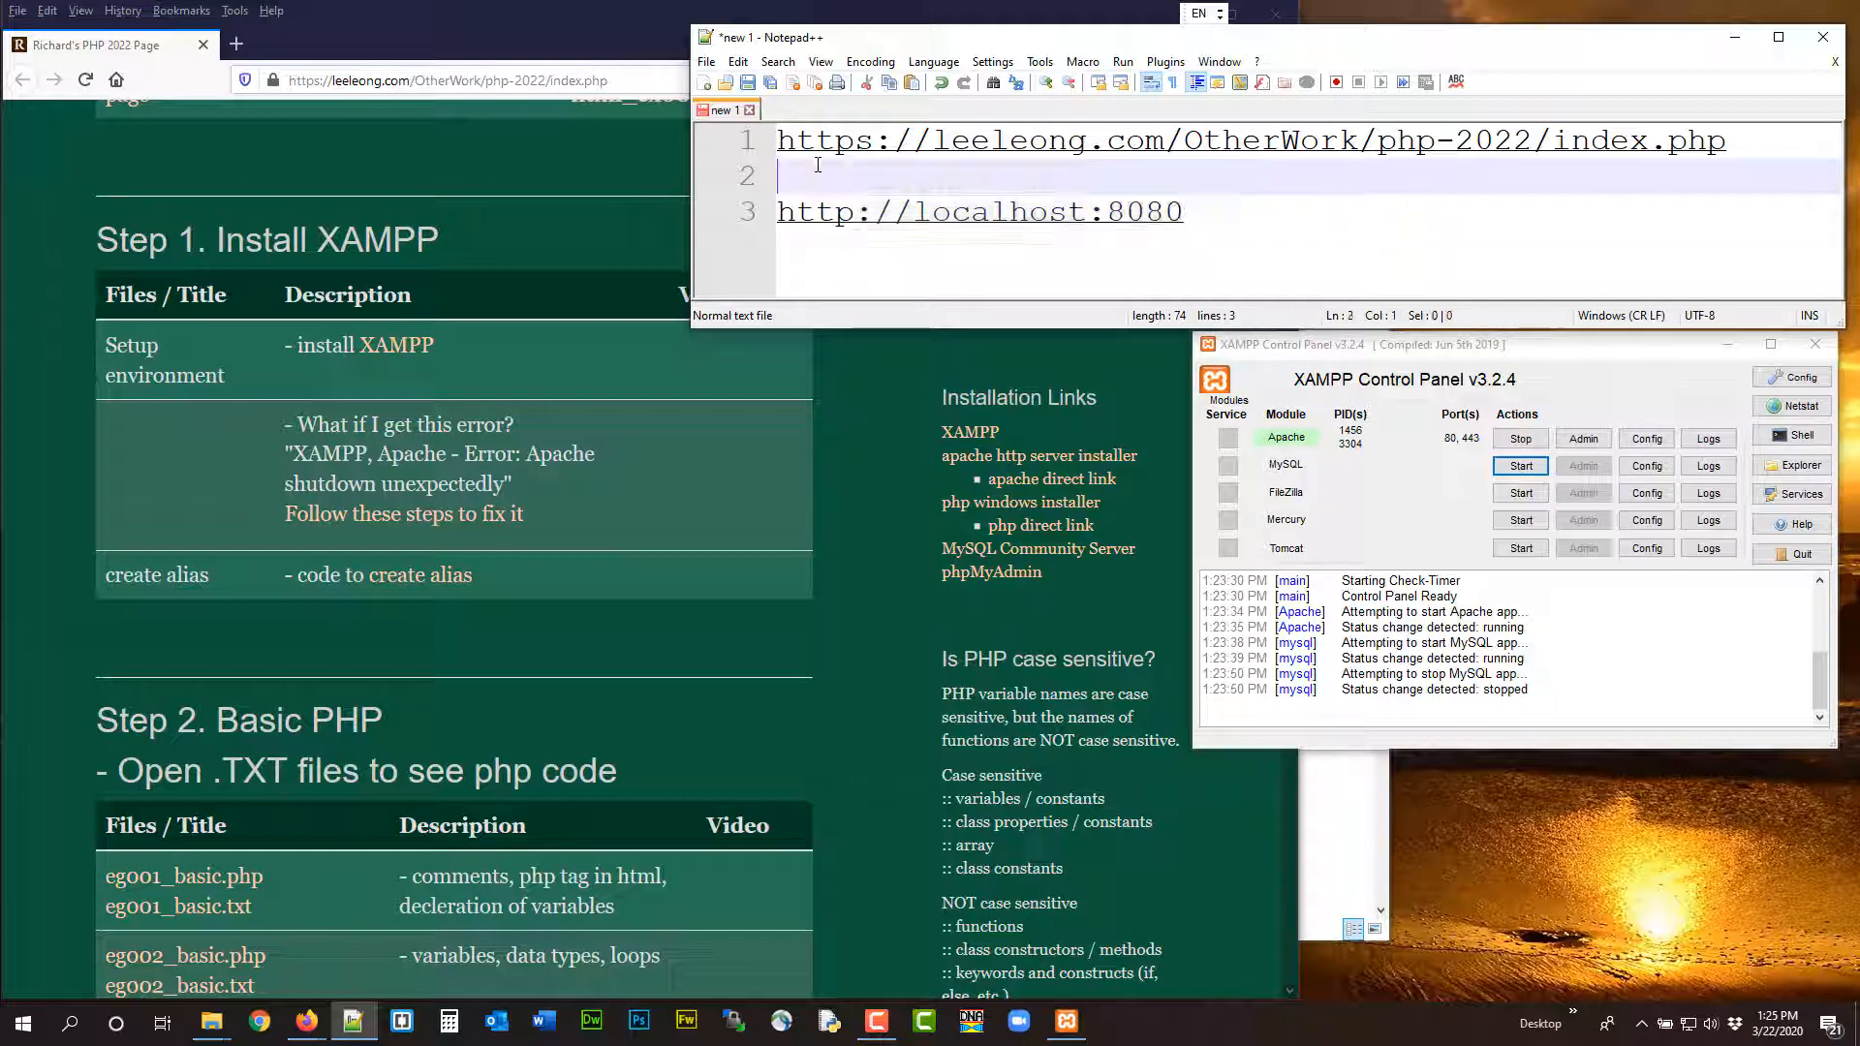
pyautogui.press('Down')
pyautogui.press('End')
pyautogui.hotkey('ctrl', 'd')
pyautogui.press('BackSpace')
pyautogui.press('BackSpace')
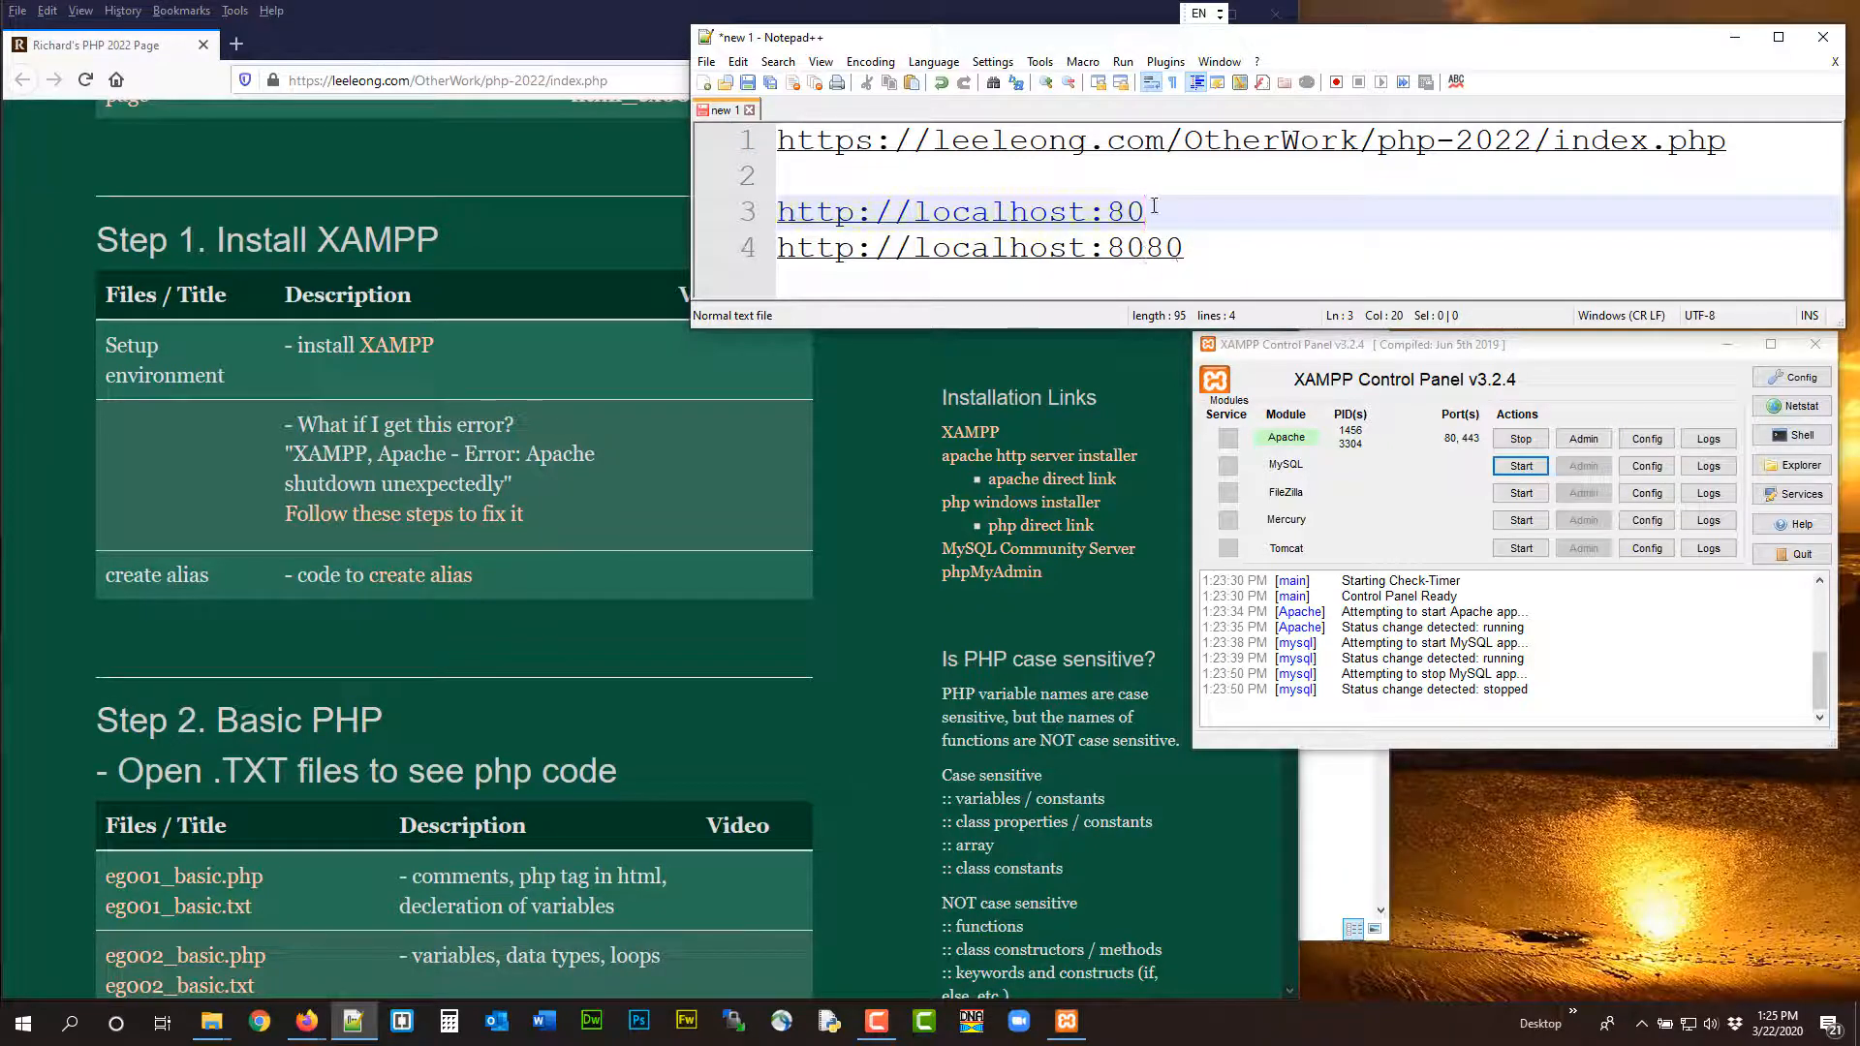
pyautogui.moveTo(1145, 211); pyautogui.dragTo(777, 213)
pyautogui.hotkey('ctrl', 'c')
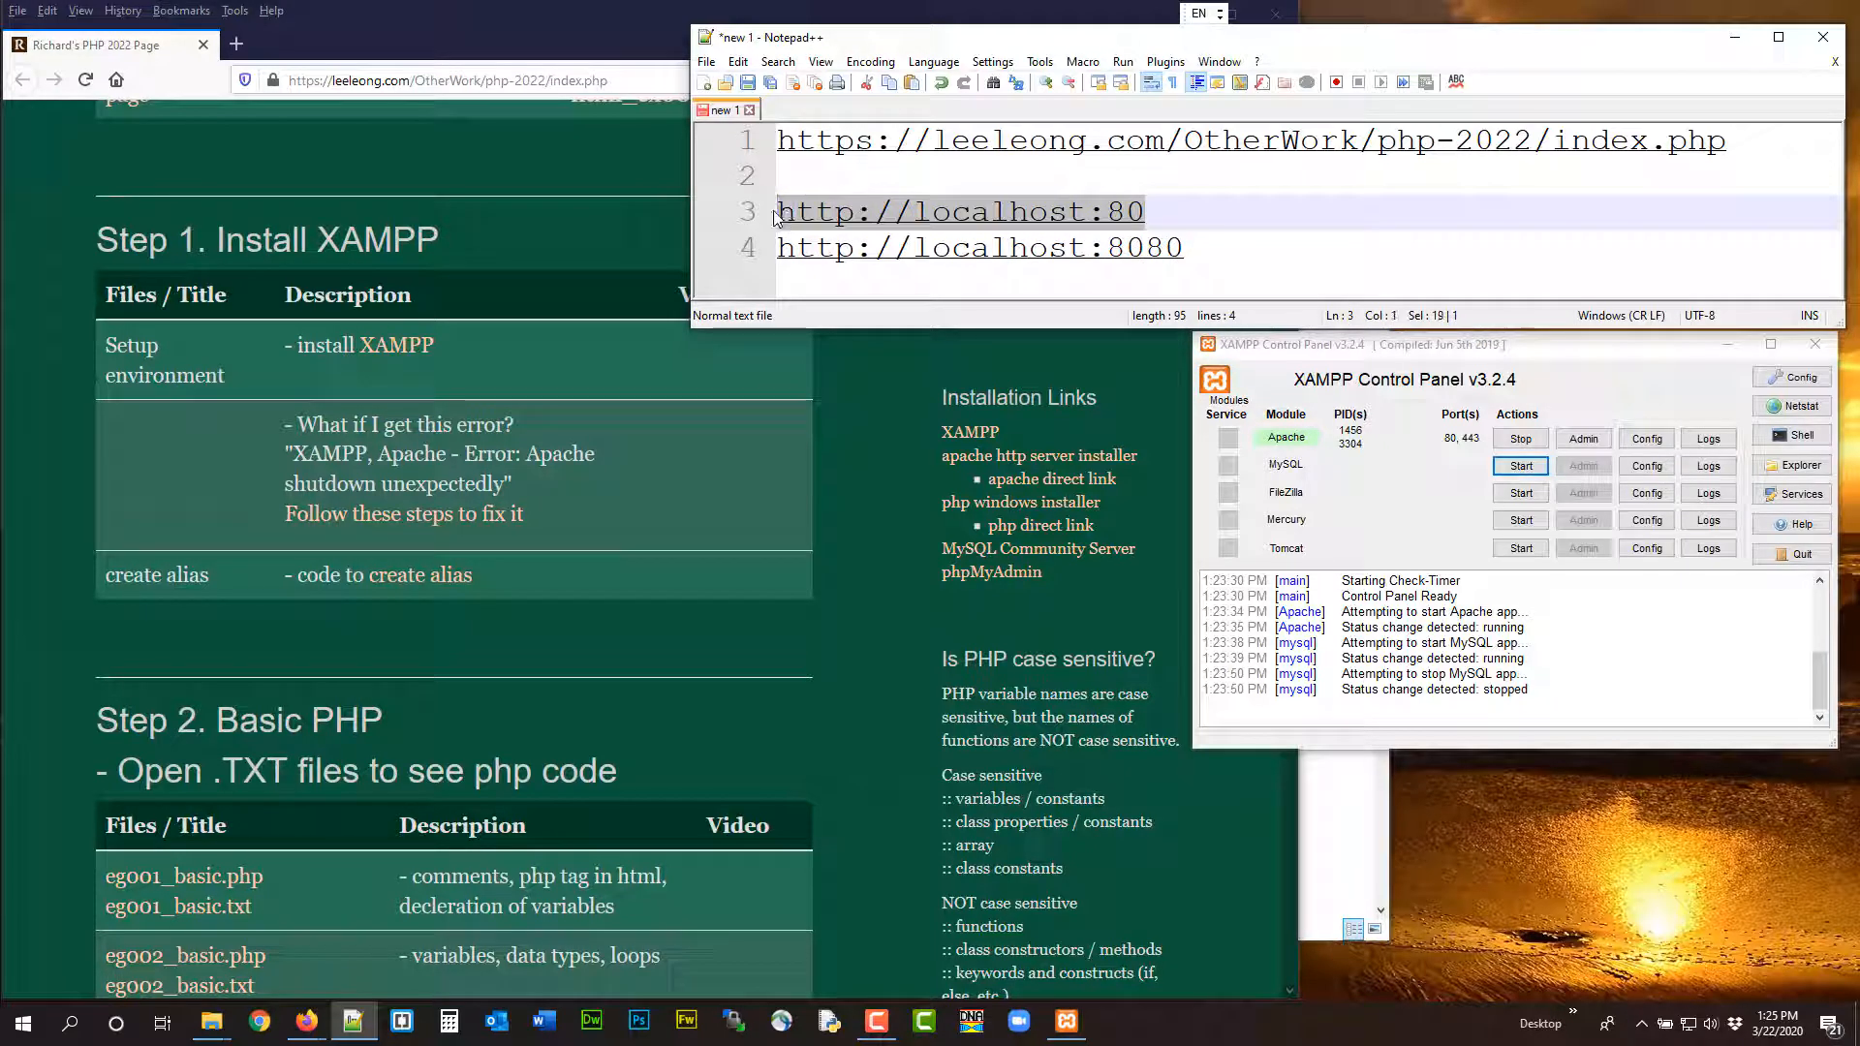
pyautogui.click(237, 45)
pyautogui.click(237, 46)
pyautogui.hotkey('ctrl', 'v')
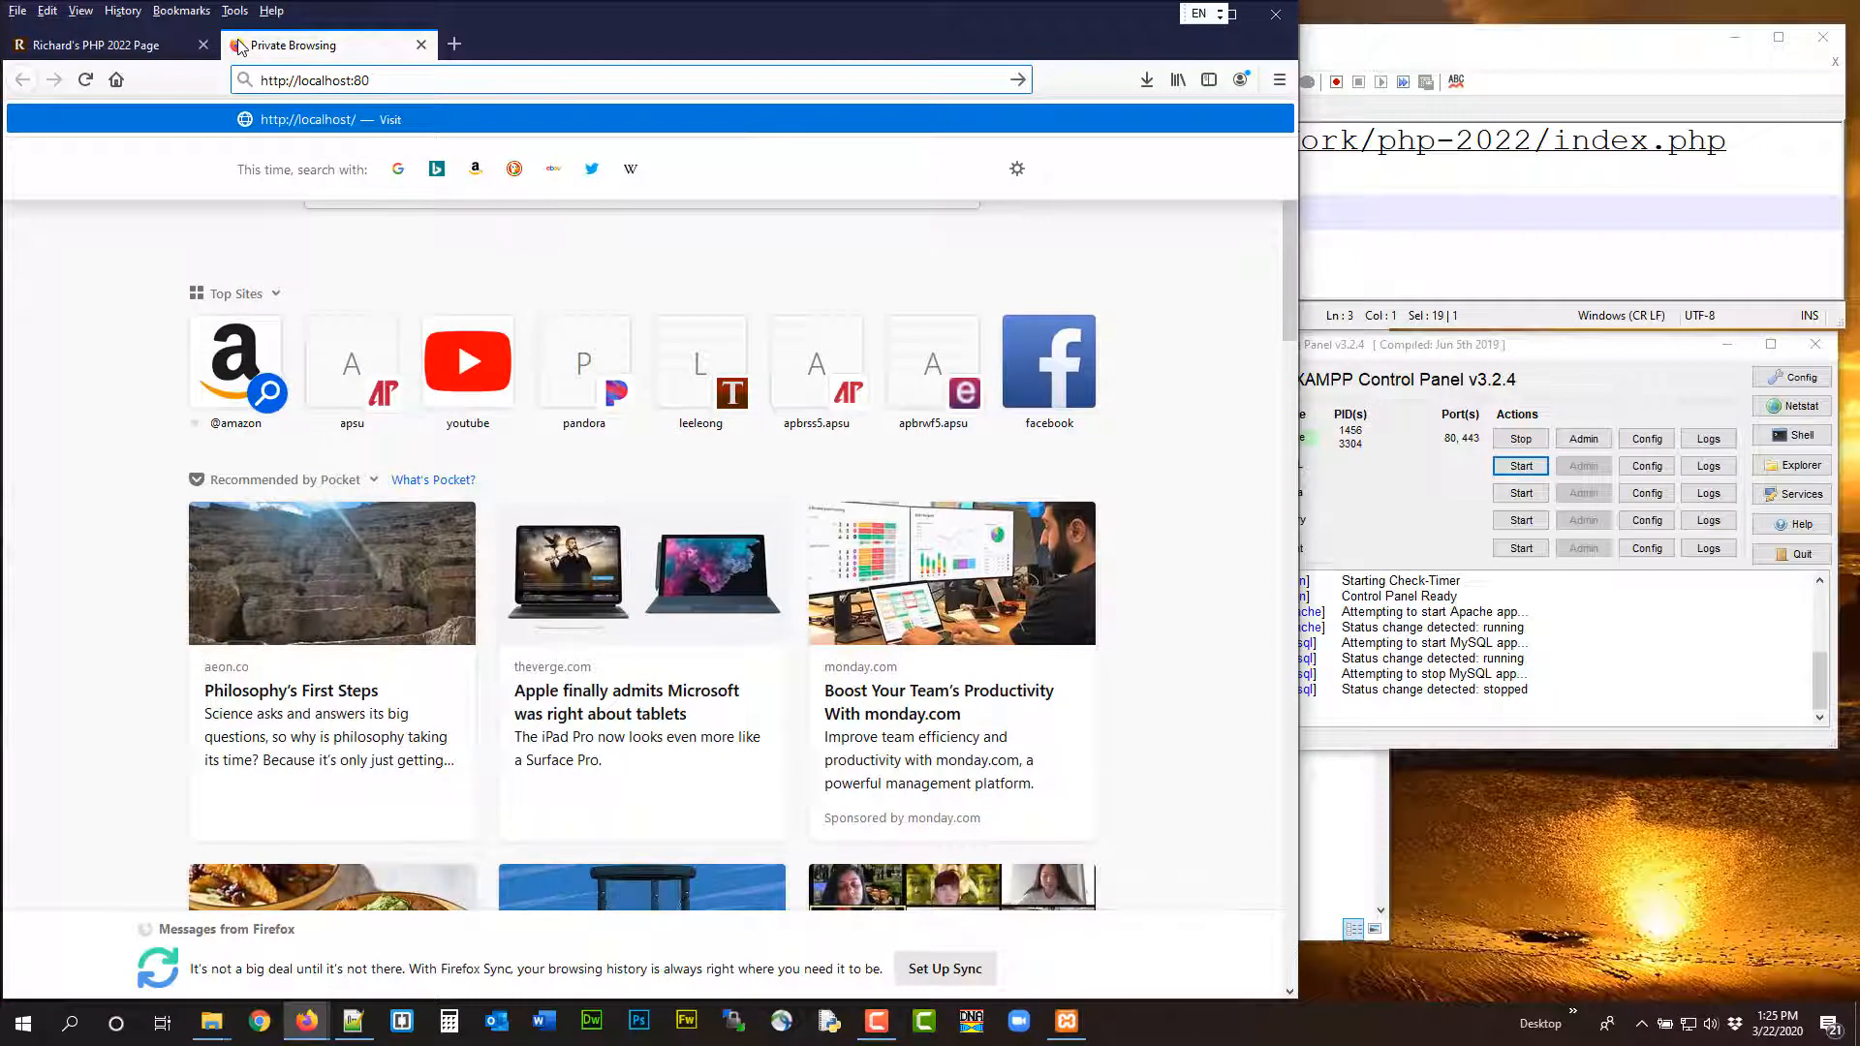
pyautogui.press('Return')
# Remove the :80 port from the localhost address on line 3 in Notepad++
pyautogui.click(1422, 250)
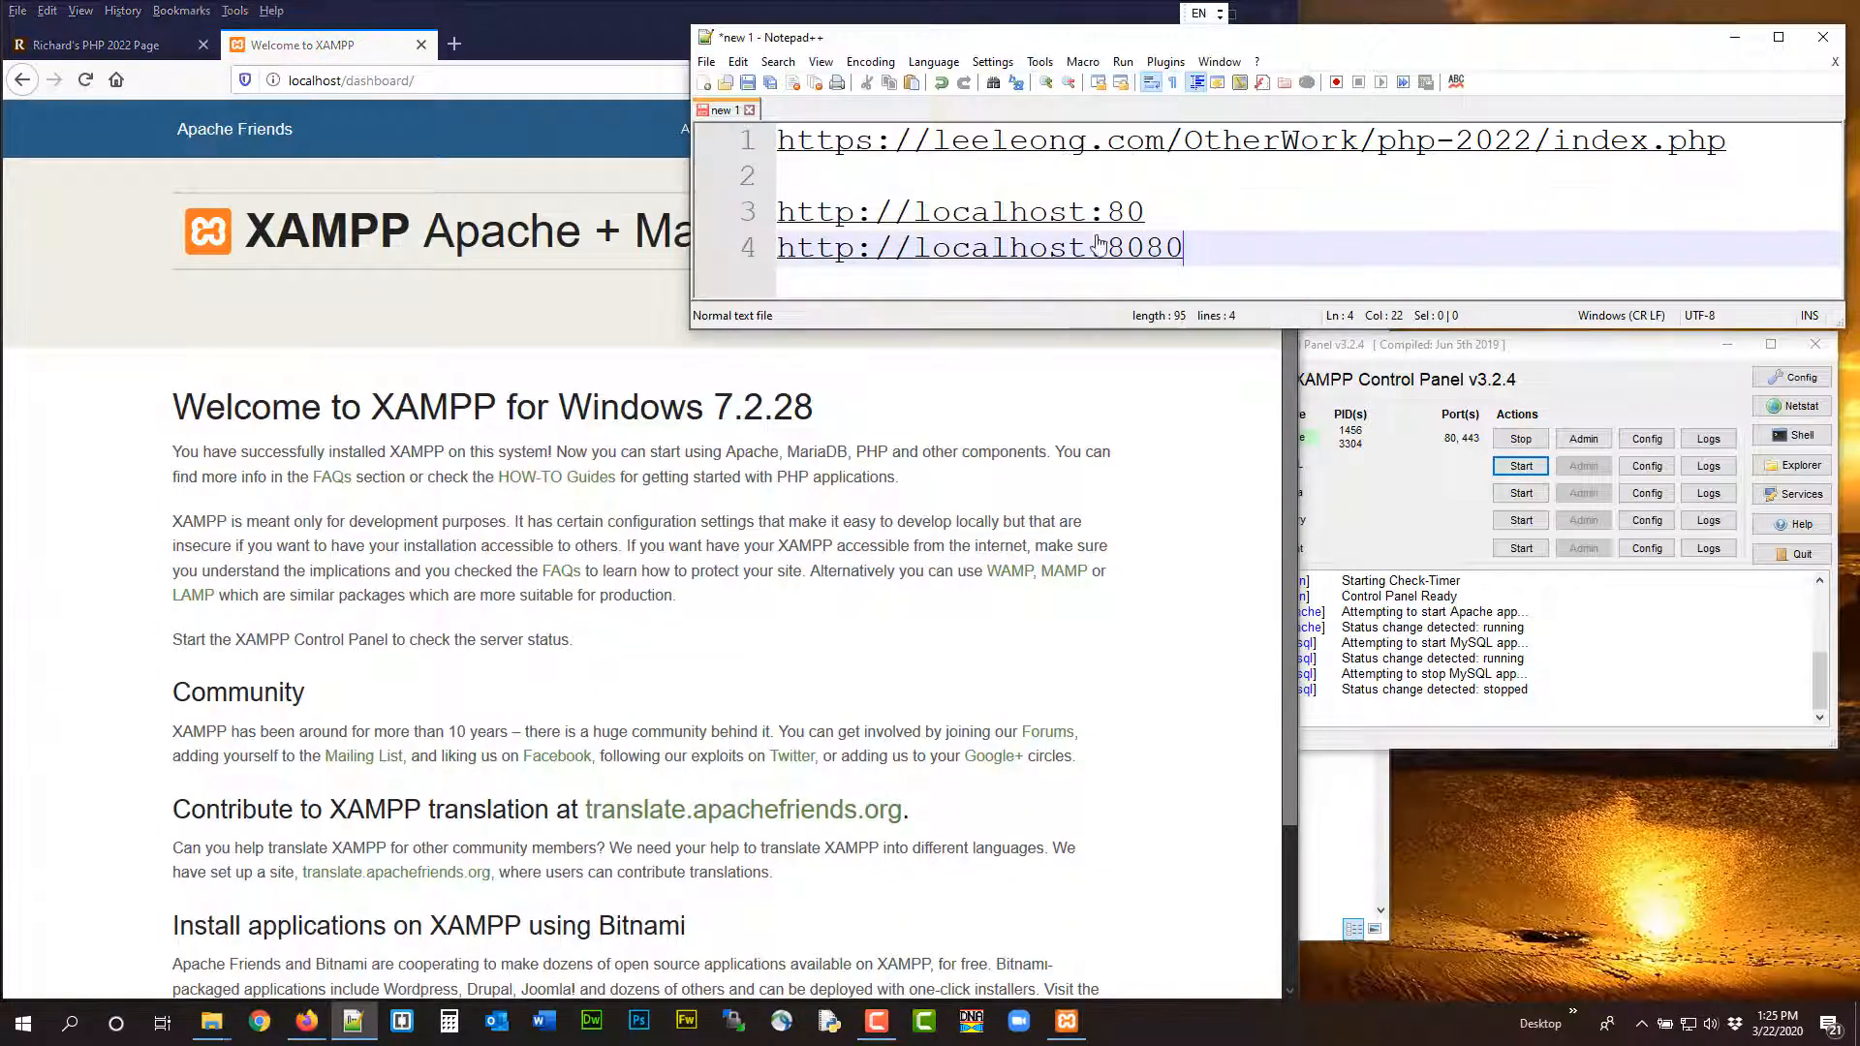
pyautogui.click(1162, 211)
pyautogui.press('BackSpace')
pyautogui.press('BackSpace')
pyautogui.press('BackSpace')
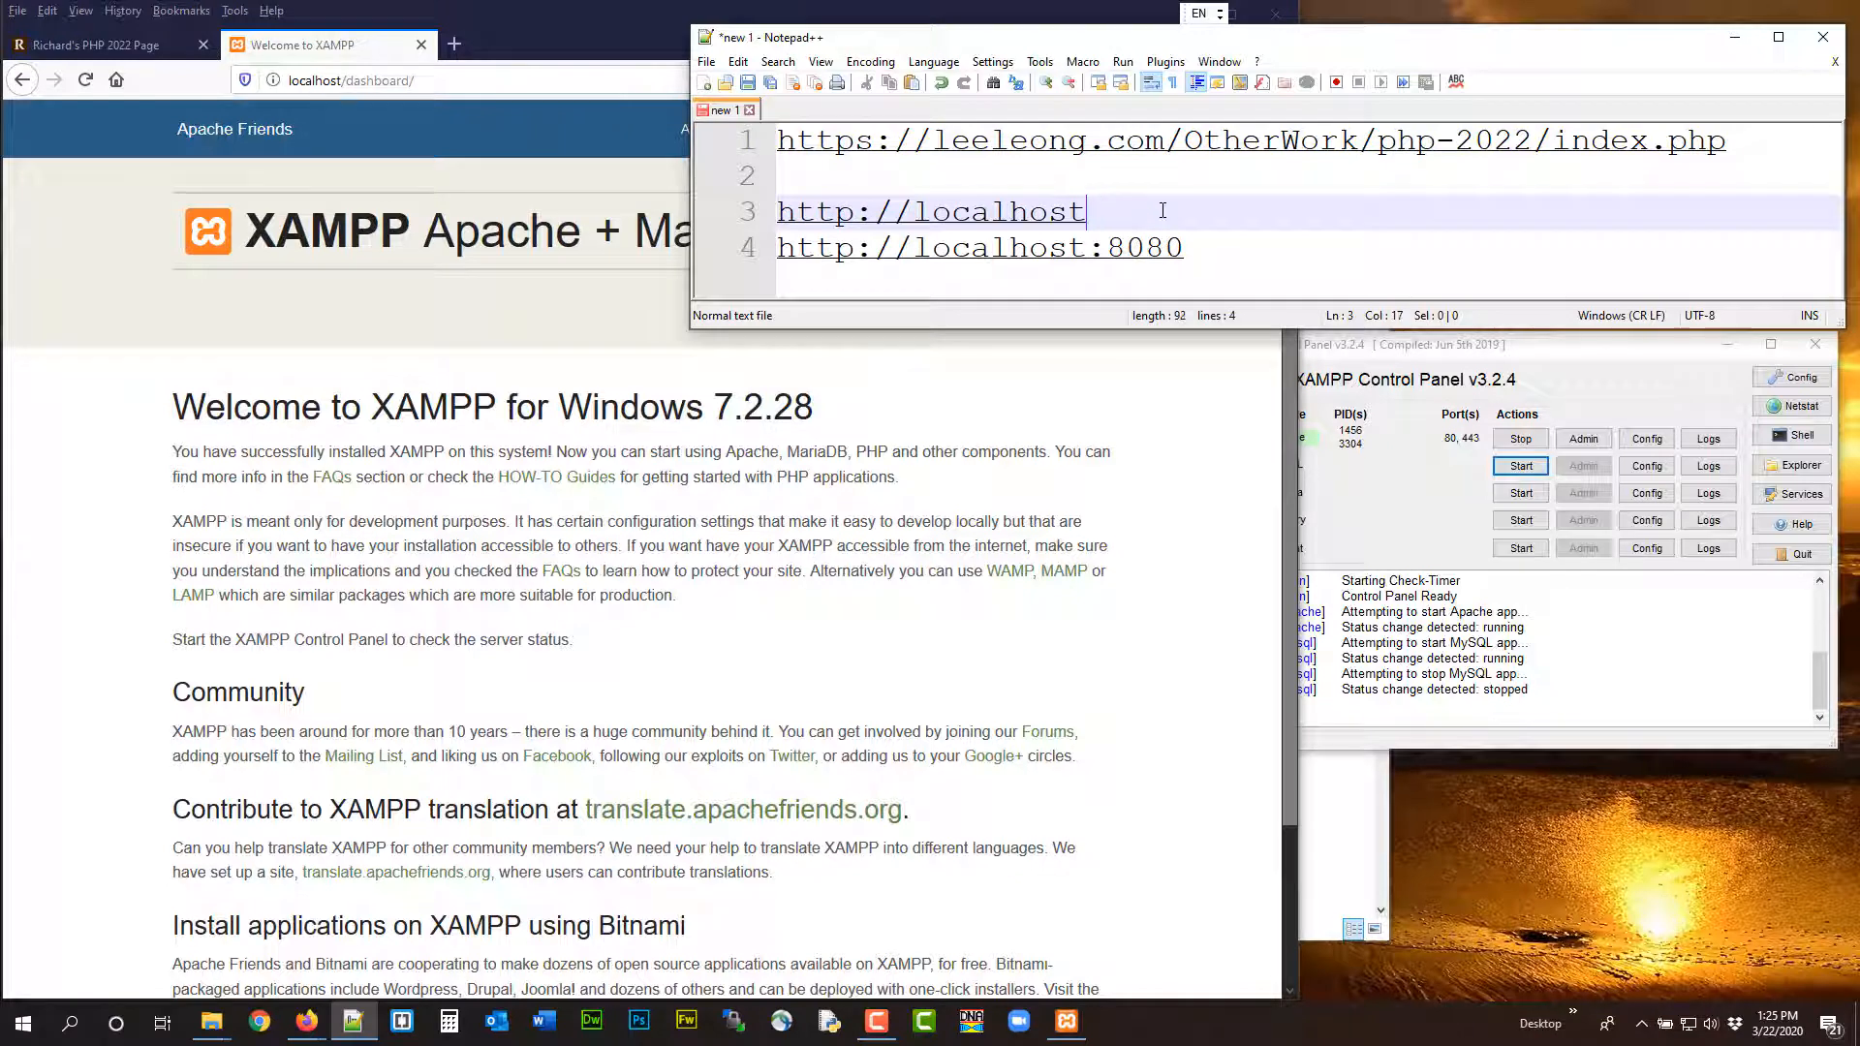
# Replace the XAMPP welcome tab with the course page's "Follow these steps to fix it" instructions, copy their full text and close them
pyautogui.click(422, 45)
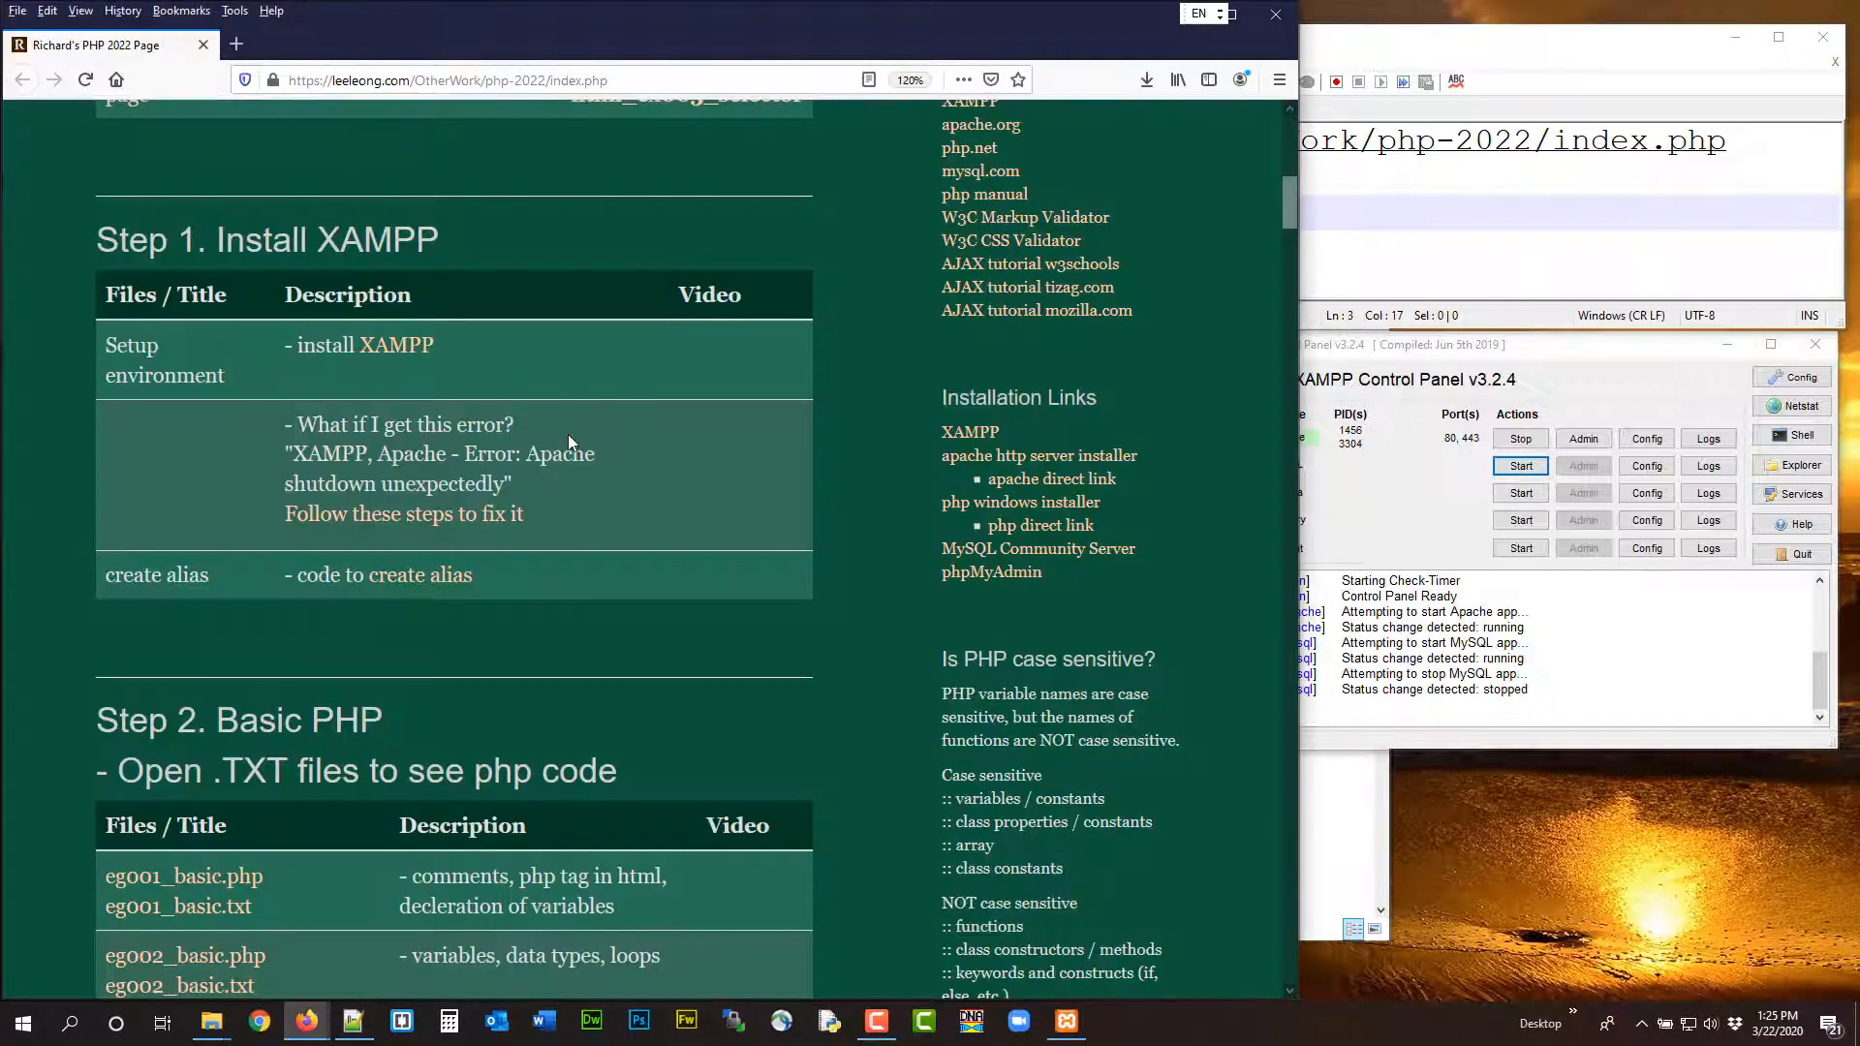
pyautogui.click(441, 523)
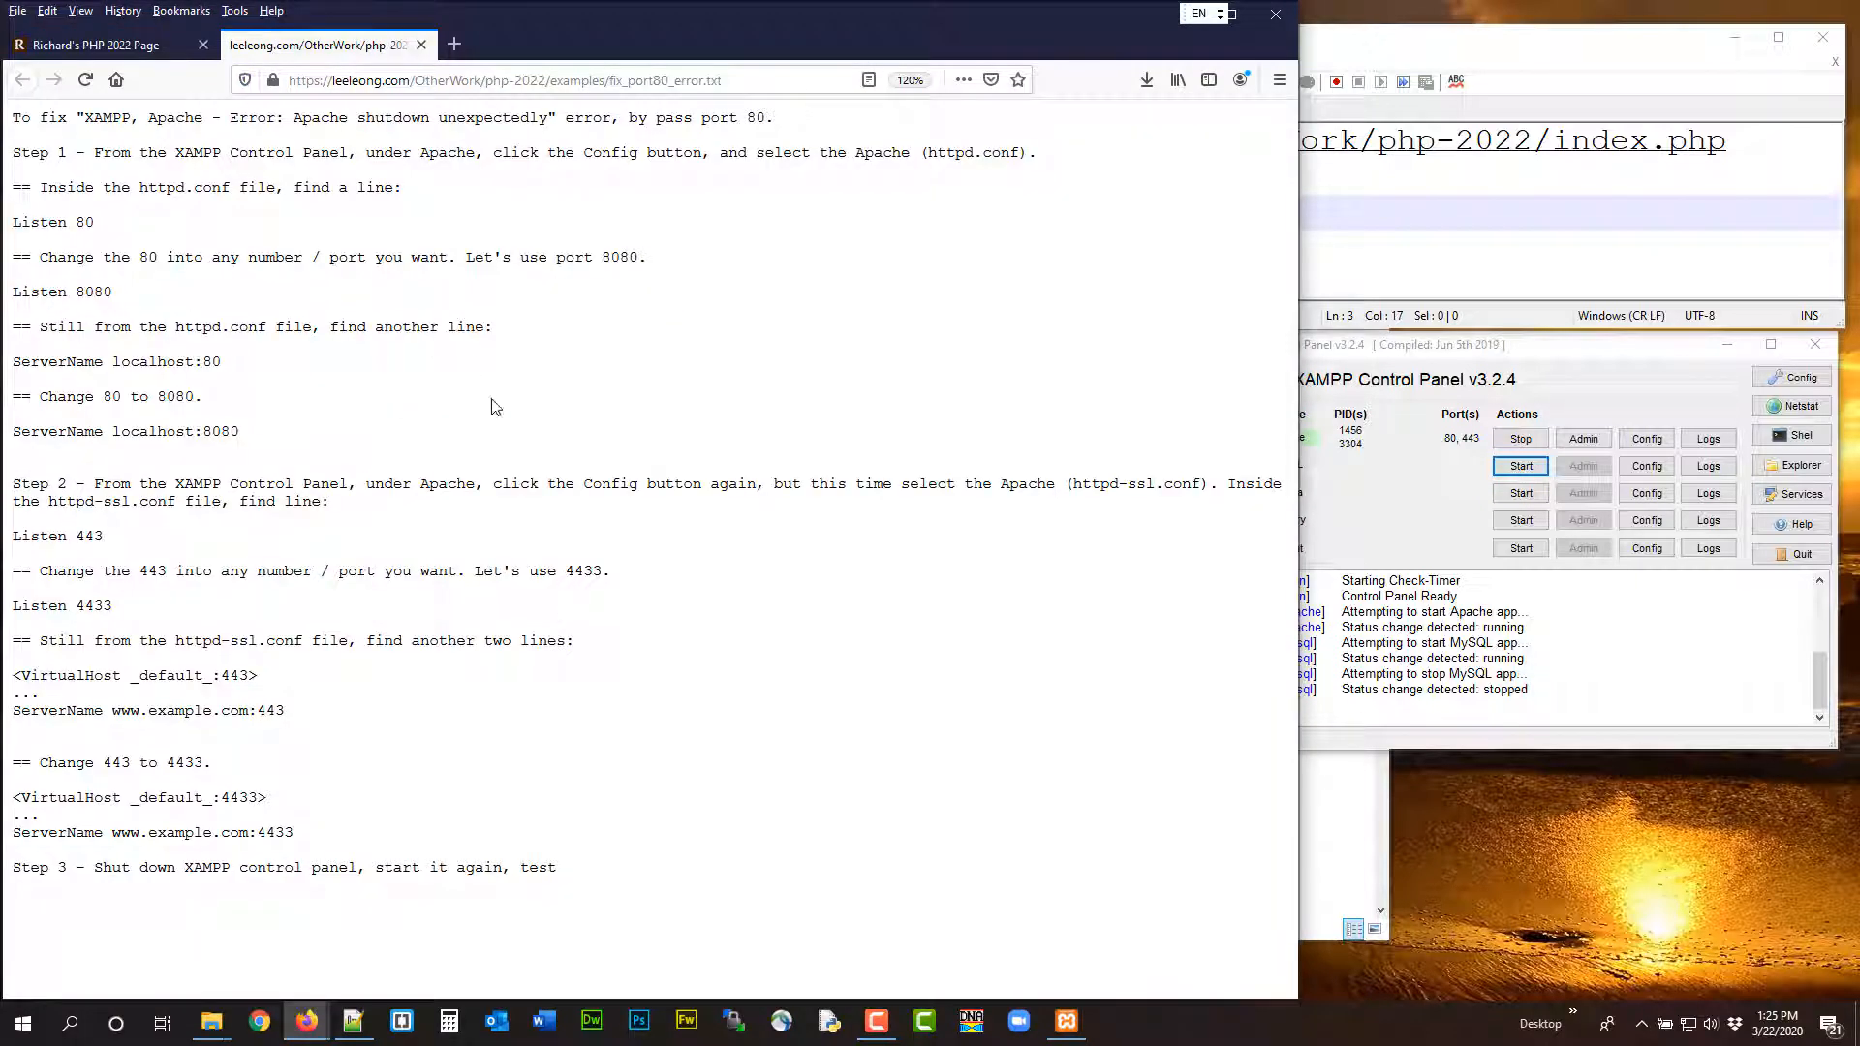
pyautogui.moveTo(19, 118); pyautogui.dragTo(824, 633)
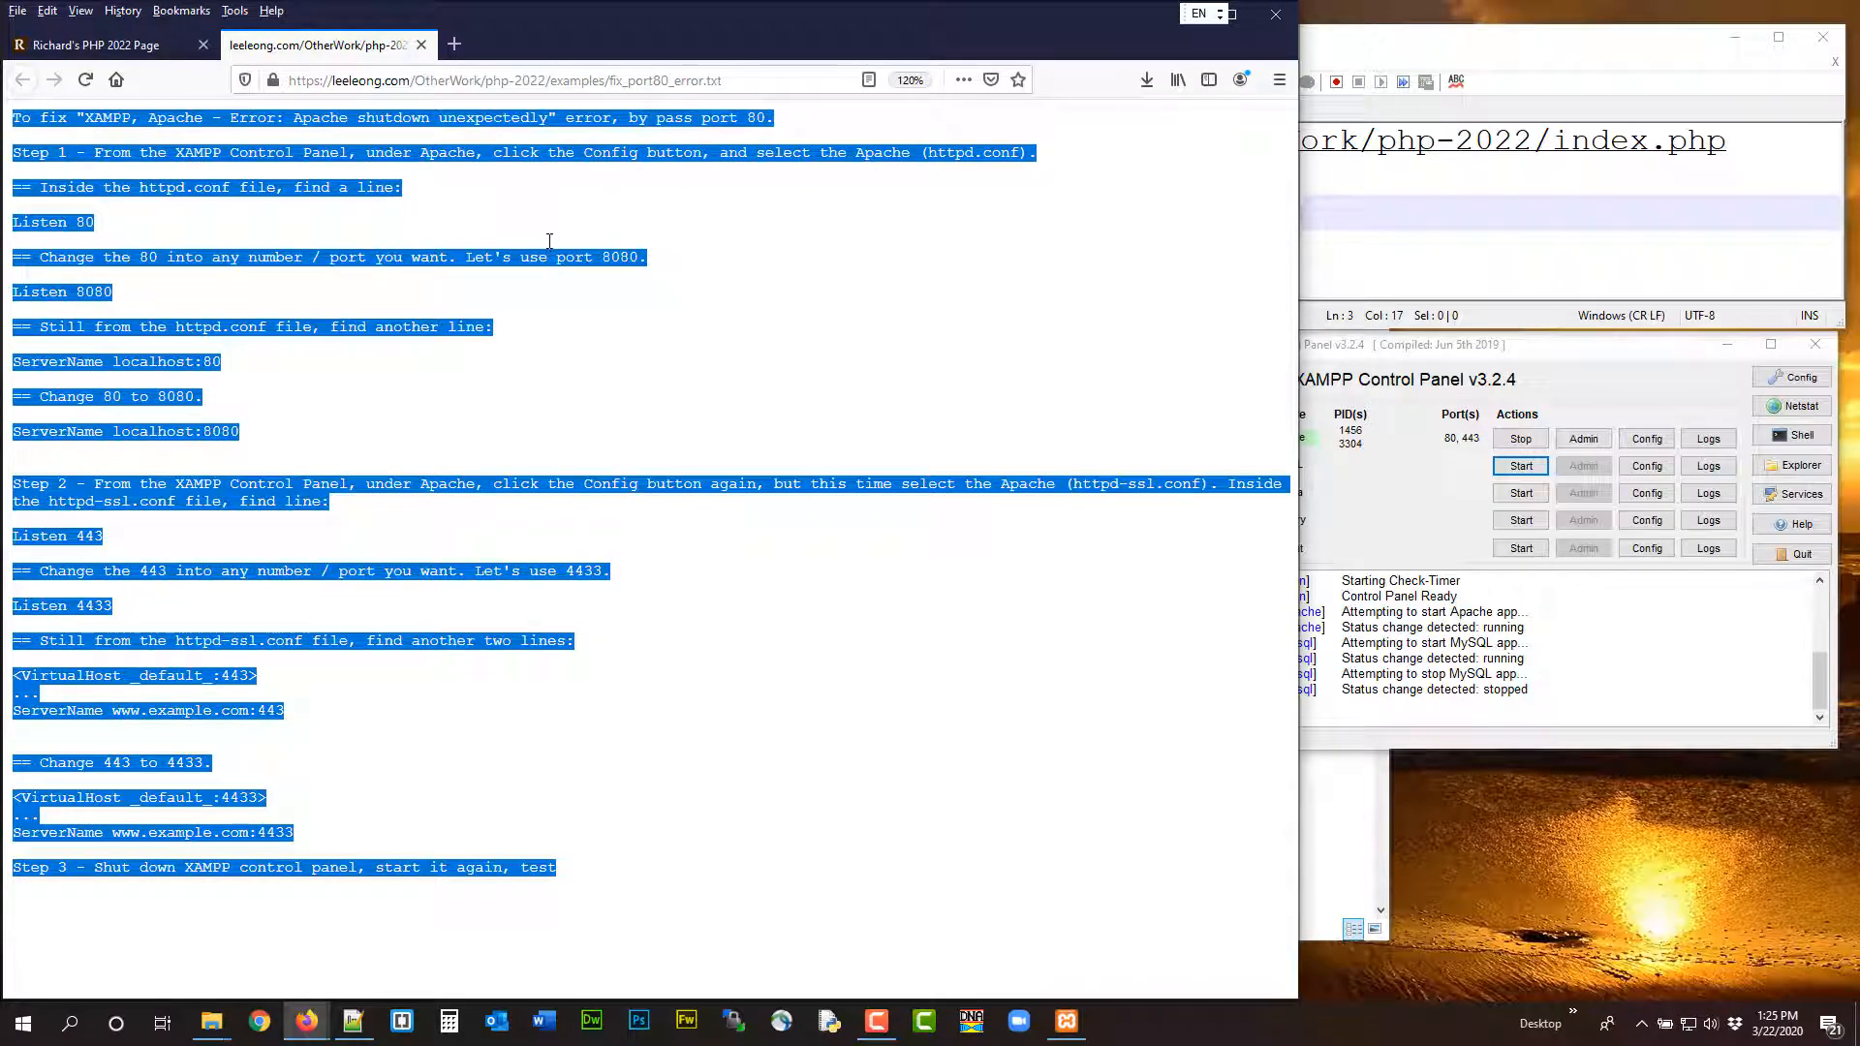
pyautogui.click(421, 45)
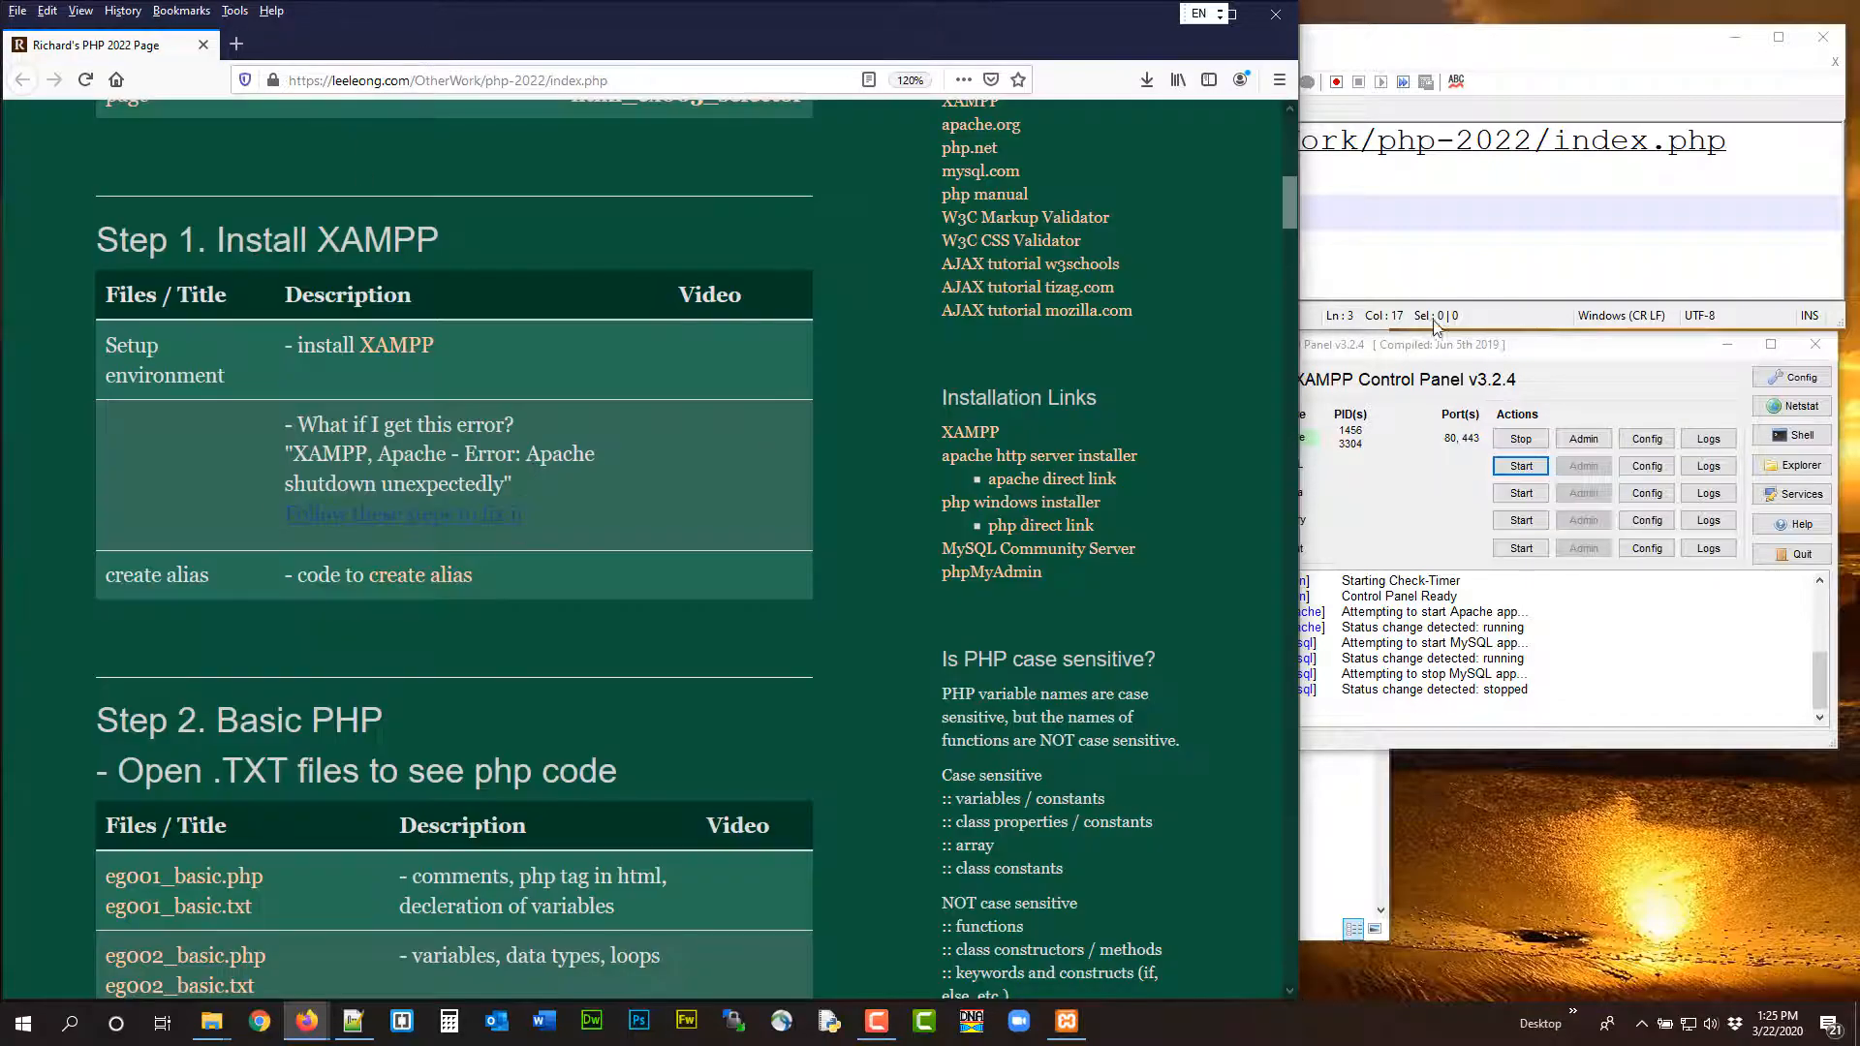
# Paste the copied port 80 fix instructions into a new Notepad++ document
pyautogui.click(1434, 326)
pyautogui.click(706, 61)
pyautogui.click(736, 84)
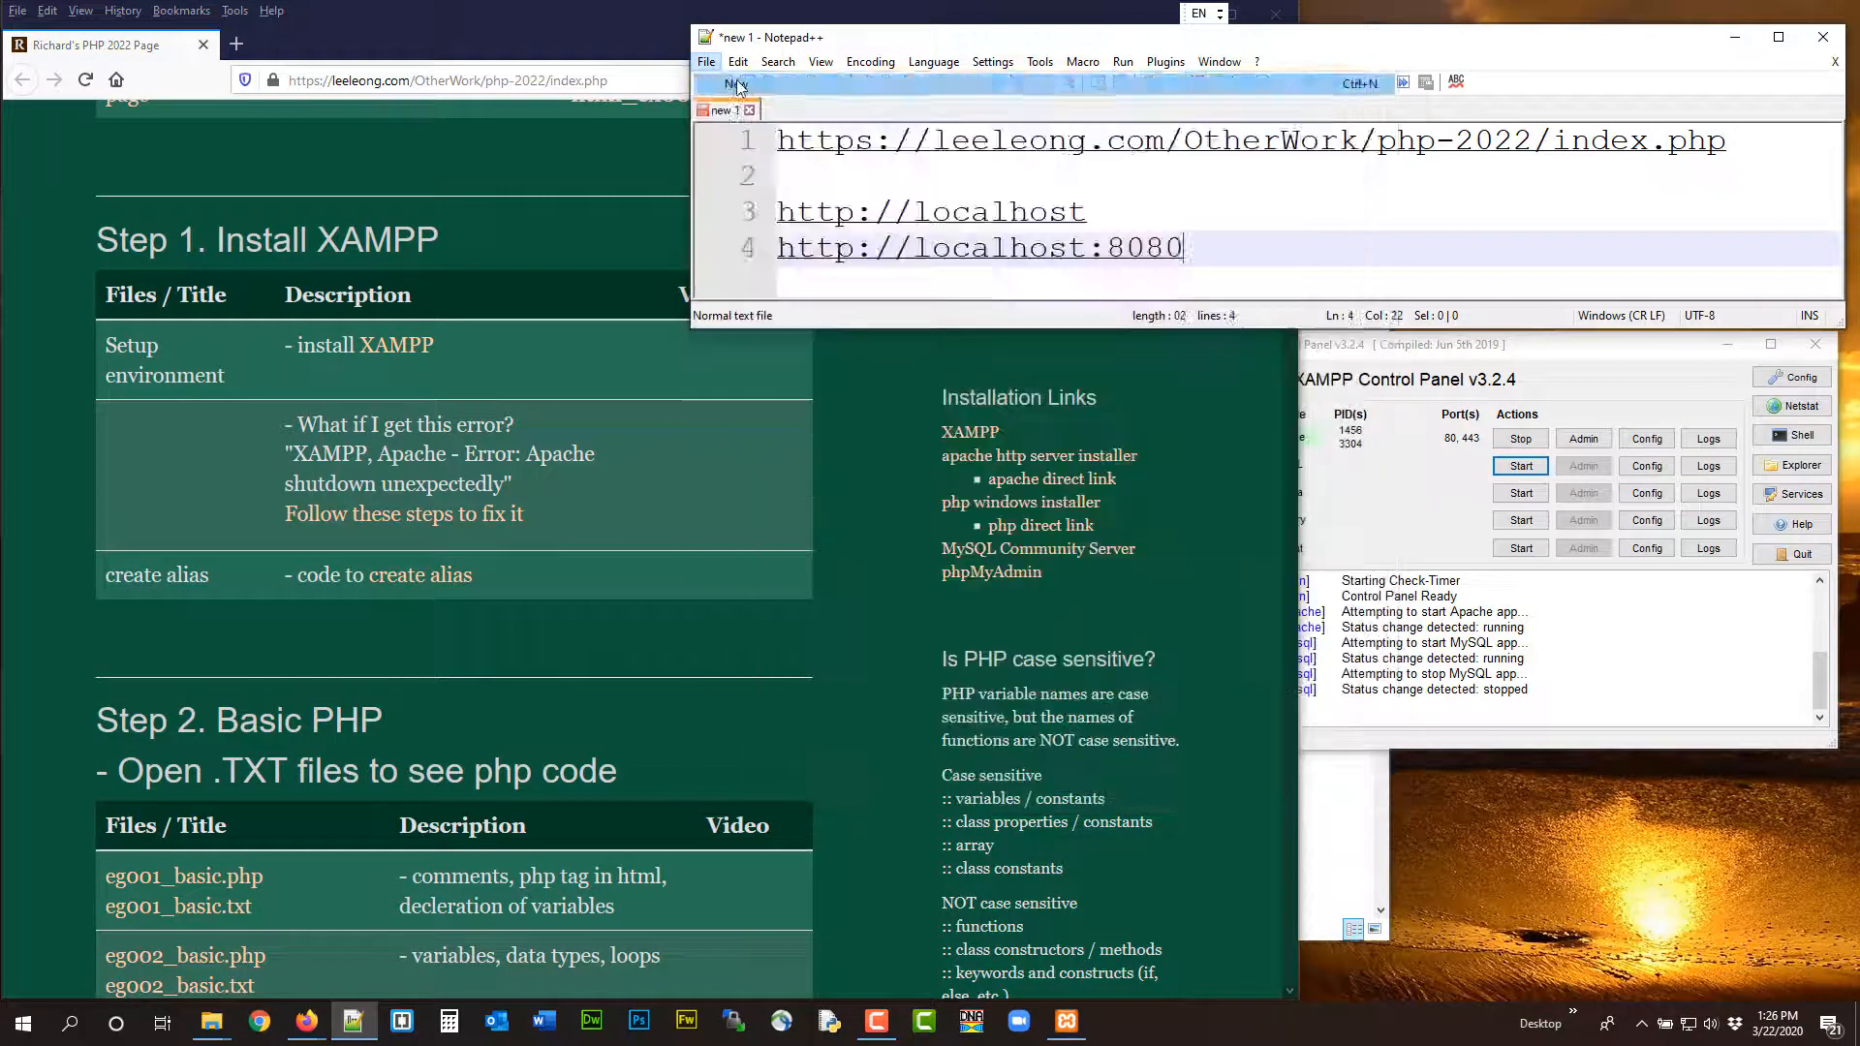
pyautogui.hotkey('ctrl', 'v')
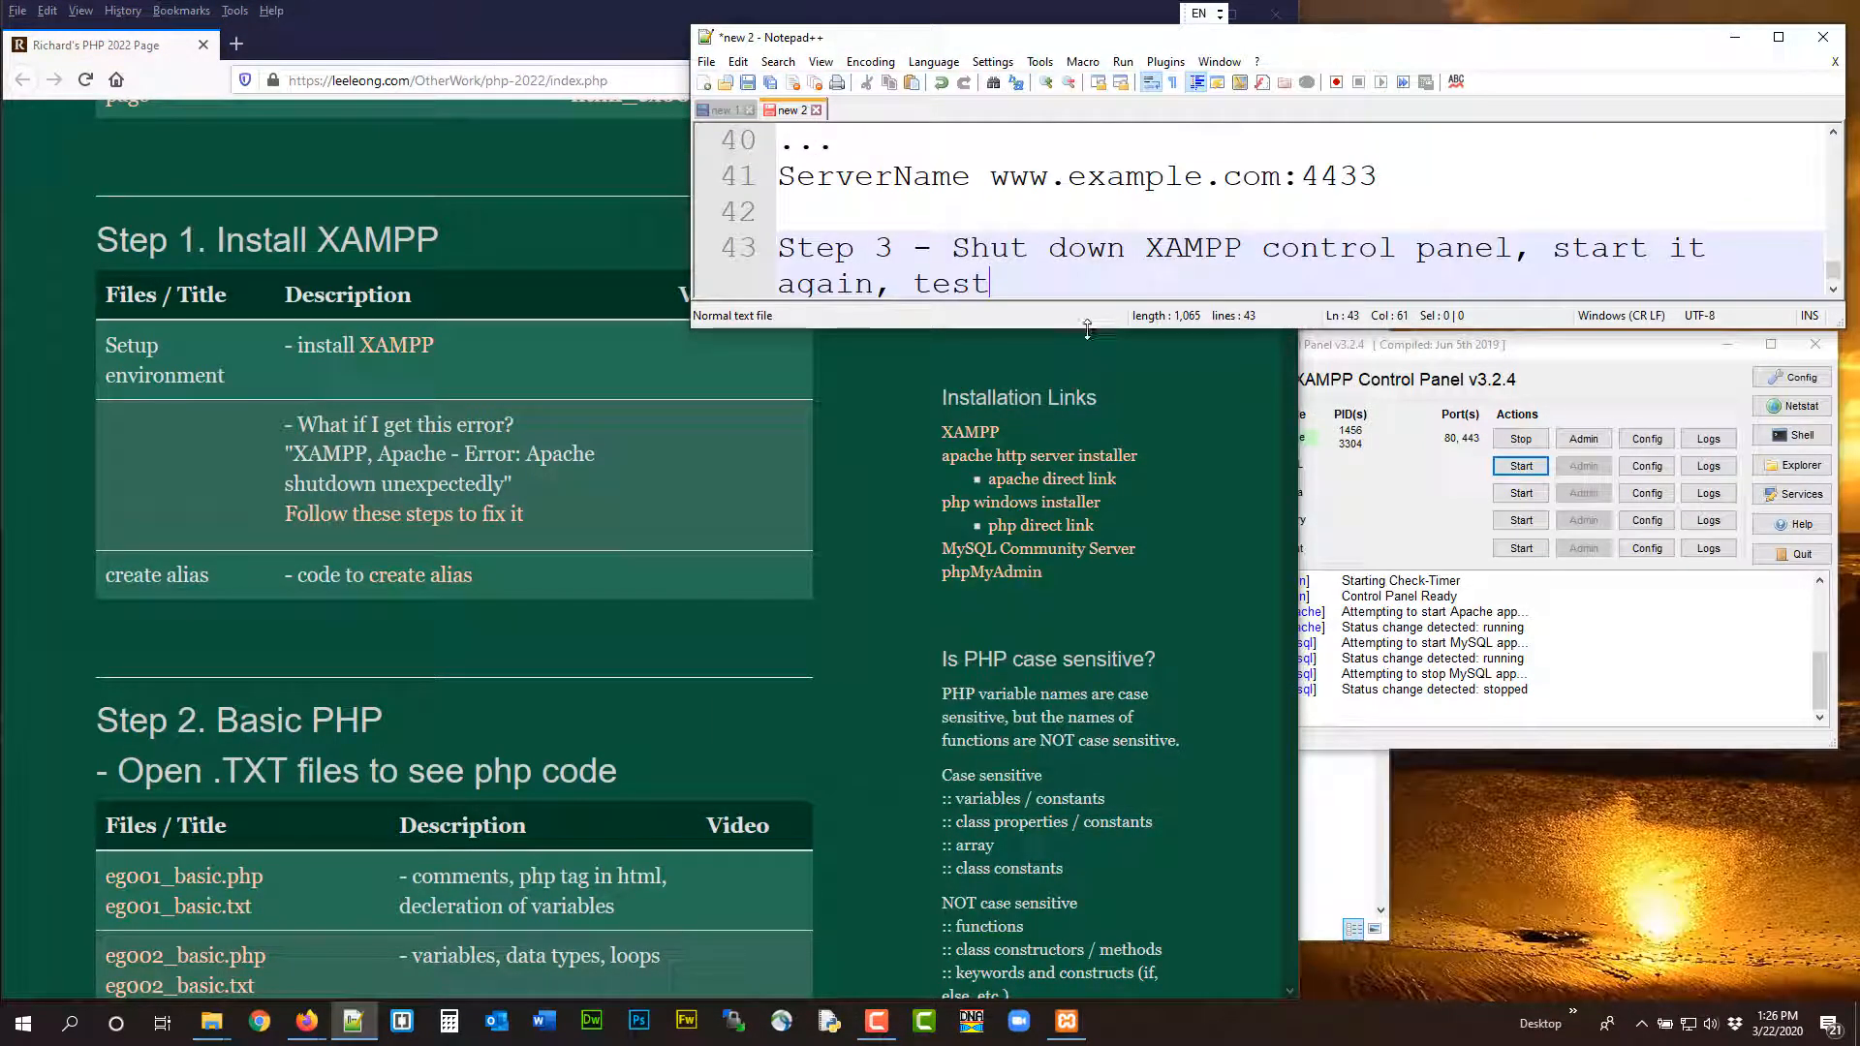
# Resize the Notepad++ window and shrink its text to show more of the instructions, placing it beside the XAMPP Control Panel
pyautogui.moveTo(1086, 329); pyautogui.dragTo(1087, 915)
pyautogui.scroll(10, 875, 227)
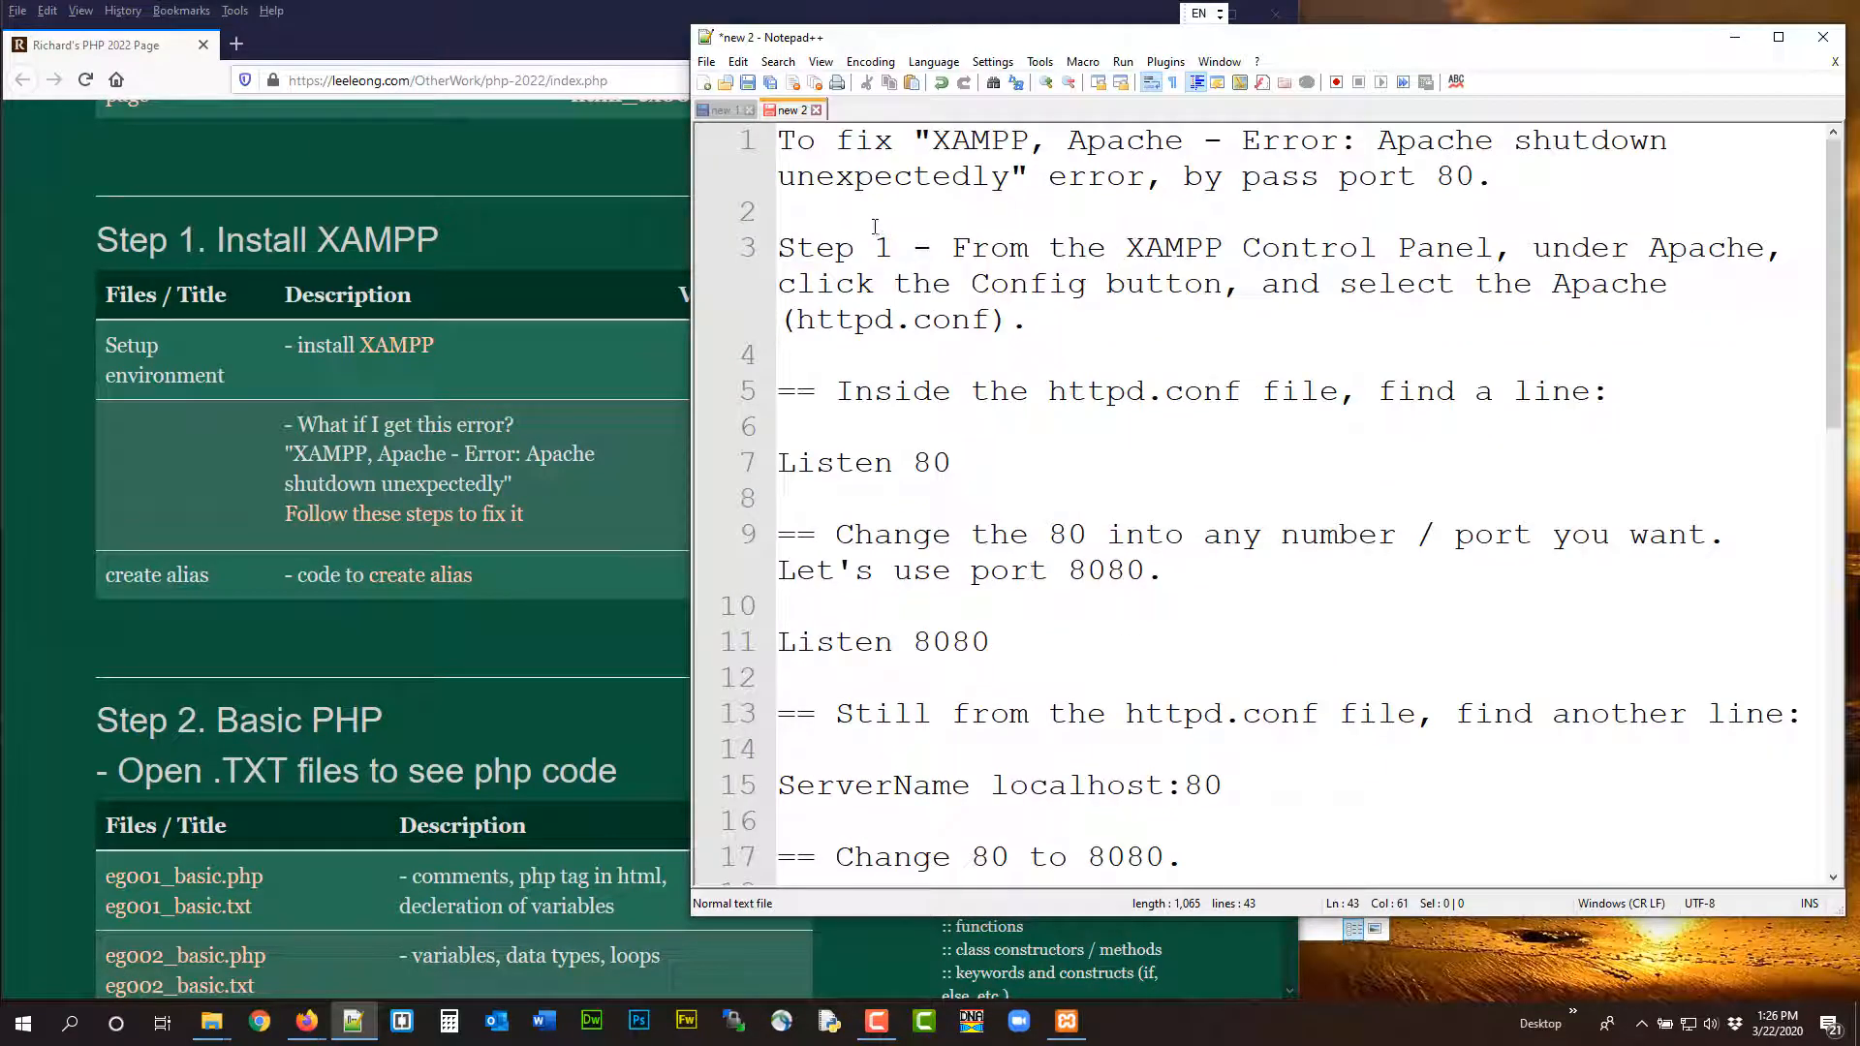
pyautogui.scroll(-3, 866, 210)
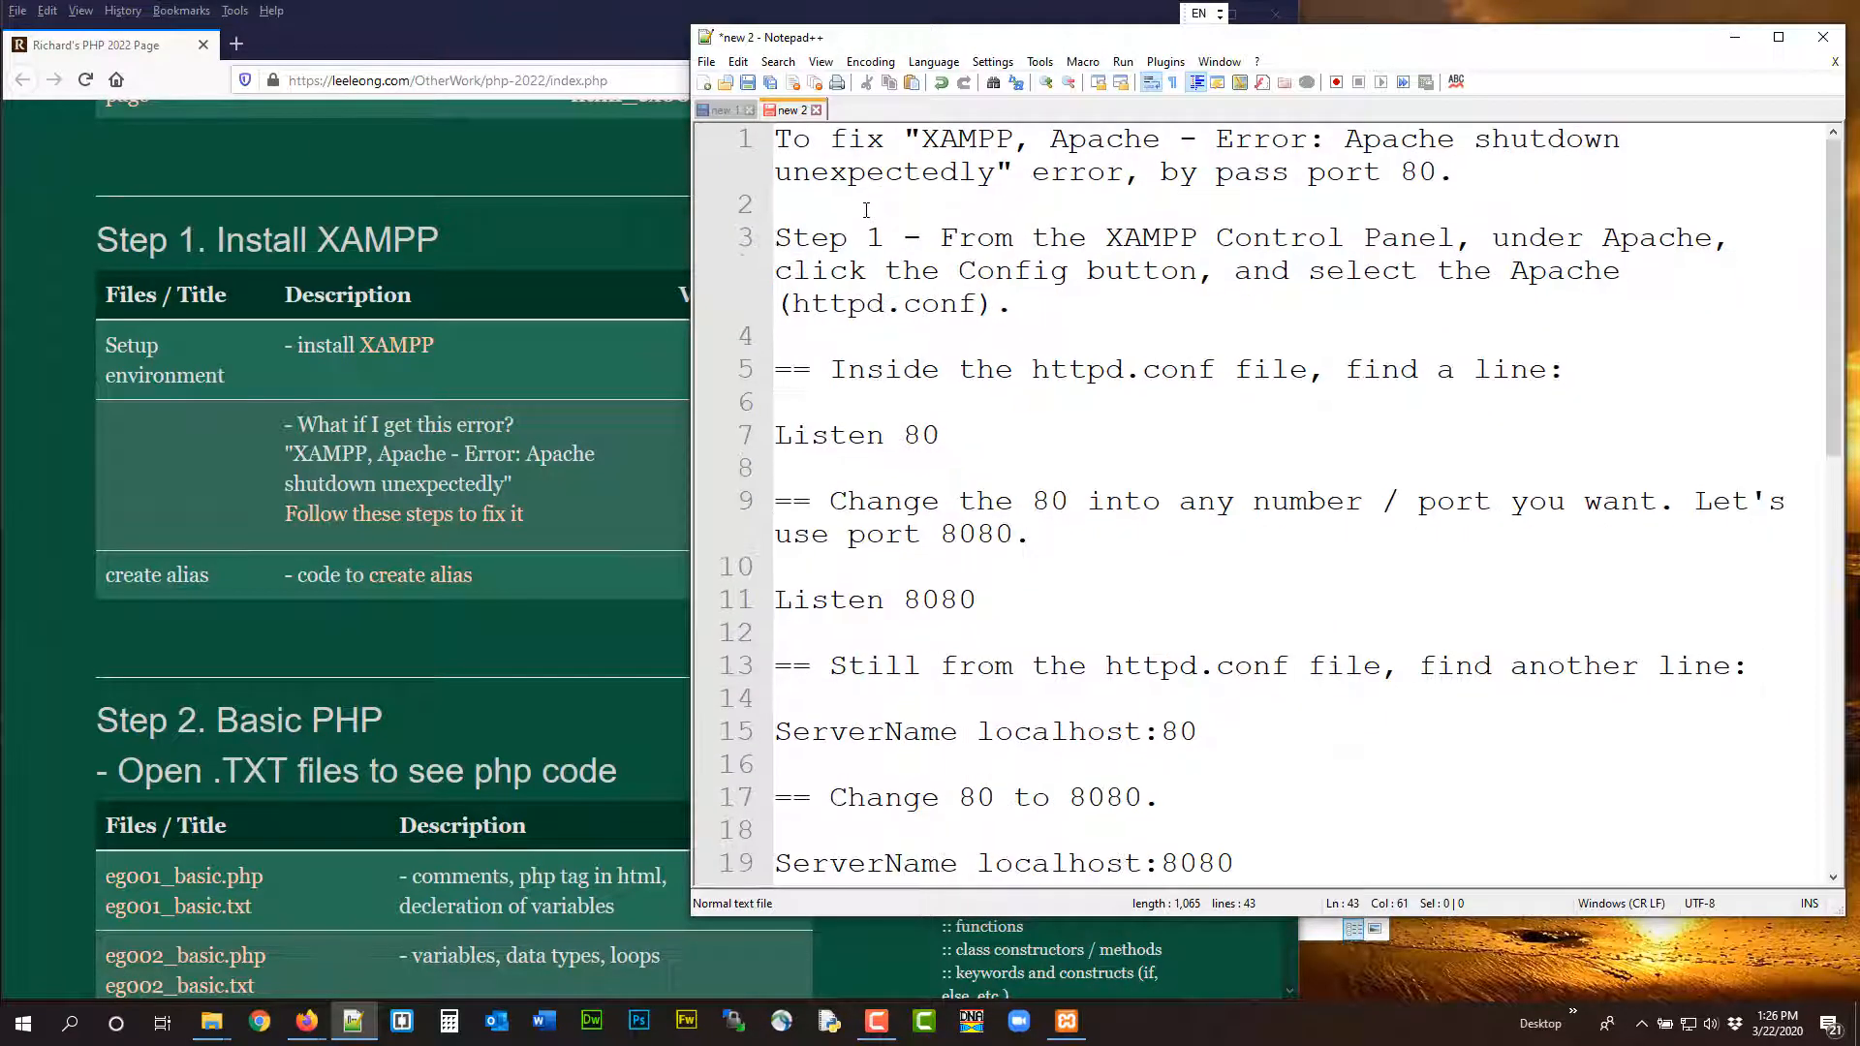
pyautogui.scroll(-1, 866, 210)
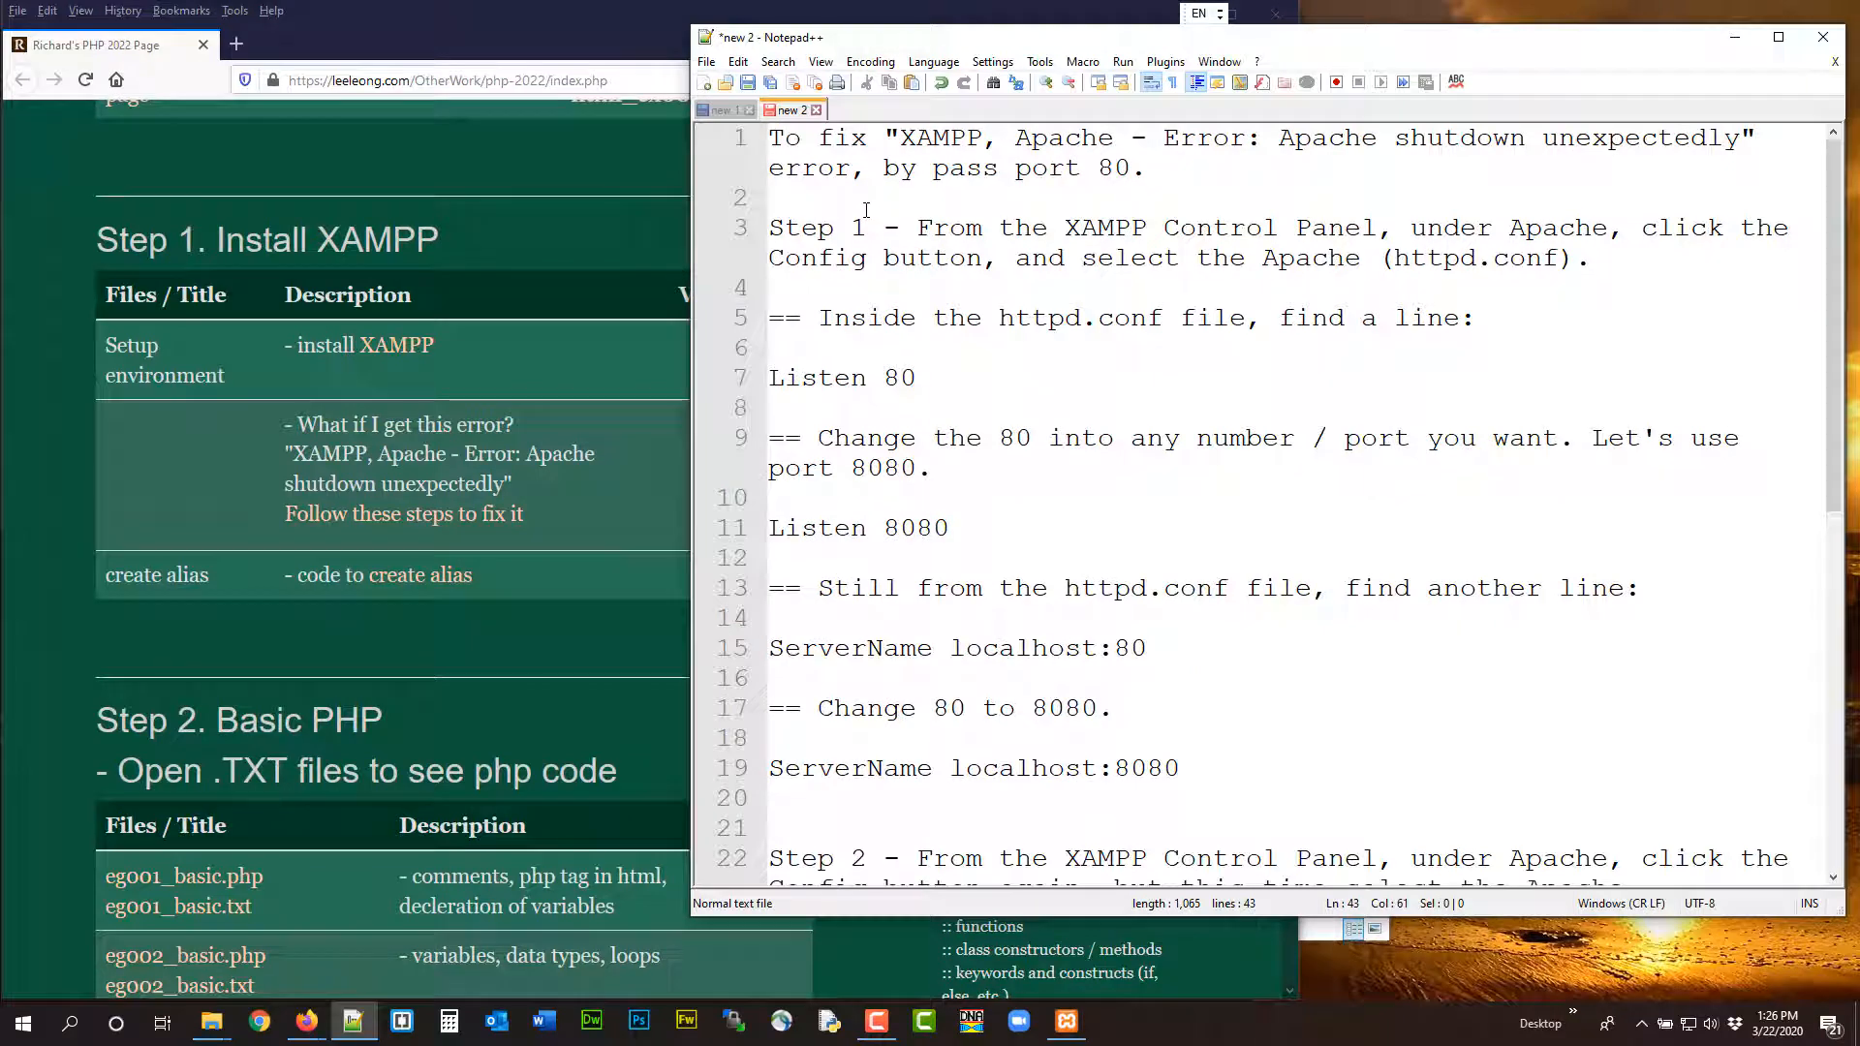
pyautogui.moveTo(1054, 41); pyautogui.dragTo(369, 21)
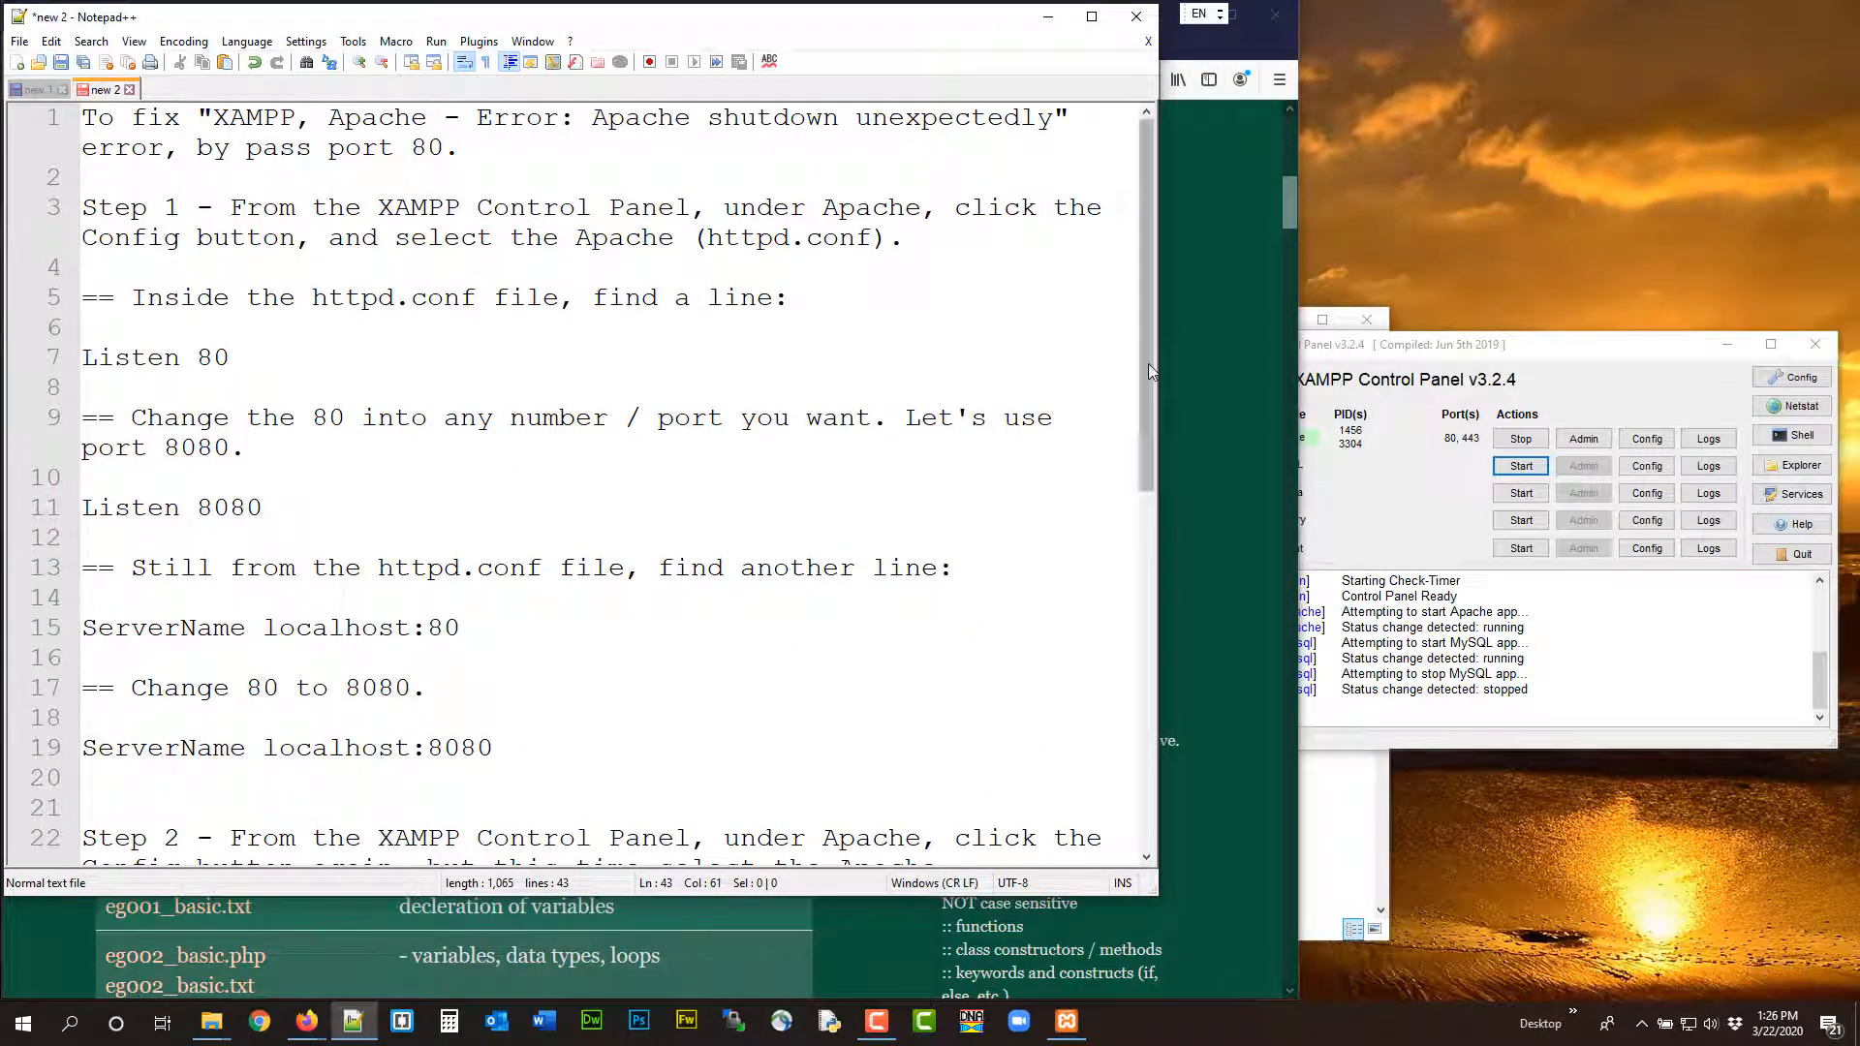
pyautogui.moveTo(1159, 364); pyautogui.dragTo(936, 385)
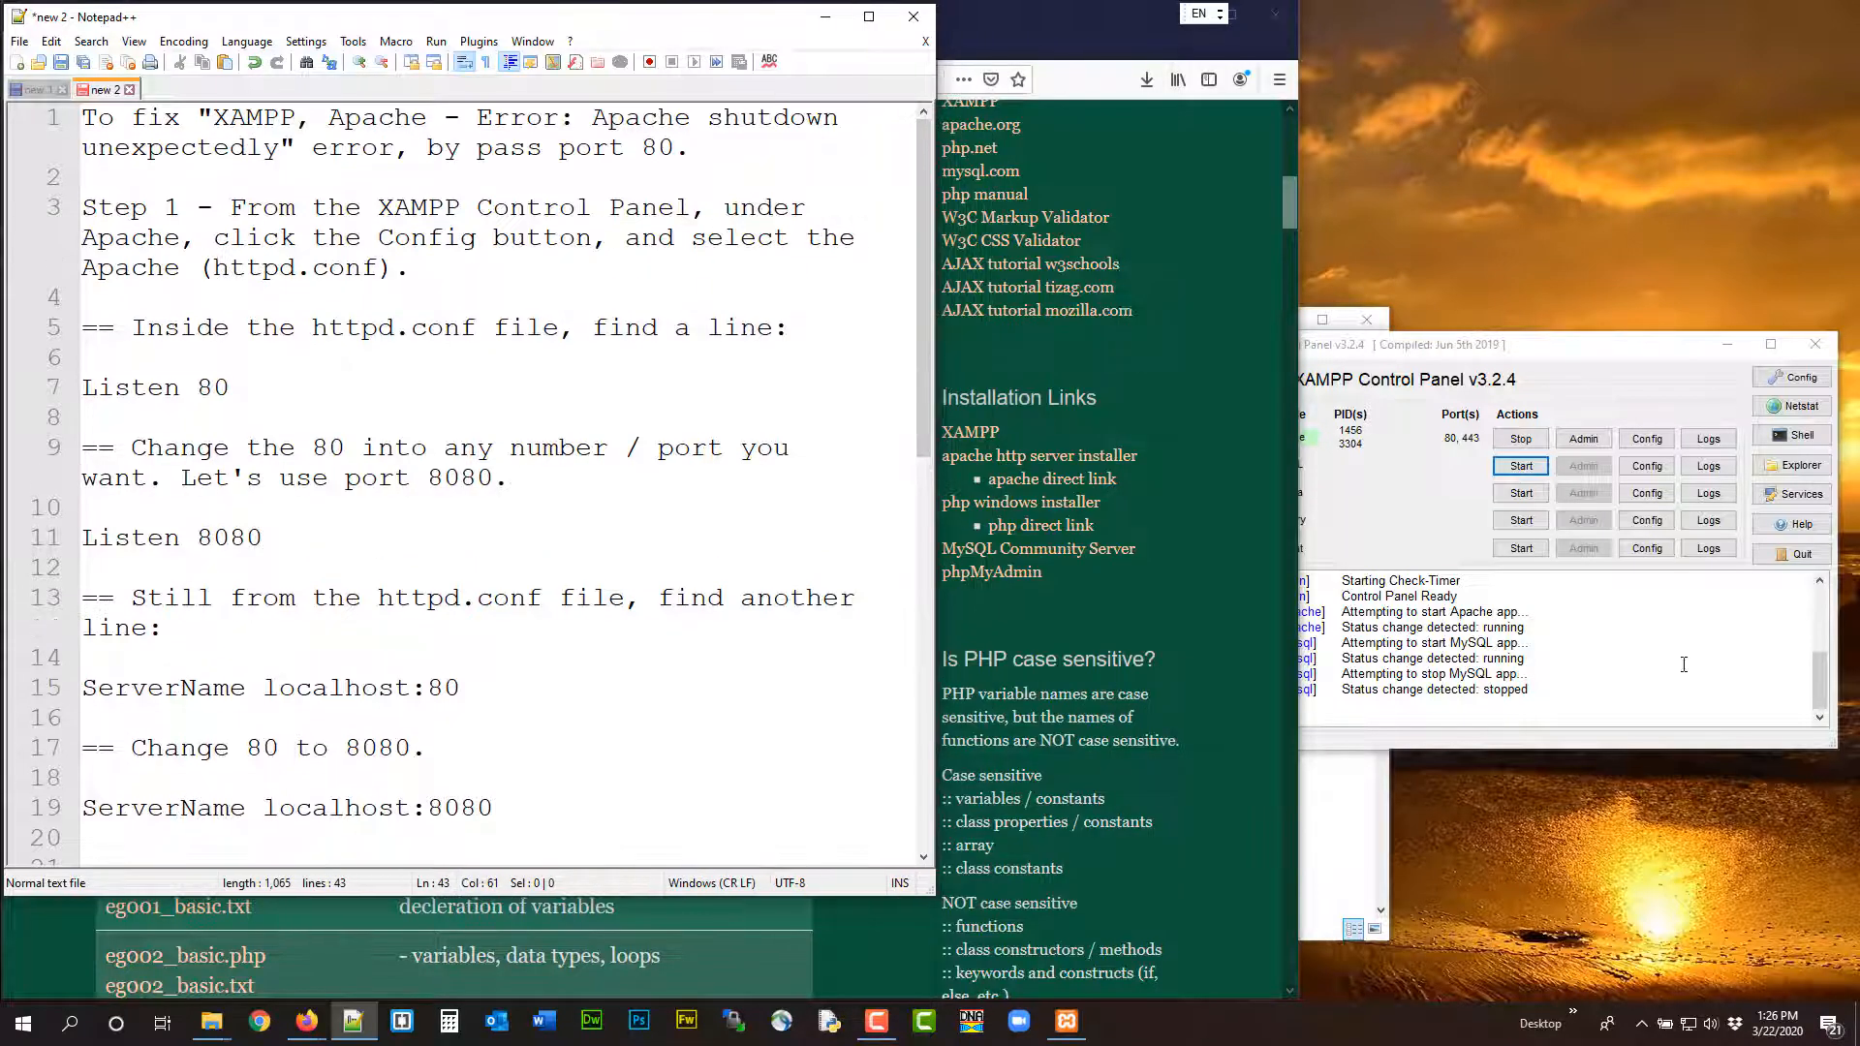
# Move the XAMPP Control Panel into full view beside the instructions and stop the Apache module
pyautogui.moveTo(1520, 346); pyautogui.dragTo(1498, 230)
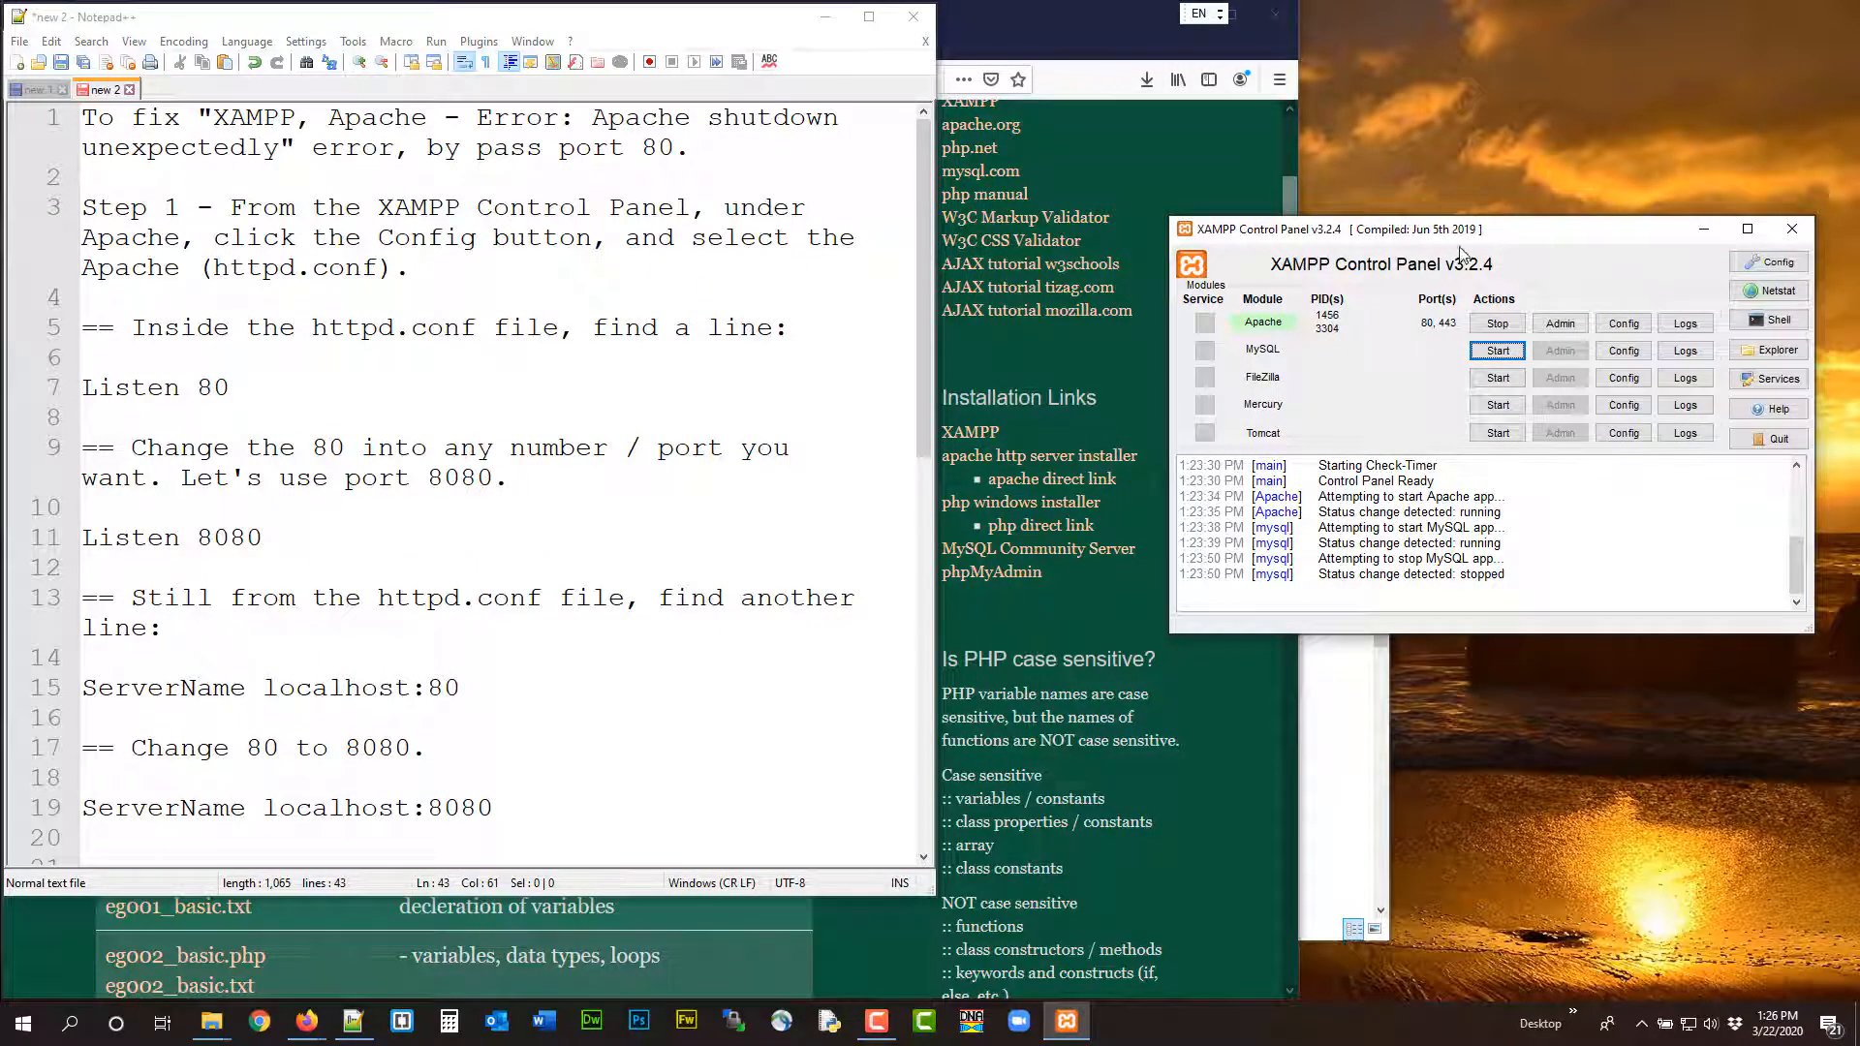
pyautogui.click(1500, 323)
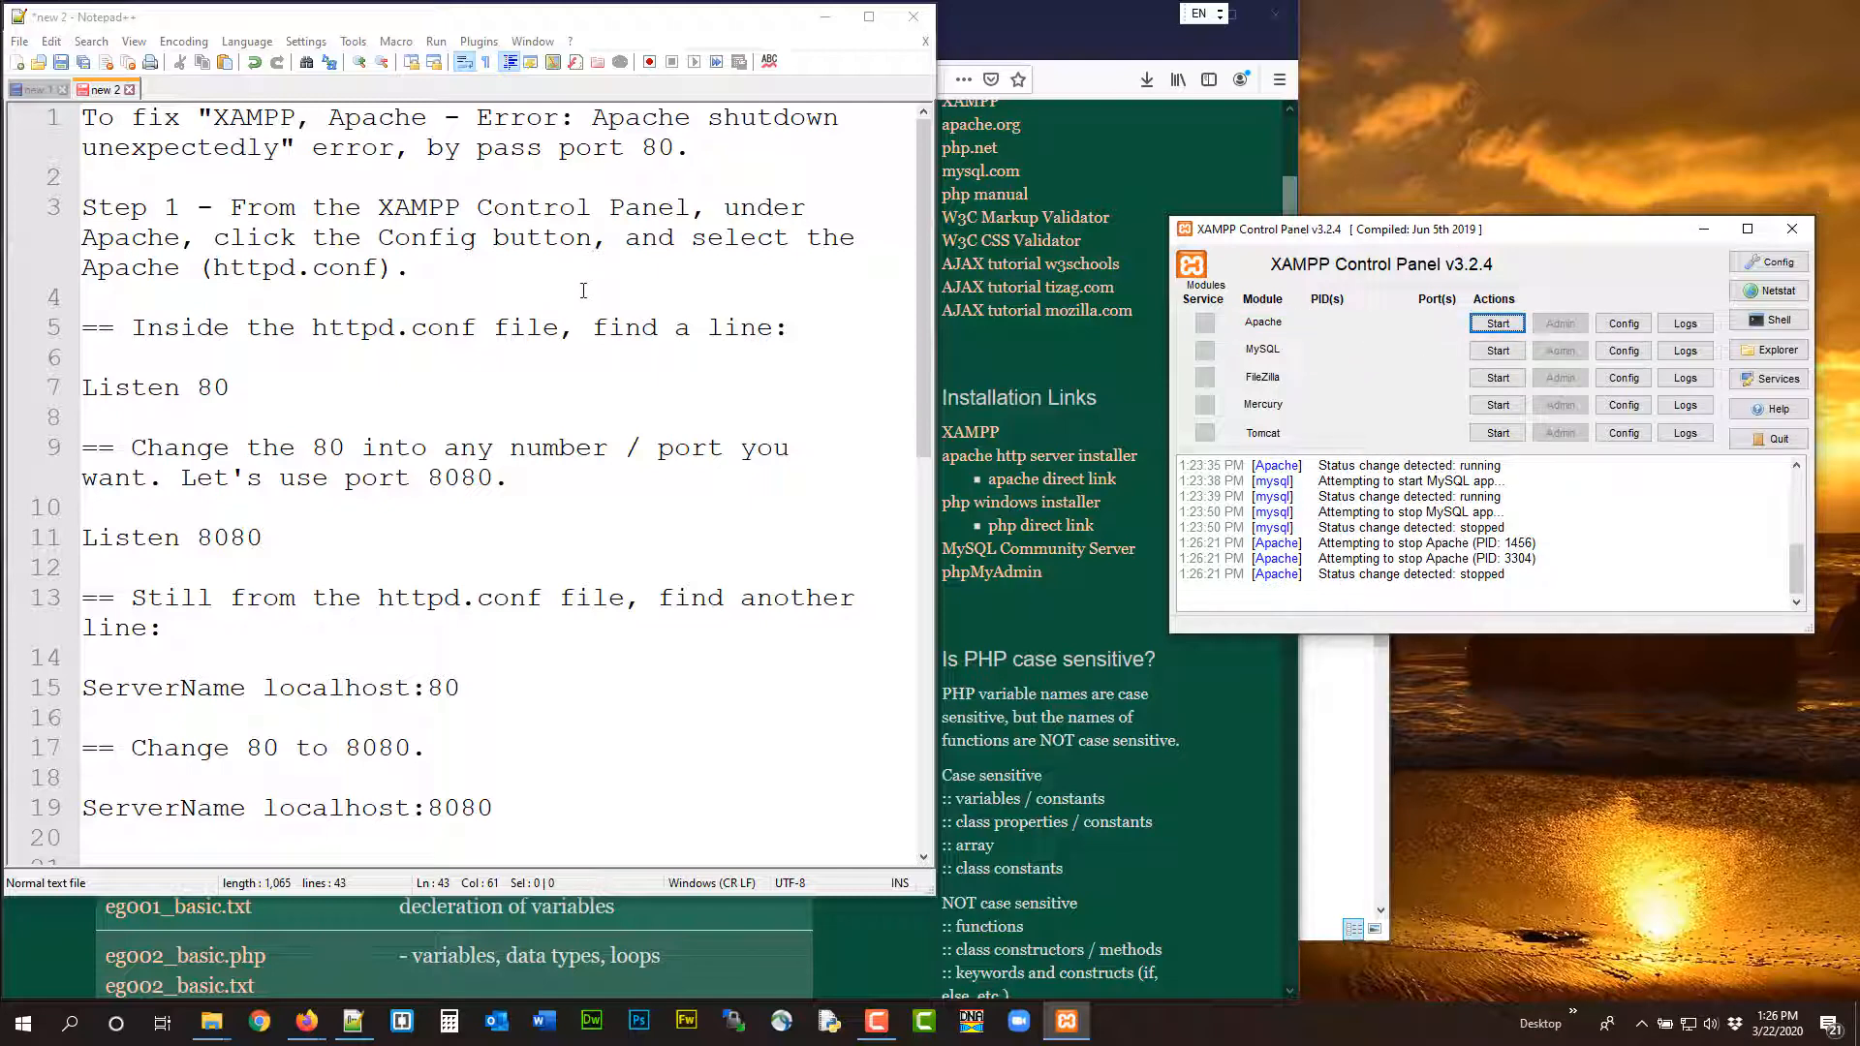
pyautogui.click(1613, 328)
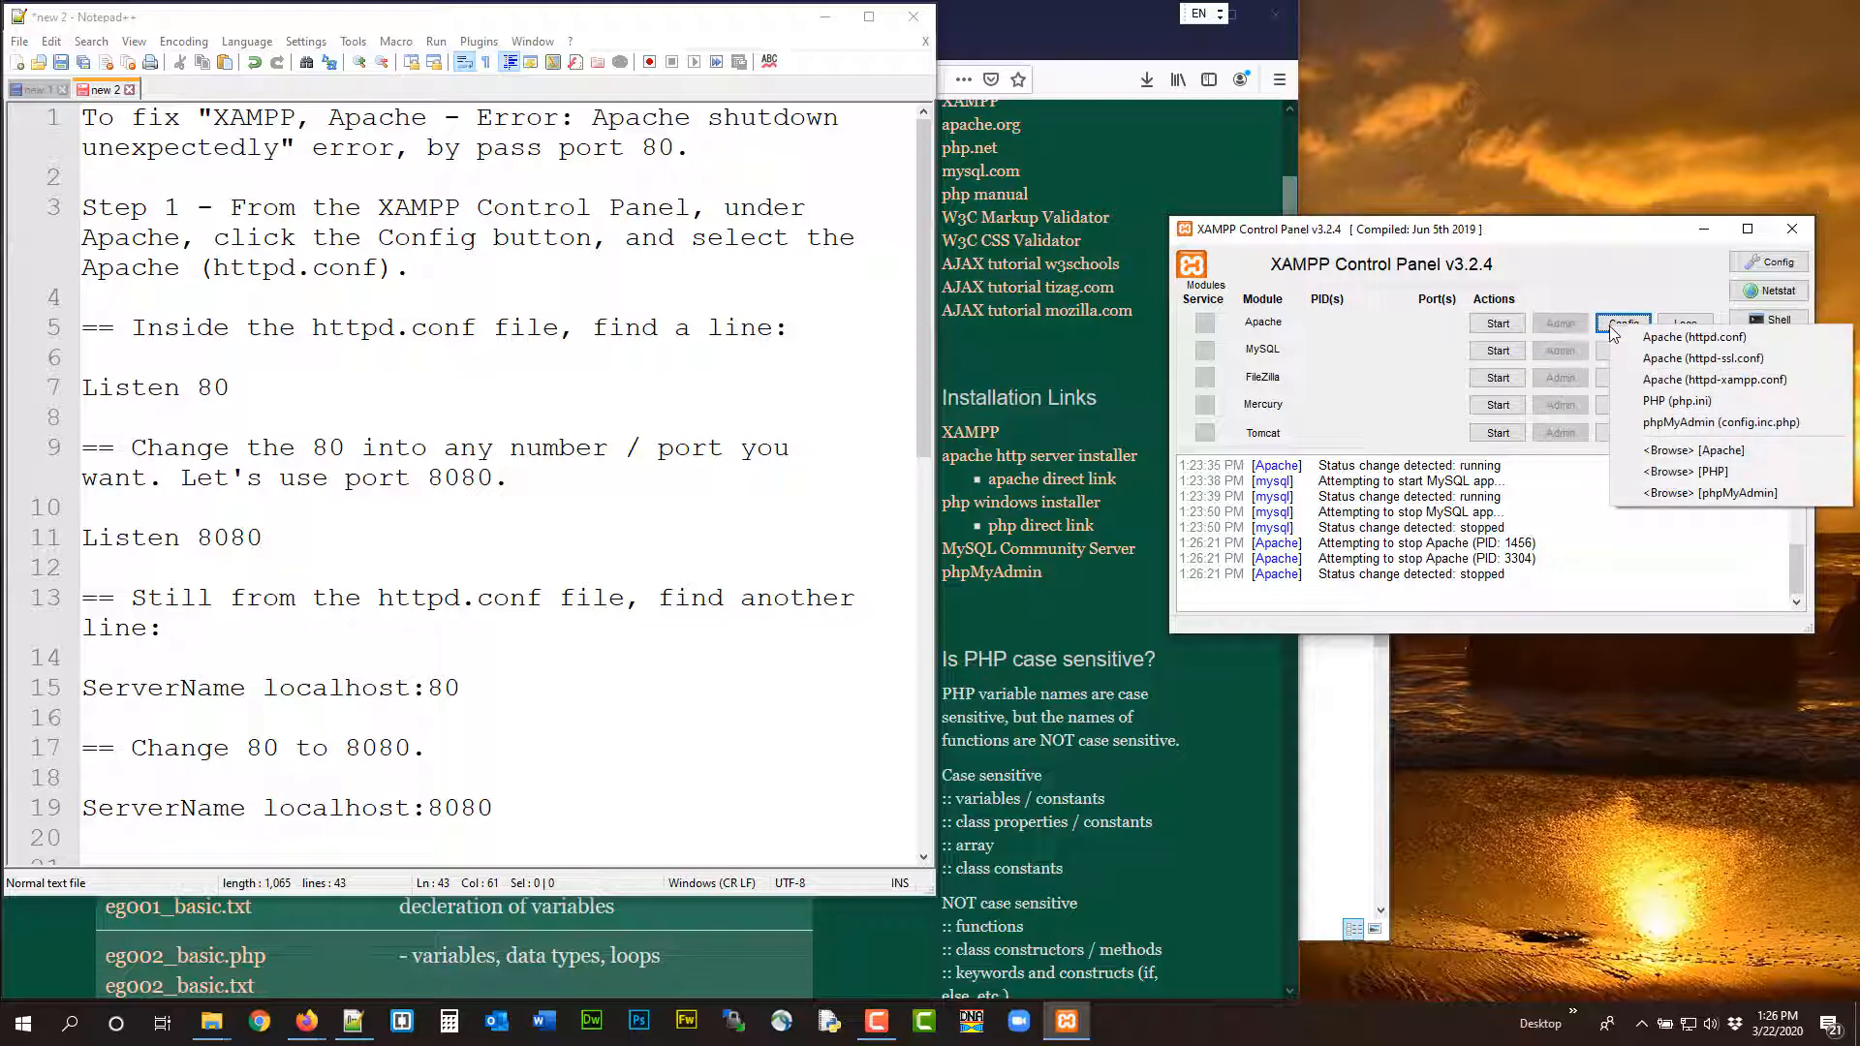
pyautogui.click(1695, 339)
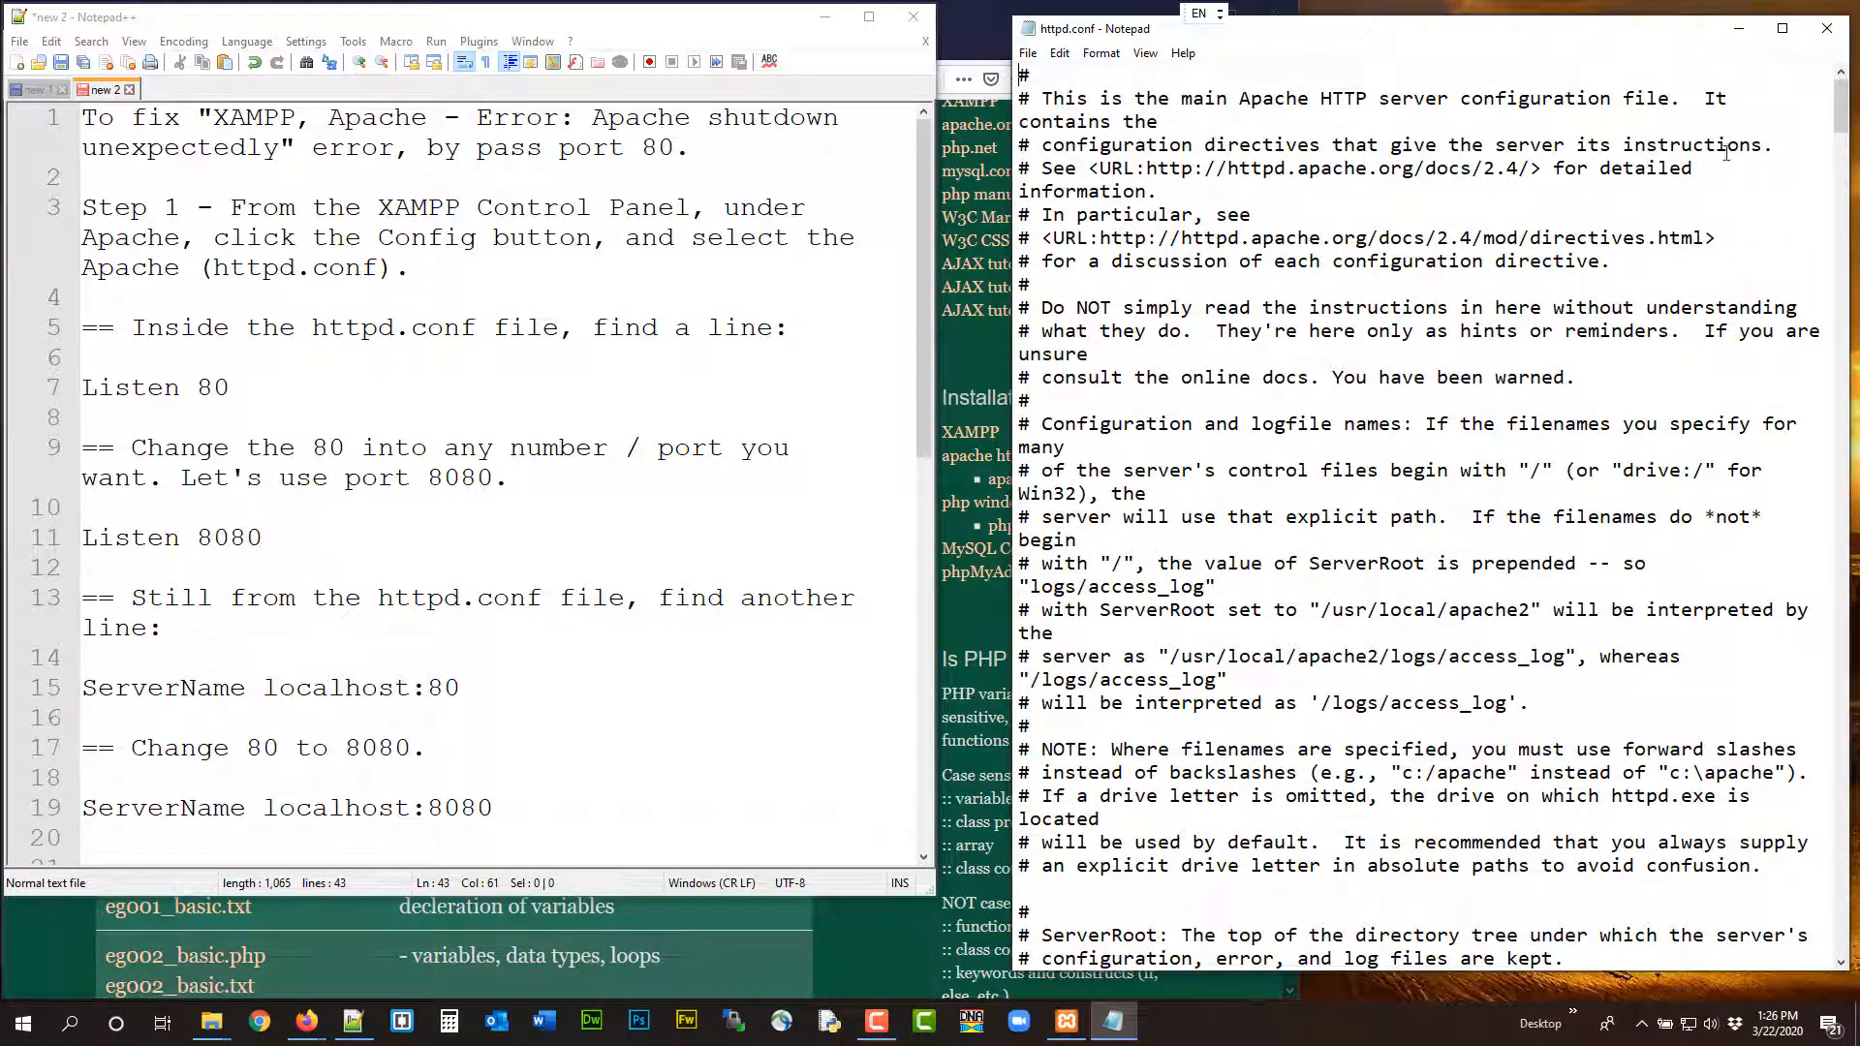
pyautogui.click(1827, 28)
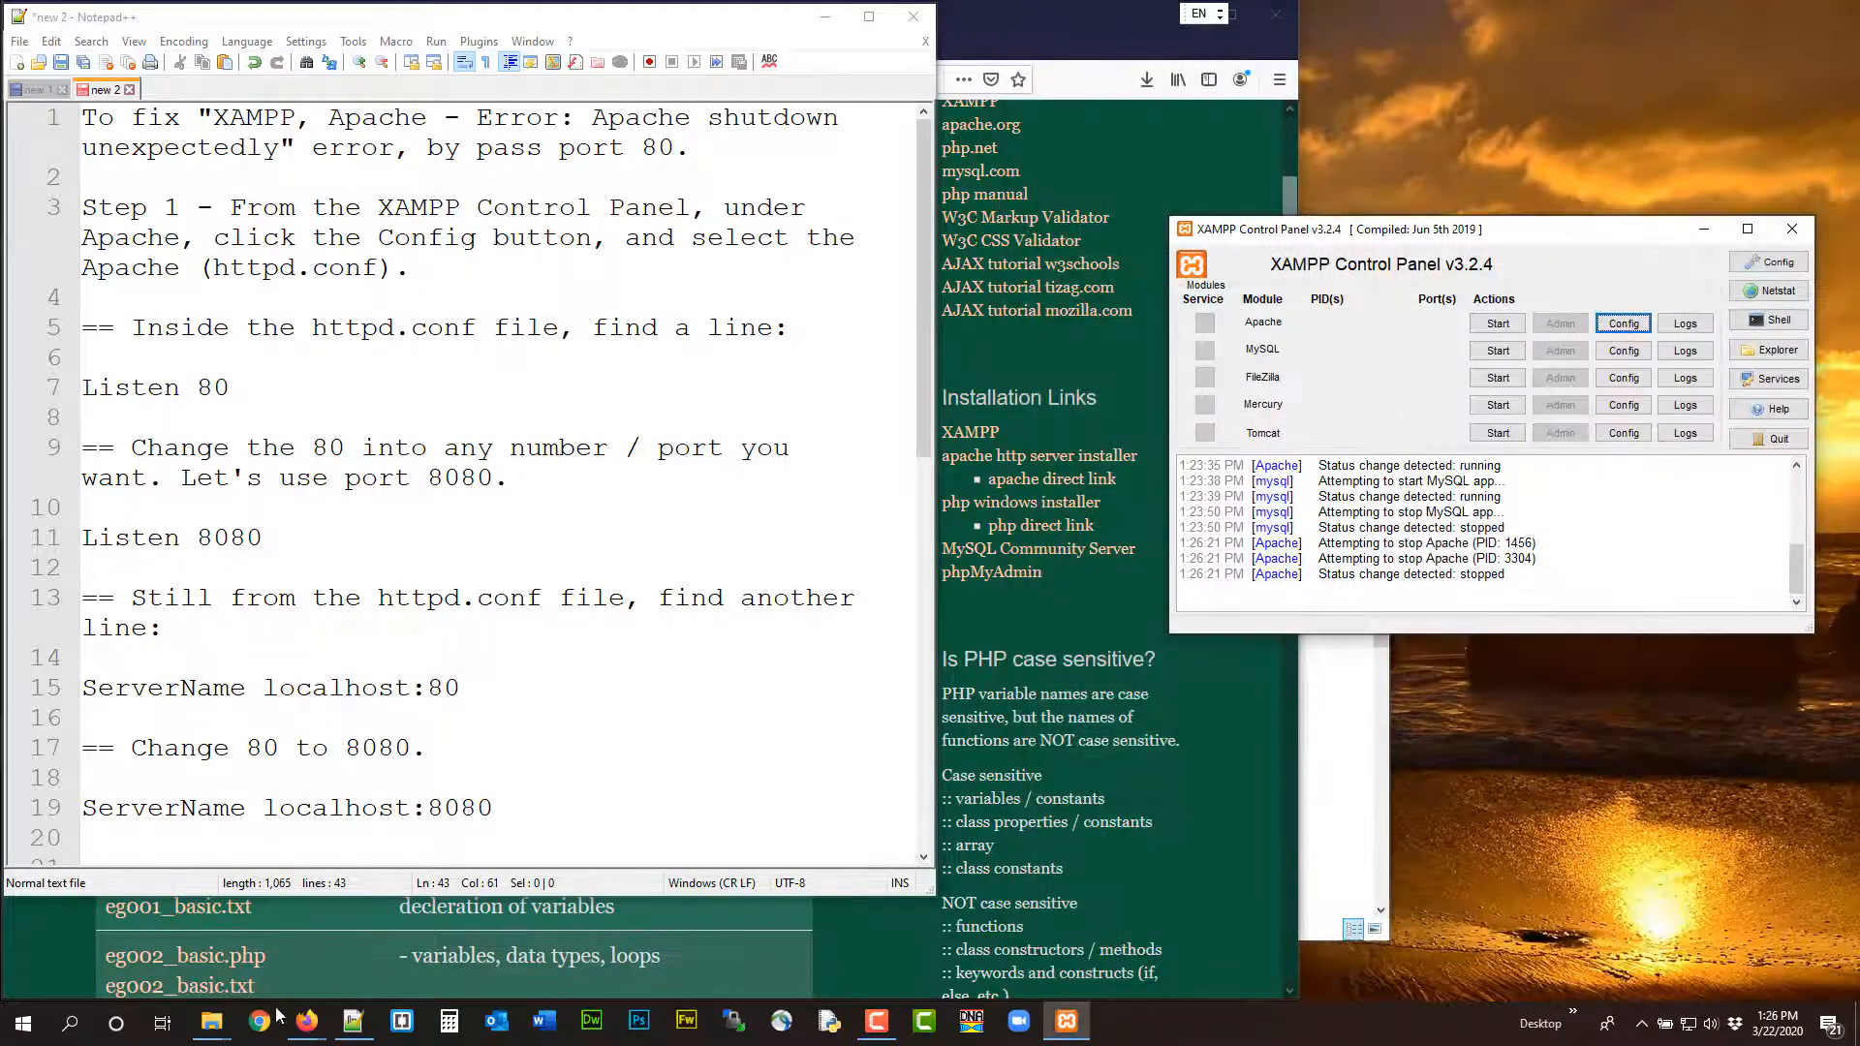
# Browse to the C:\xampp\apache\conf folder in a new File Explorer window
pyautogui.click(213, 1020)
pyautogui.click(213, 1020)
pyautogui.rightClick(212, 1020)
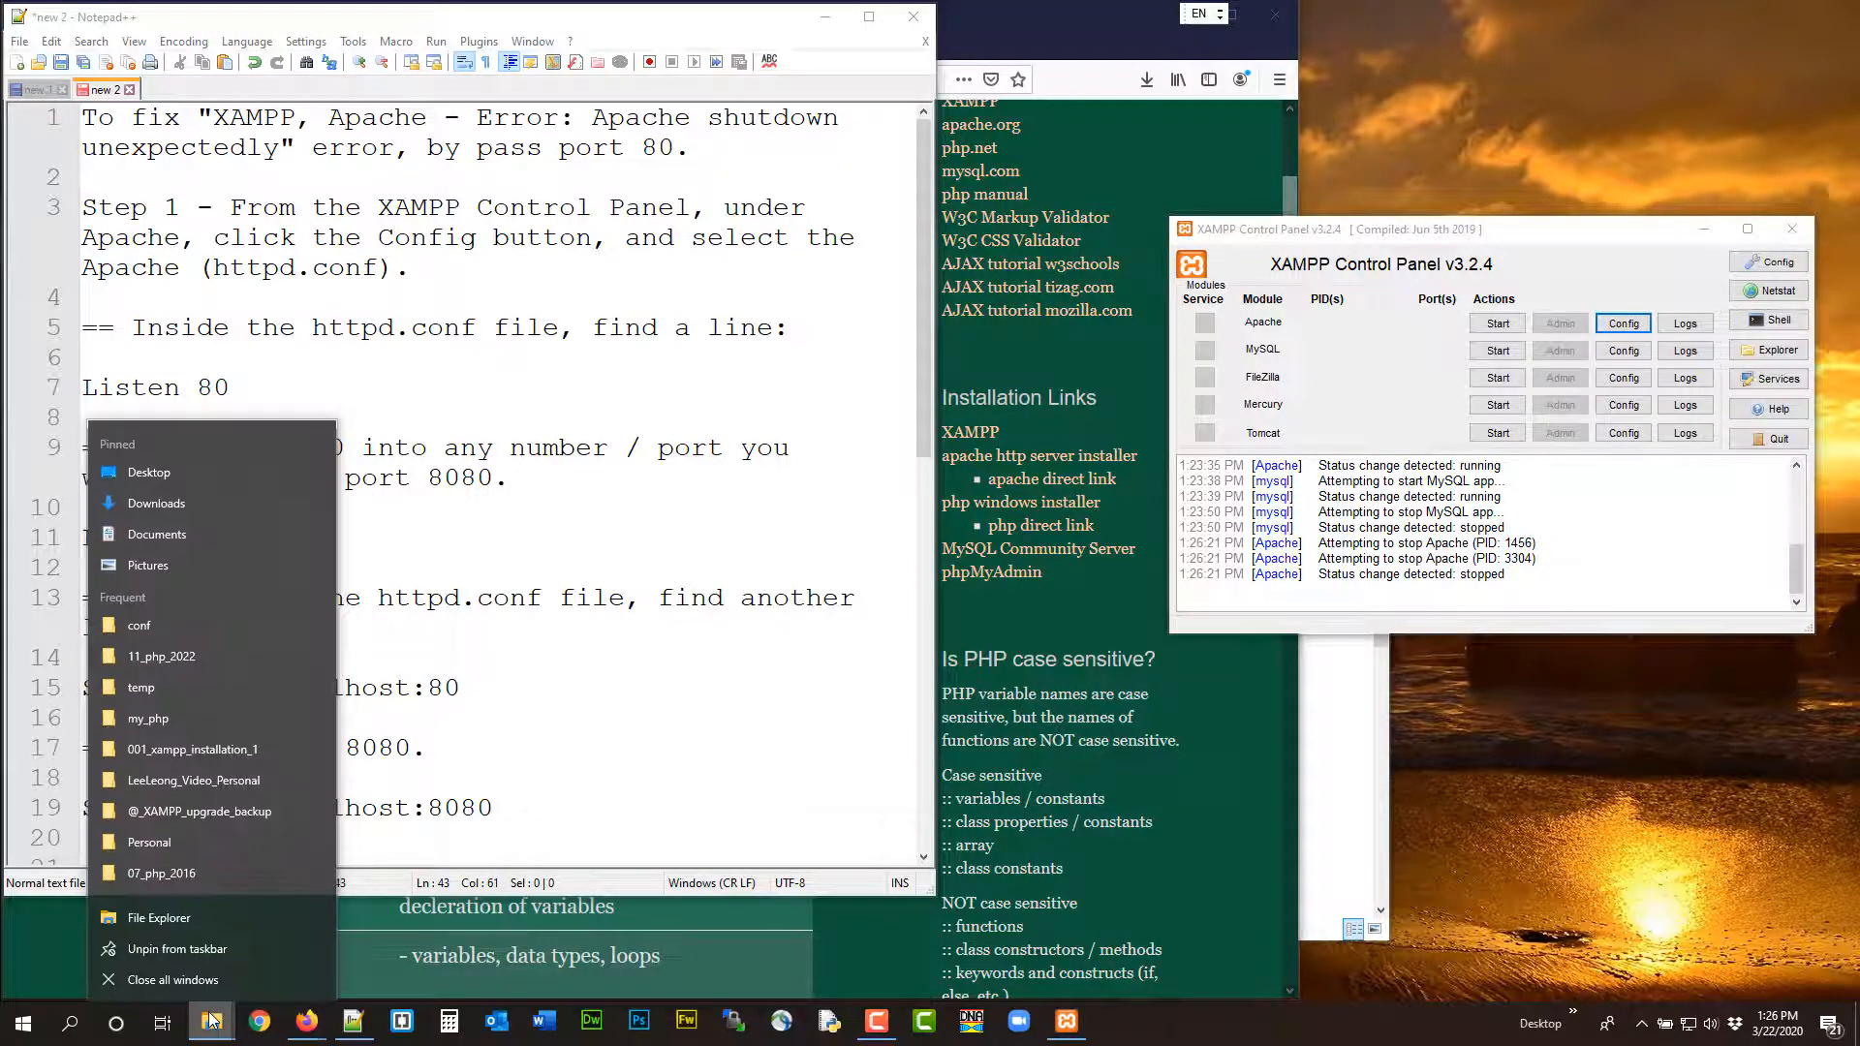
pyautogui.click(197, 920)
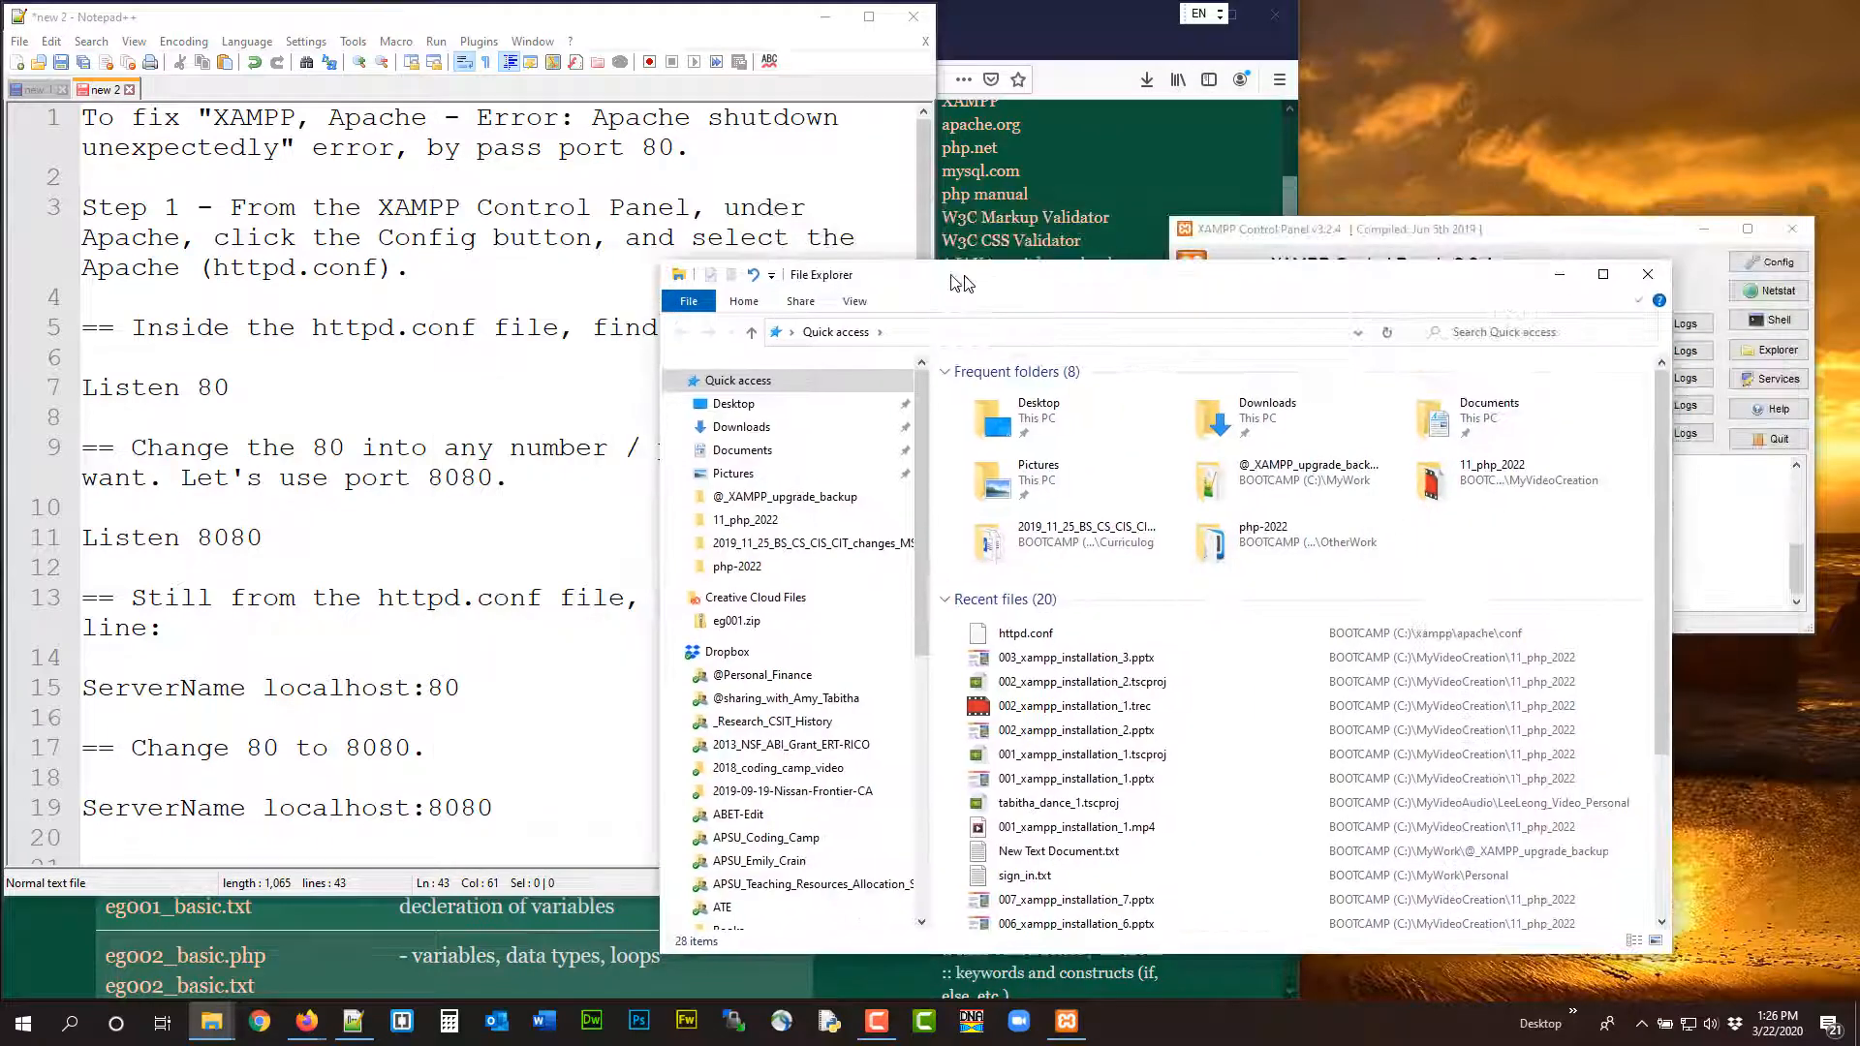
pyautogui.scroll(-3, 649, 649)
pyautogui.scroll(-2, 647, 651)
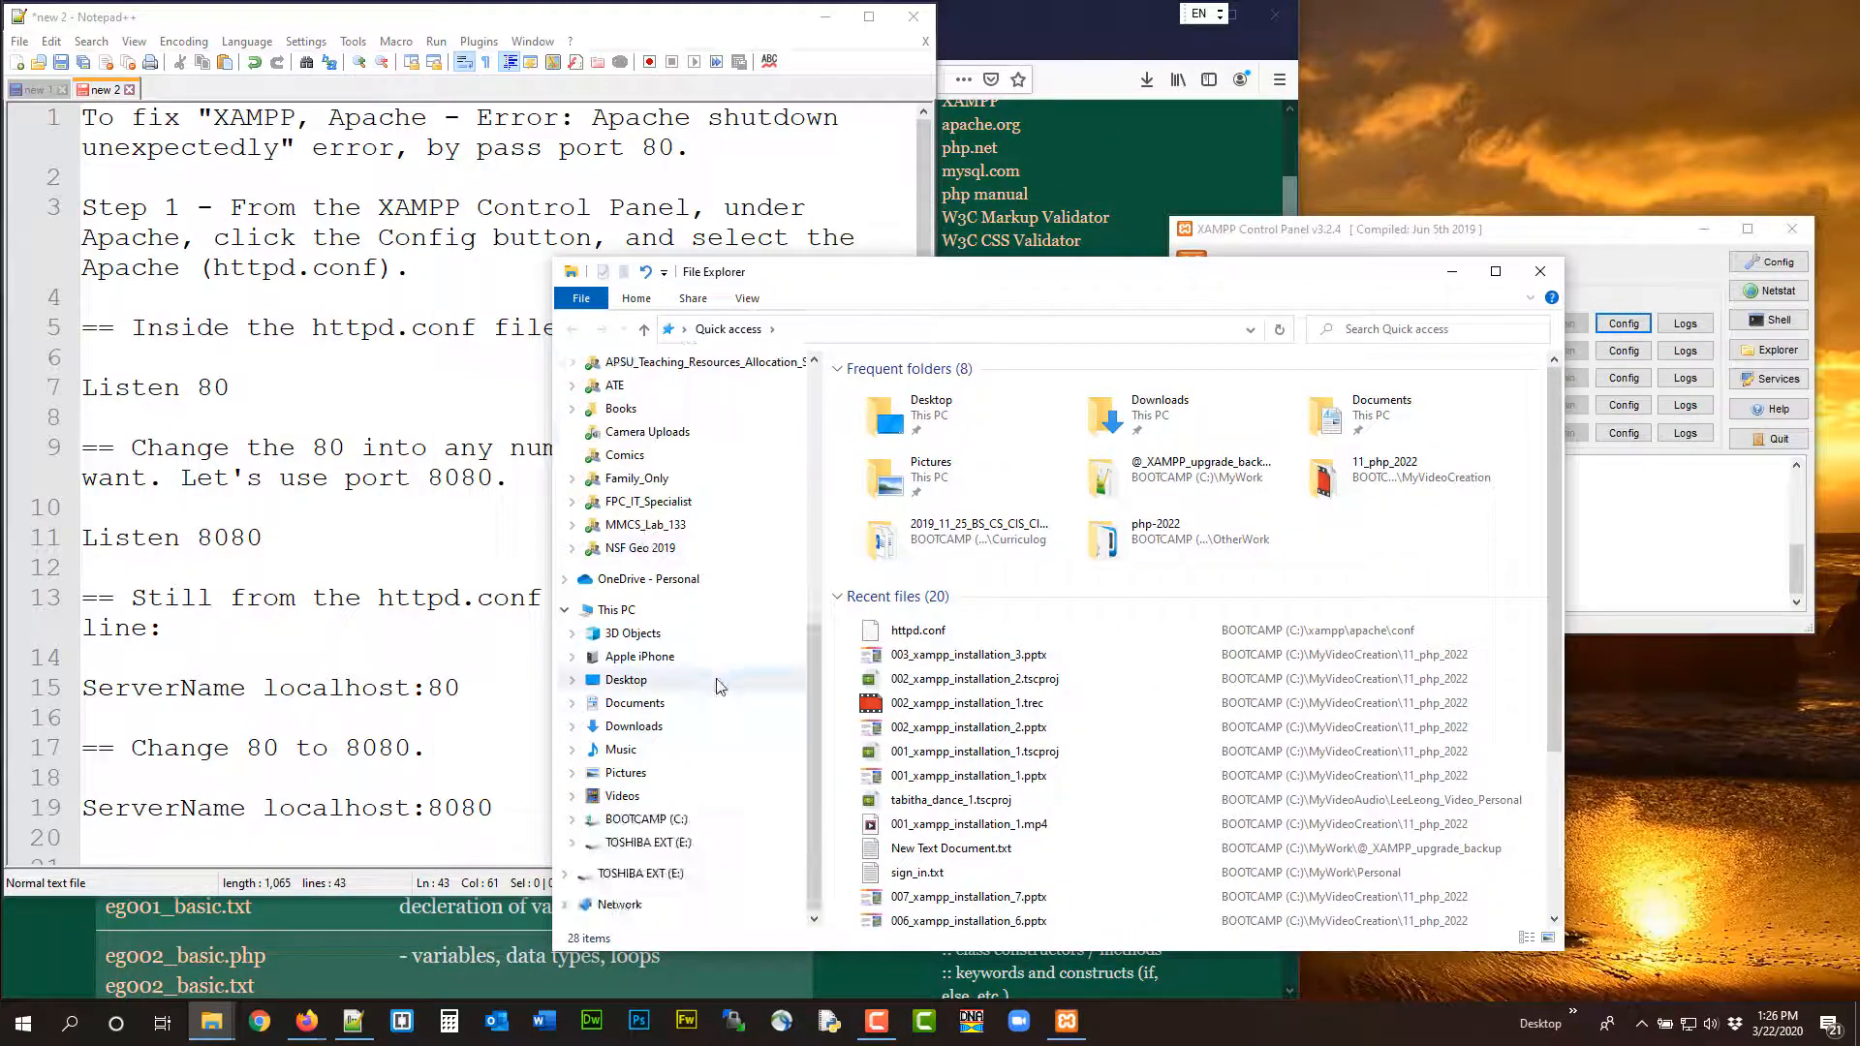
pyautogui.click(646, 819)
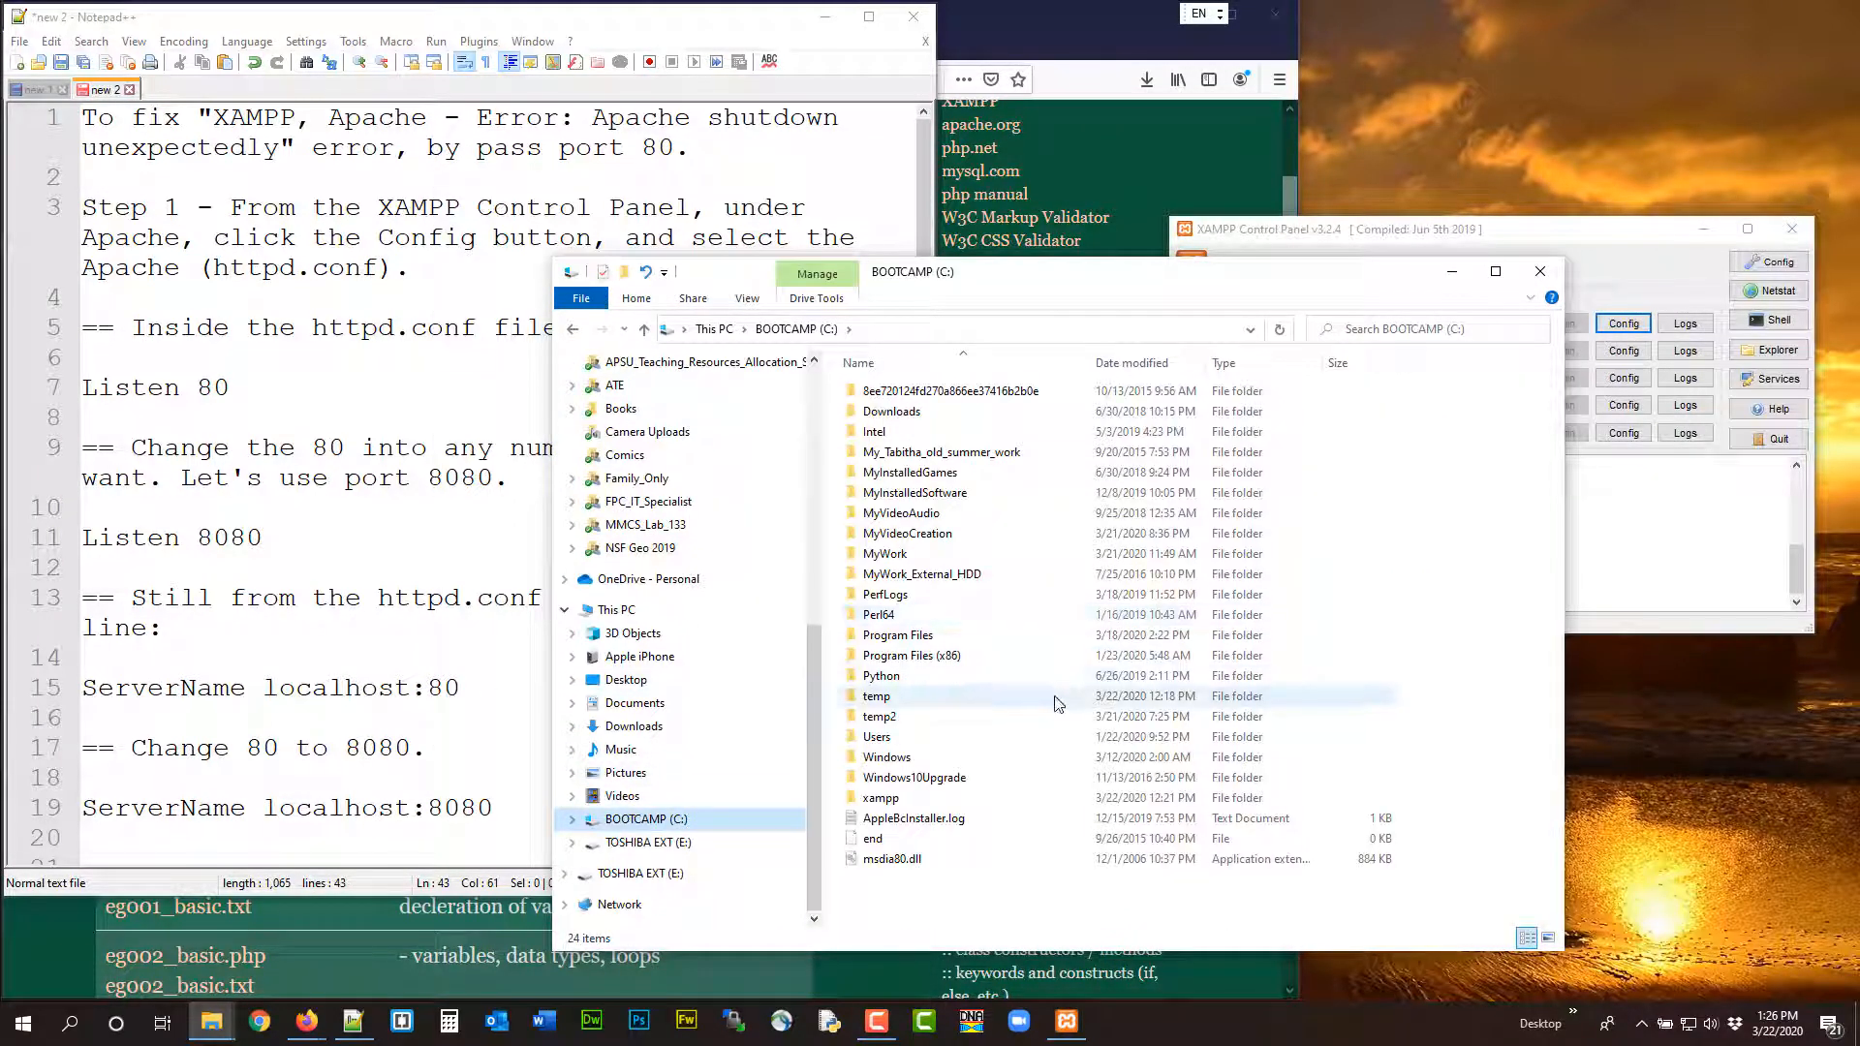
pyautogui.doubleClick(1043, 799)
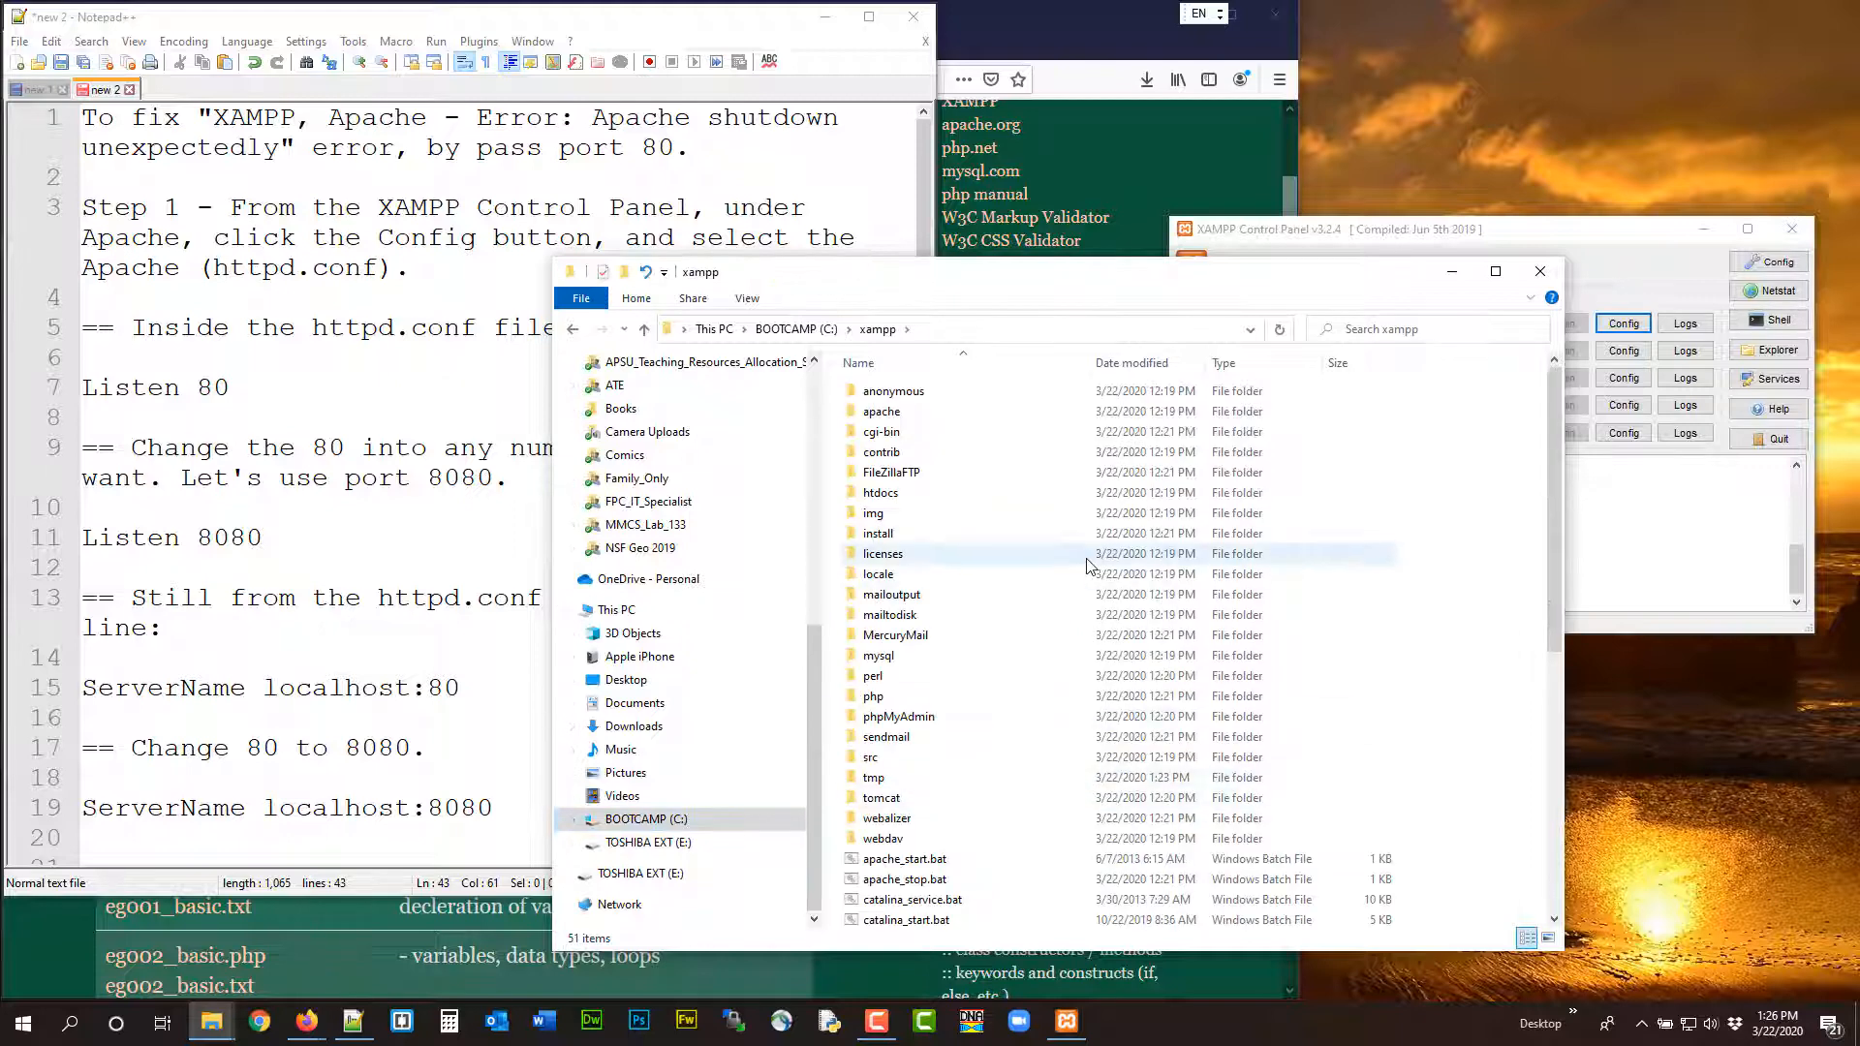
pyautogui.doubleClick(1010, 417)
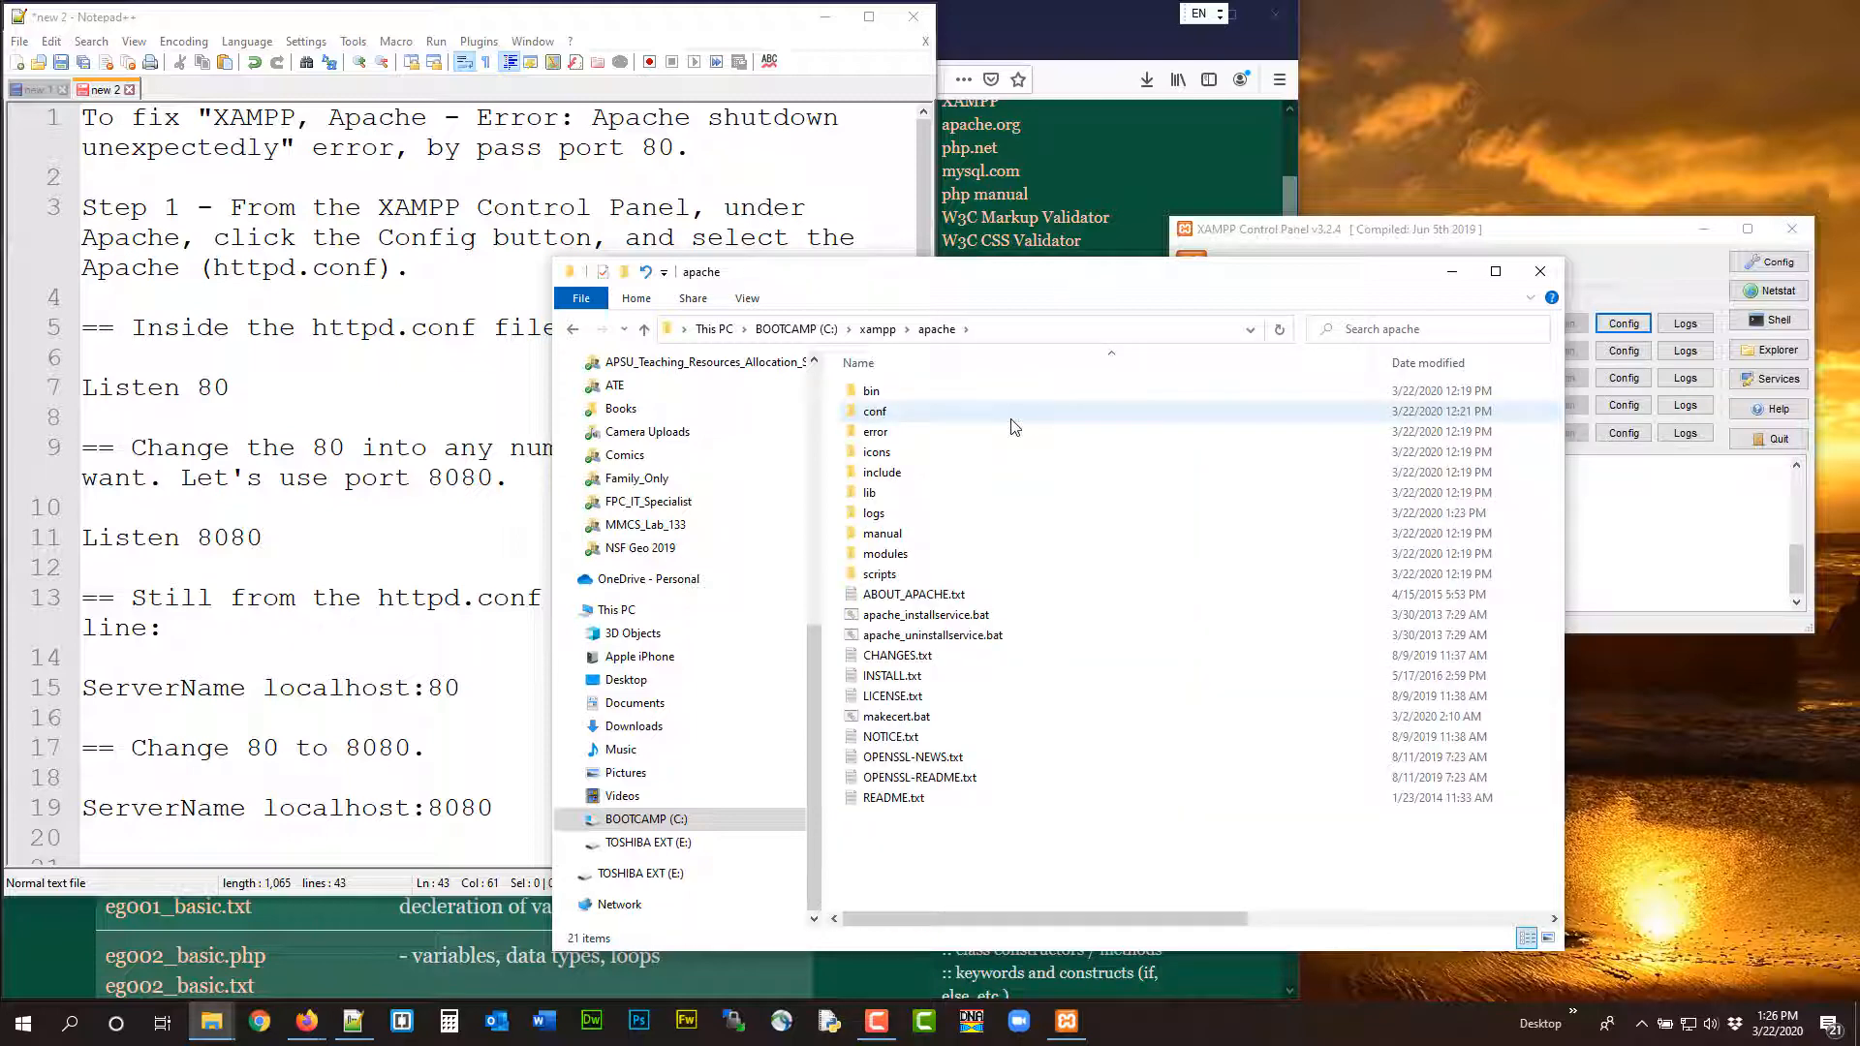
pyautogui.doubleClick(1014, 415)
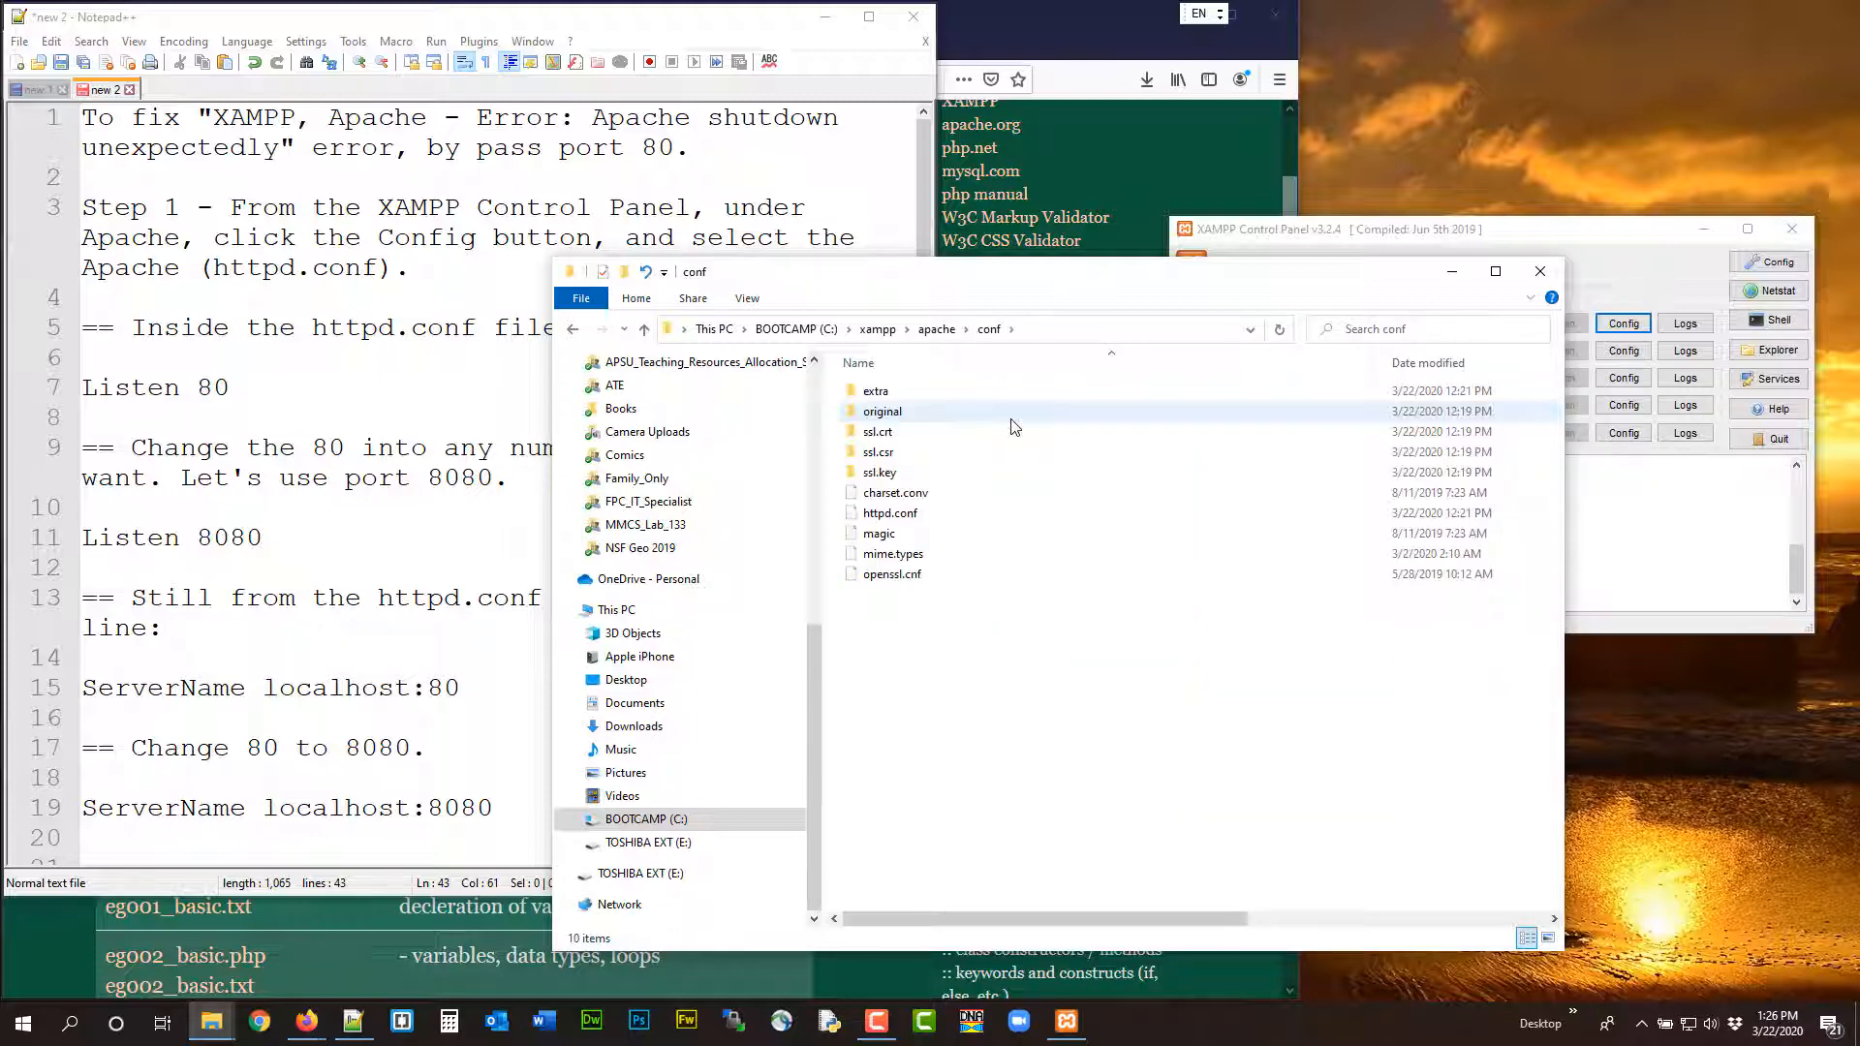
# View httpd.conf from the conf folder in Notepad++, closing both the file and the File Explorer window when done
pyautogui.click(1003, 513)
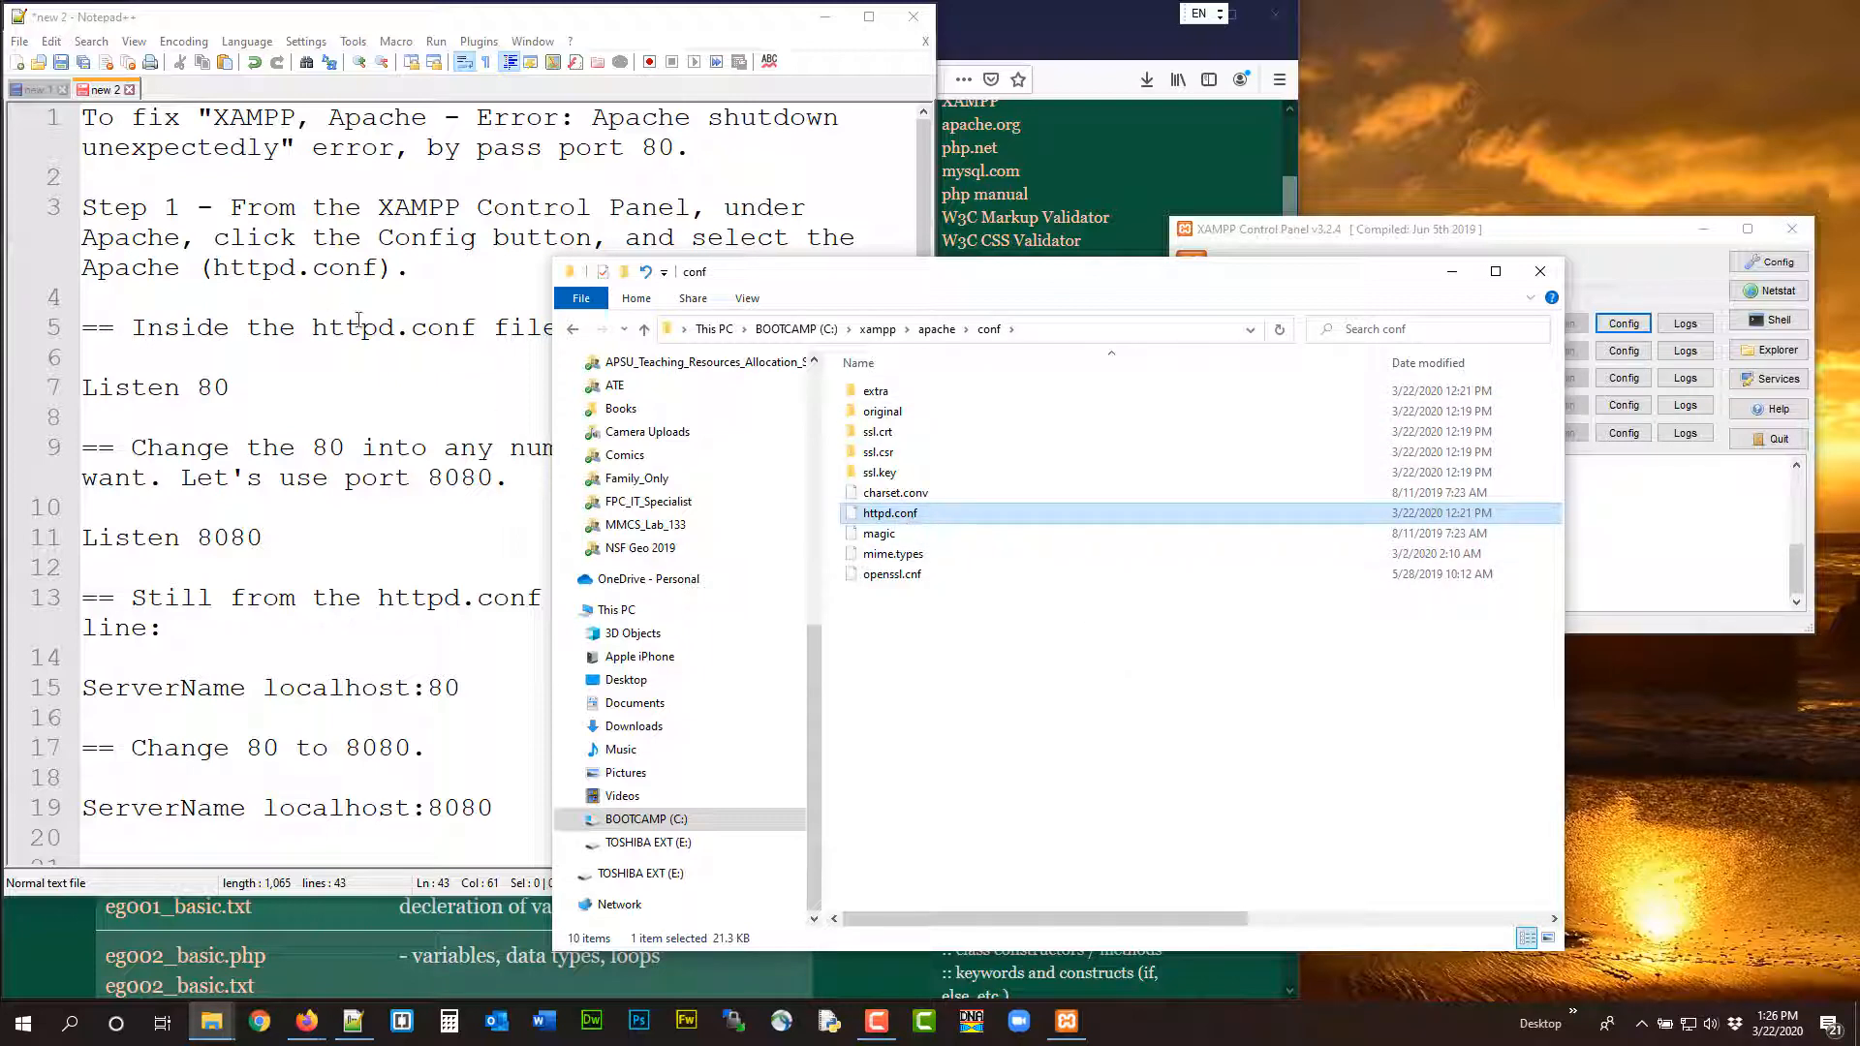
pyautogui.rightClick(885, 515)
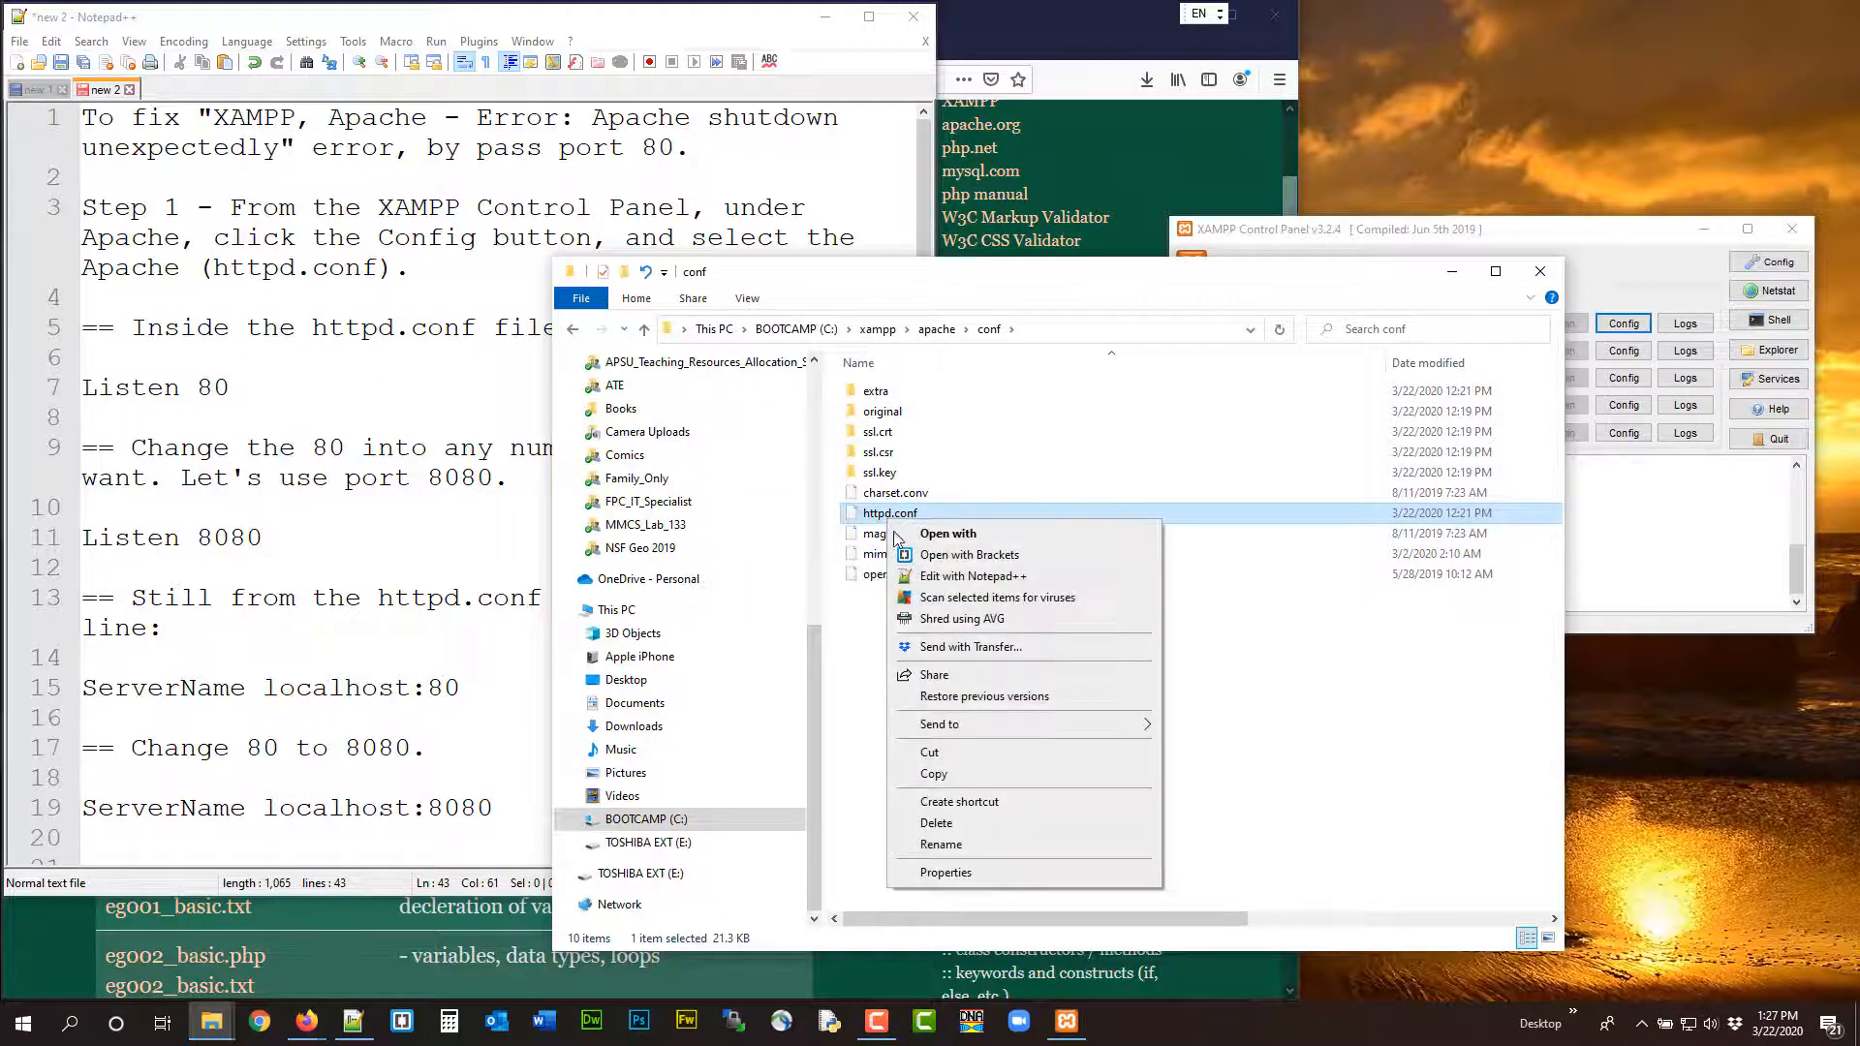
pyautogui.click(925, 576)
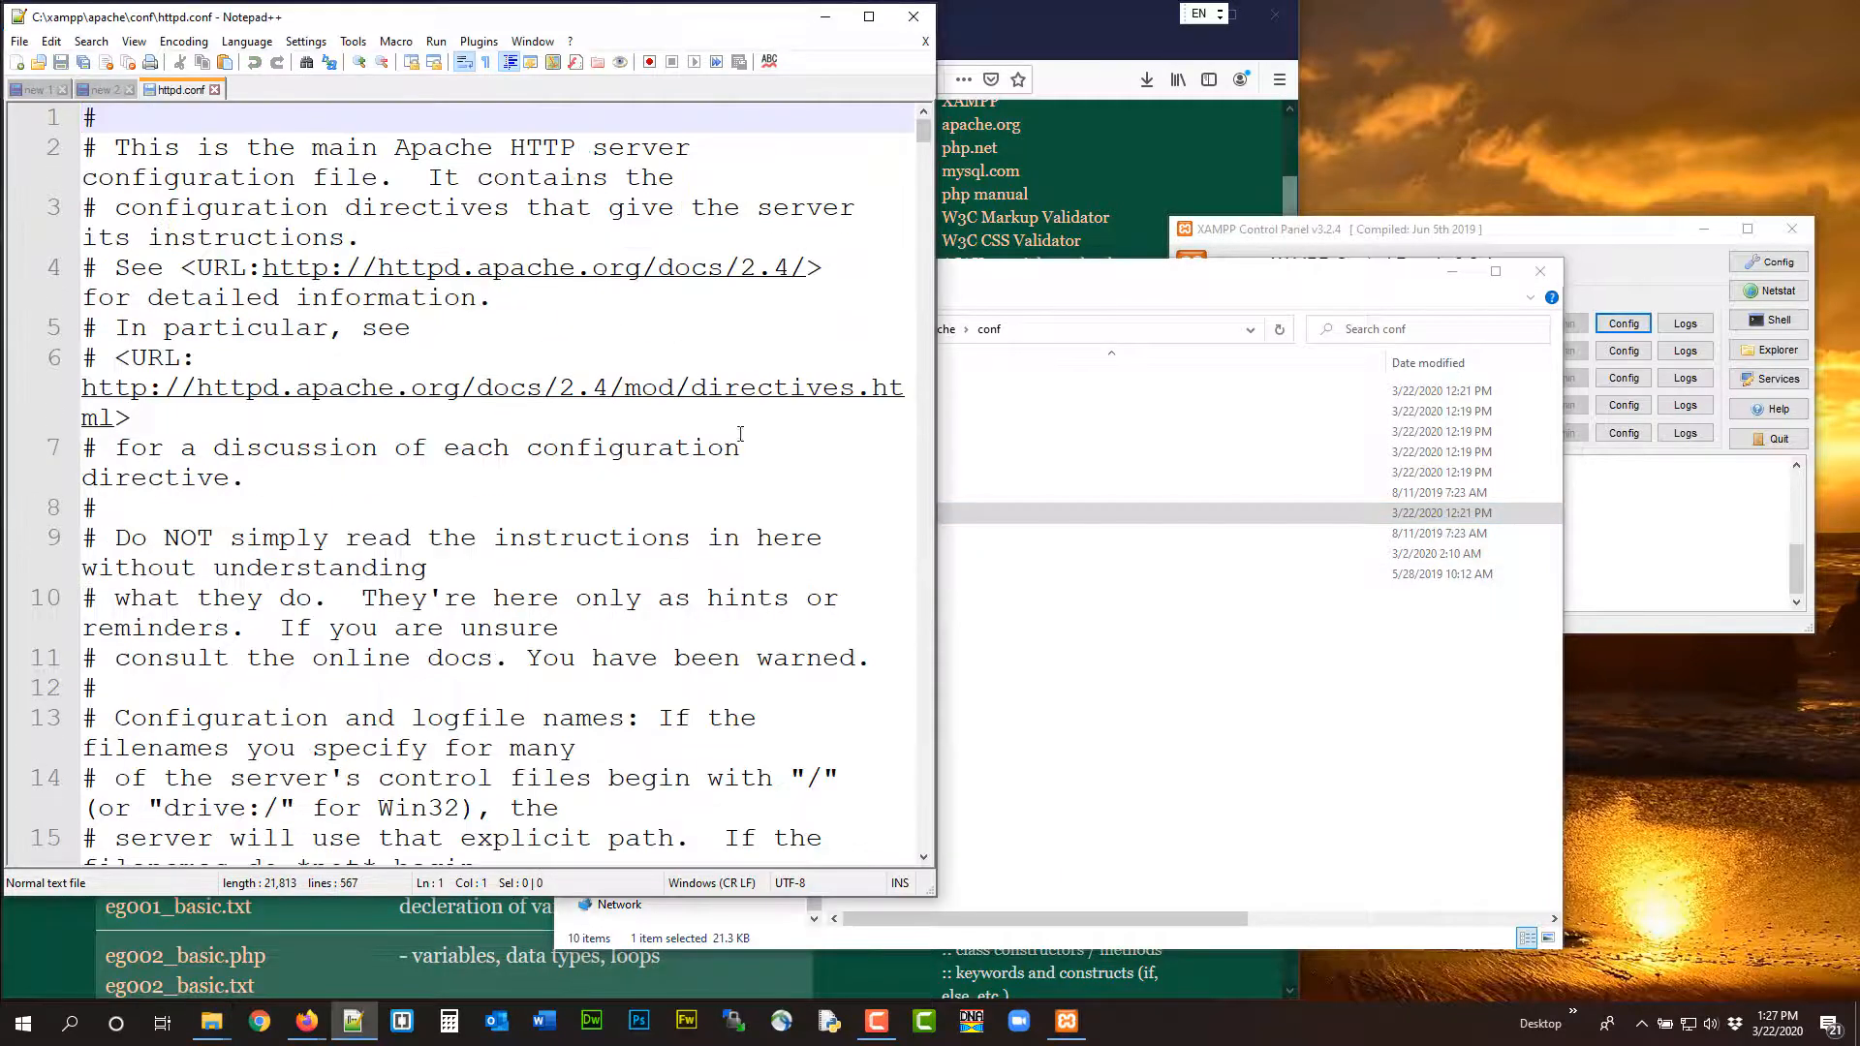
pyautogui.scroll(-15, 740, 433)
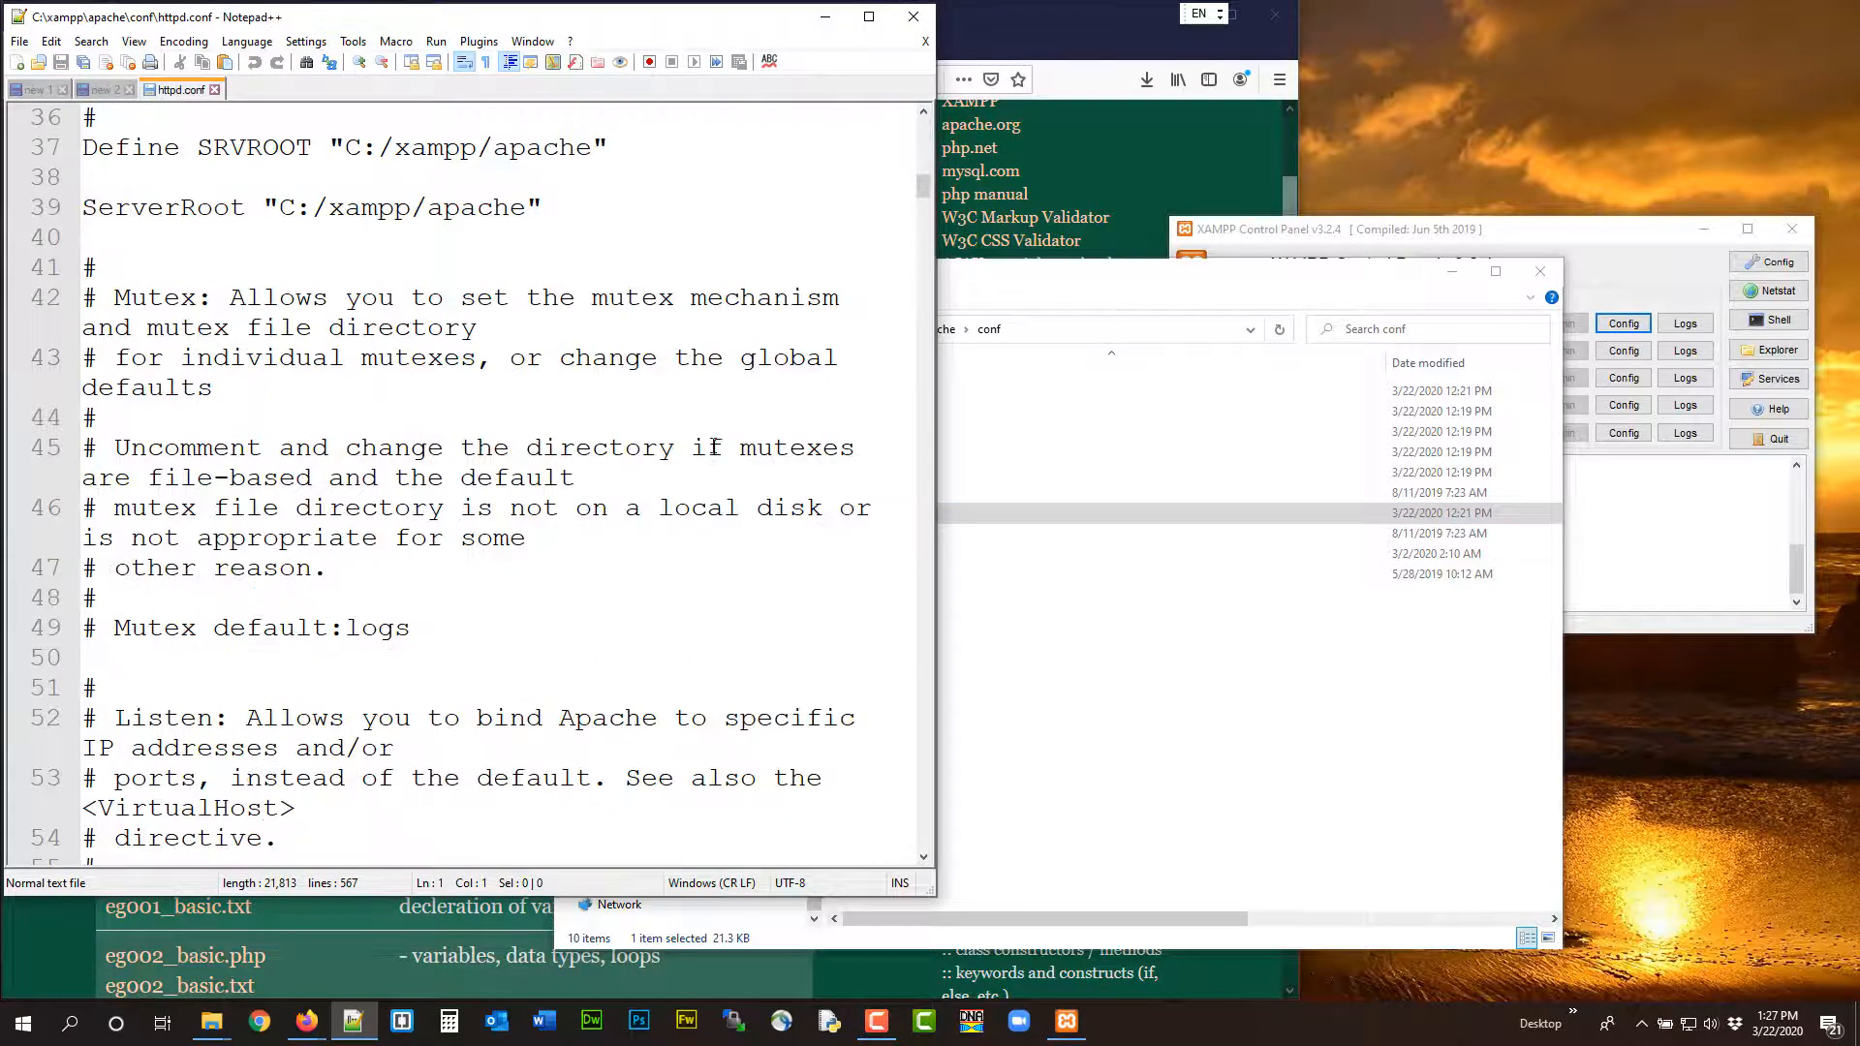
pyautogui.click(214, 89)
pyautogui.click(991, 280)
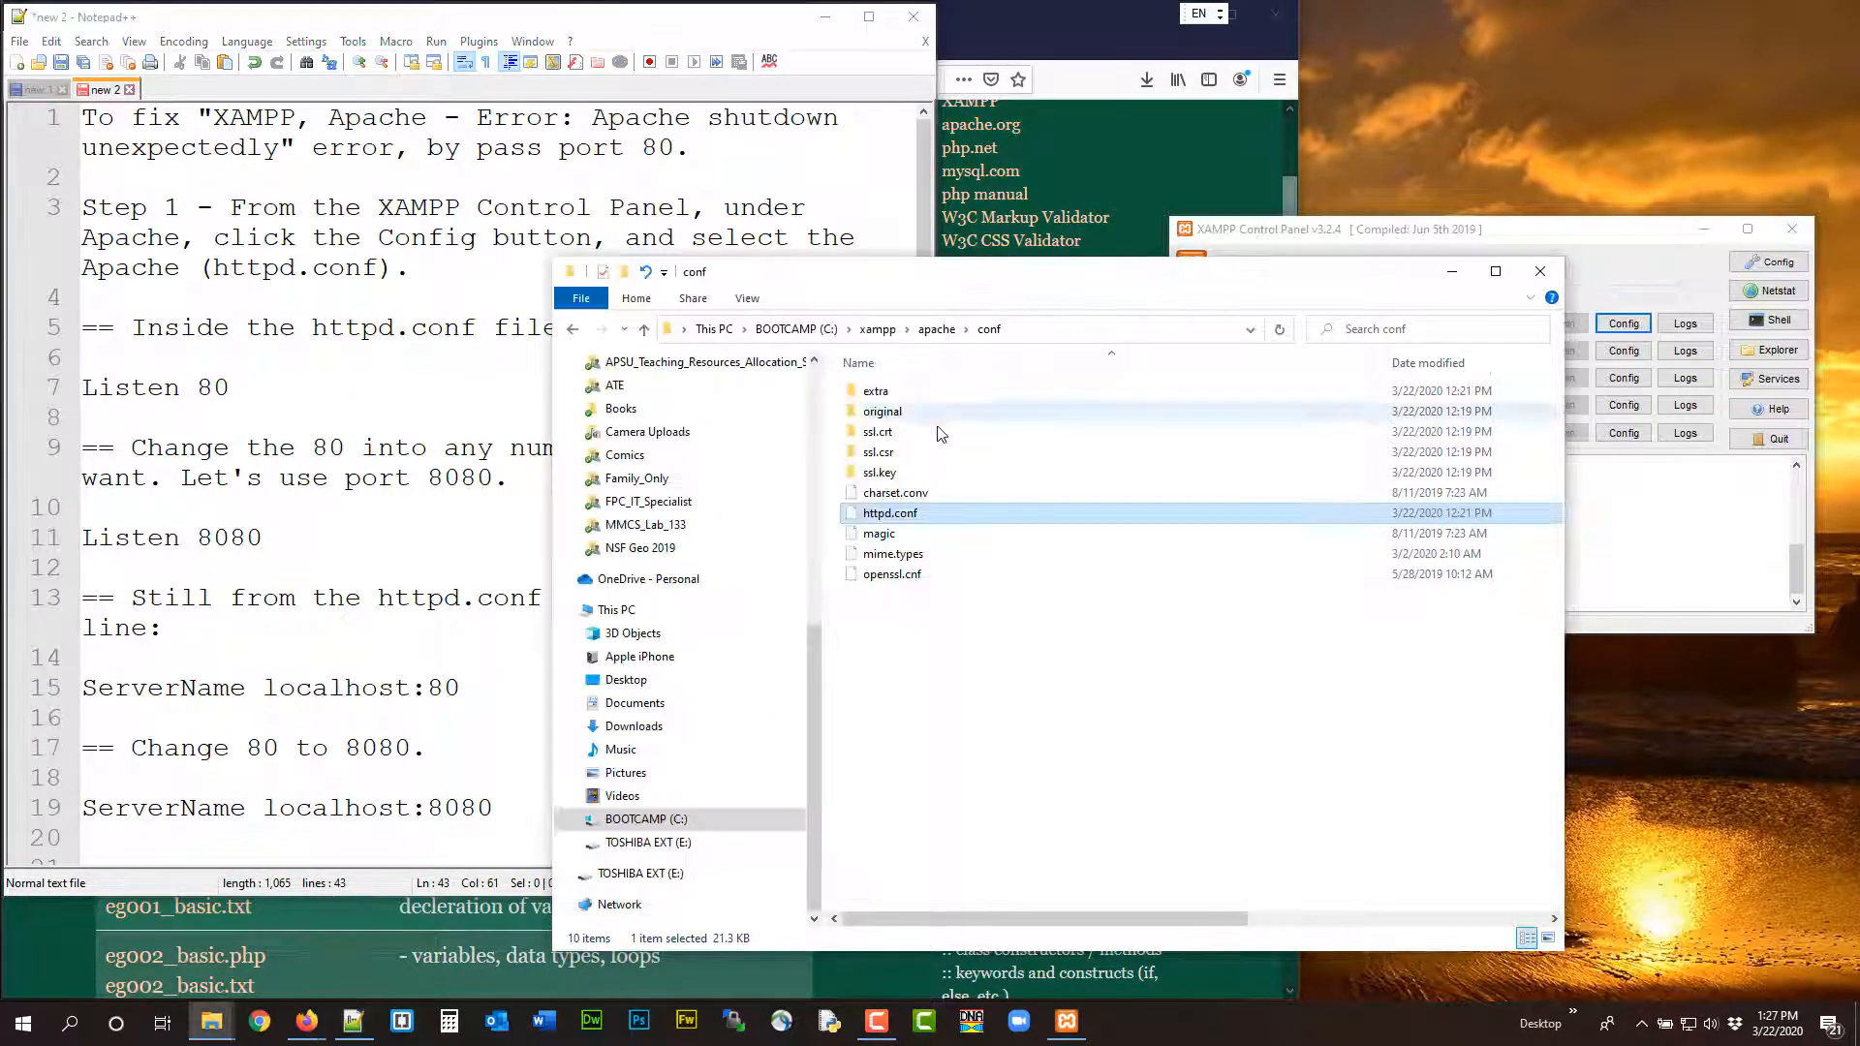
pyautogui.click(1540, 271)
# Open Apache's httpd.conf from the XAMPP Control Panel and move its Notepad window clear of the control panel
pyautogui.click(1625, 325)
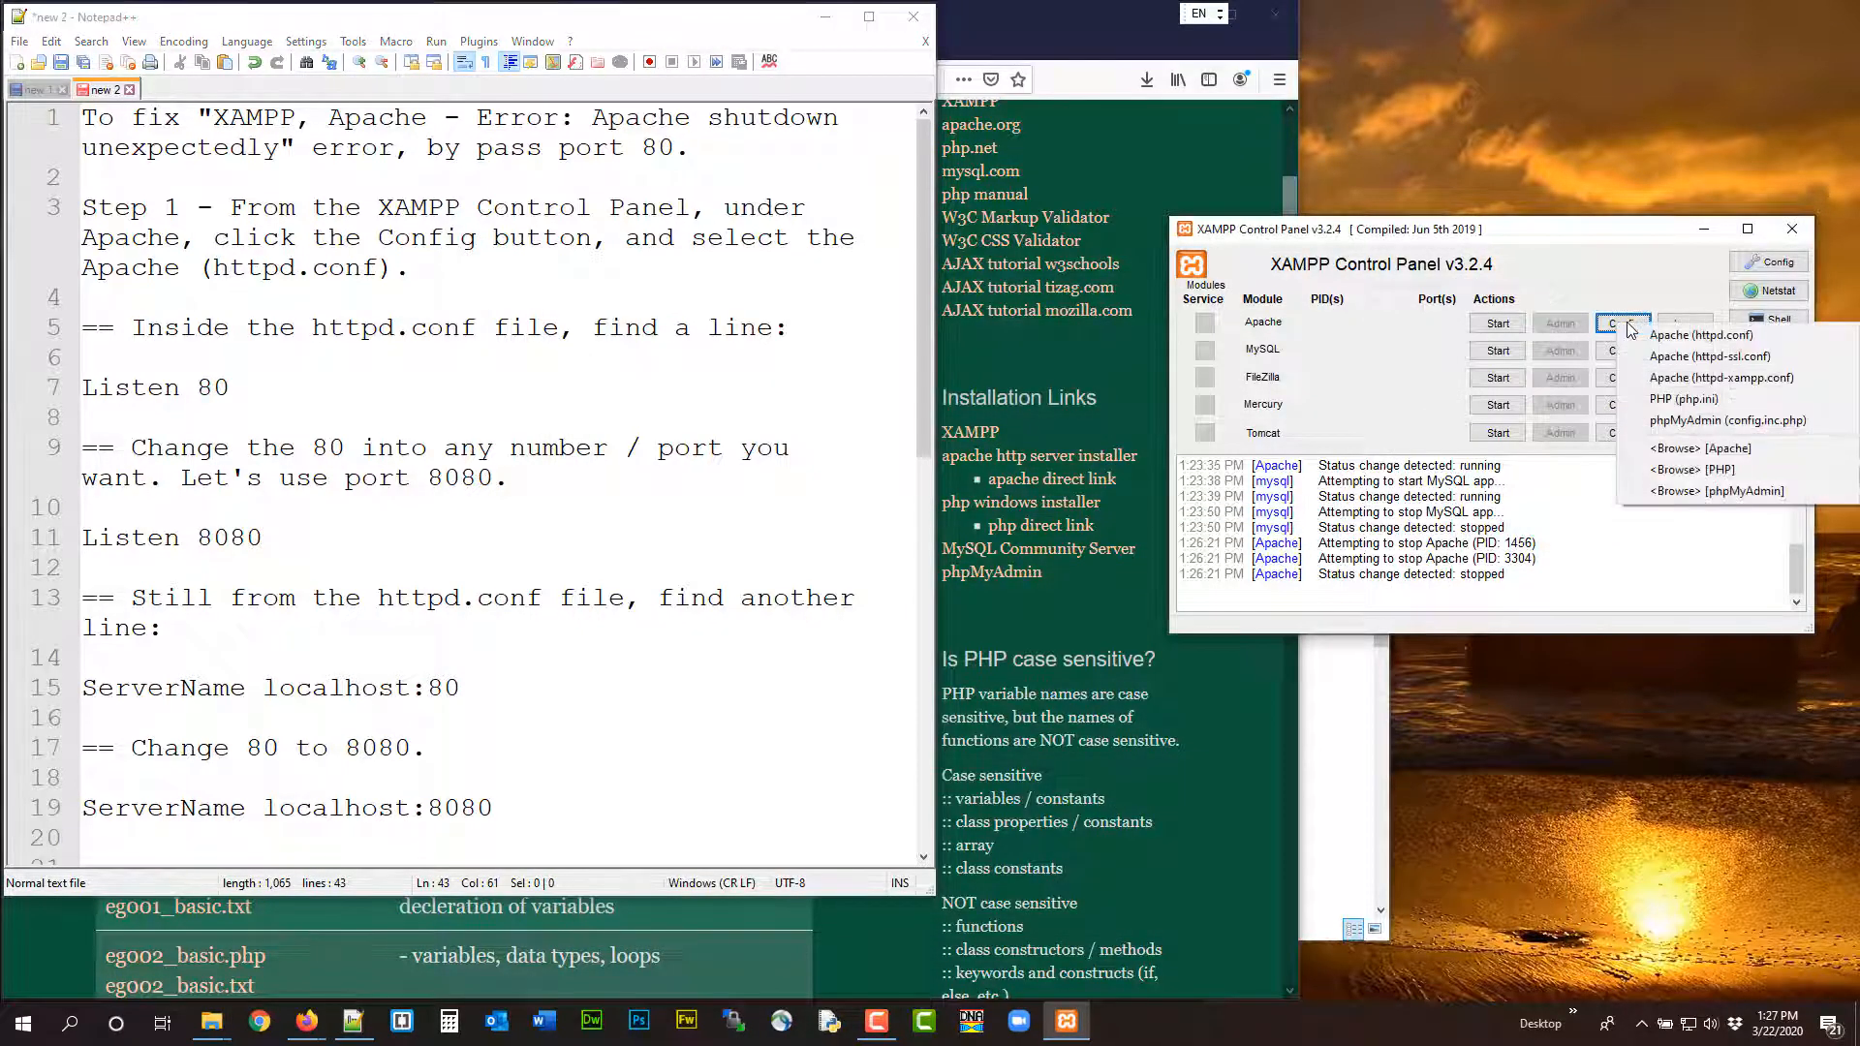
pyautogui.click(1701, 335)
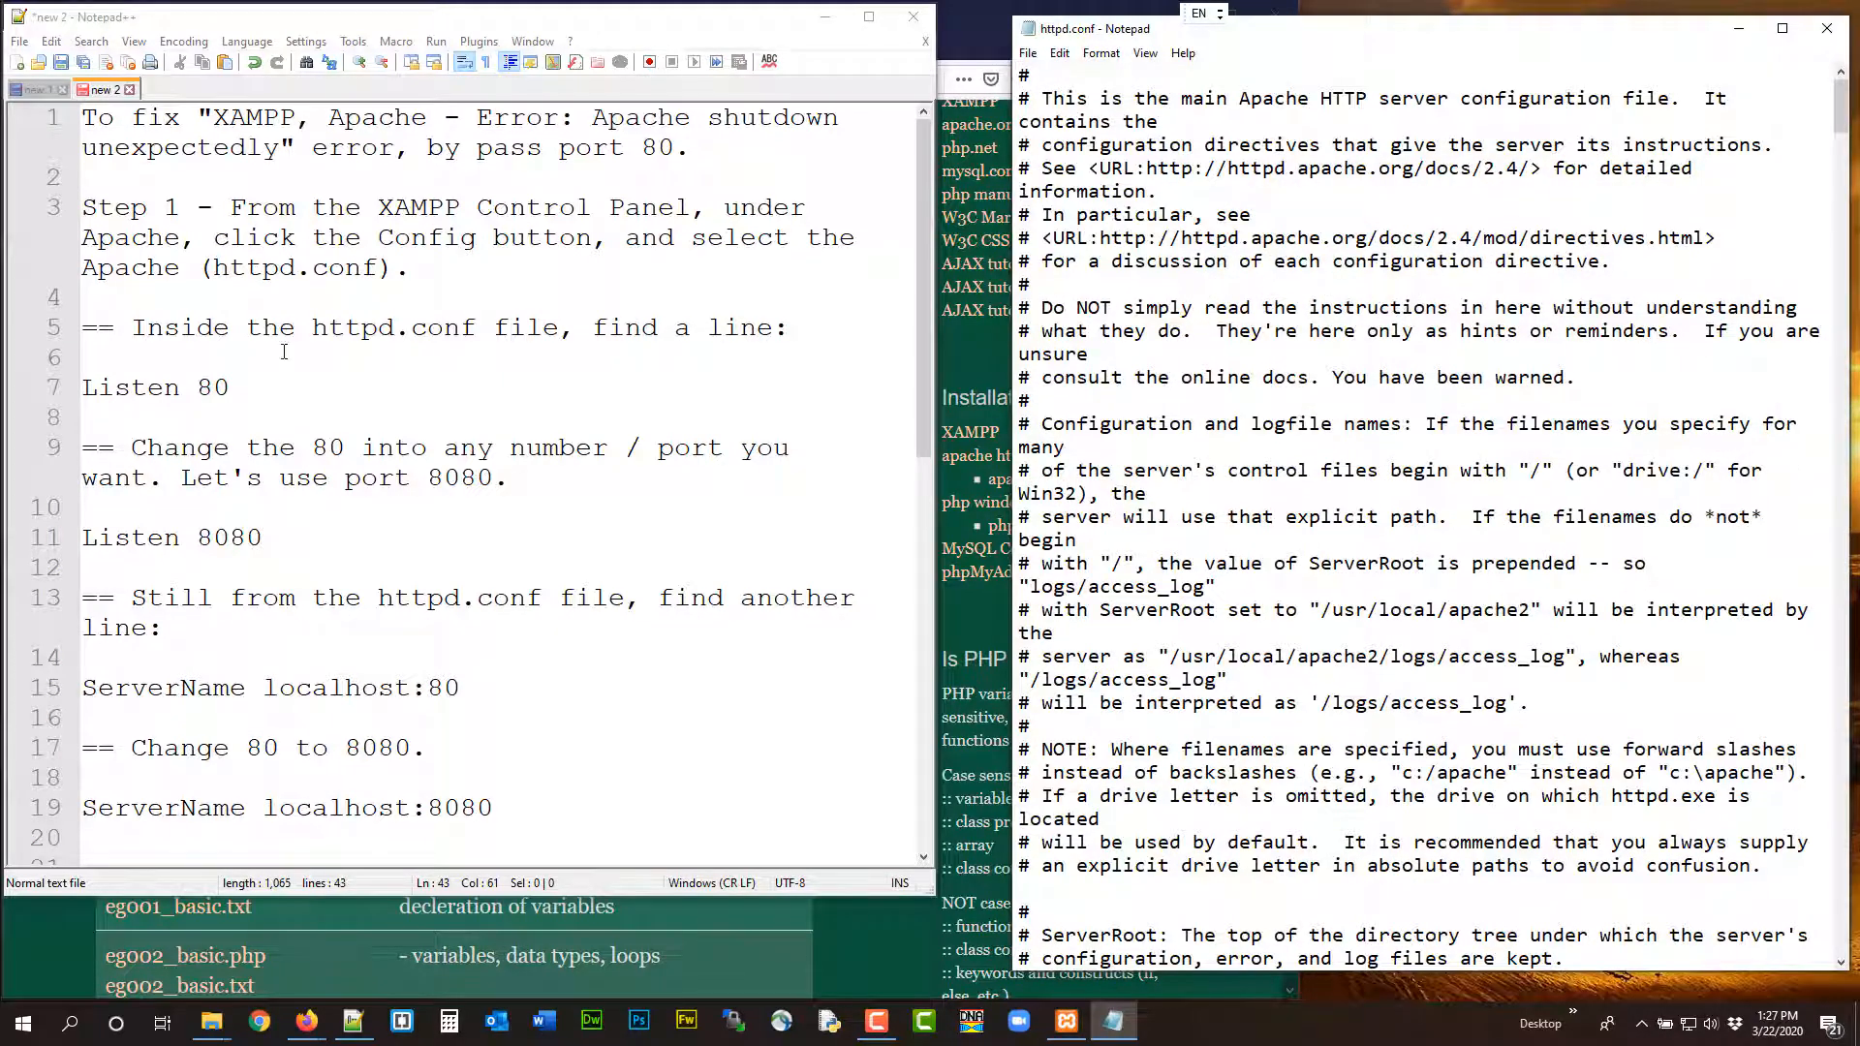
pyautogui.click(1059, 53)
pyautogui.moveTo(1349, 32); pyautogui.dragTo(586, 232)
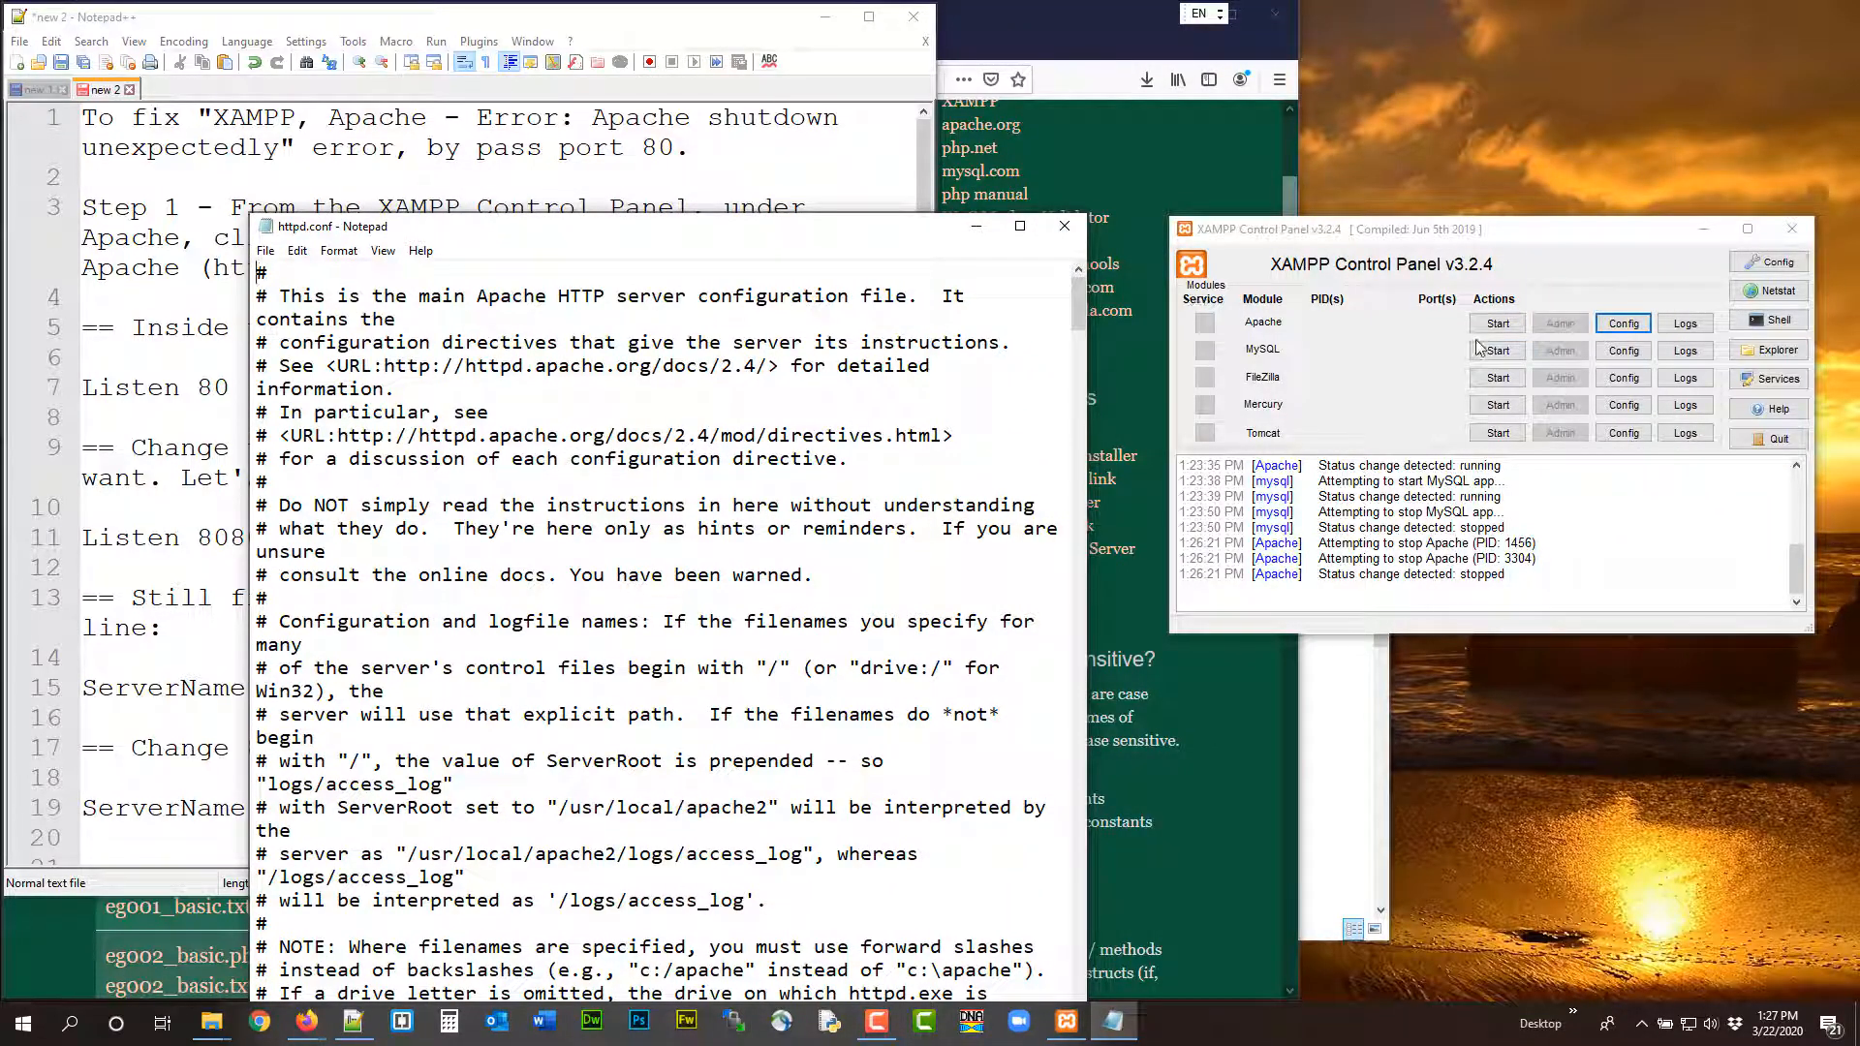
# Move the httpd.conf window beside the instructions and find the "listen 80" line in it
pyautogui.moveTo(847, 228); pyautogui.dragTo(1561, 23)
pyautogui.click(1011, 45)
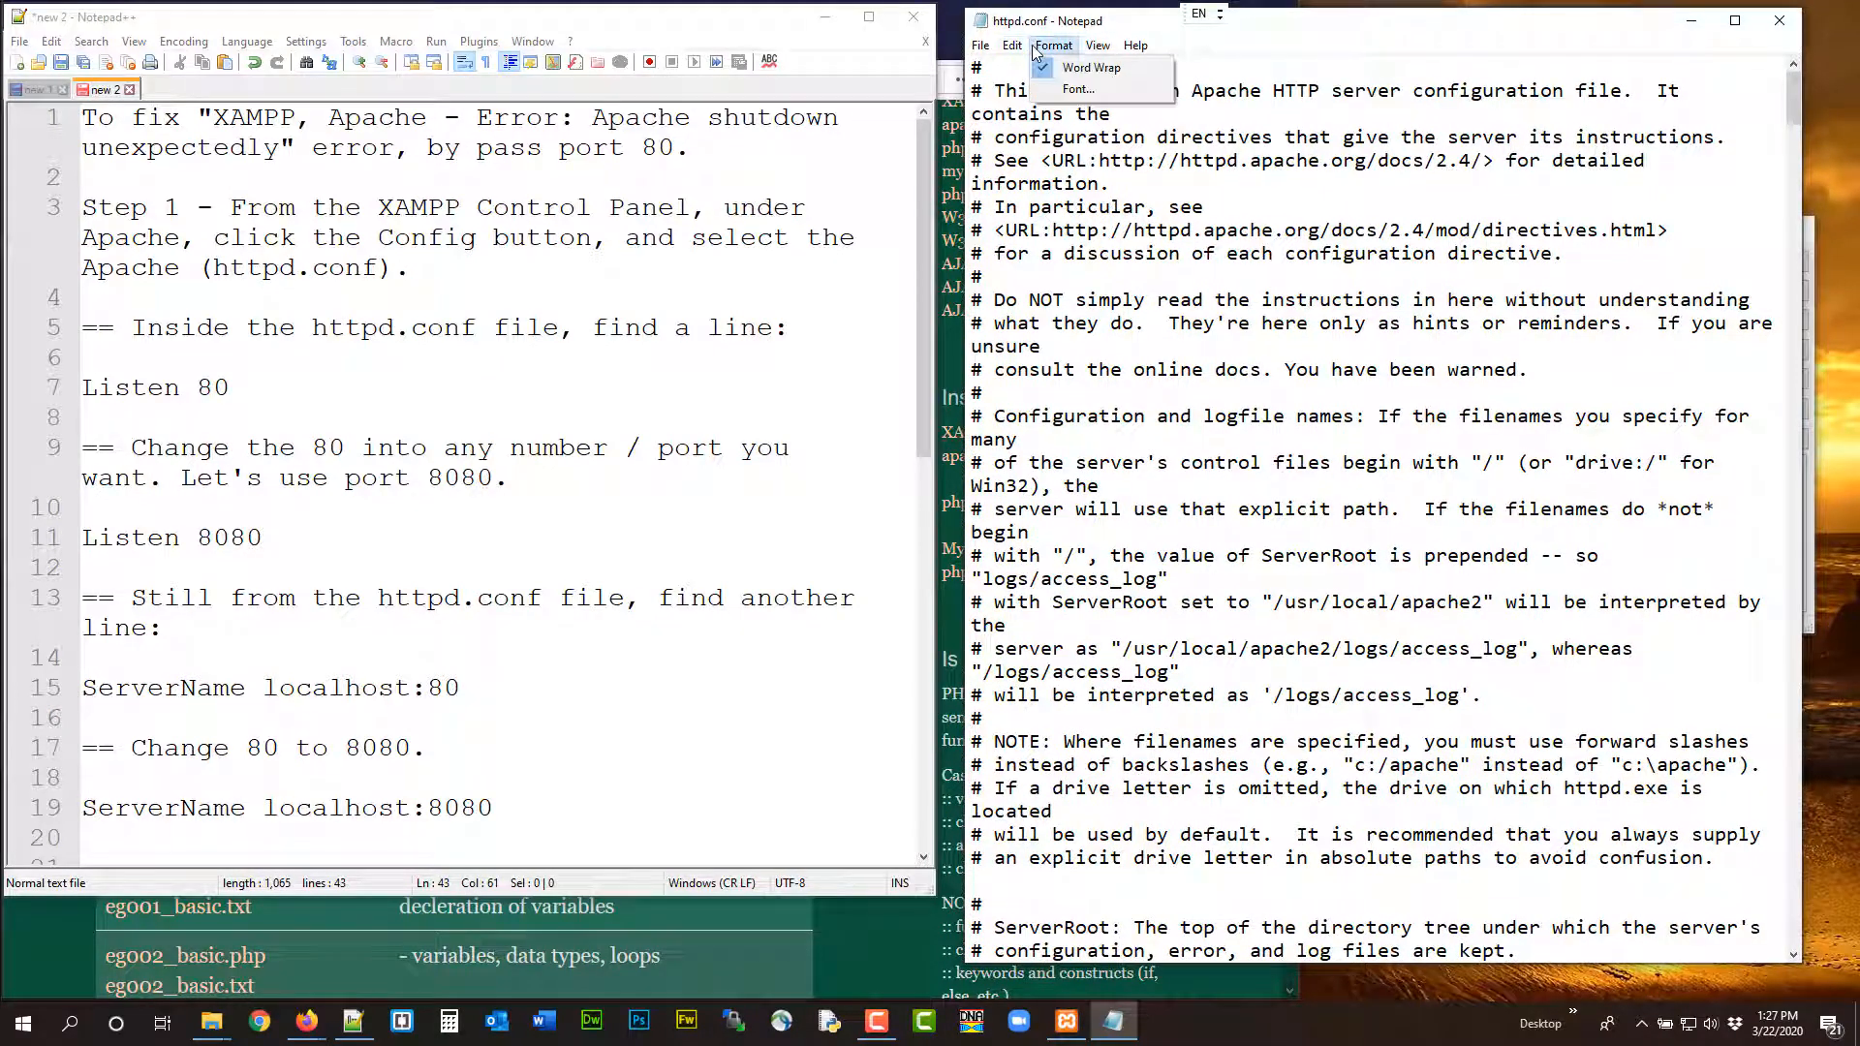
pyautogui.click(1046, 208)
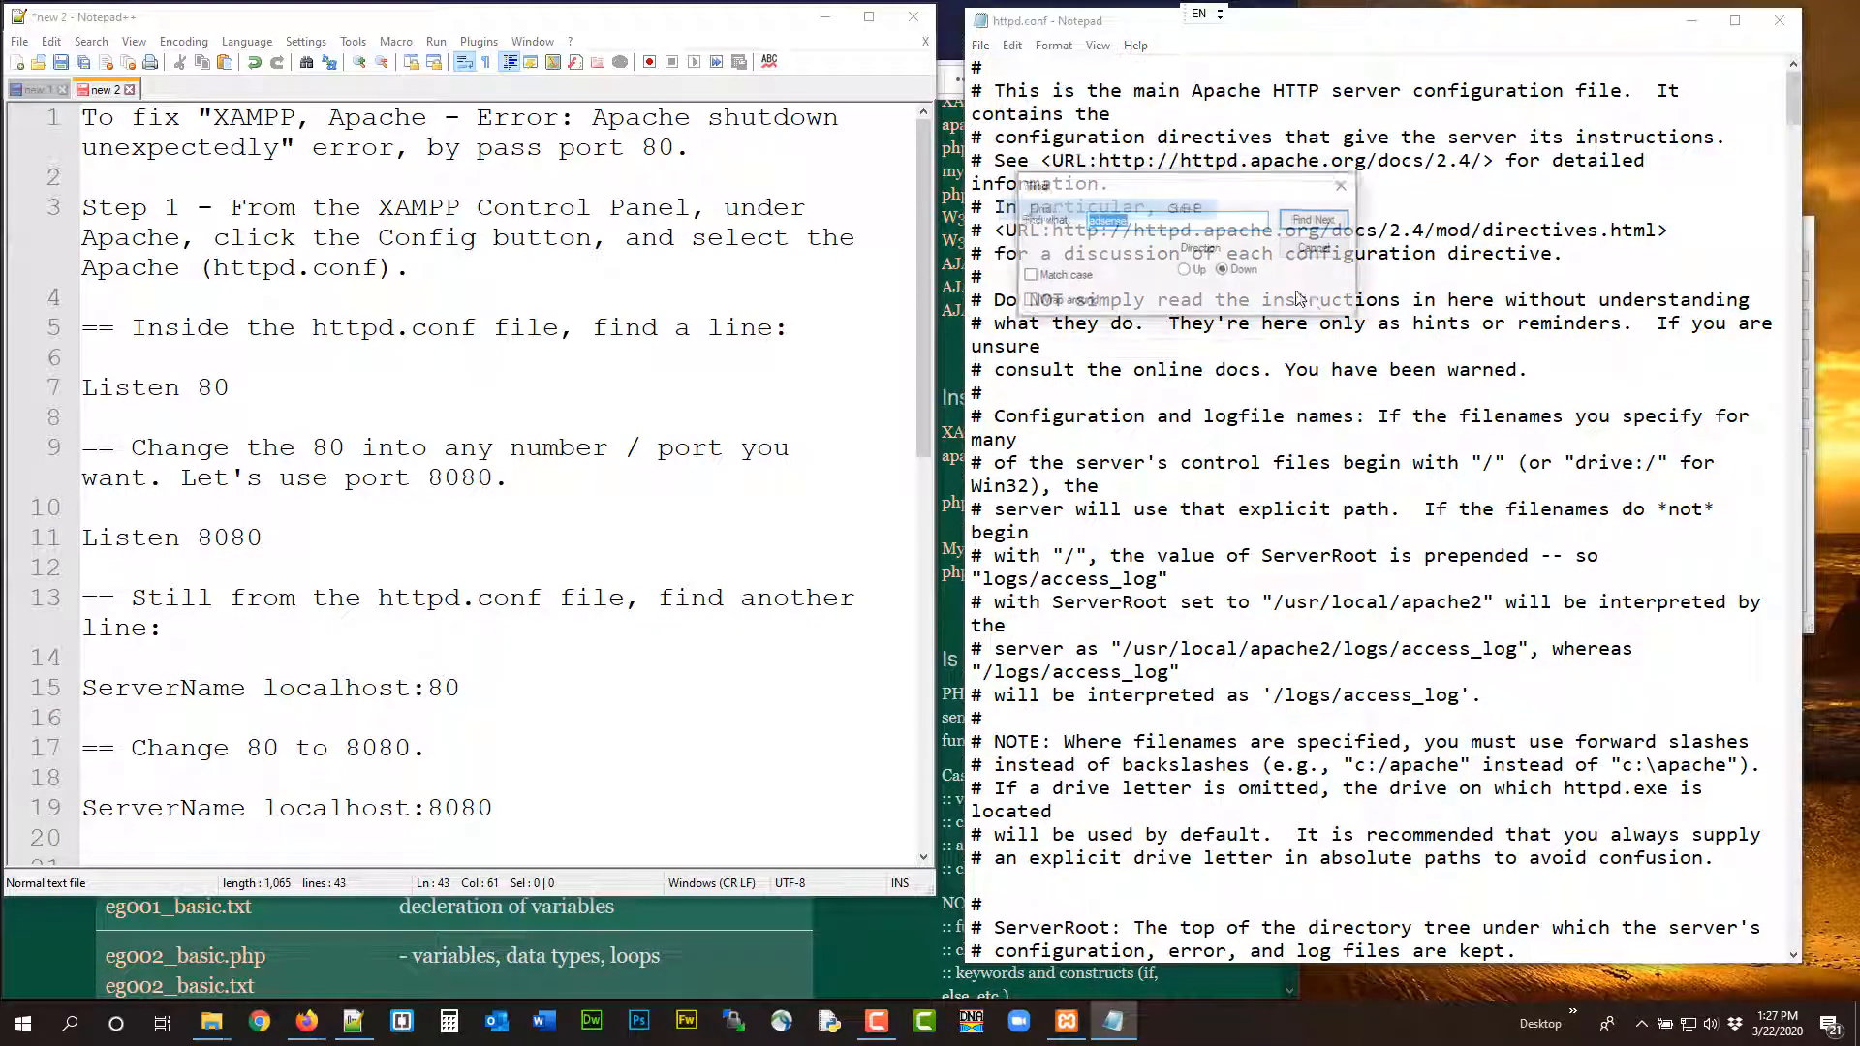
pyautogui.write('listen 8')
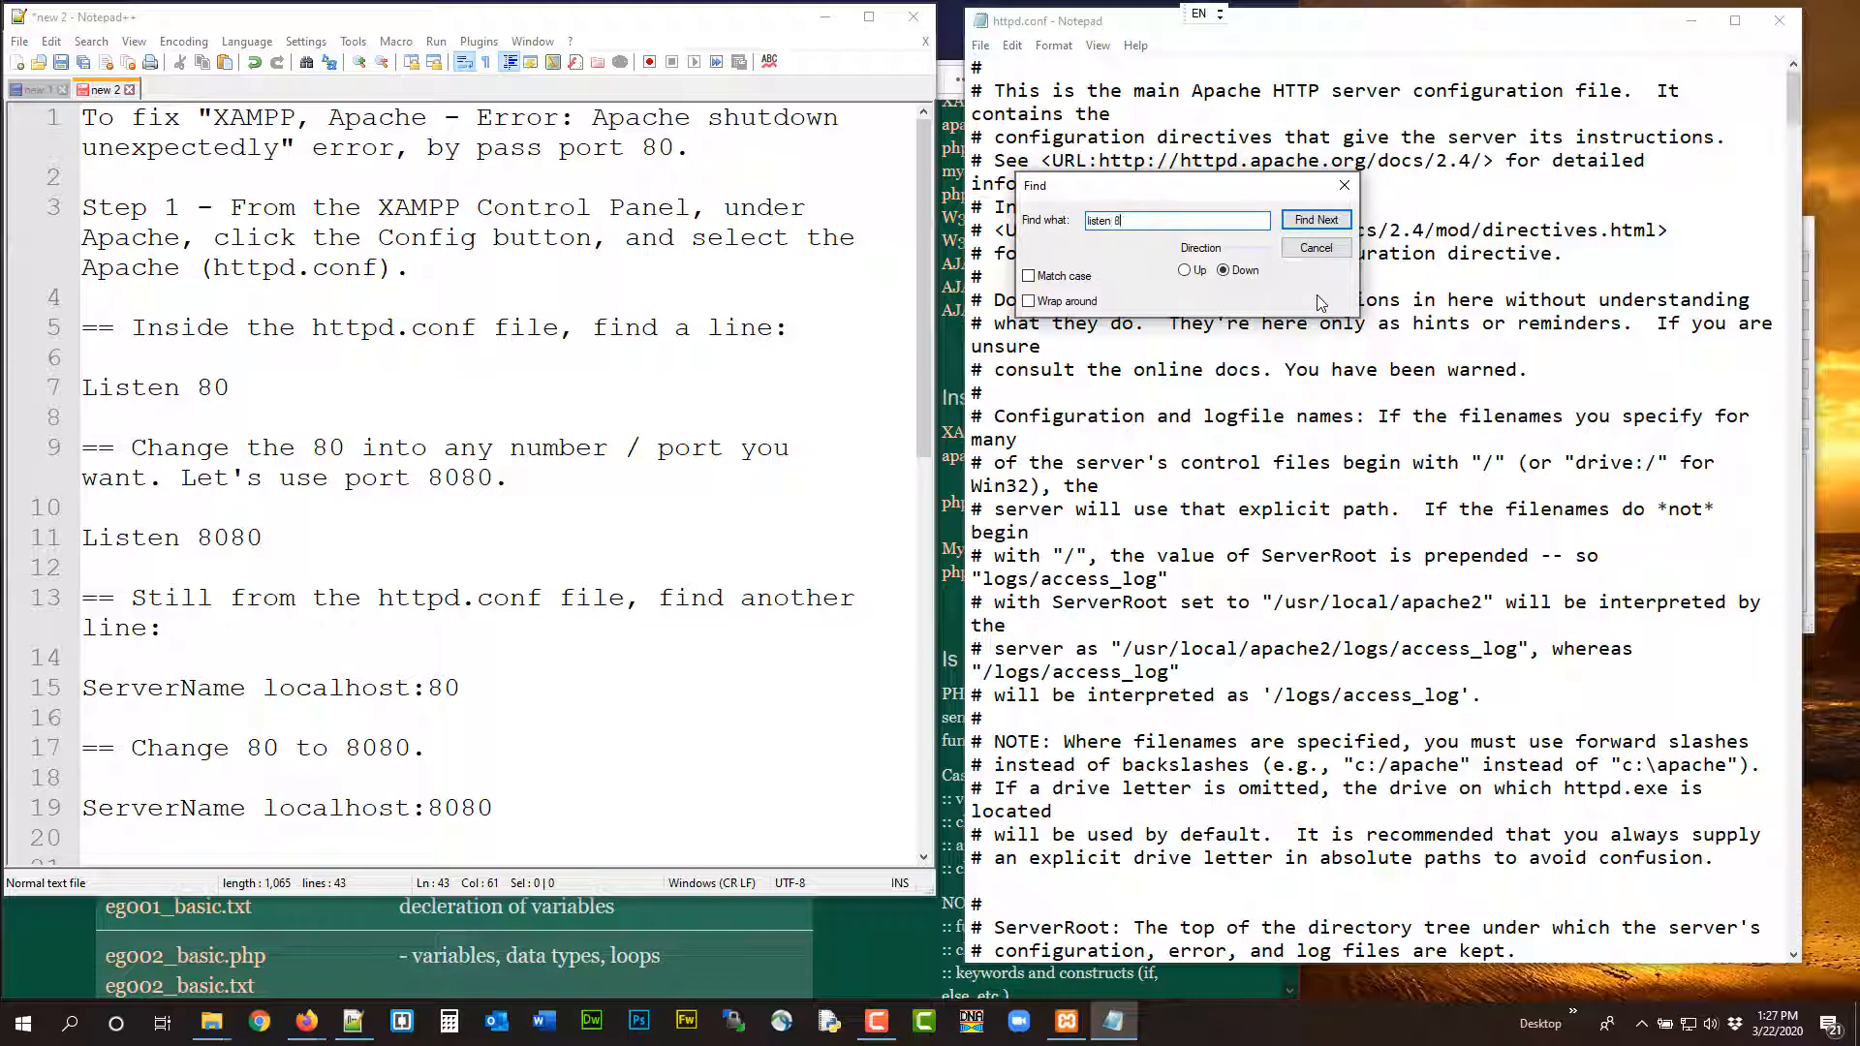
pyautogui.write('0')
pyautogui.press('Return')
pyautogui.scroll(-8, 1544, 618)
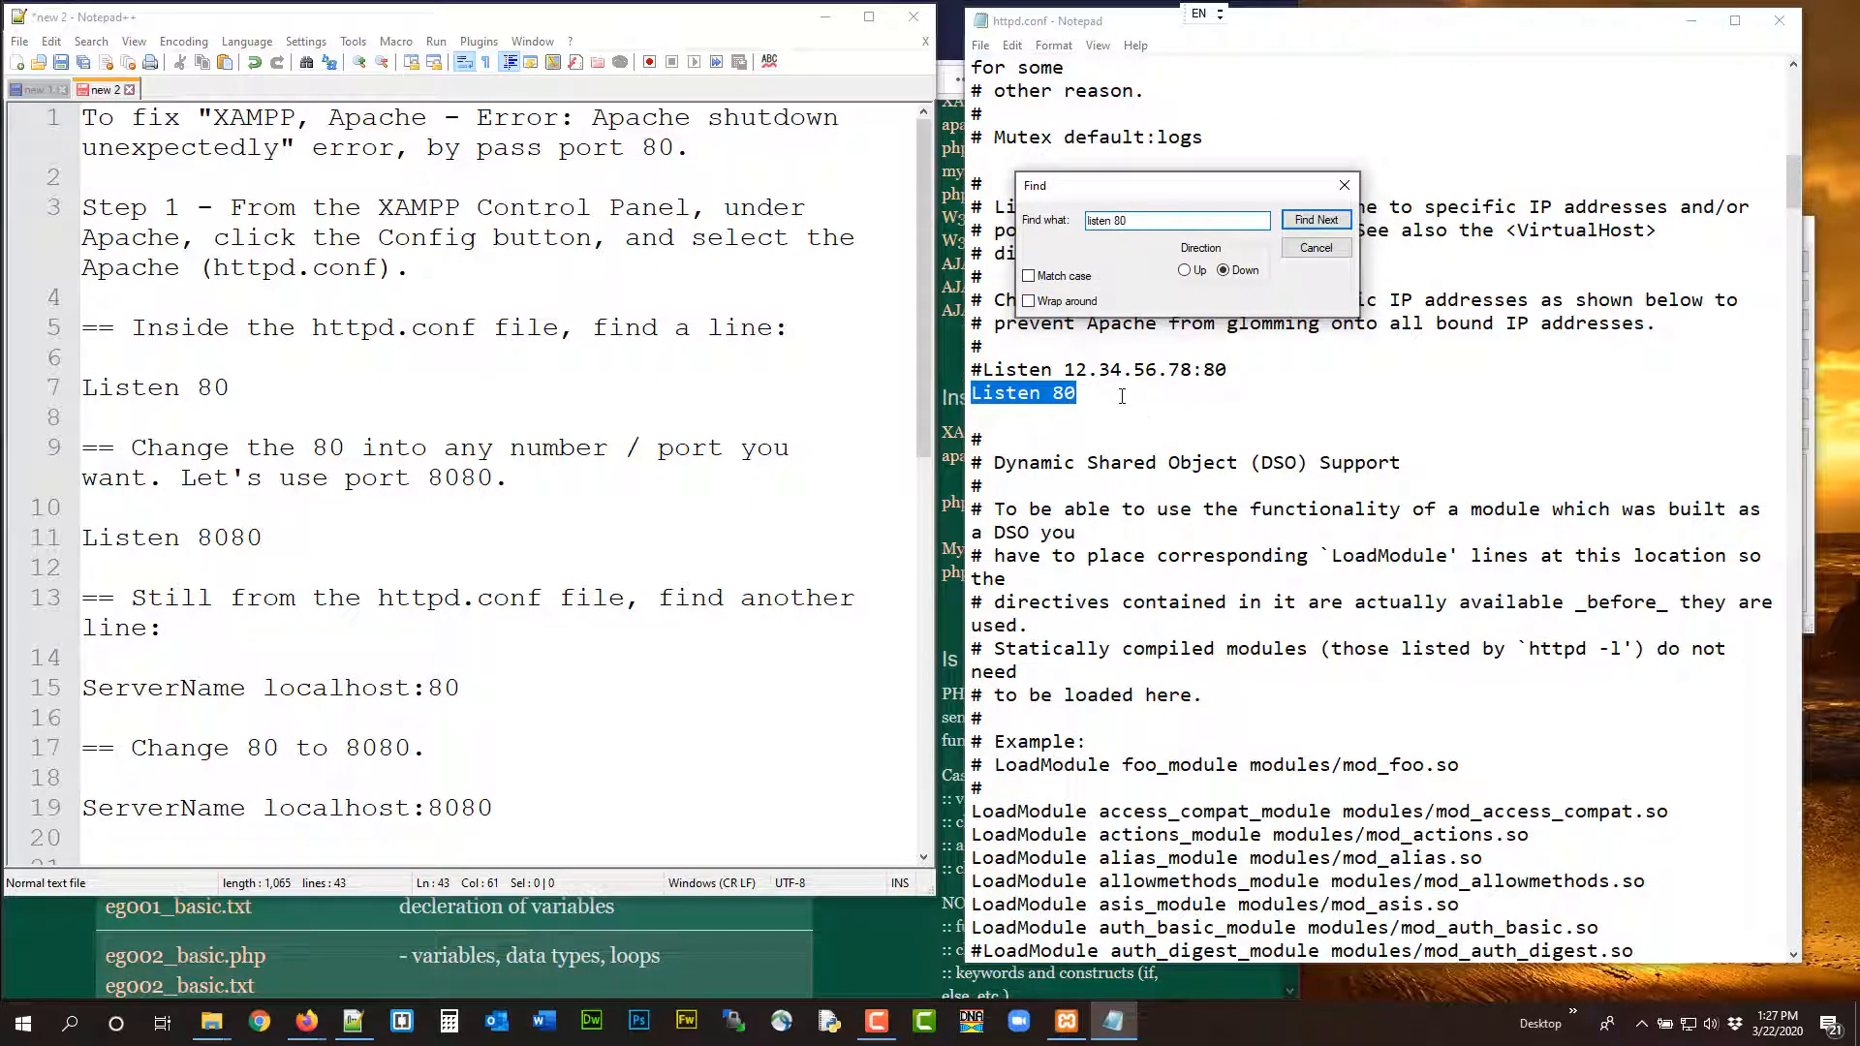
pyautogui.click(1316, 248)
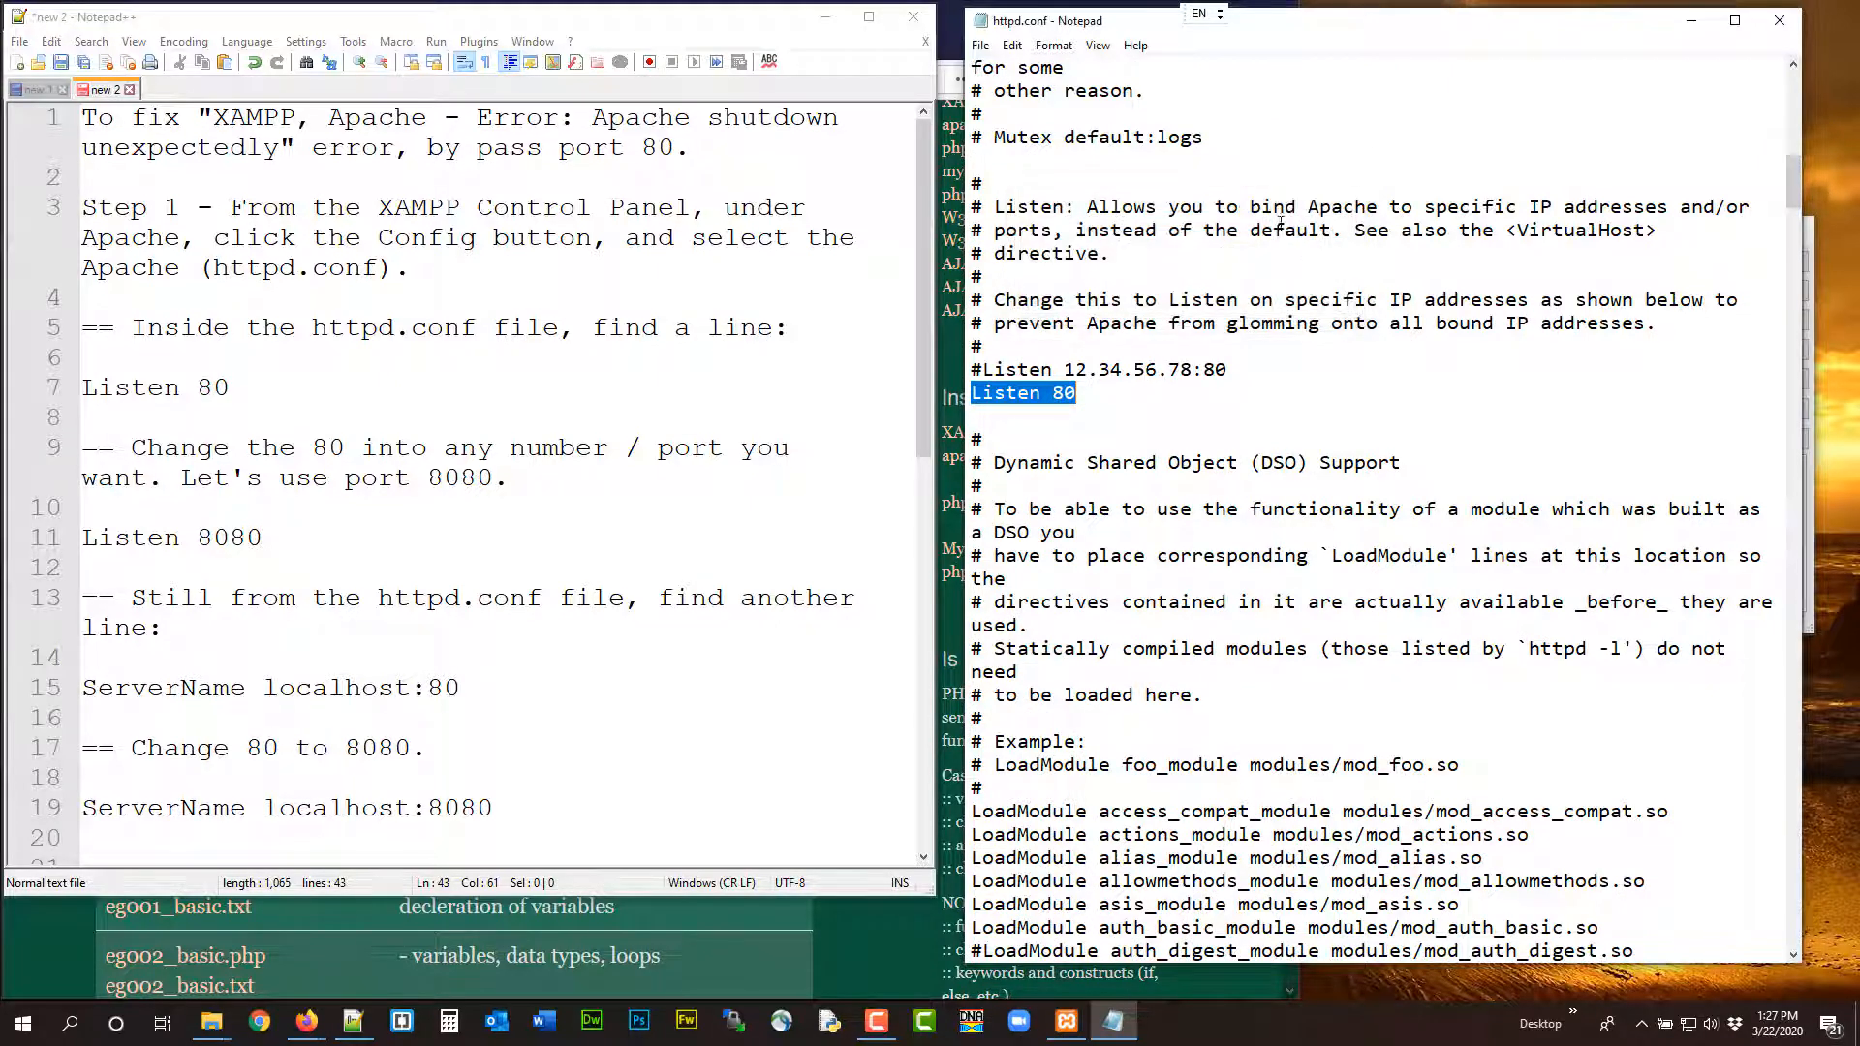
# Change the Listen directive in httpd.conf to port 8080
pyautogui.click(1099, 46)
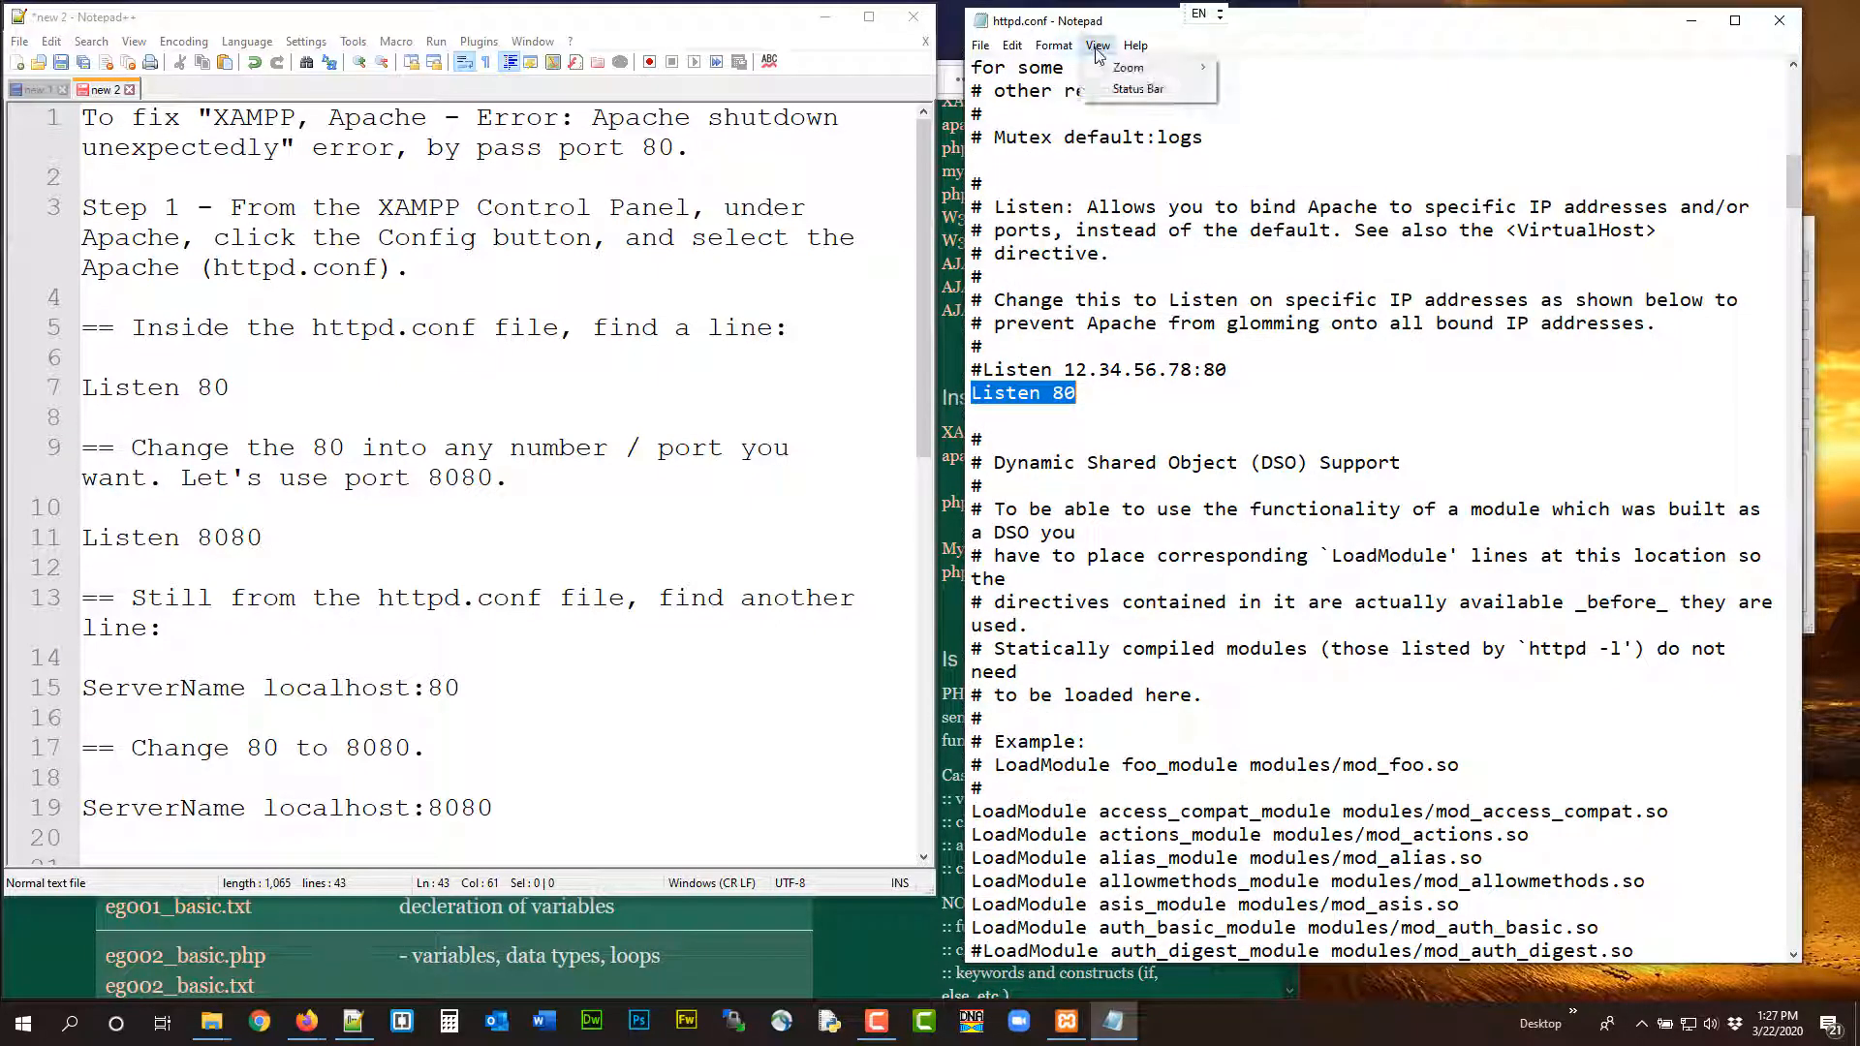
pyautogui.moveTo(1012, 48)
pyautogui.click(1159, 404)
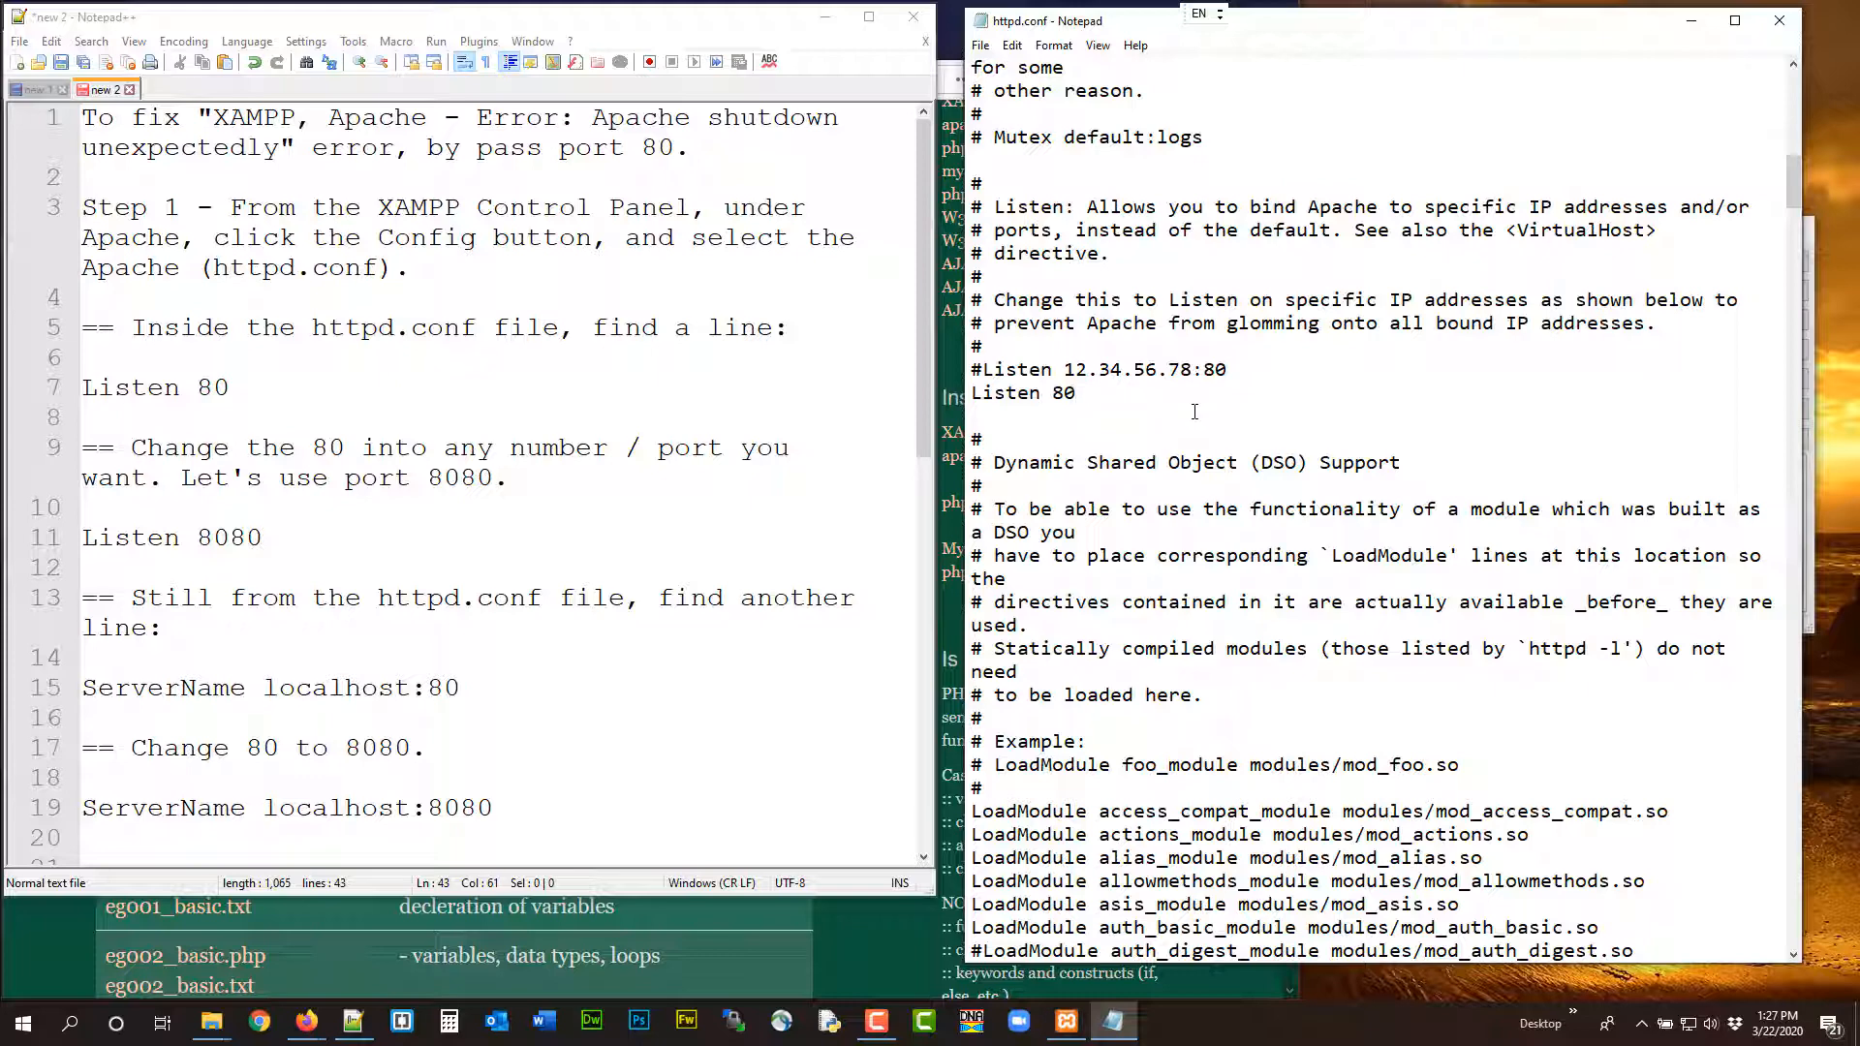
pyautogui.write('80')
# Copy "ServerName localhost:80" from the instructions and find that line in httpd.conf
pyautogui.scroll(-4, 414, 418)
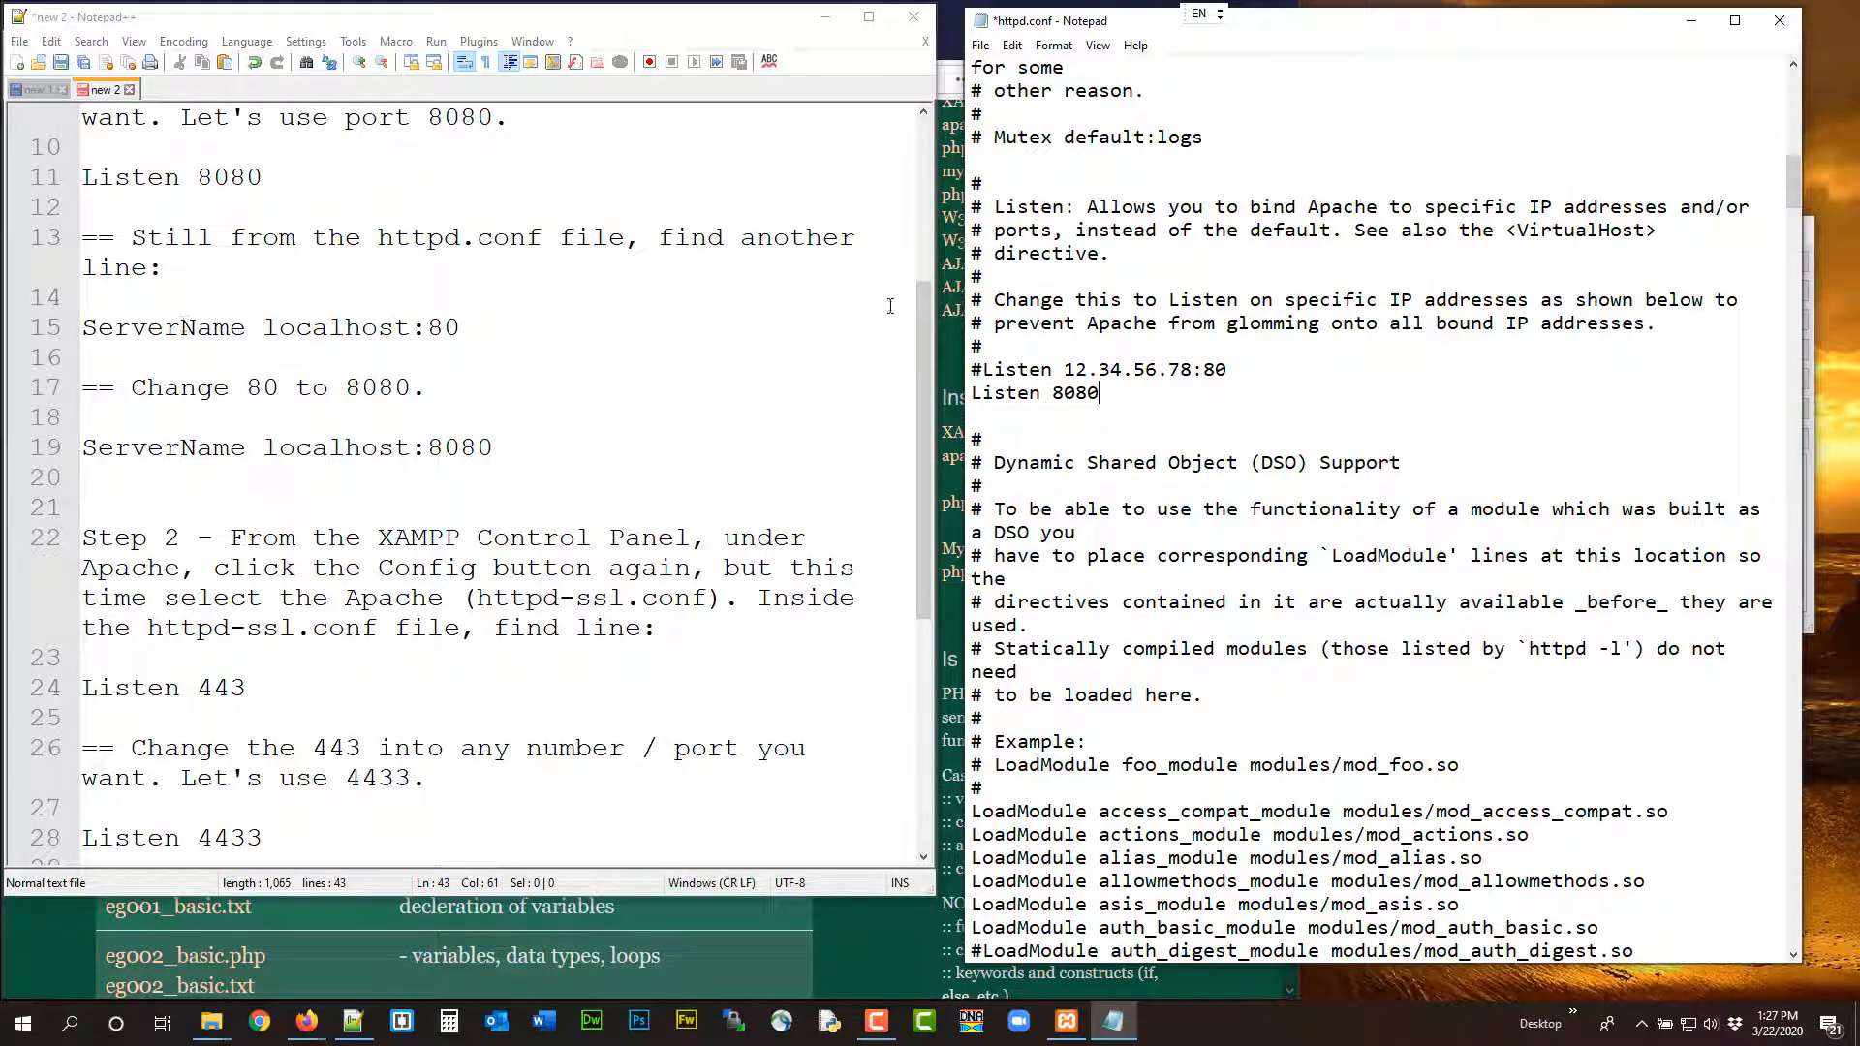
pyautogui.click(1012, 46)
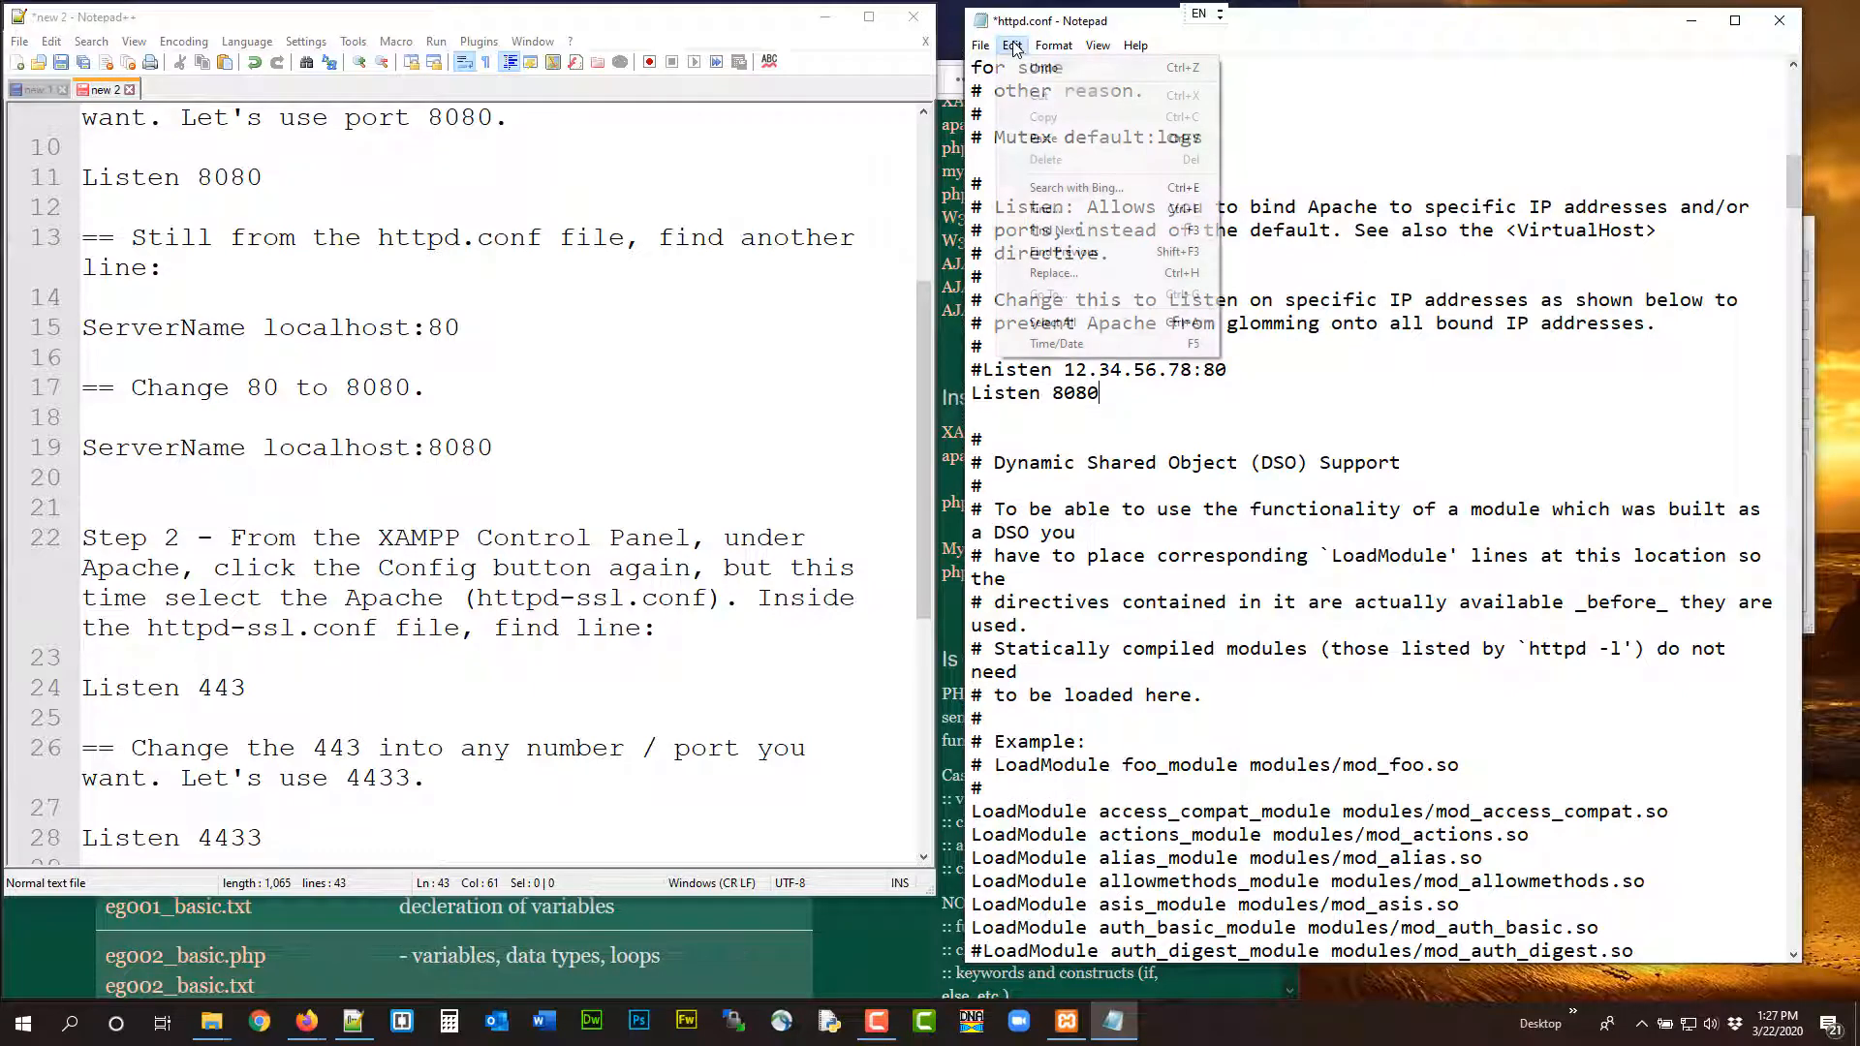
pyautogui.click(464, 327)
pyautogui.moveTo(462, 327); pyautogui.dragTo(82, 329)
pyautogui.hotkey('ctrl', 'c')
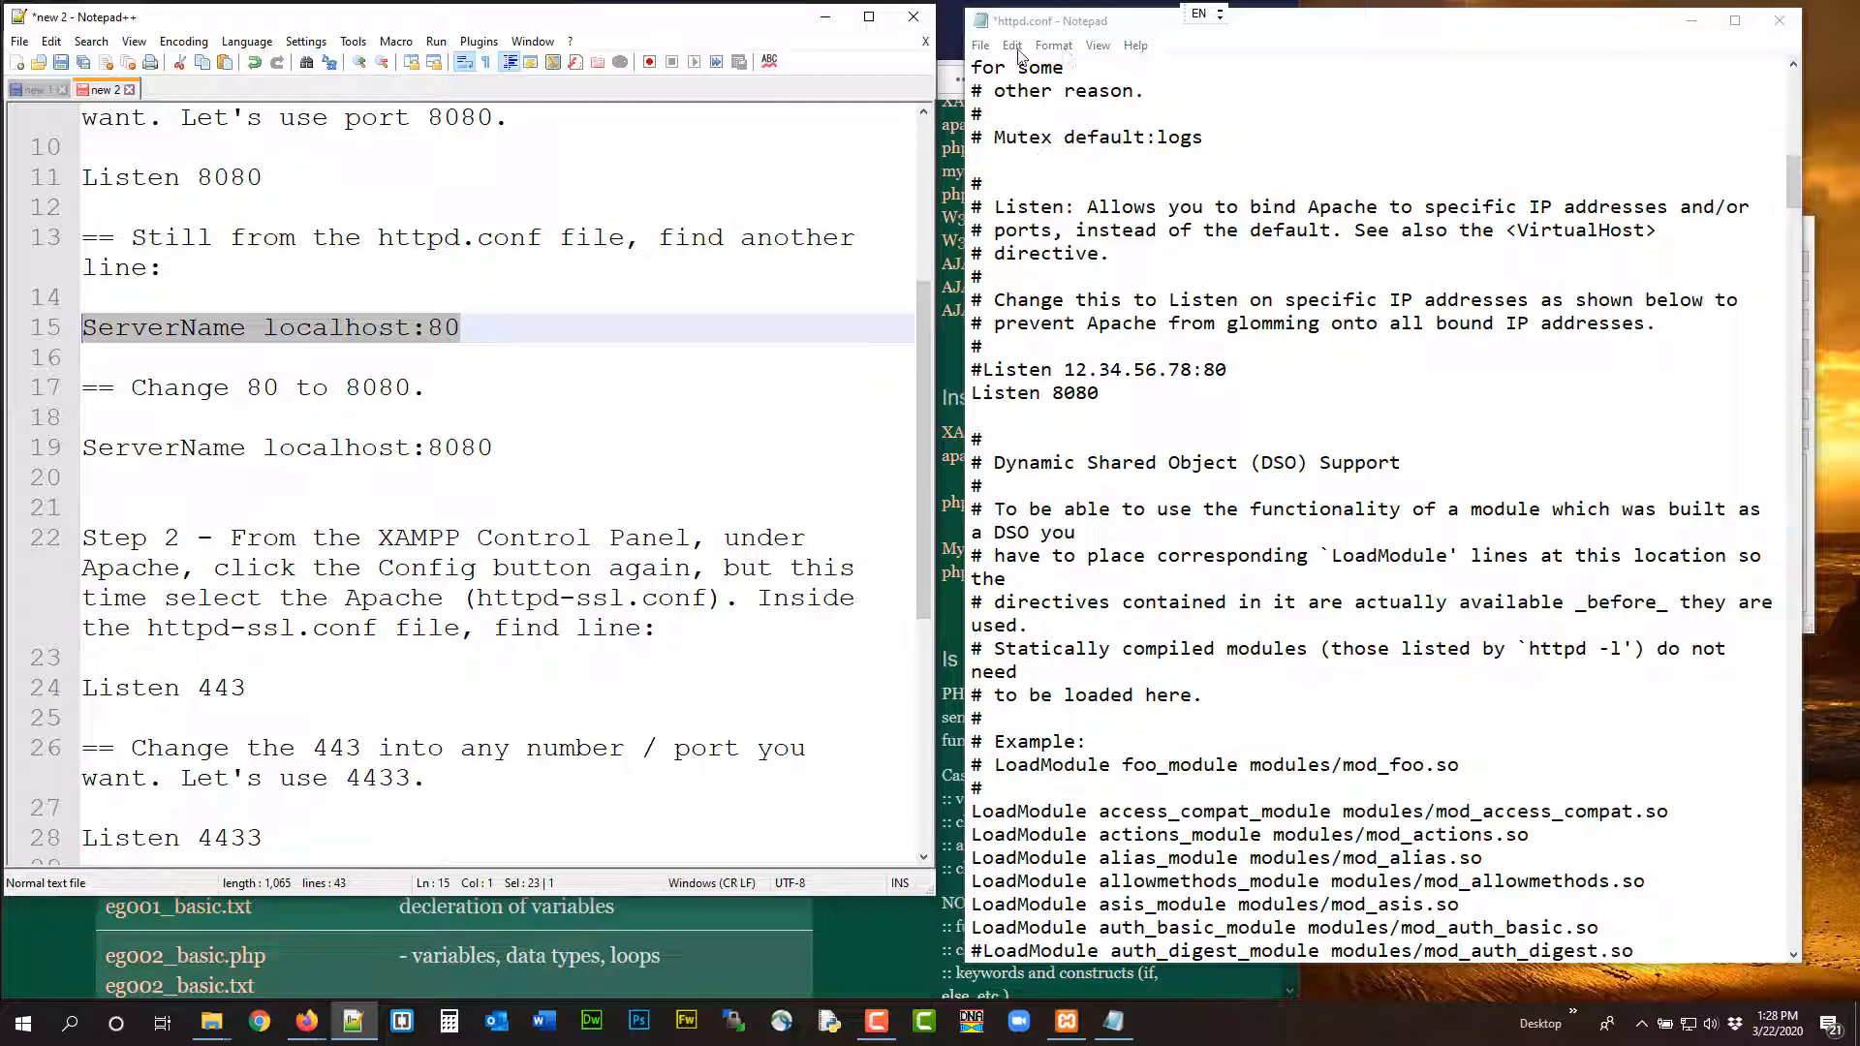
pyautogui.click(1018, 51)
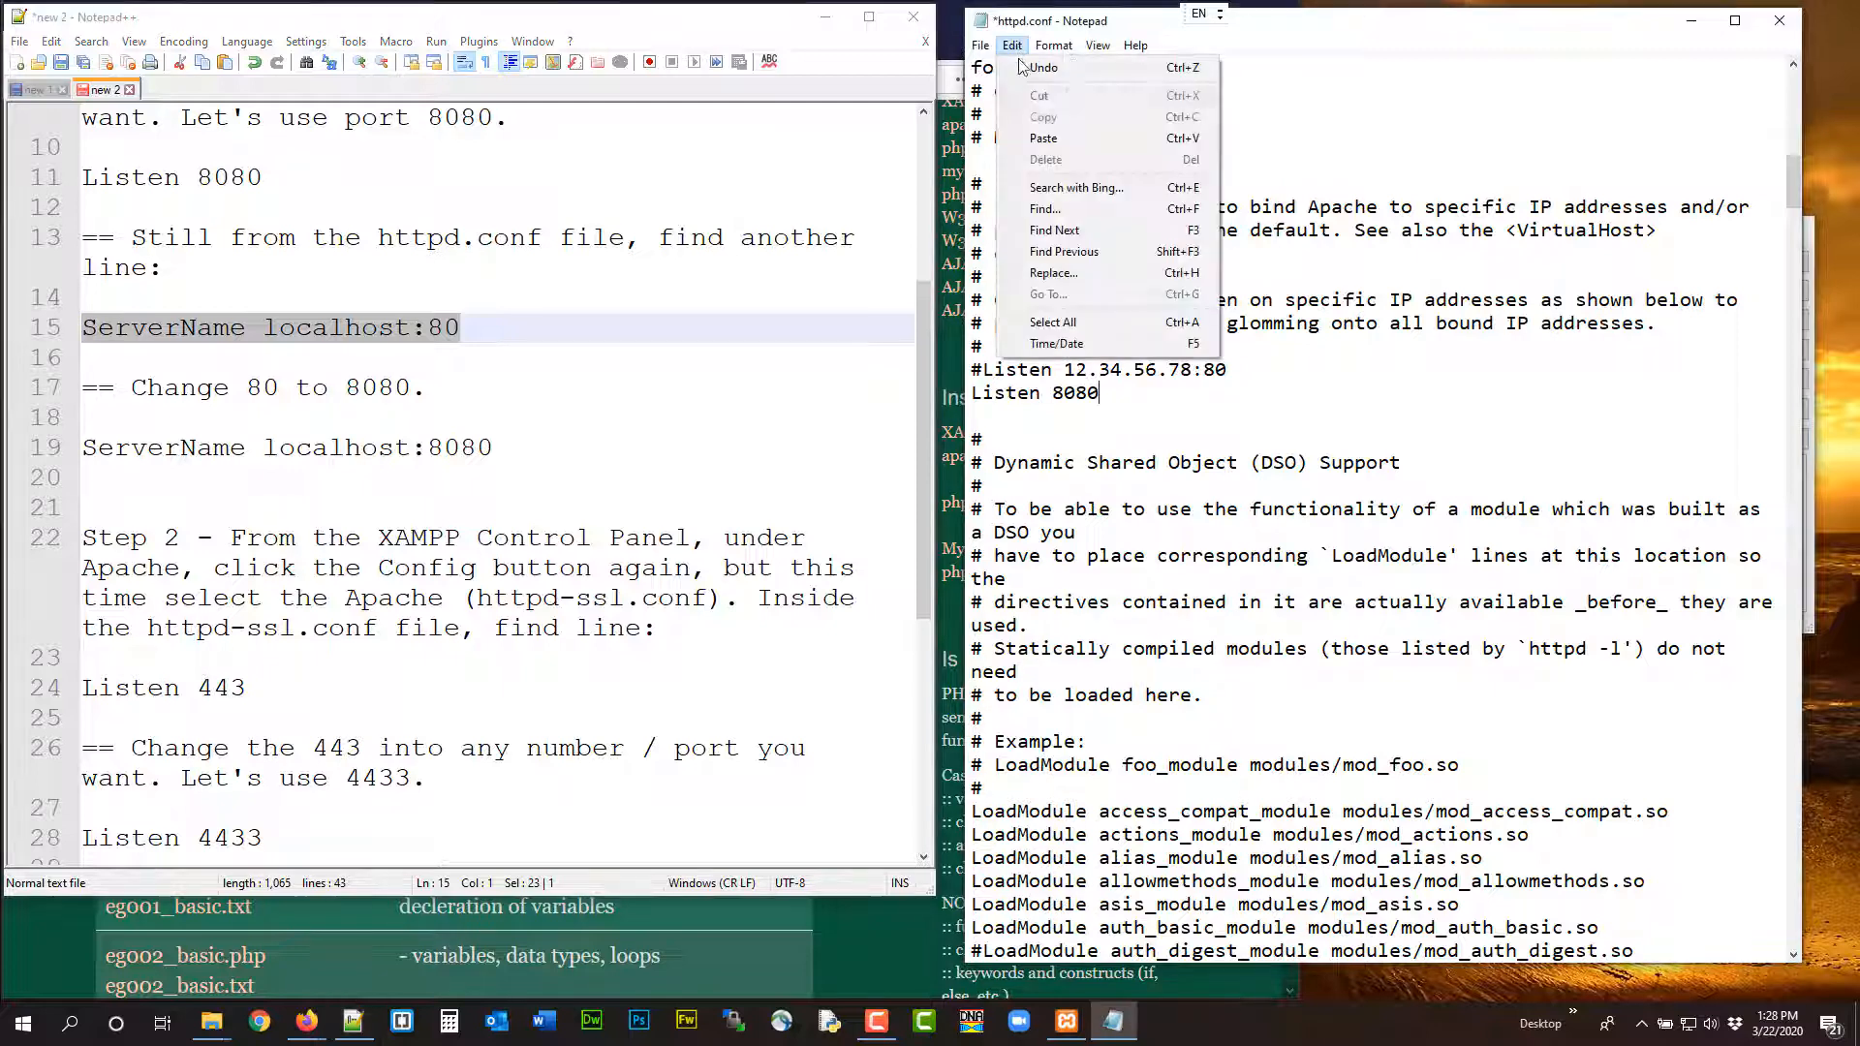
pyautogui.click(1062, 215)
pyautogui.hotkey('ctrl', 'v')
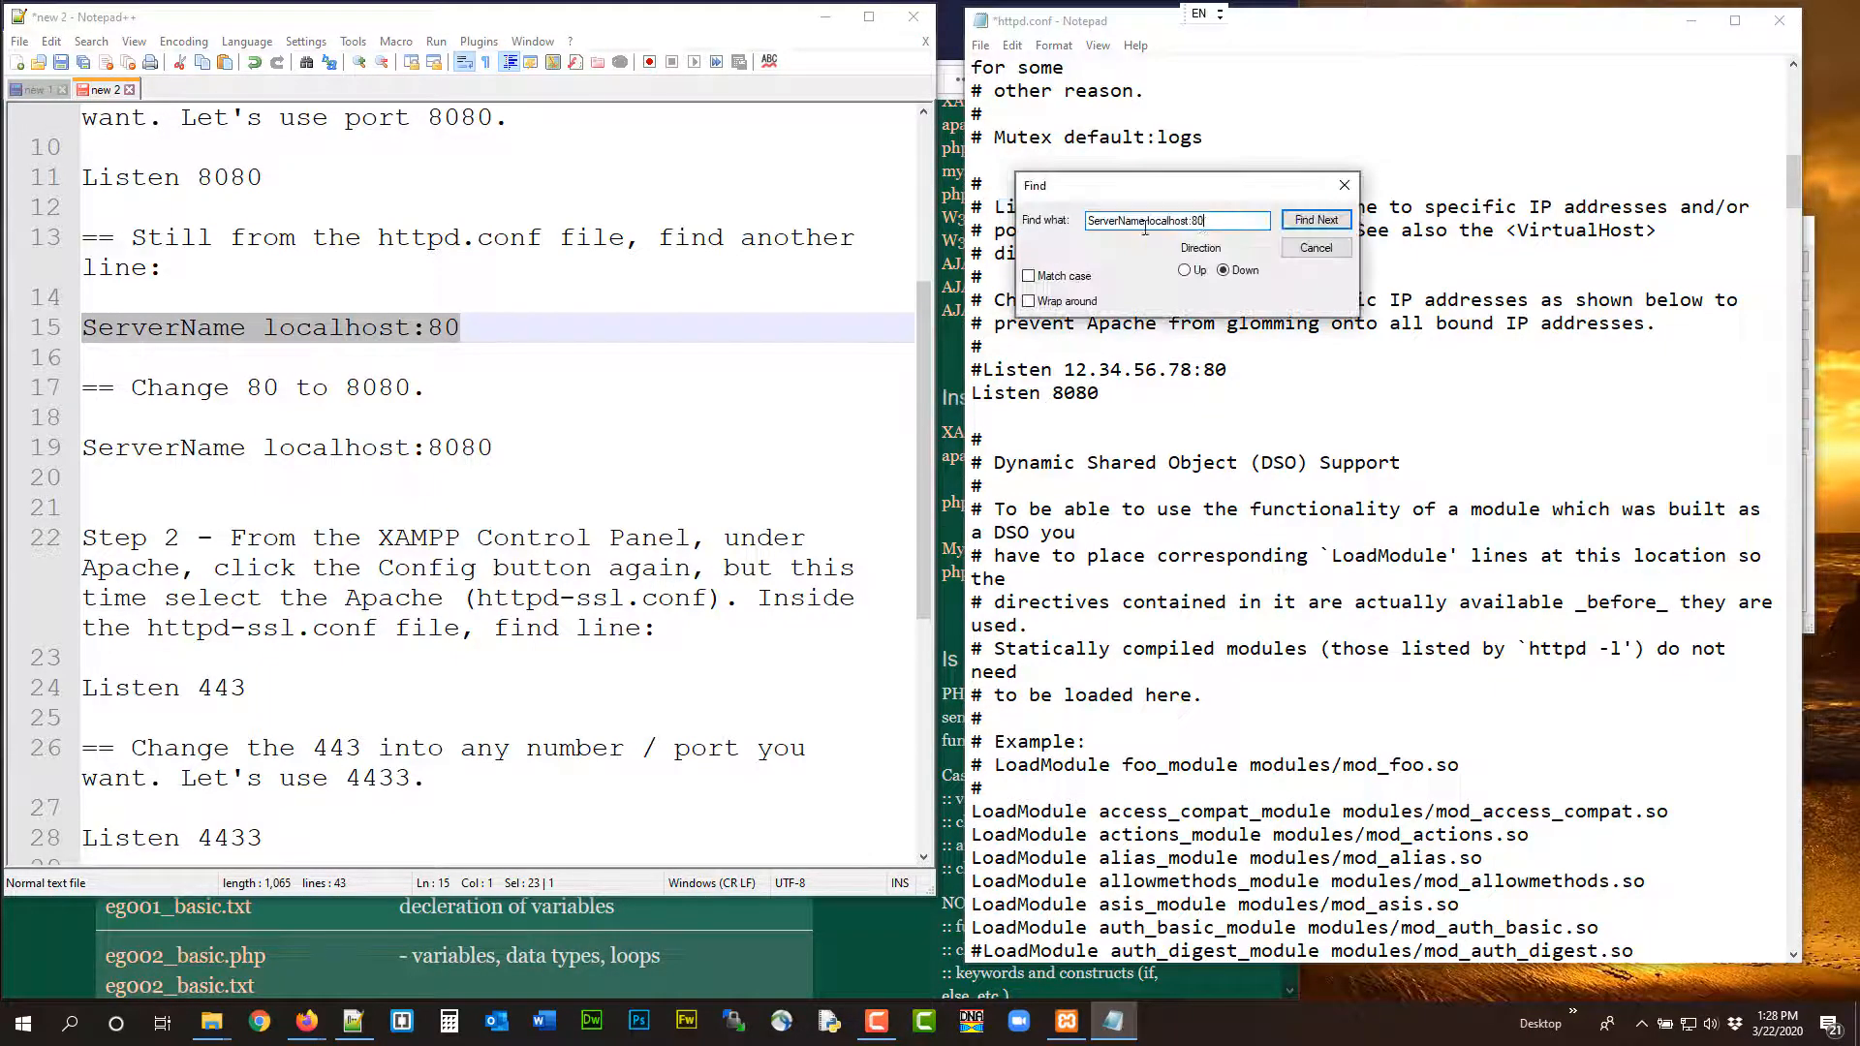
pyautogui.click(1310, 220)
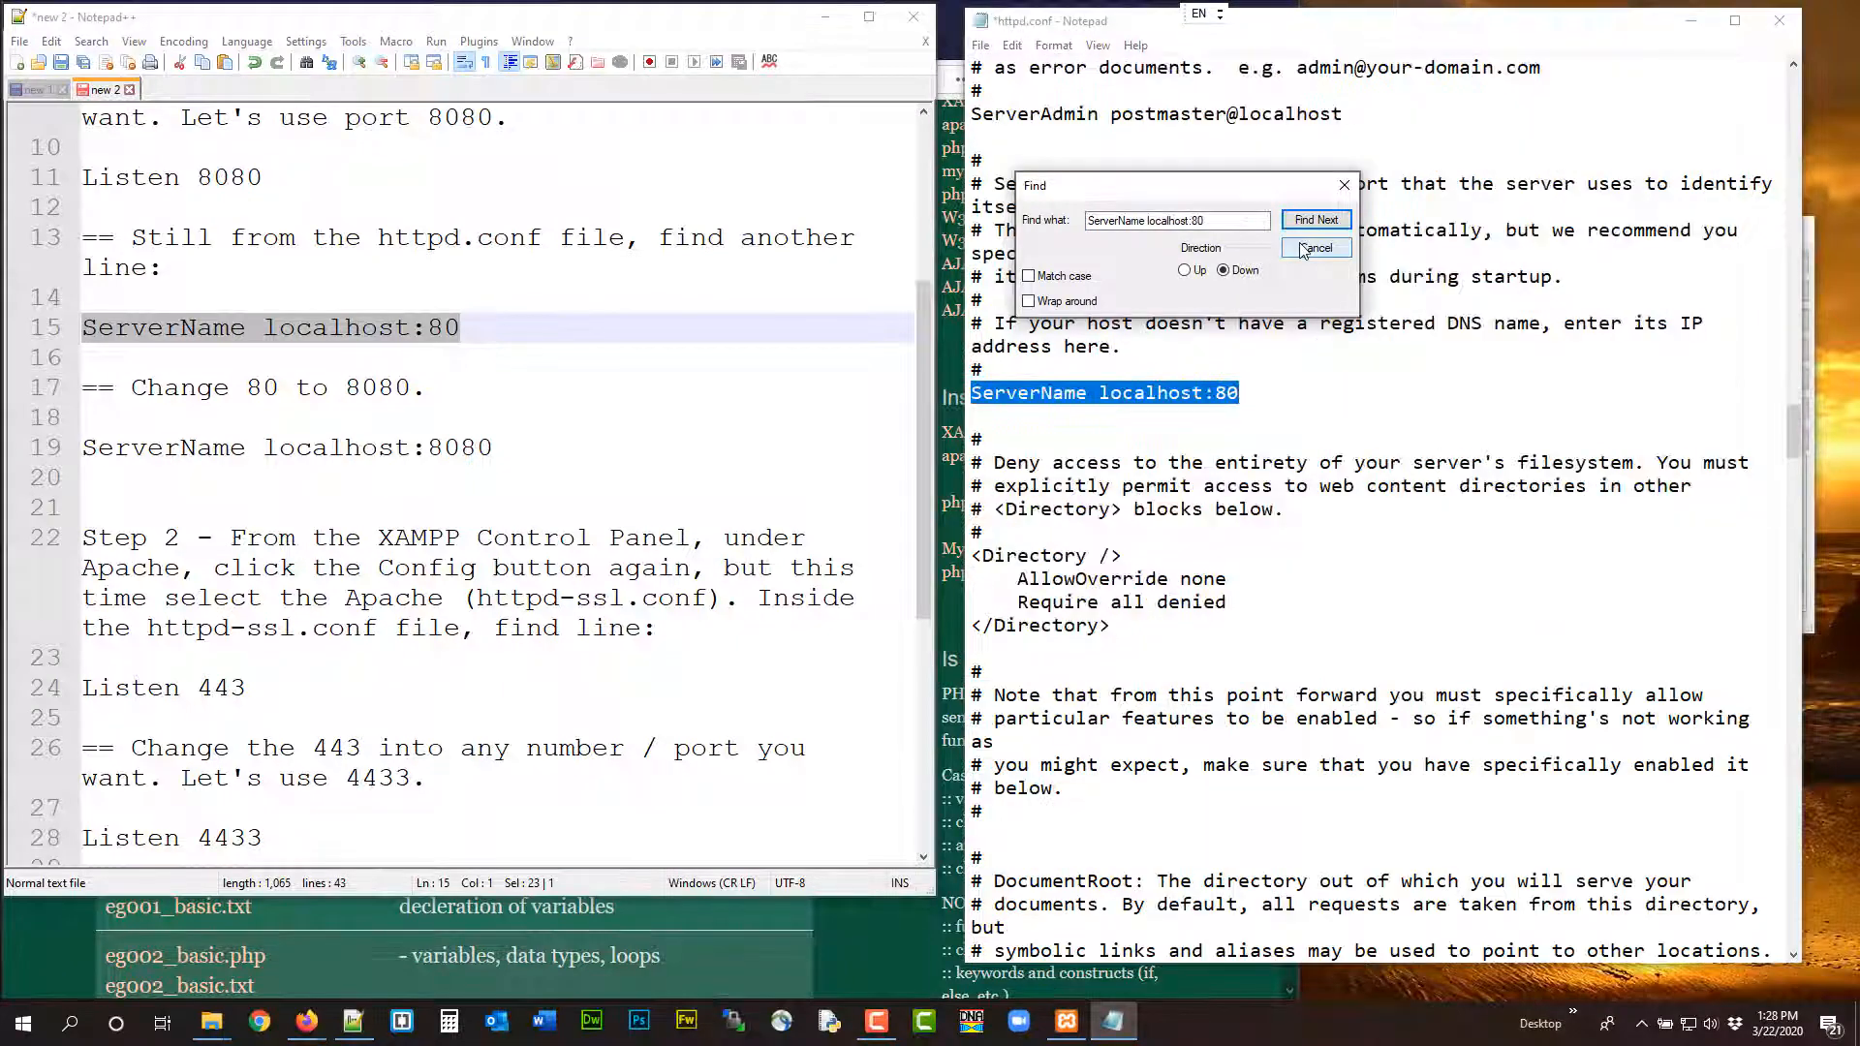
pyautogui.click(1303, 250)
# Change the ServerName line to localhost:8080, then save and close httpd.conf
pyautogui.press('End')
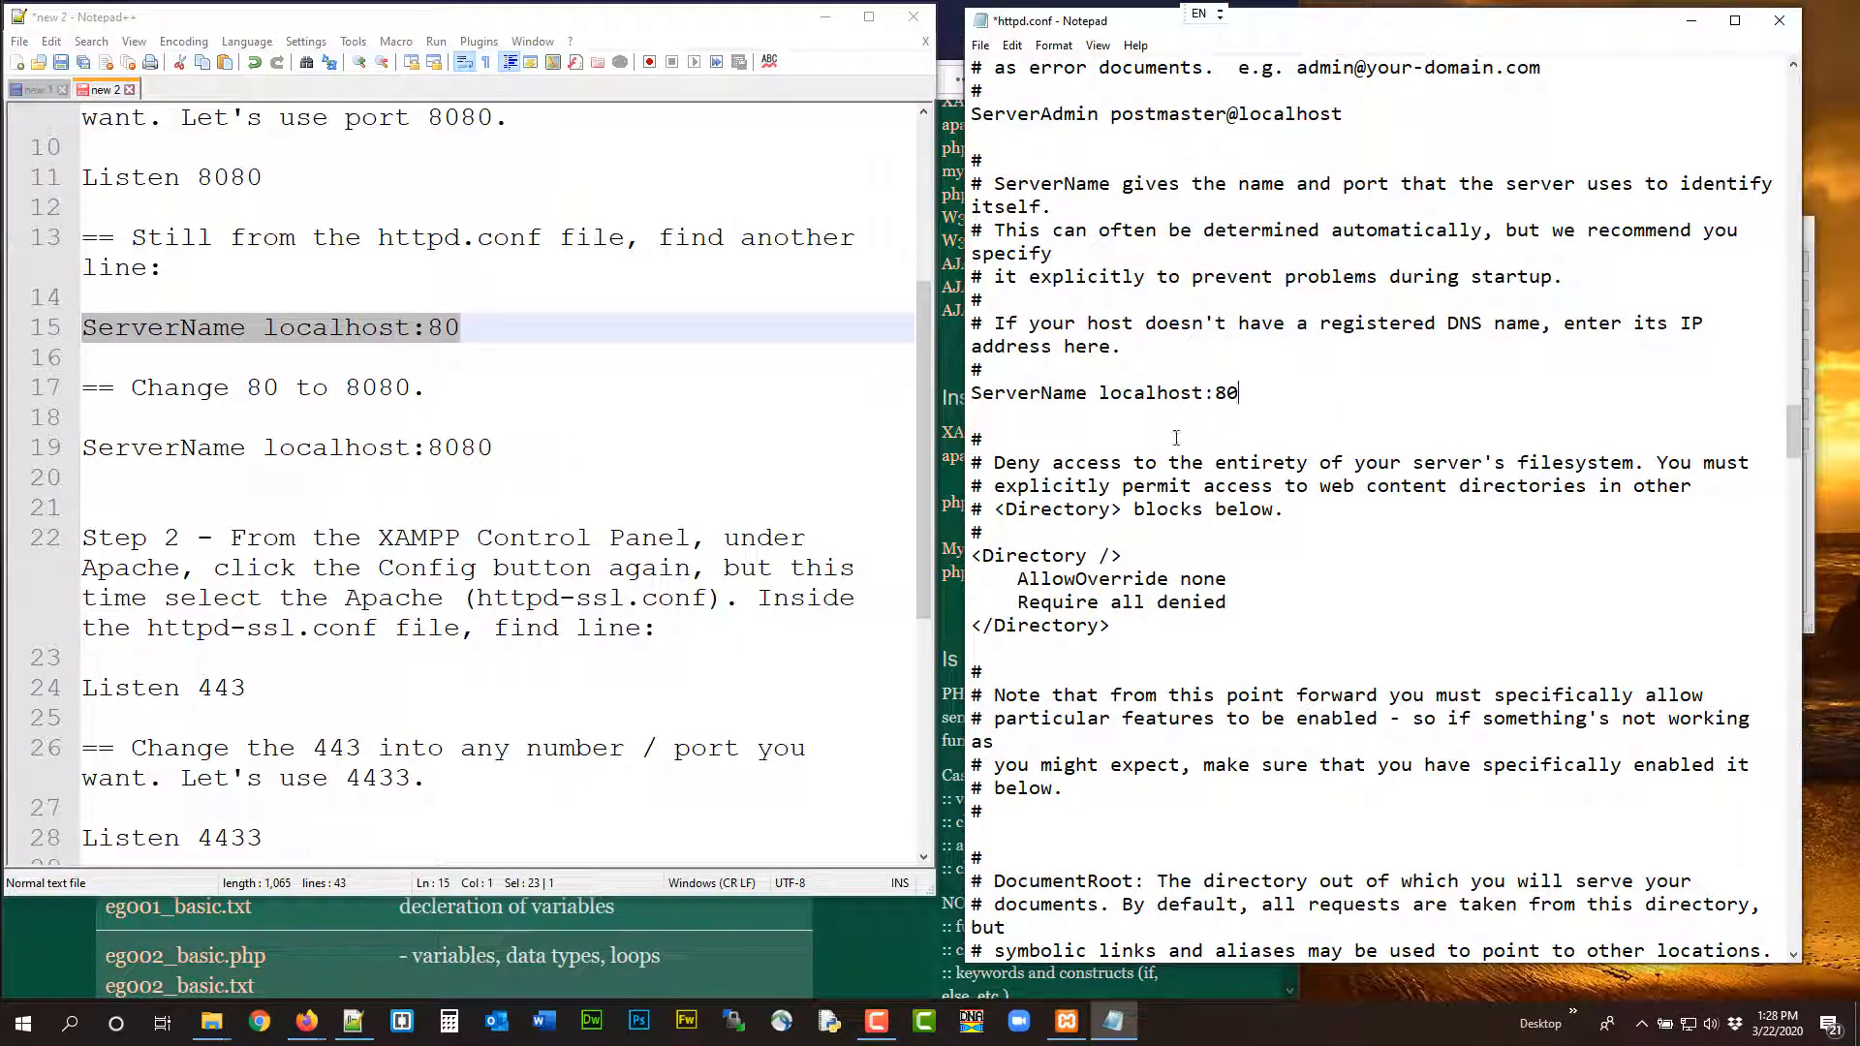
pyautogui.write('80')
pyautogui.click(981, 45)
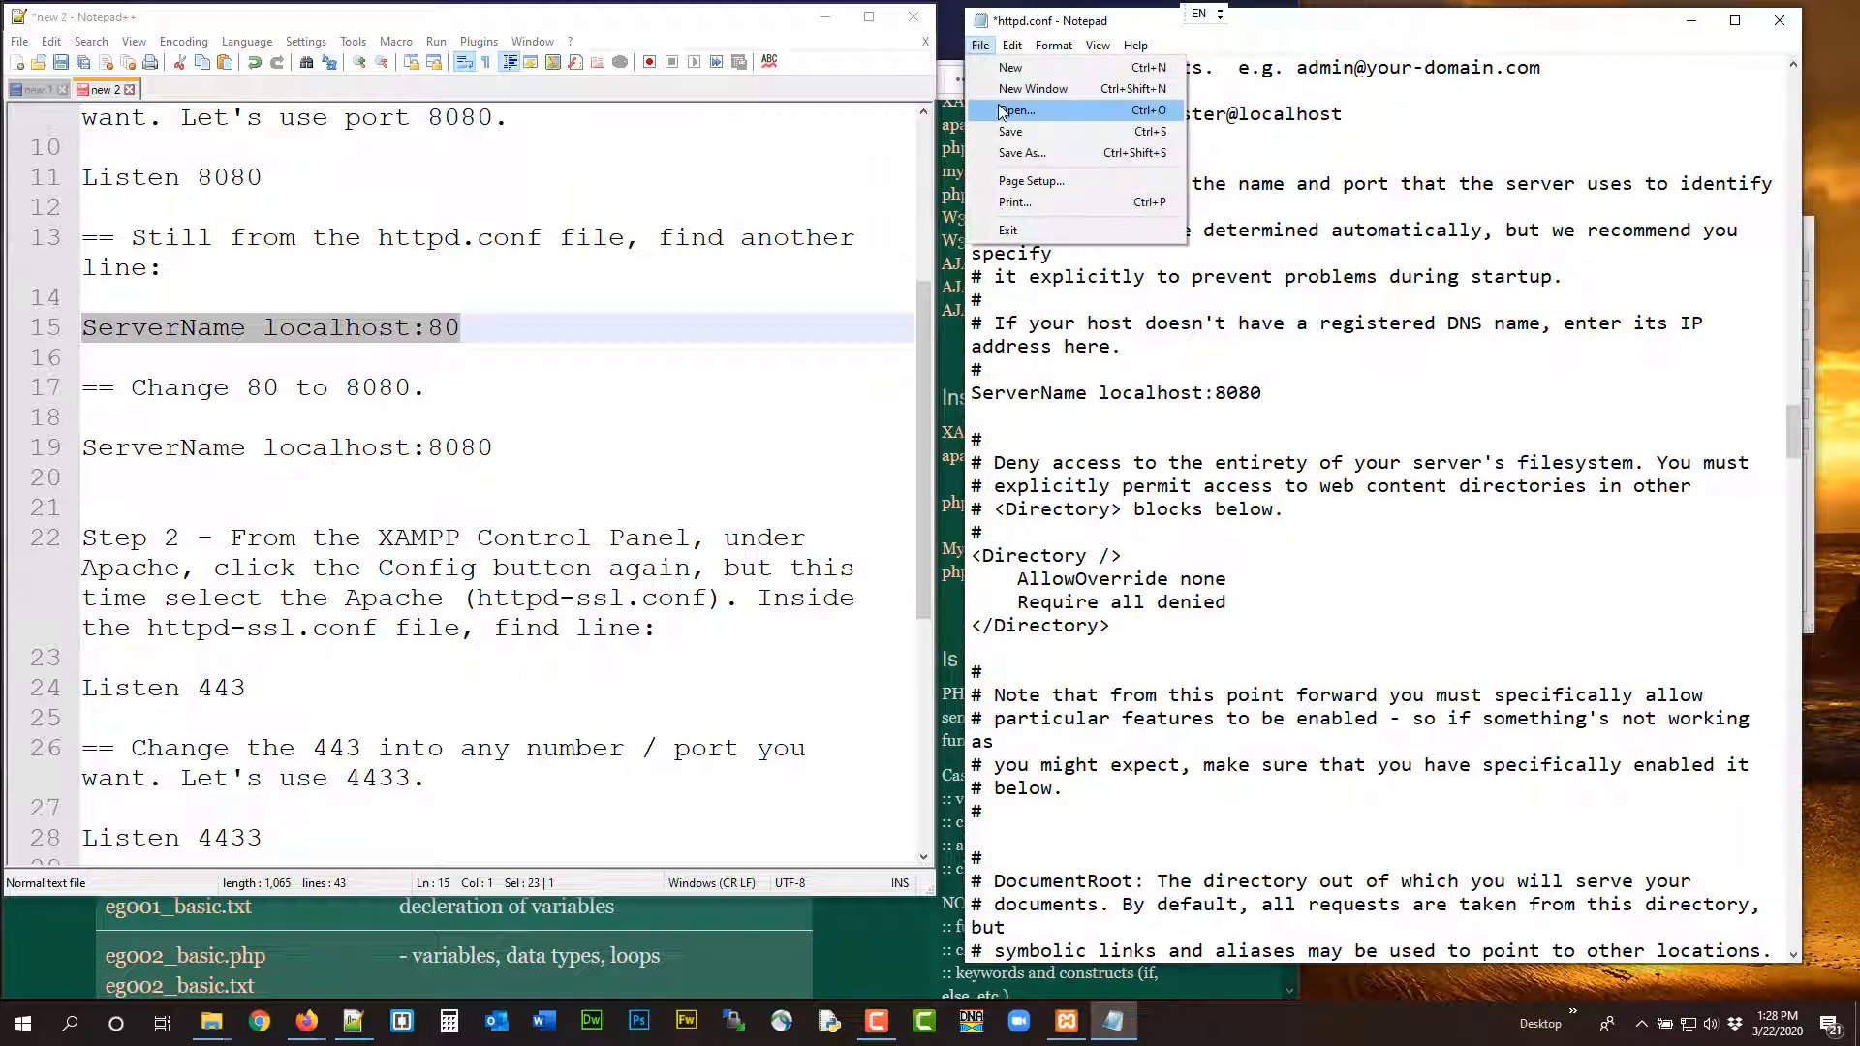
pyautogui.click(1035, 131)
pyautogui.click(1779, 21)
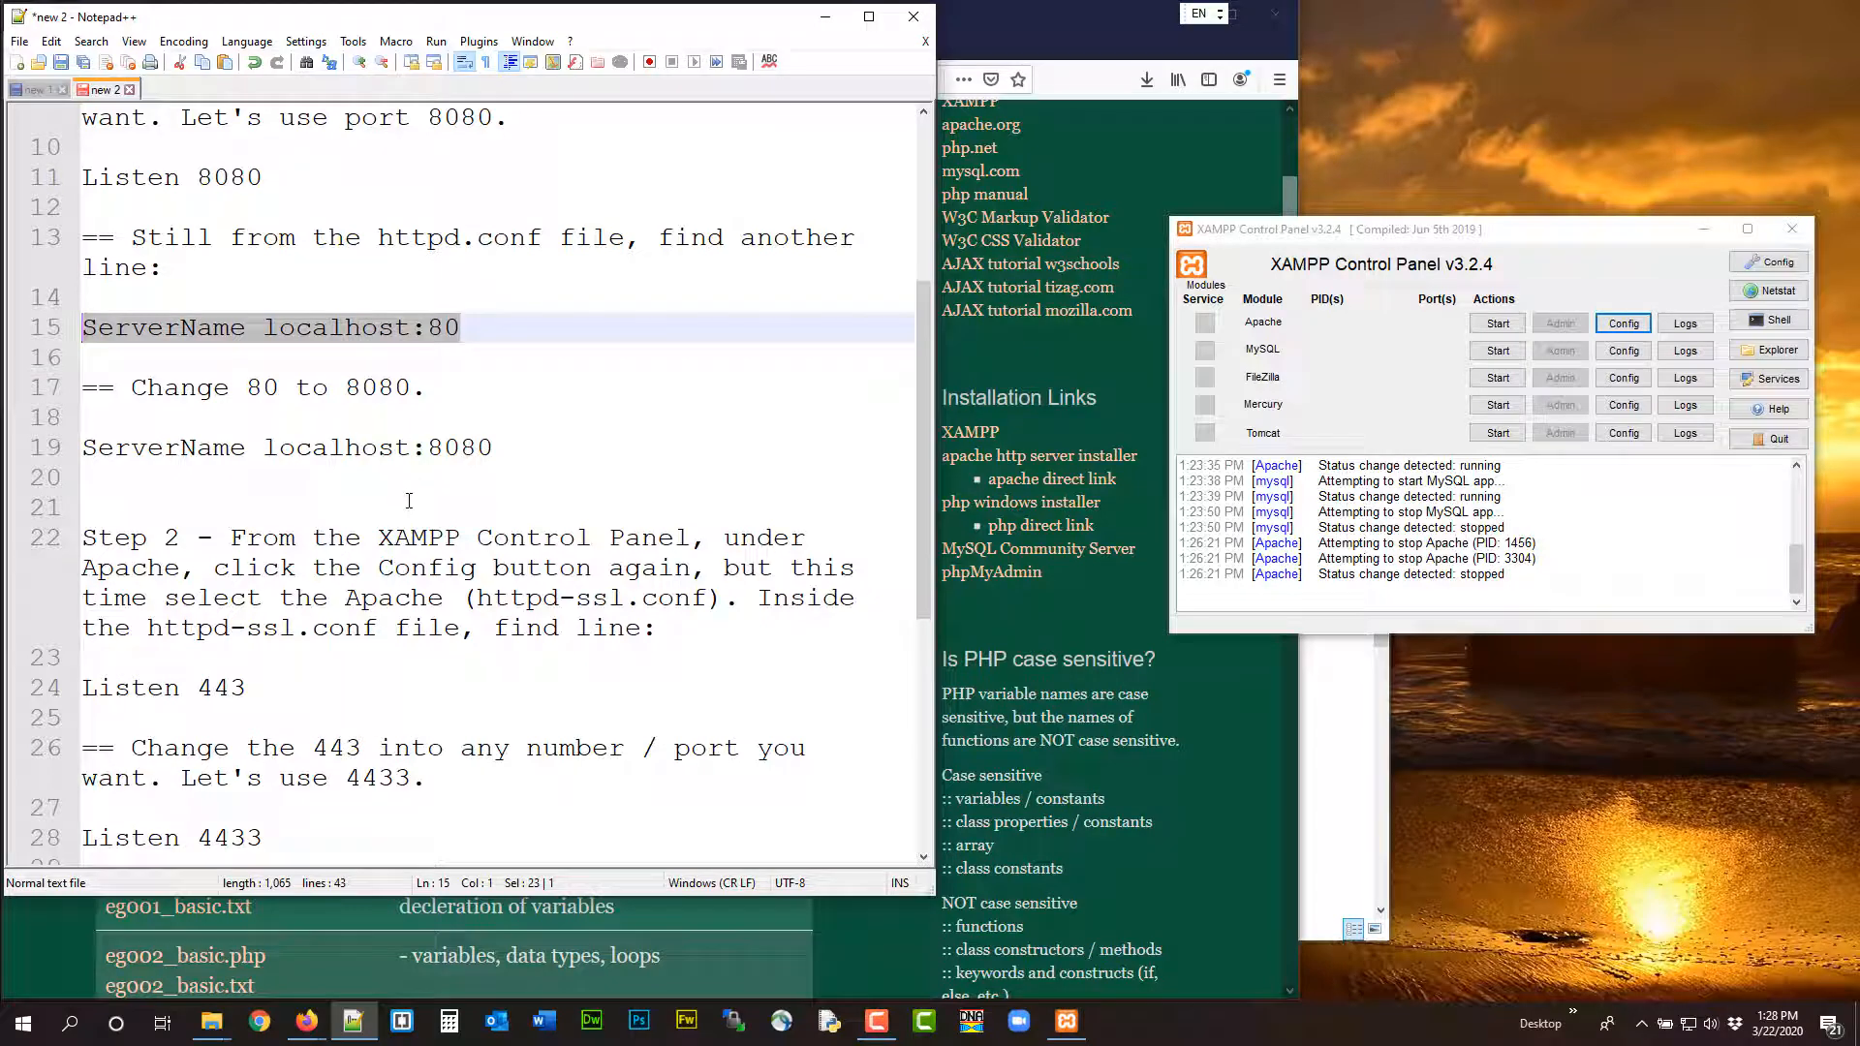
# Open Apache's httpd-ssl.conf from the XAMPP Control Panel, as Step 2 of the instructions describes
pyautogui.scroll(-4, 410, 500)
pyautogui.scroll(4, 418, 498)
pyautogui.click(1623, 323)
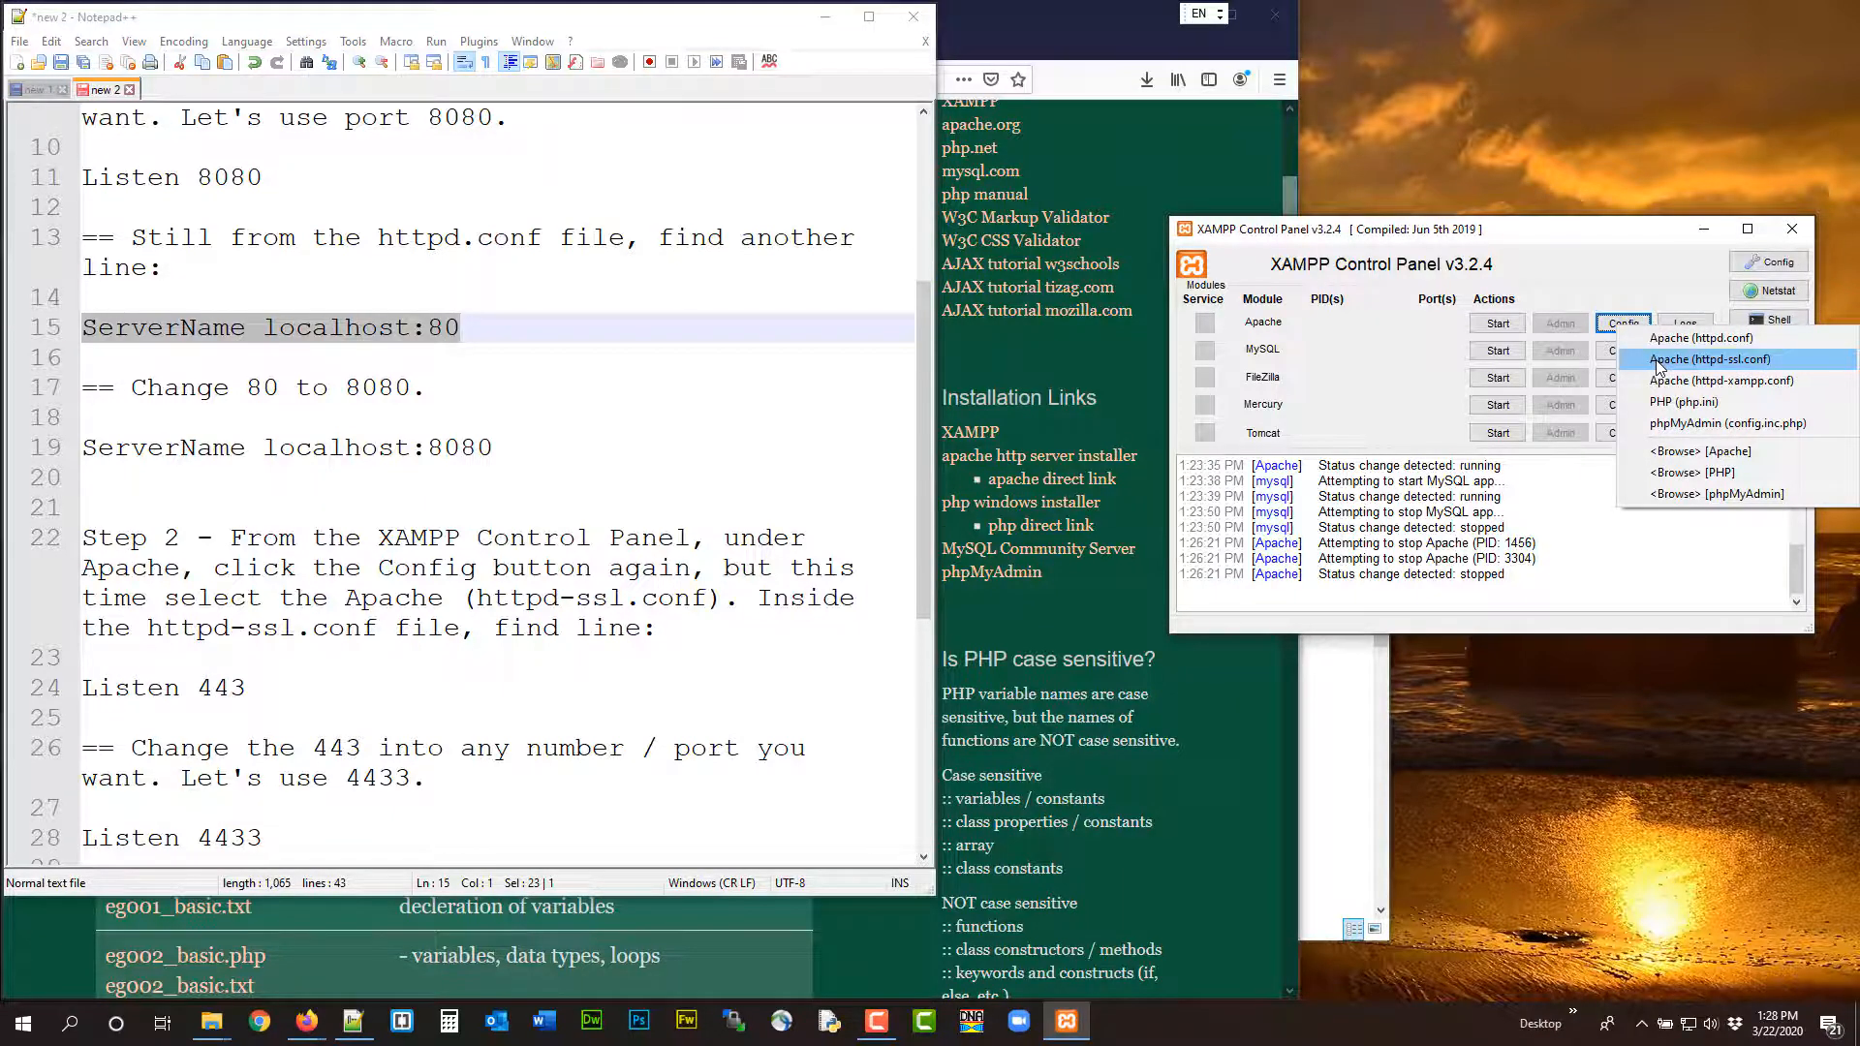
pyautogui.click(1656, 360)
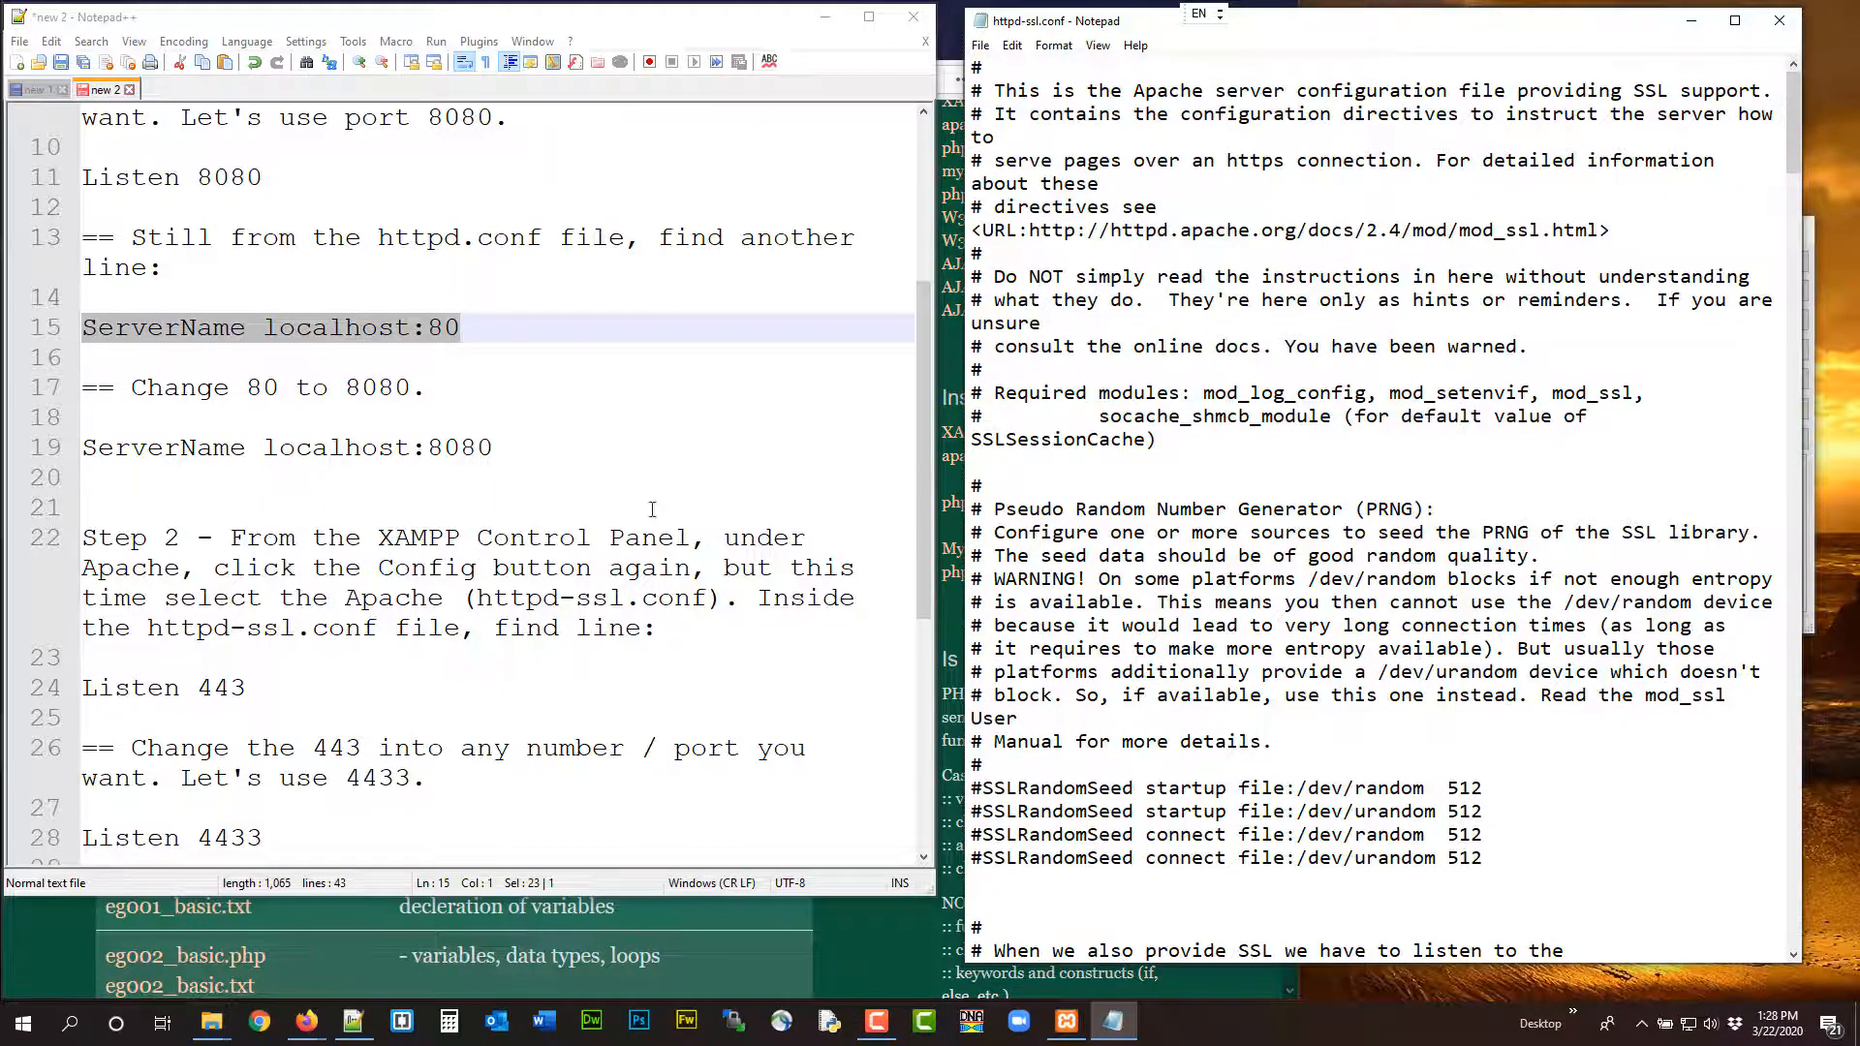
# Change the Listen directive in httpd-ssl.conf to port 4433
pyautogui.scroll(-8, 1161, 276)
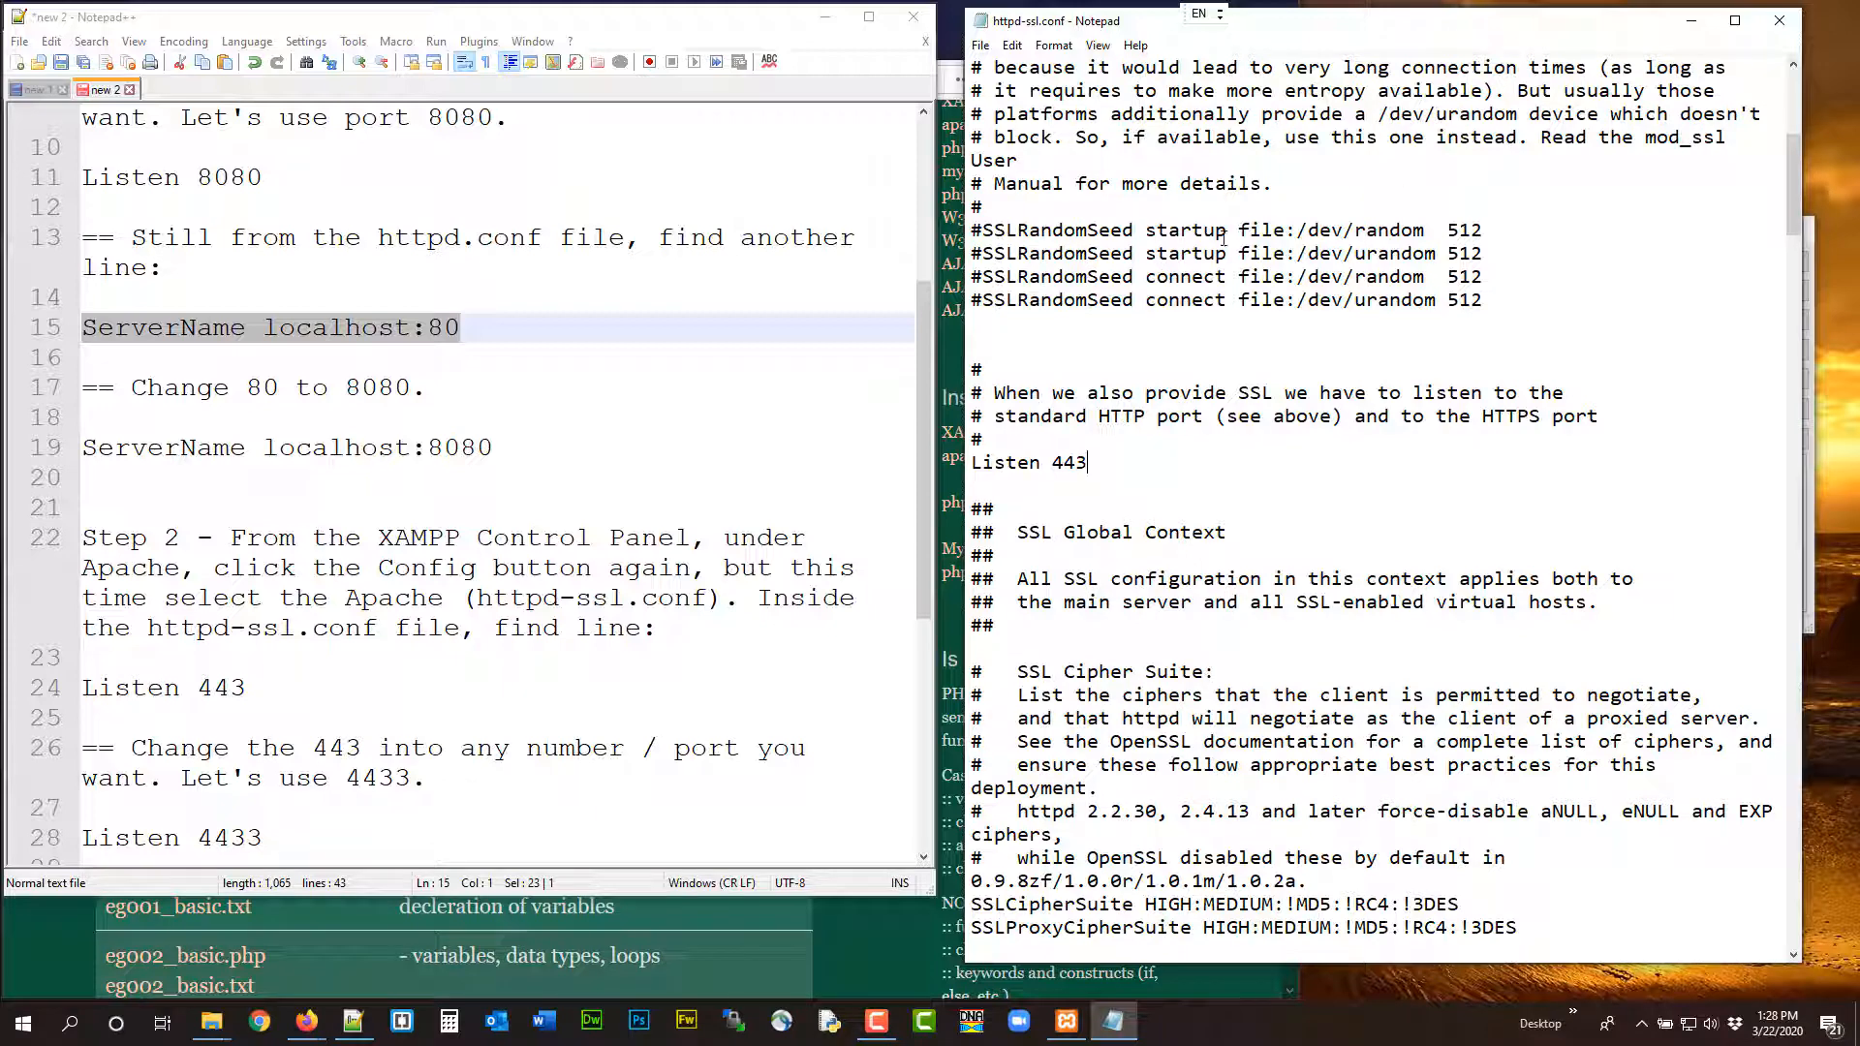
pyautogui.scroll(-4, 554, 366)
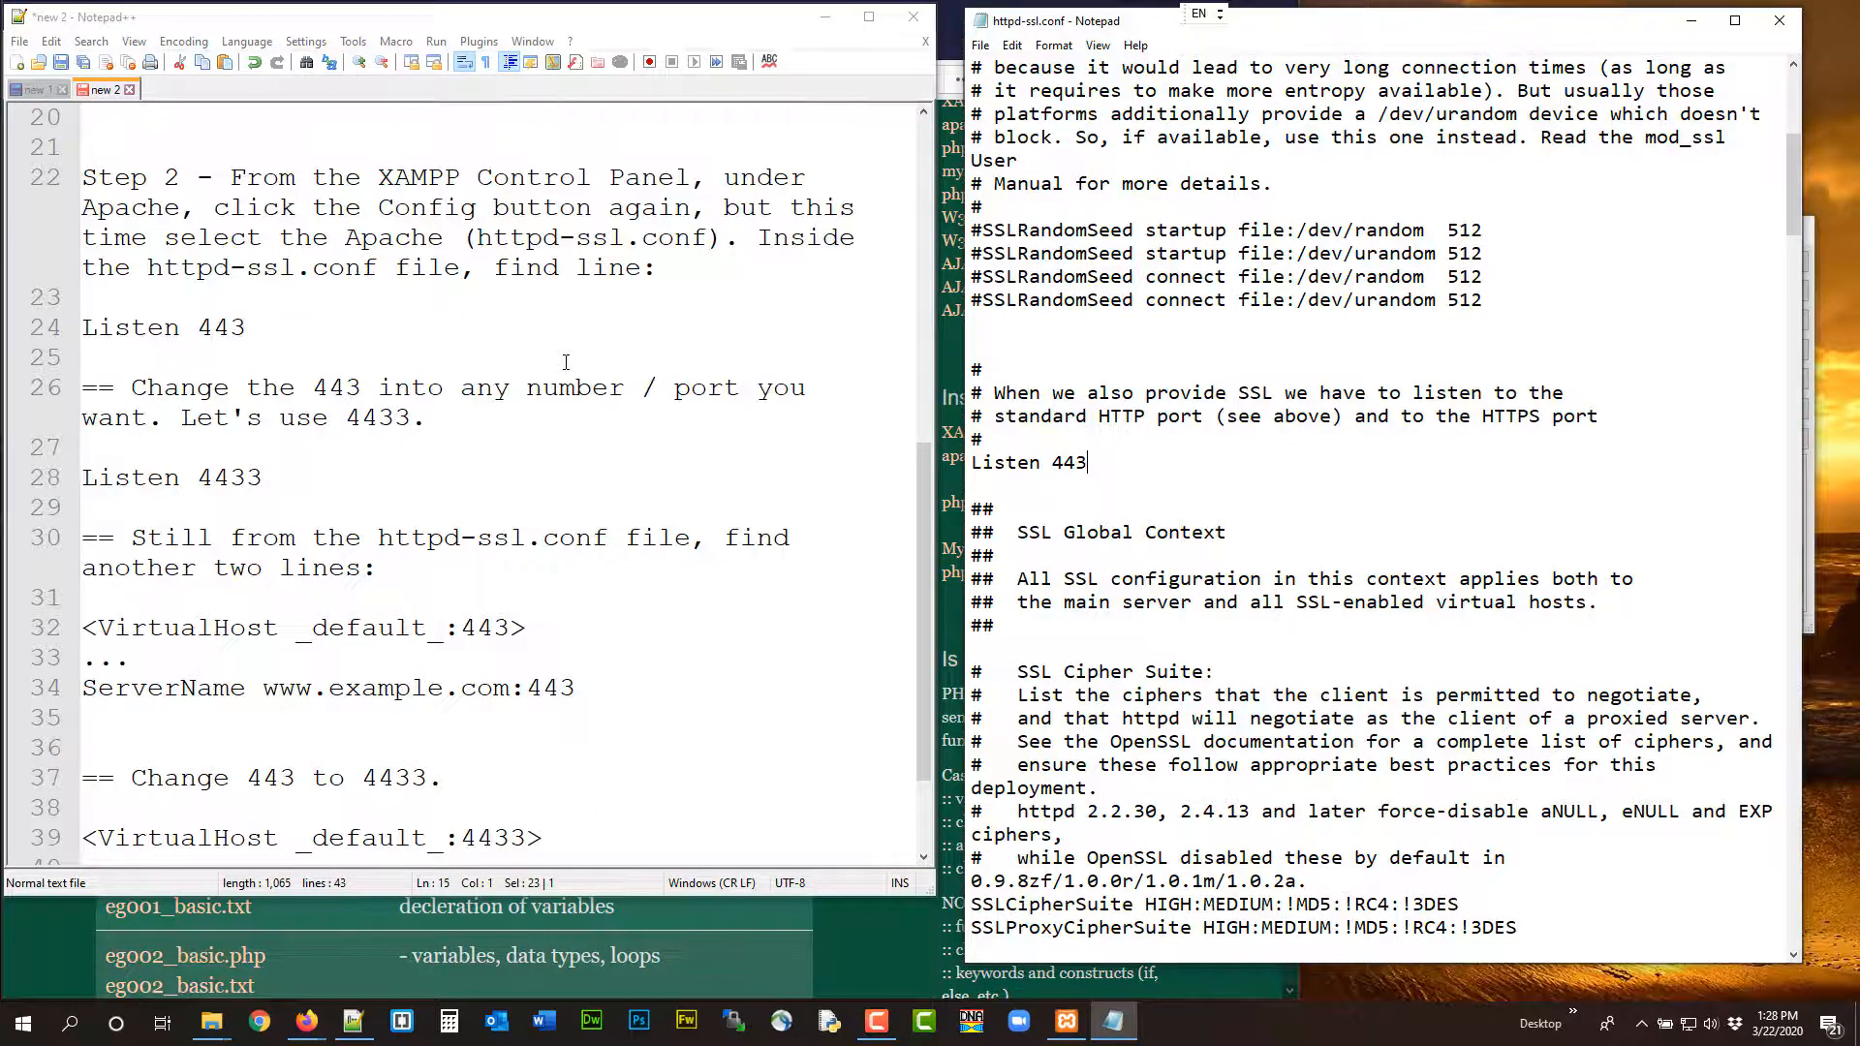
pyautogui.write('3')
# Change the VirtualHost _default_ port to 4433 in httpd-ssl.conf, then save and close the file
pyautogui.scroll(-4, 1286, 410)
pyautogui.scroll(-15, 1286, 409)
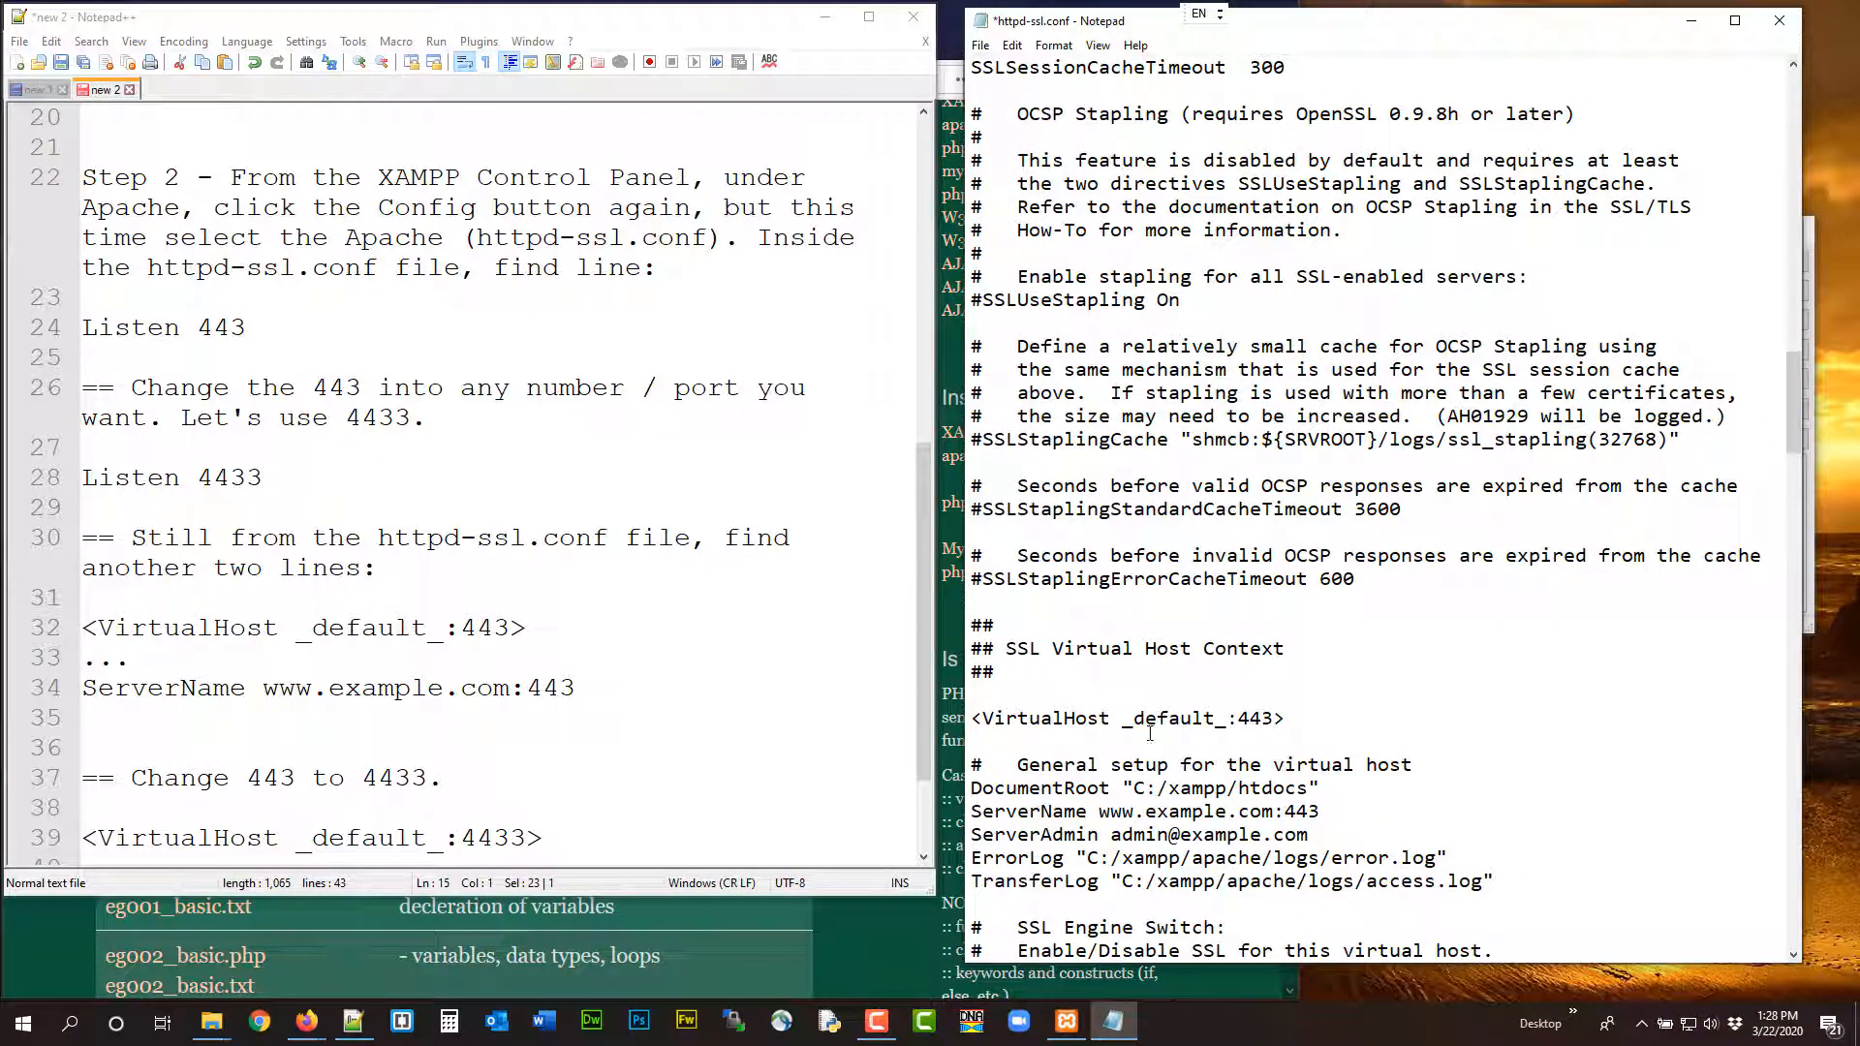
pyautogui.scroll(-2, 657, 602)
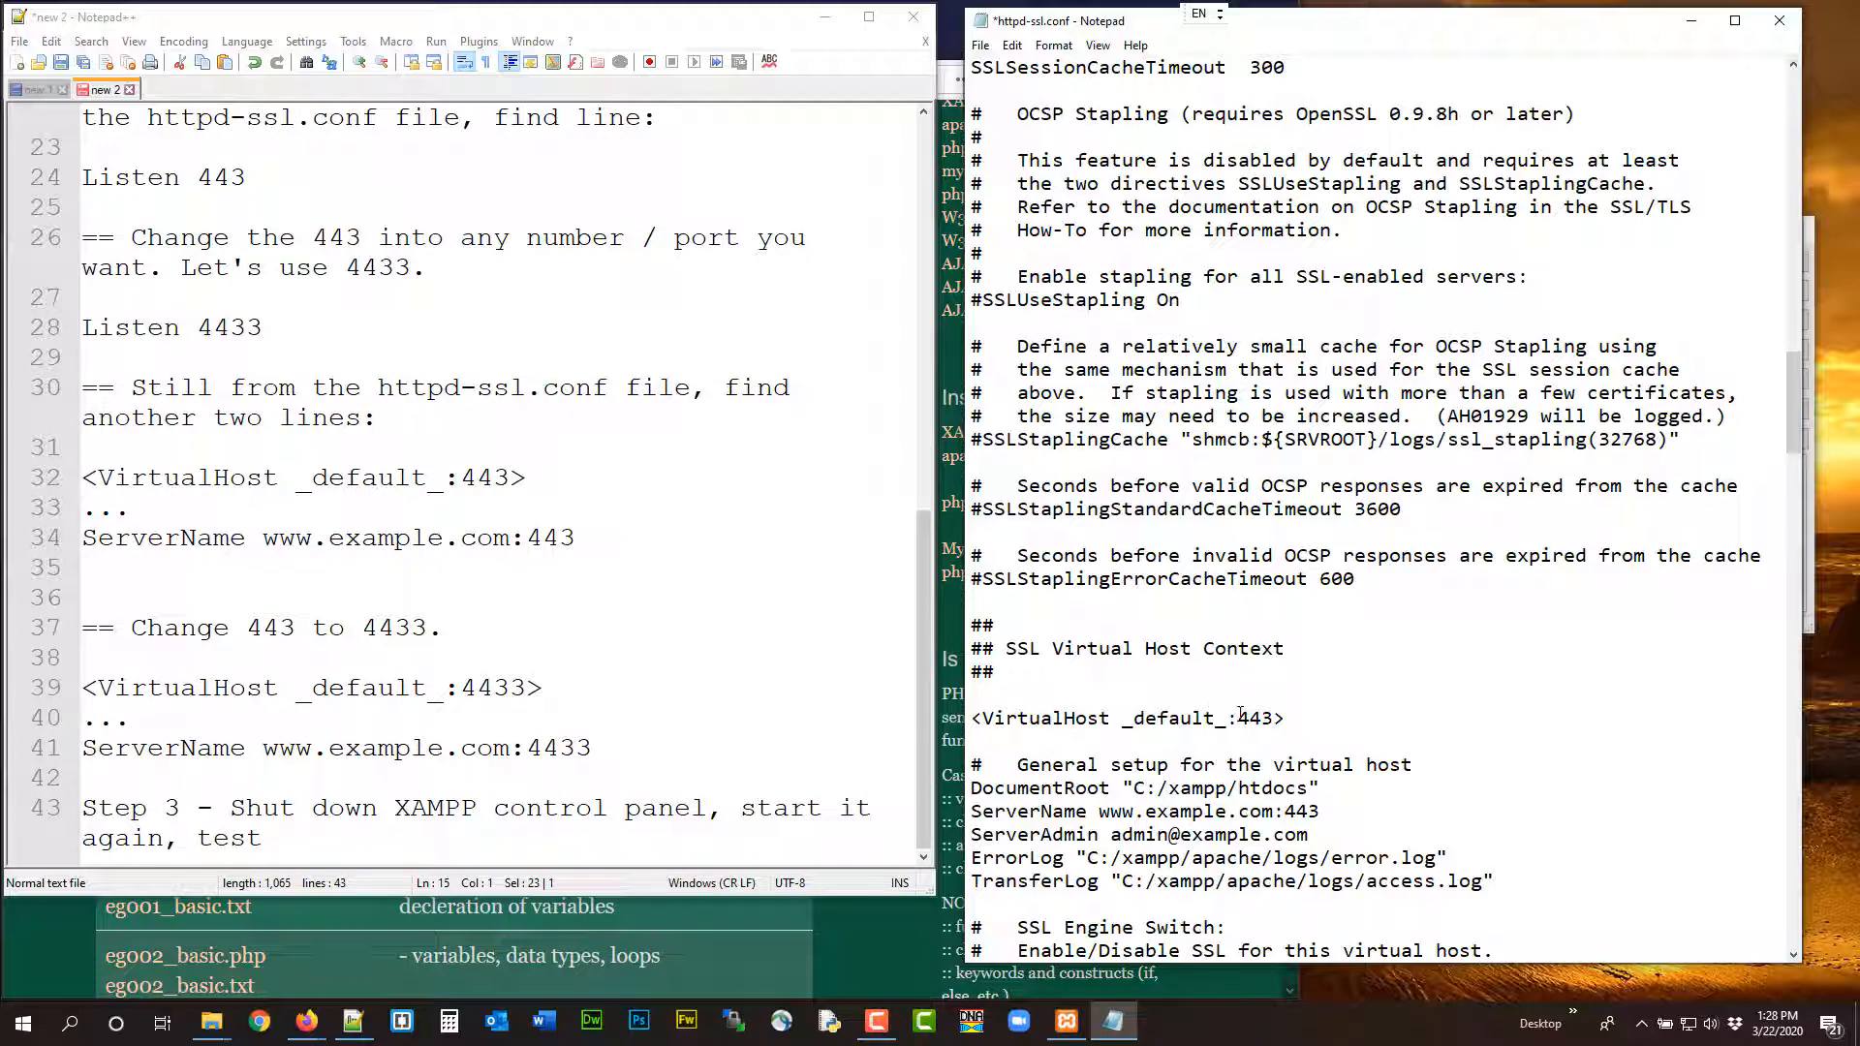
pyautogui.click(1271, 718)
pyautogui.write('3')
pyautogui.click(981, 45)
pyautogui.click(1010, 130)
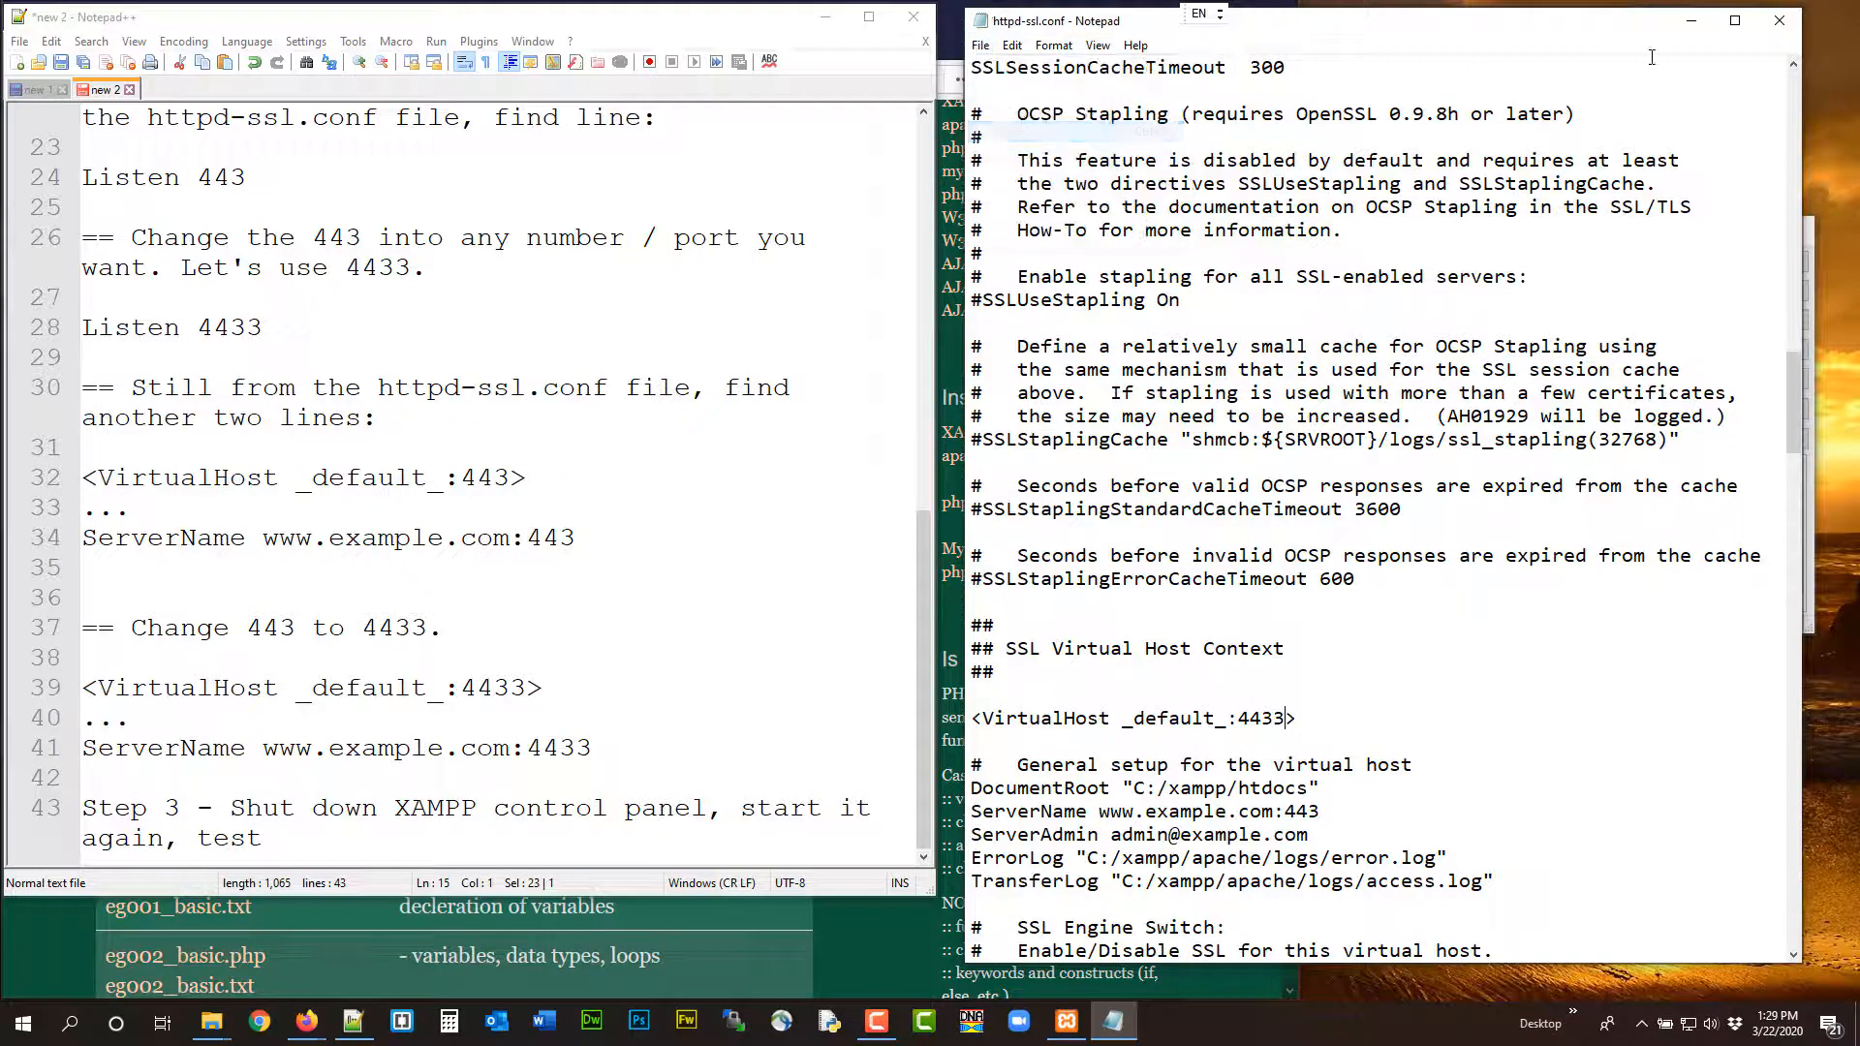
pyautogui.click(1781, 23)
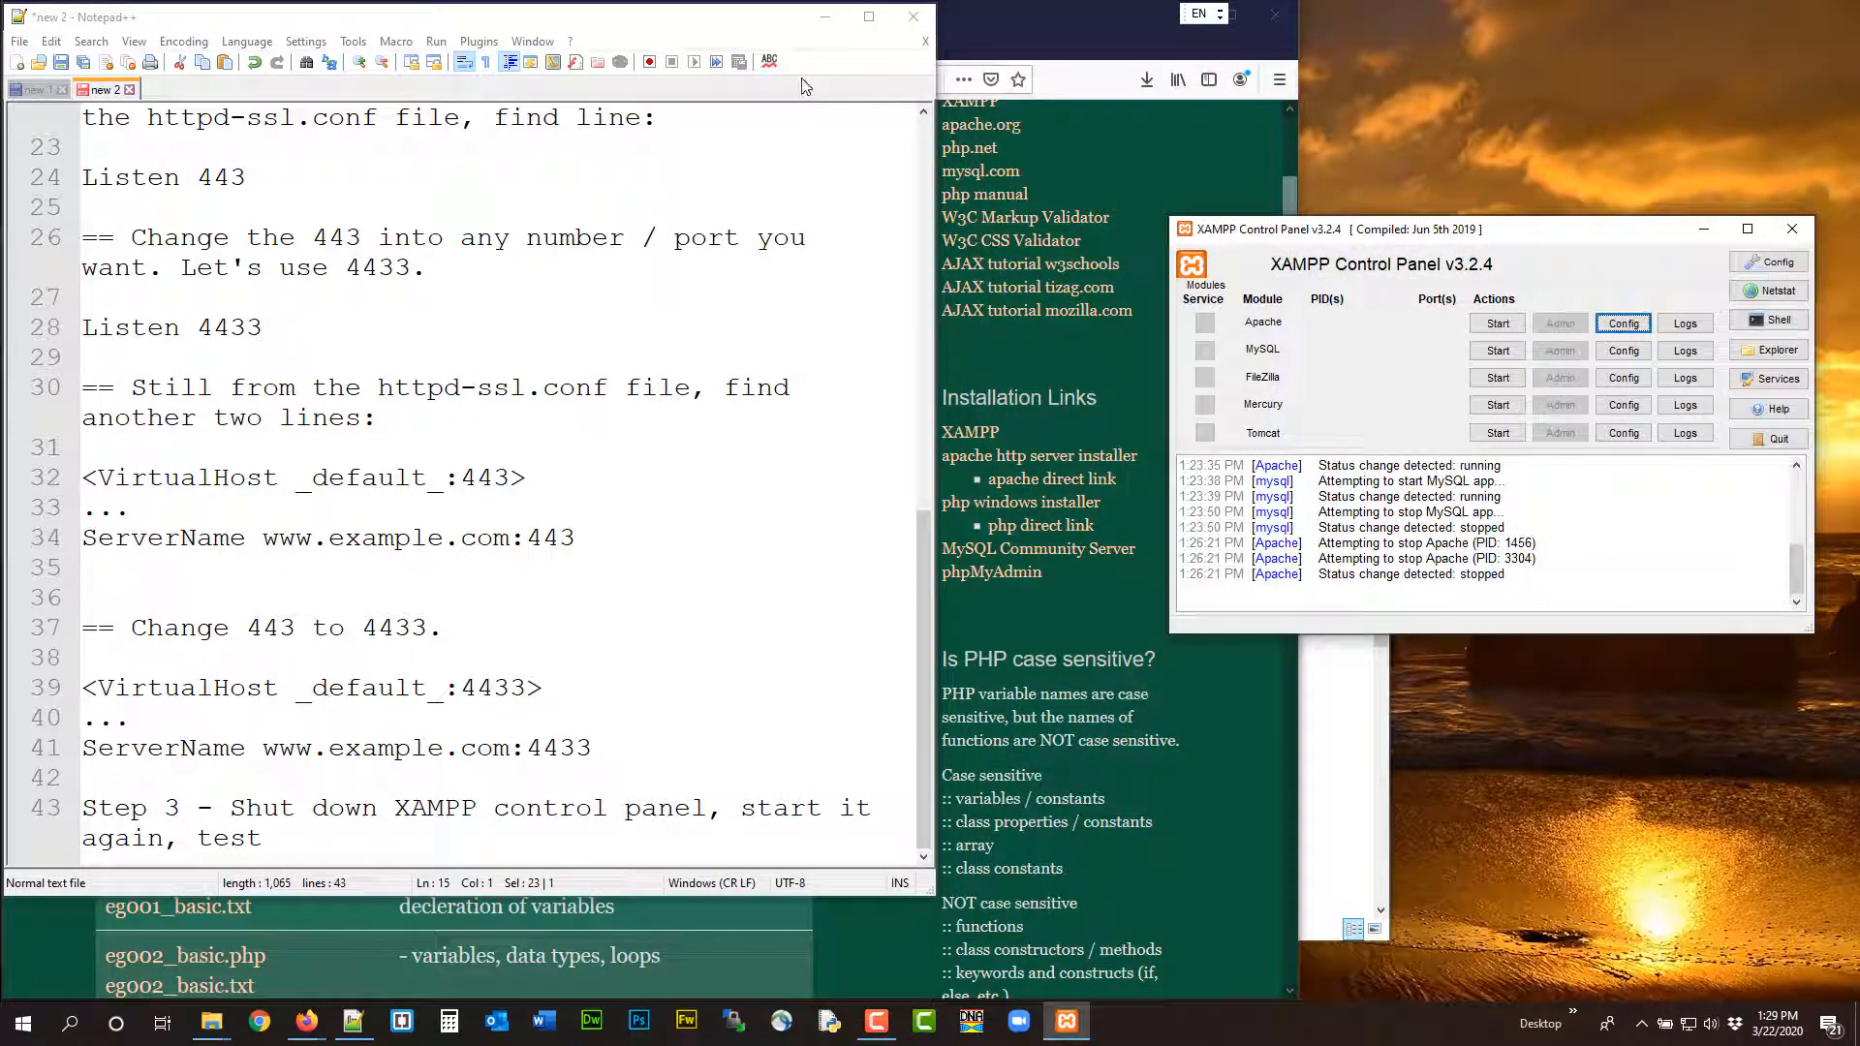
# Minimize the Notepad++ instructions and start the Apache module in the XAMPP Control Panel
pyautogui.click(824, 17)
pyautogui.click(1497, 323)
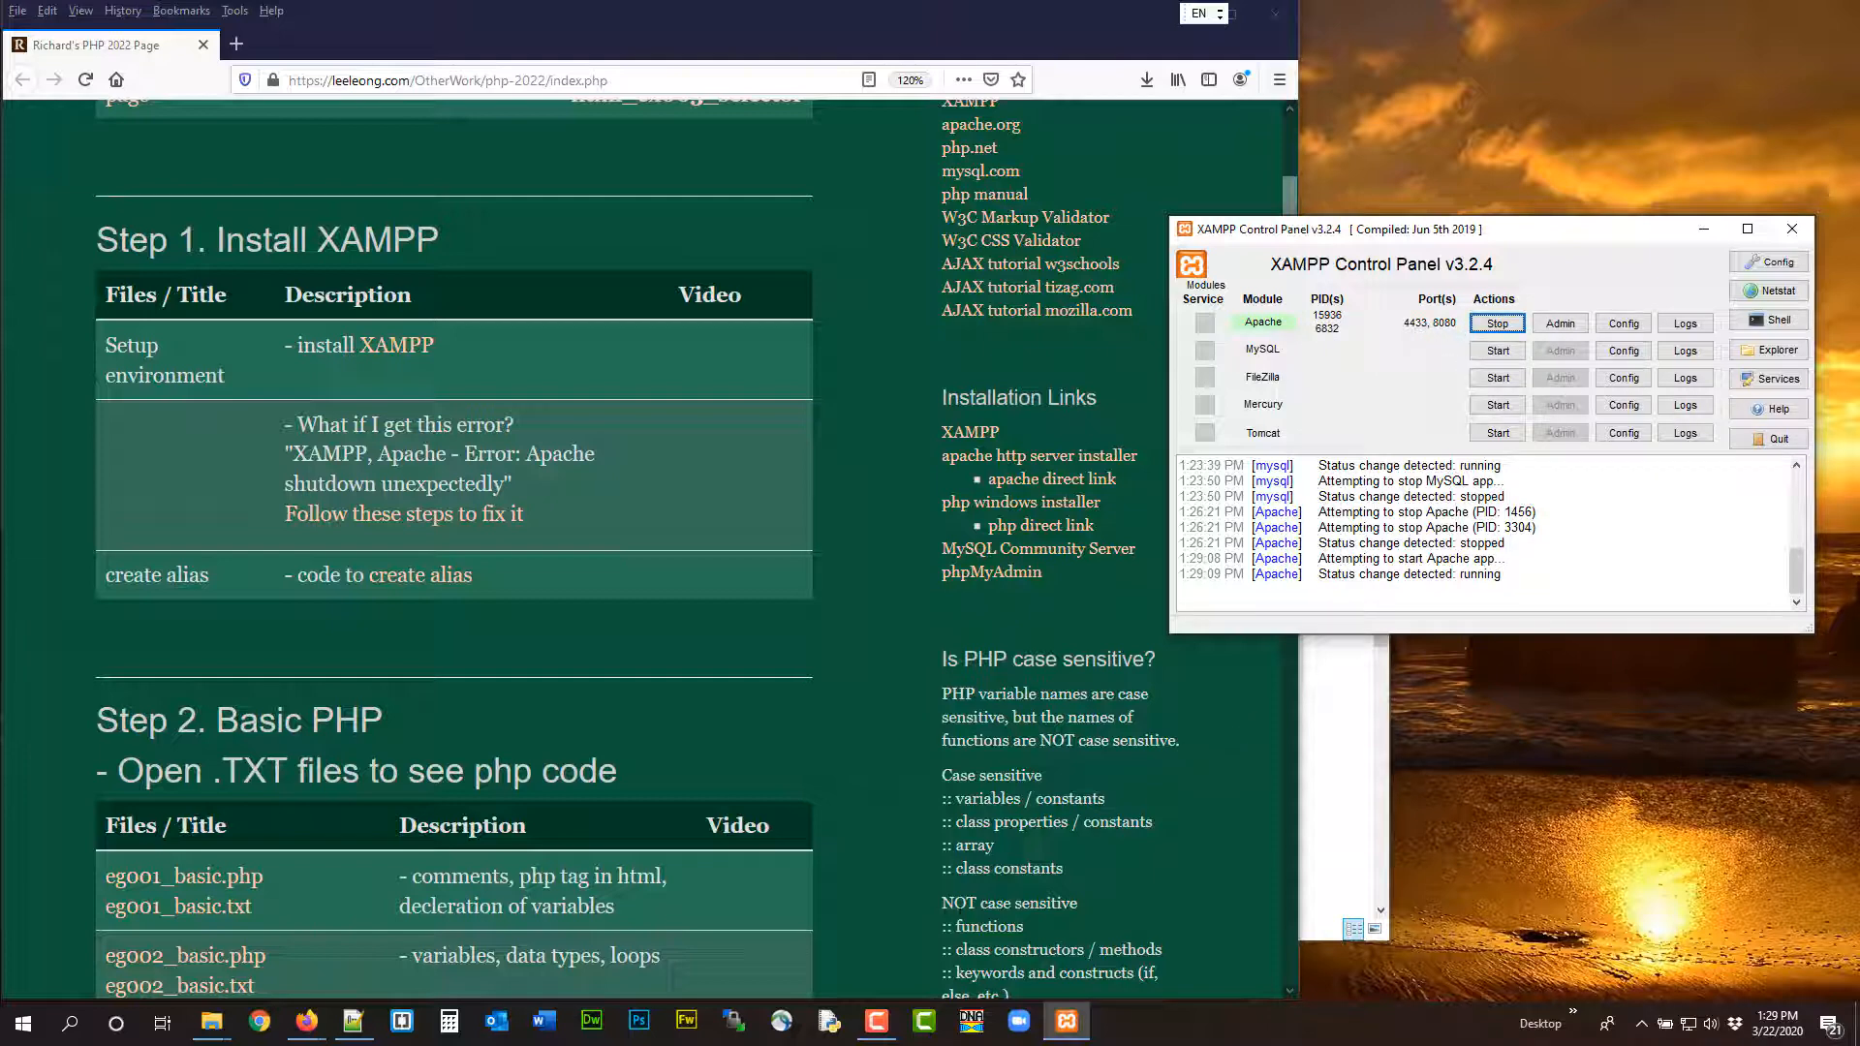
pyautogui.click(346, 1021)
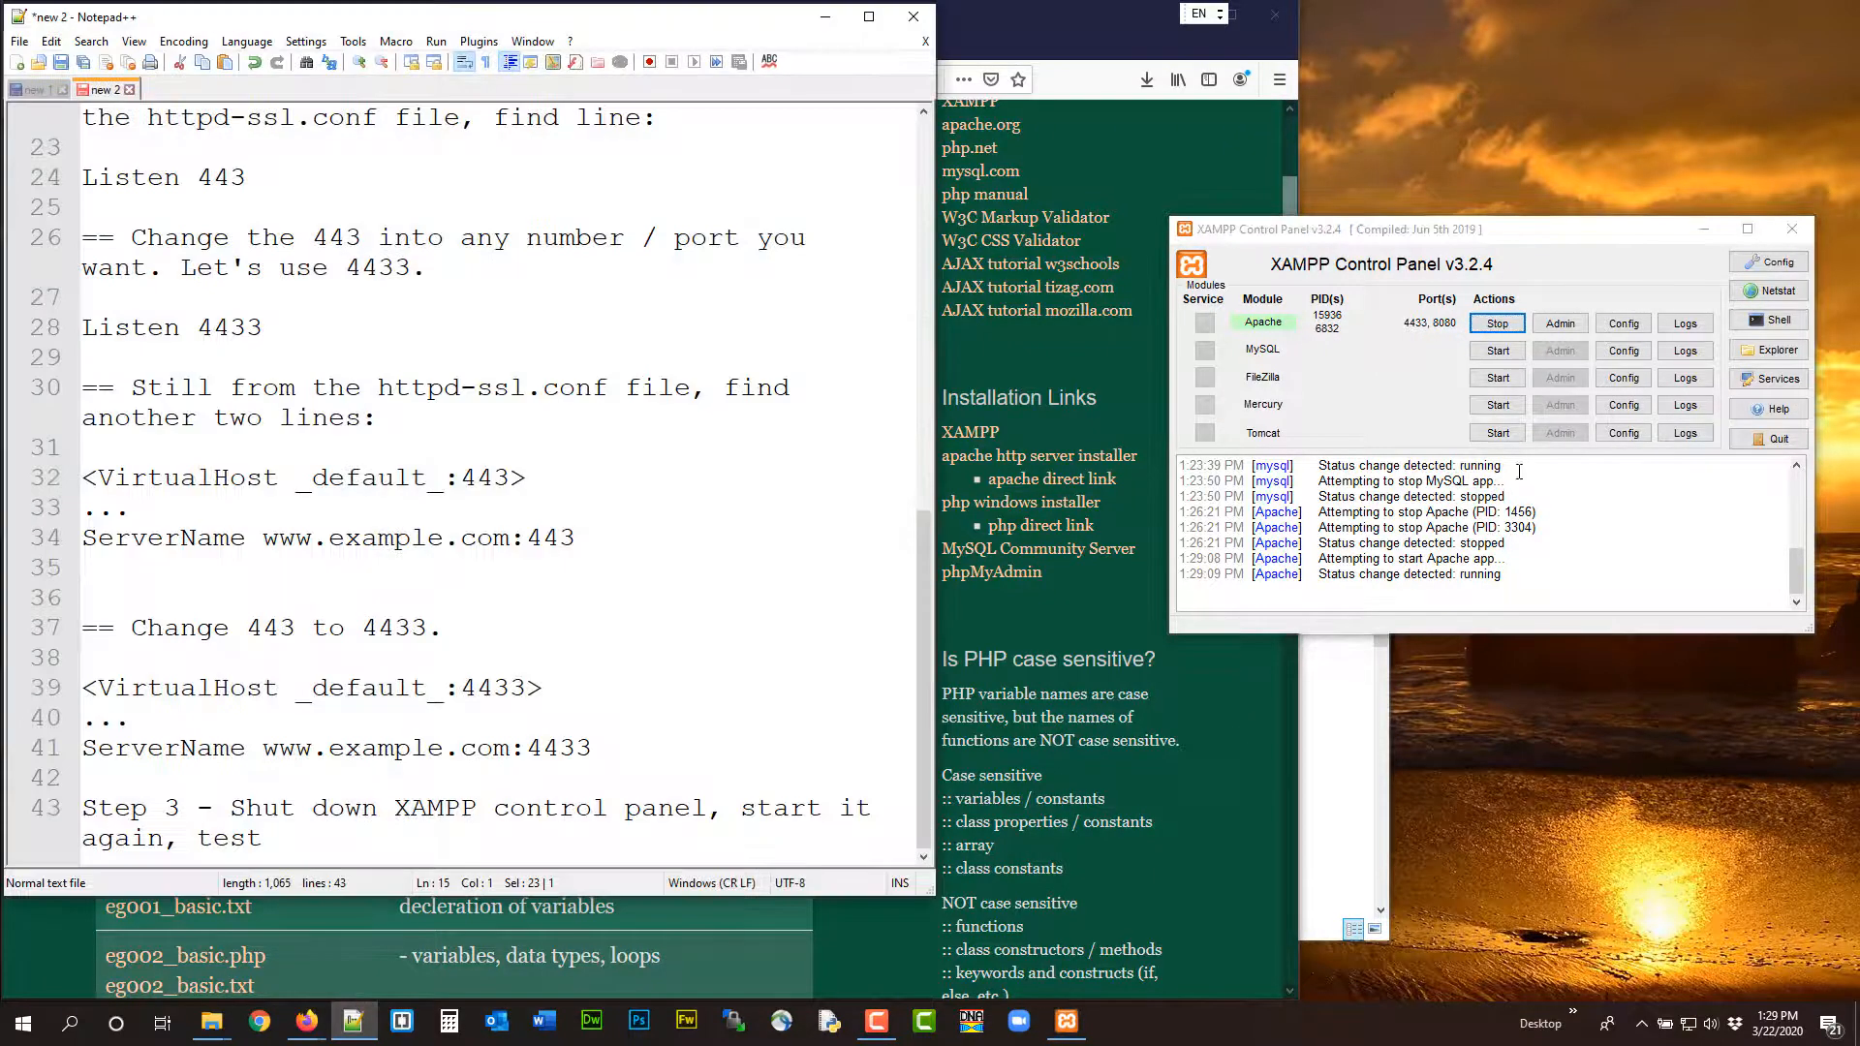
pyautogui.click(37, 90)
pyautogui.moveTo(347, 29); pyautogui.dragTo(509, 101)
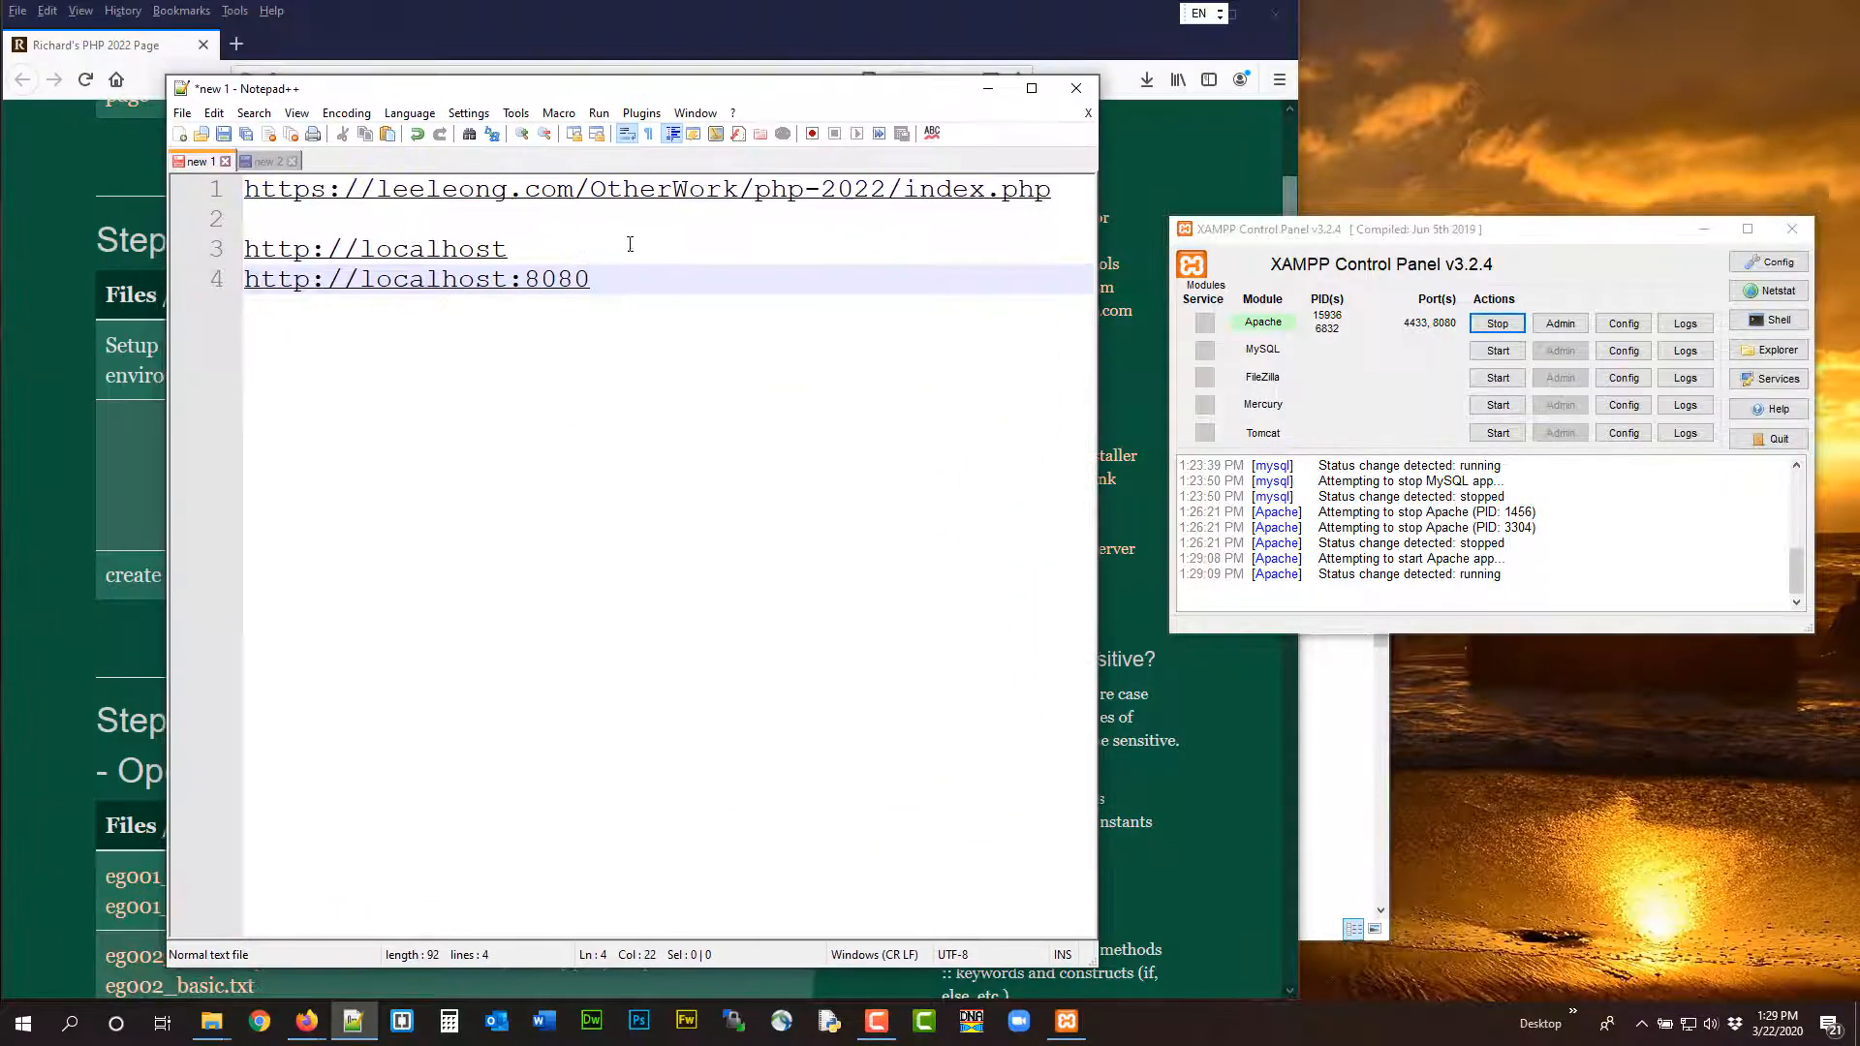
pyautogui.moveTo(602, 278); pyautogui.dragTo(227, 271)
pyautogui.hotkey('ctrl', 'c')
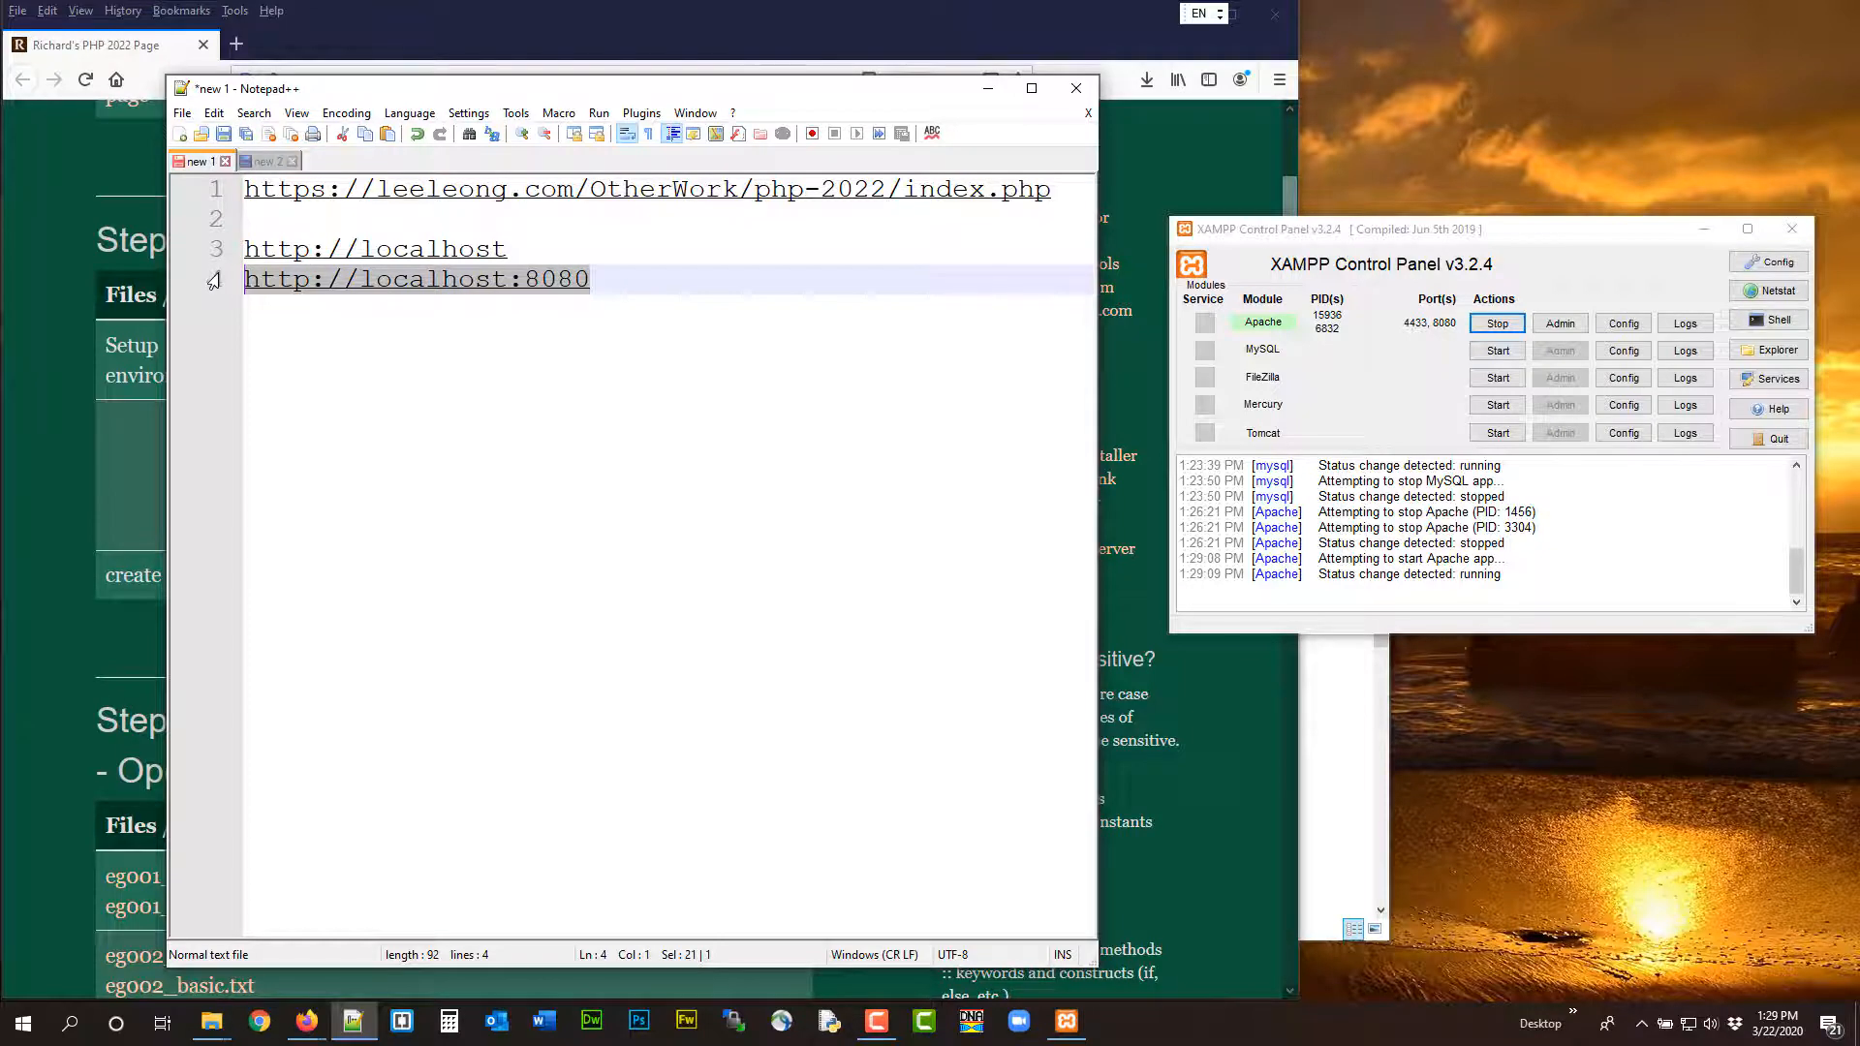
pyautogui.click(341, 20)
pyautogui.click(236, 43)
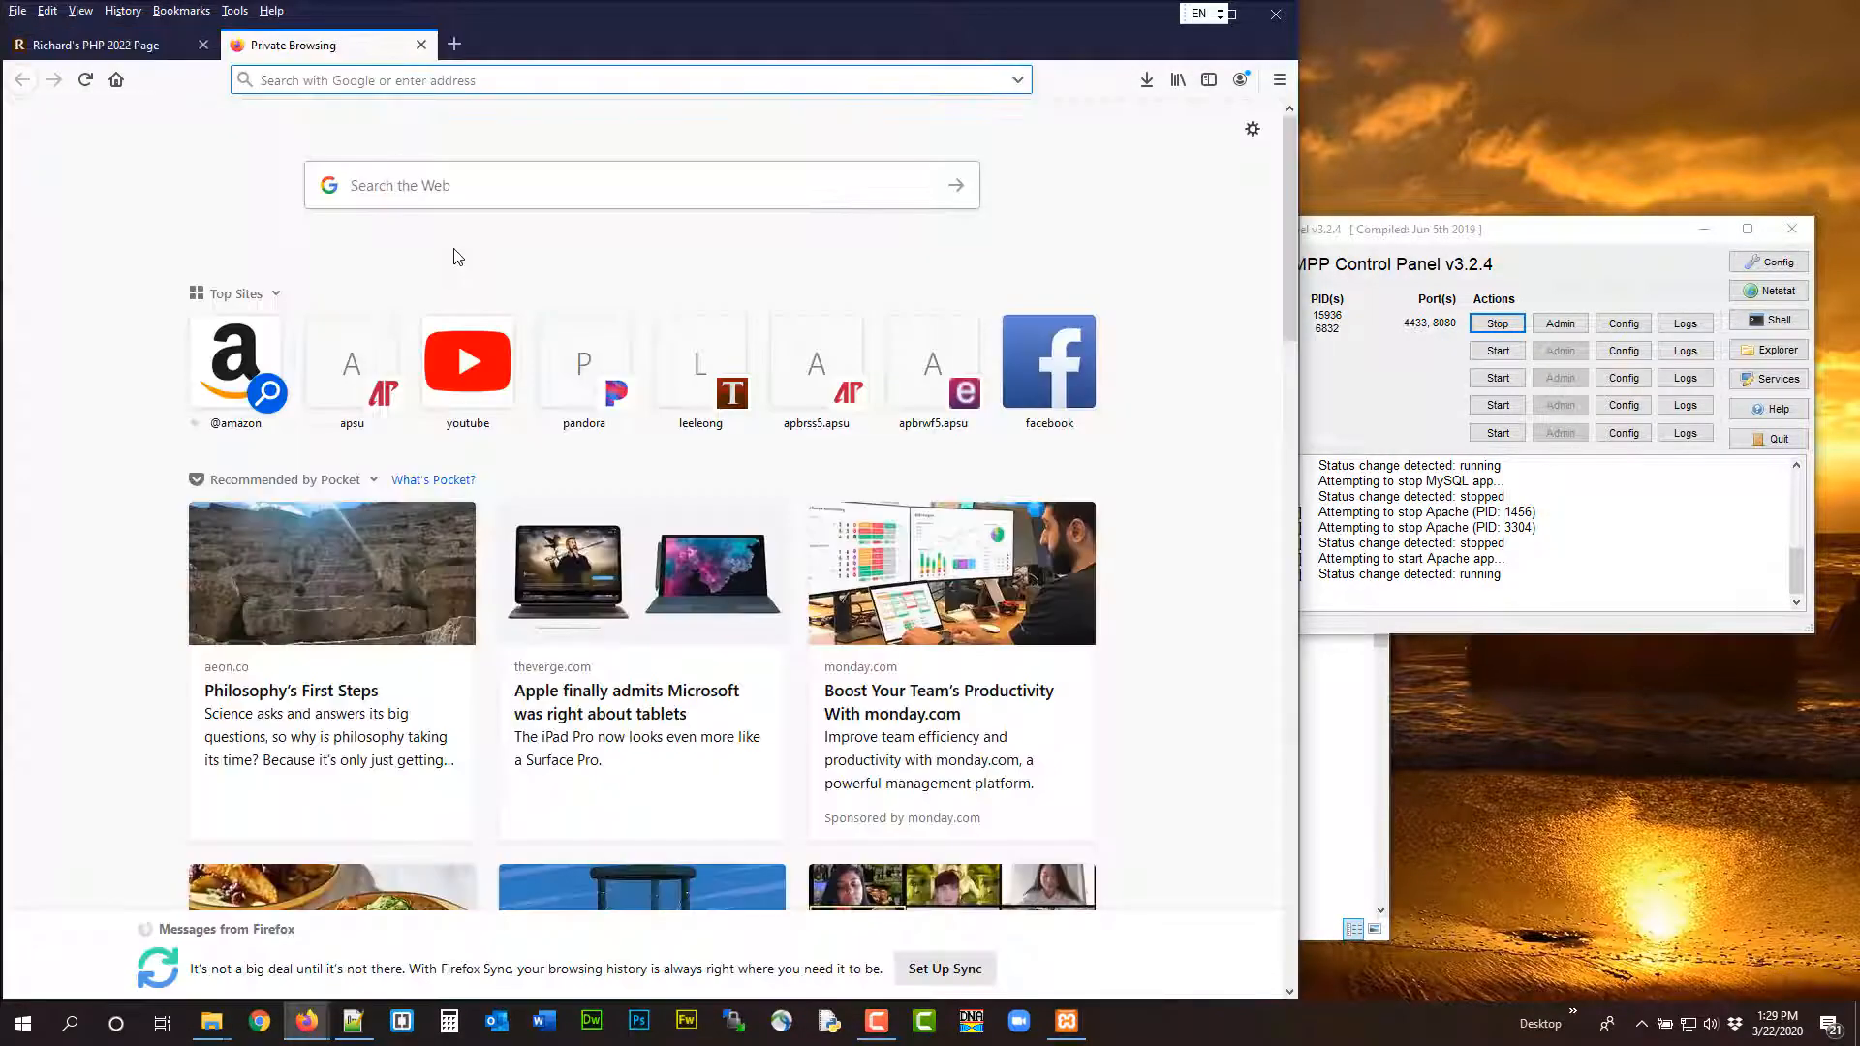
pyautogui.hotkey('ctrl', 'v')
pyautogui.press('Return')
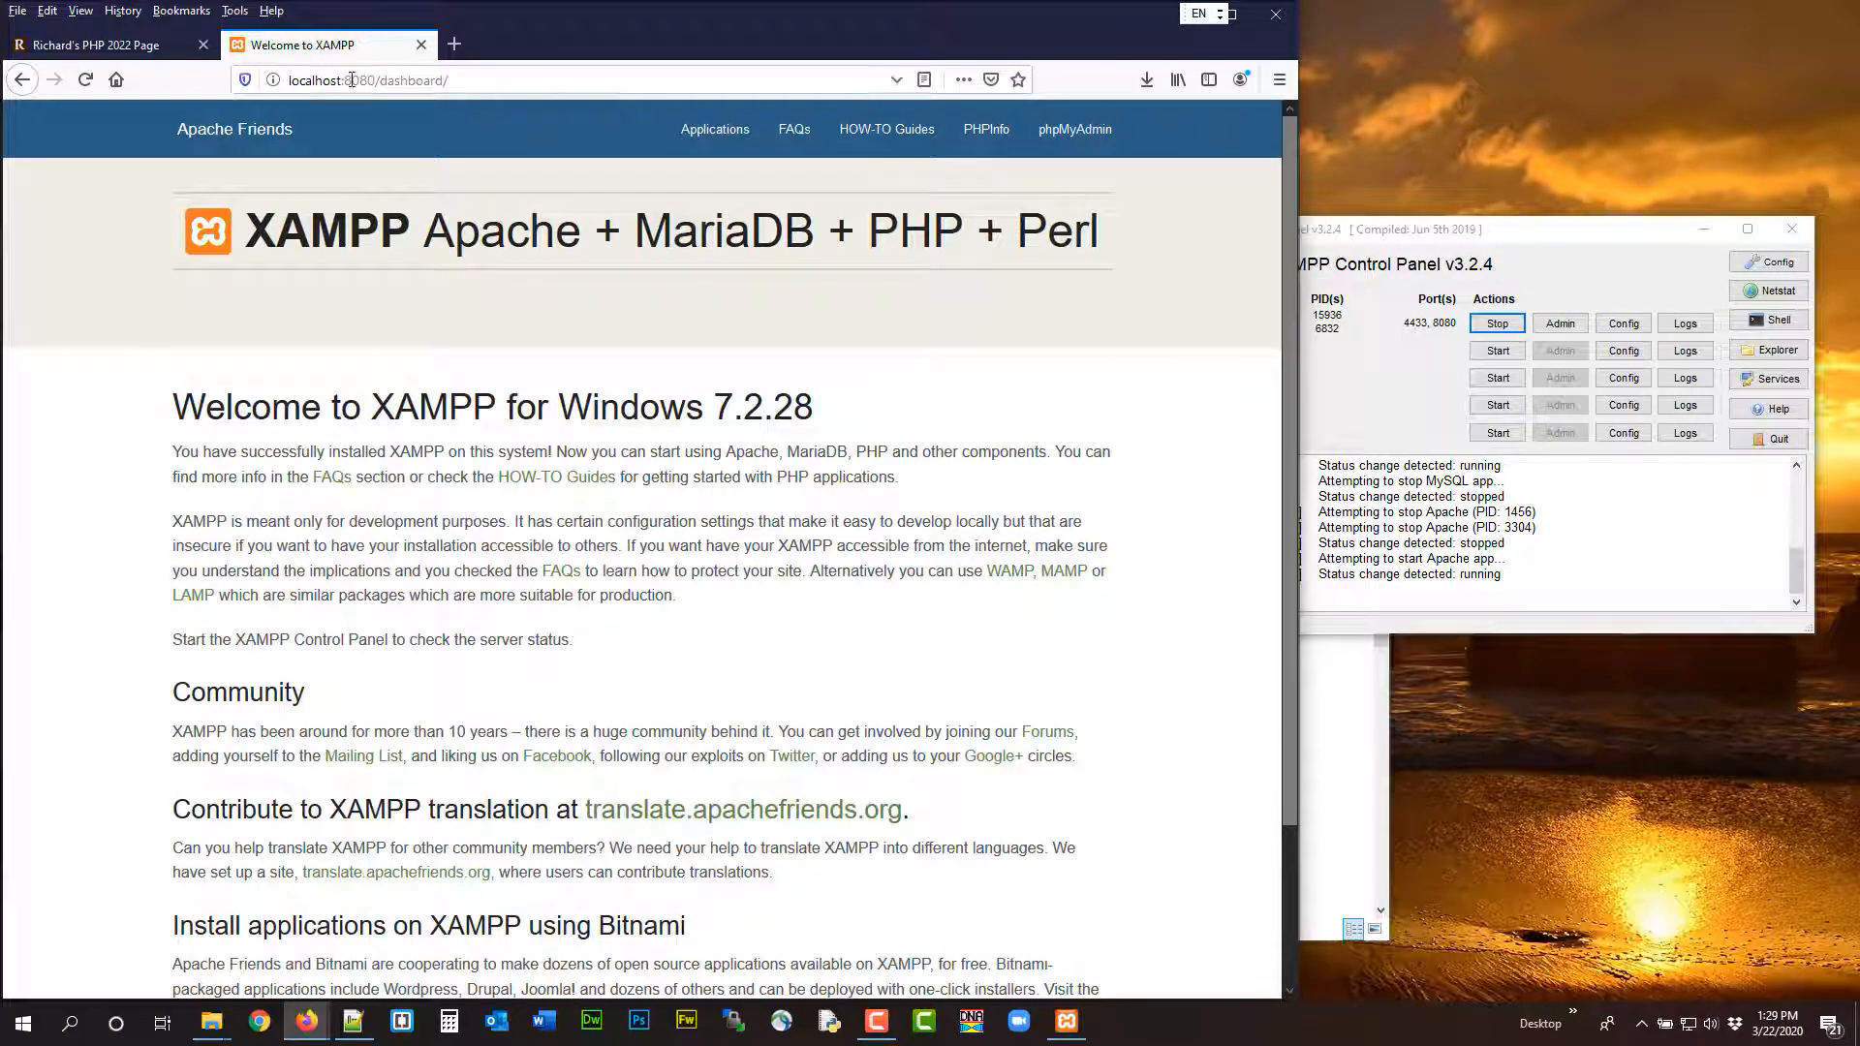
# Bring up the Notepad++ notes and minimize them again, then move the XAMPP Control Panel lower and into full view beside the browser
pyautogui.click(353, 1021)
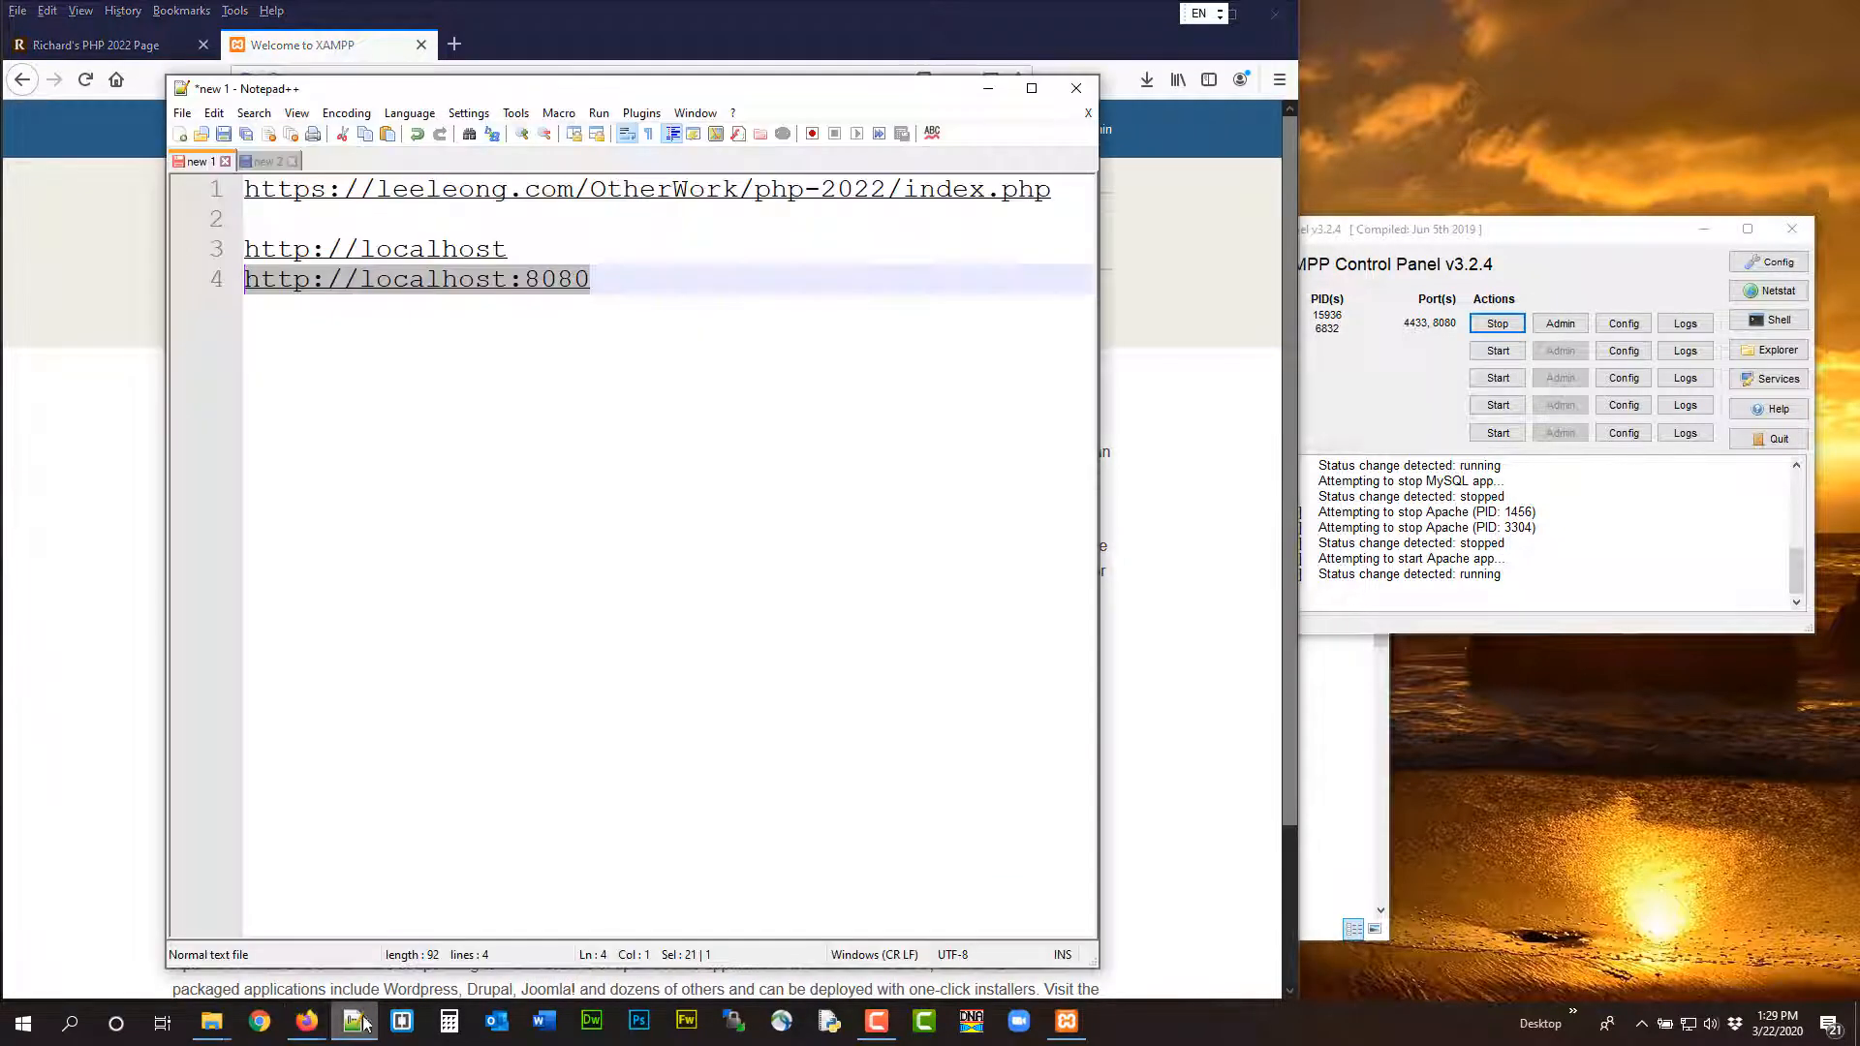
pyautogui.click(988, 89)
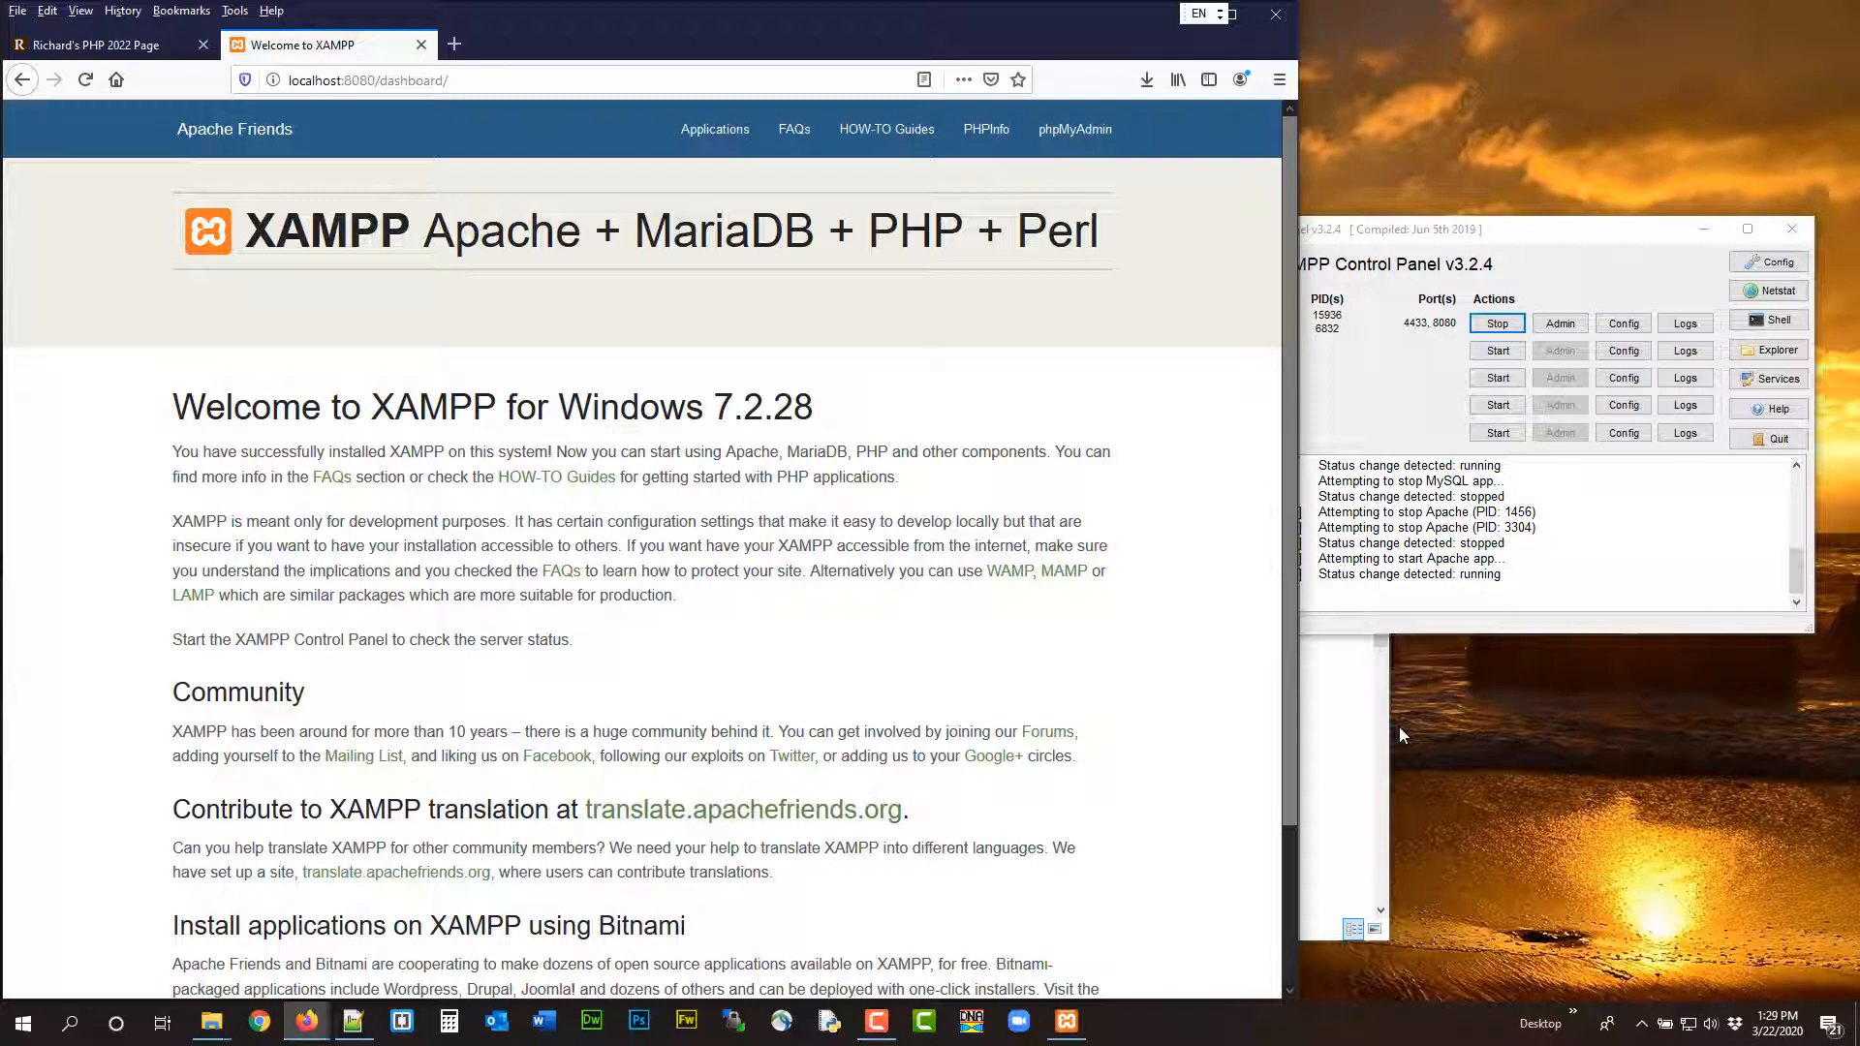
pyautogui.moveTo(1426, 231); pyautogui.dragTo(1445, 348)
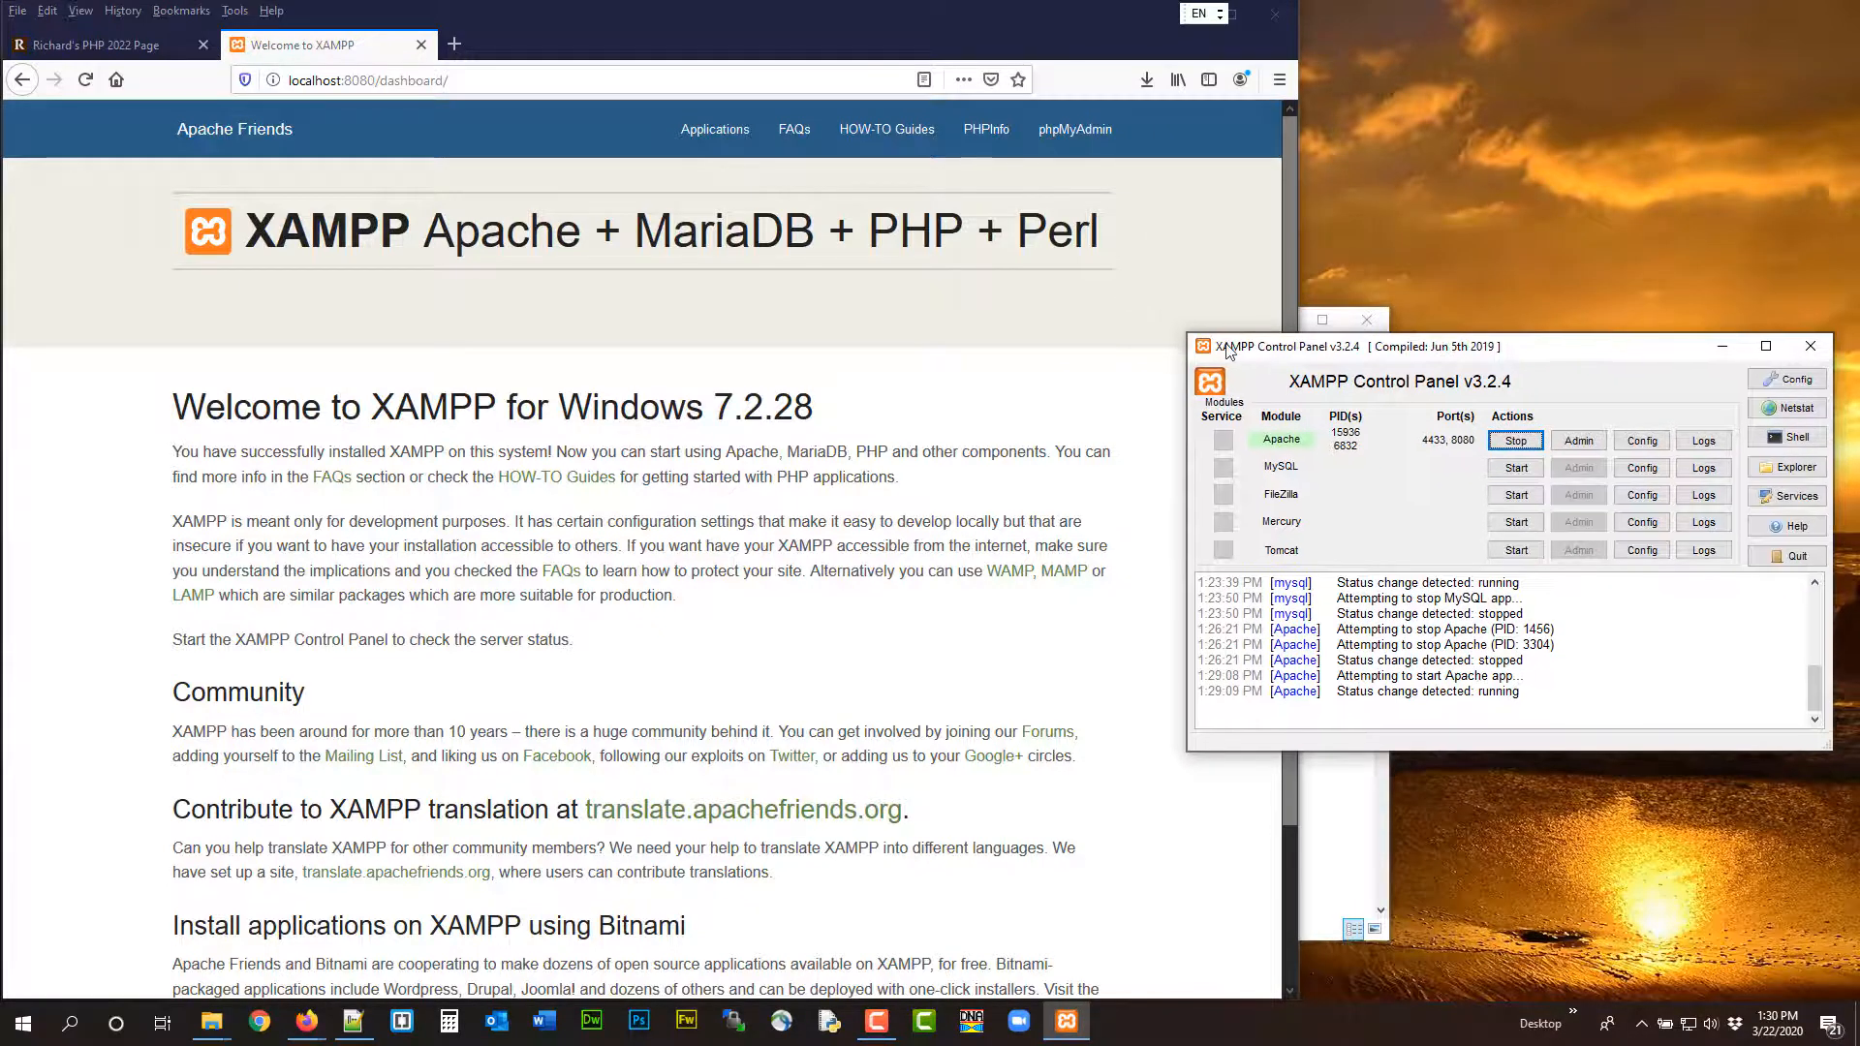
pyautogui.click(775, 16)
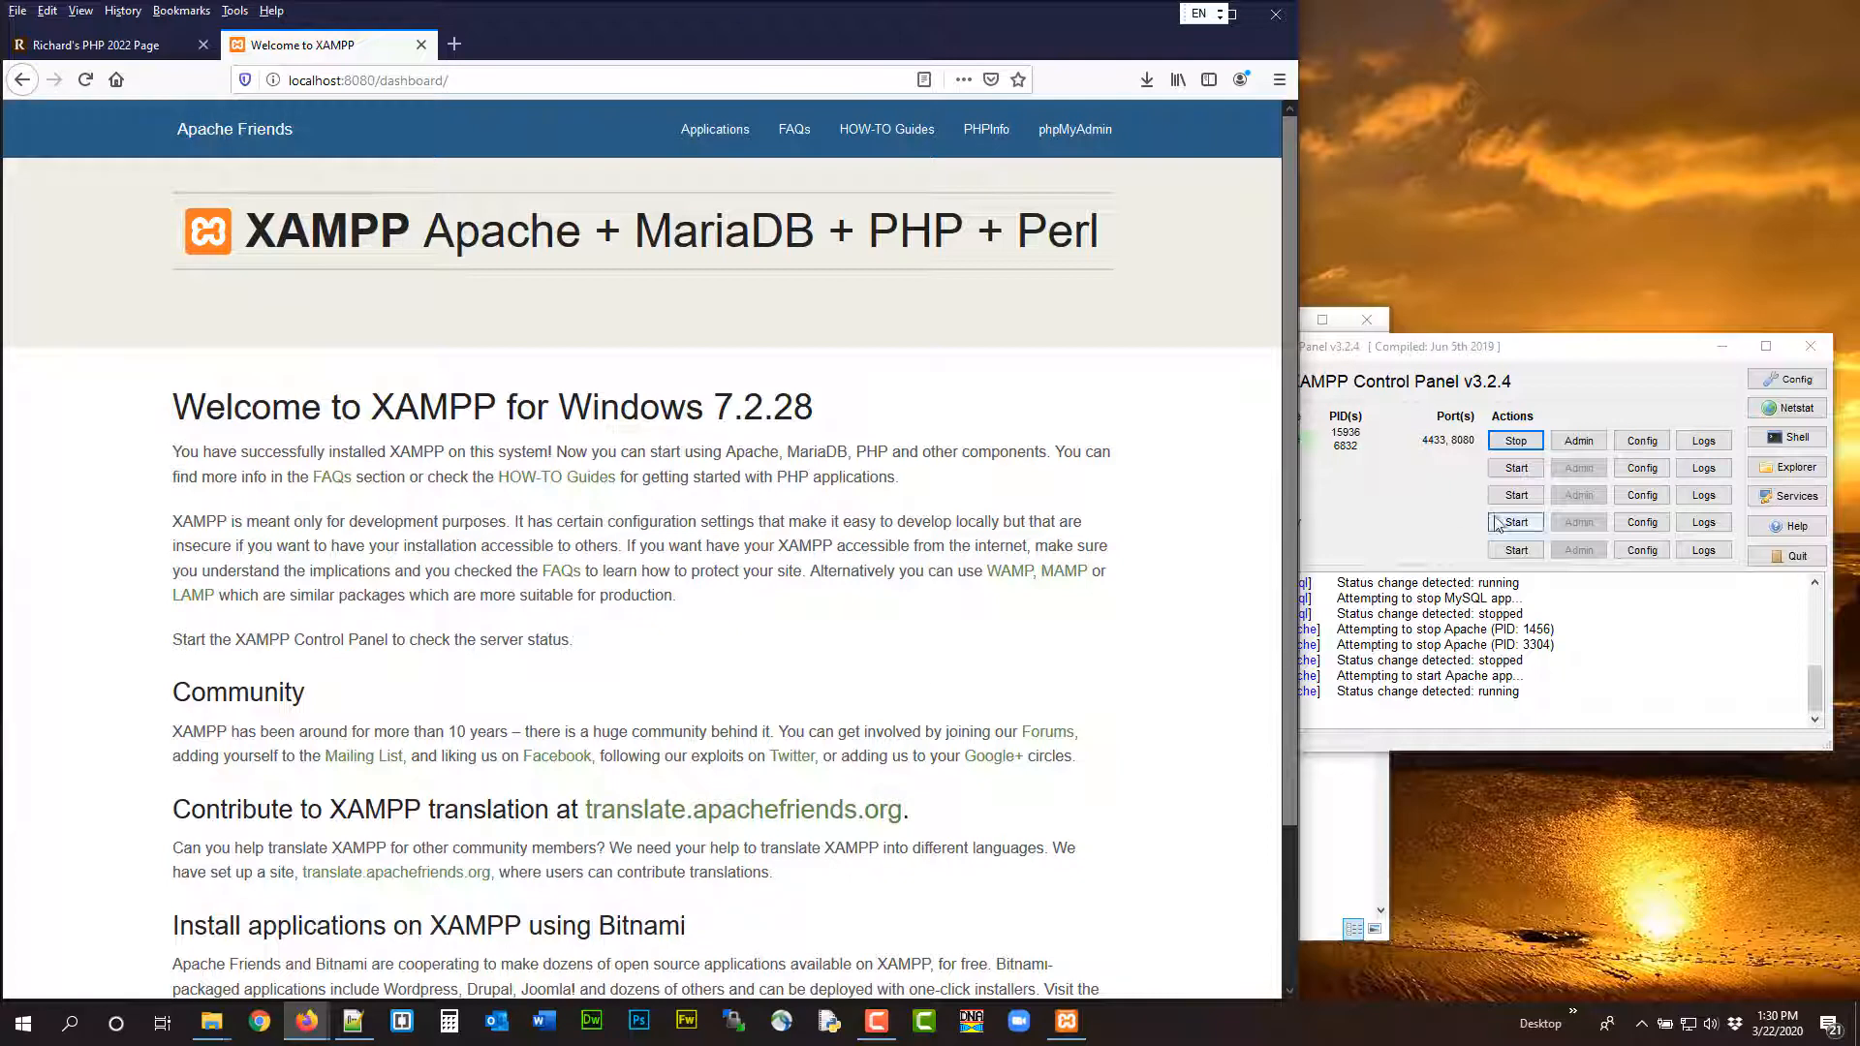
pyautogui.click(1422, 498)
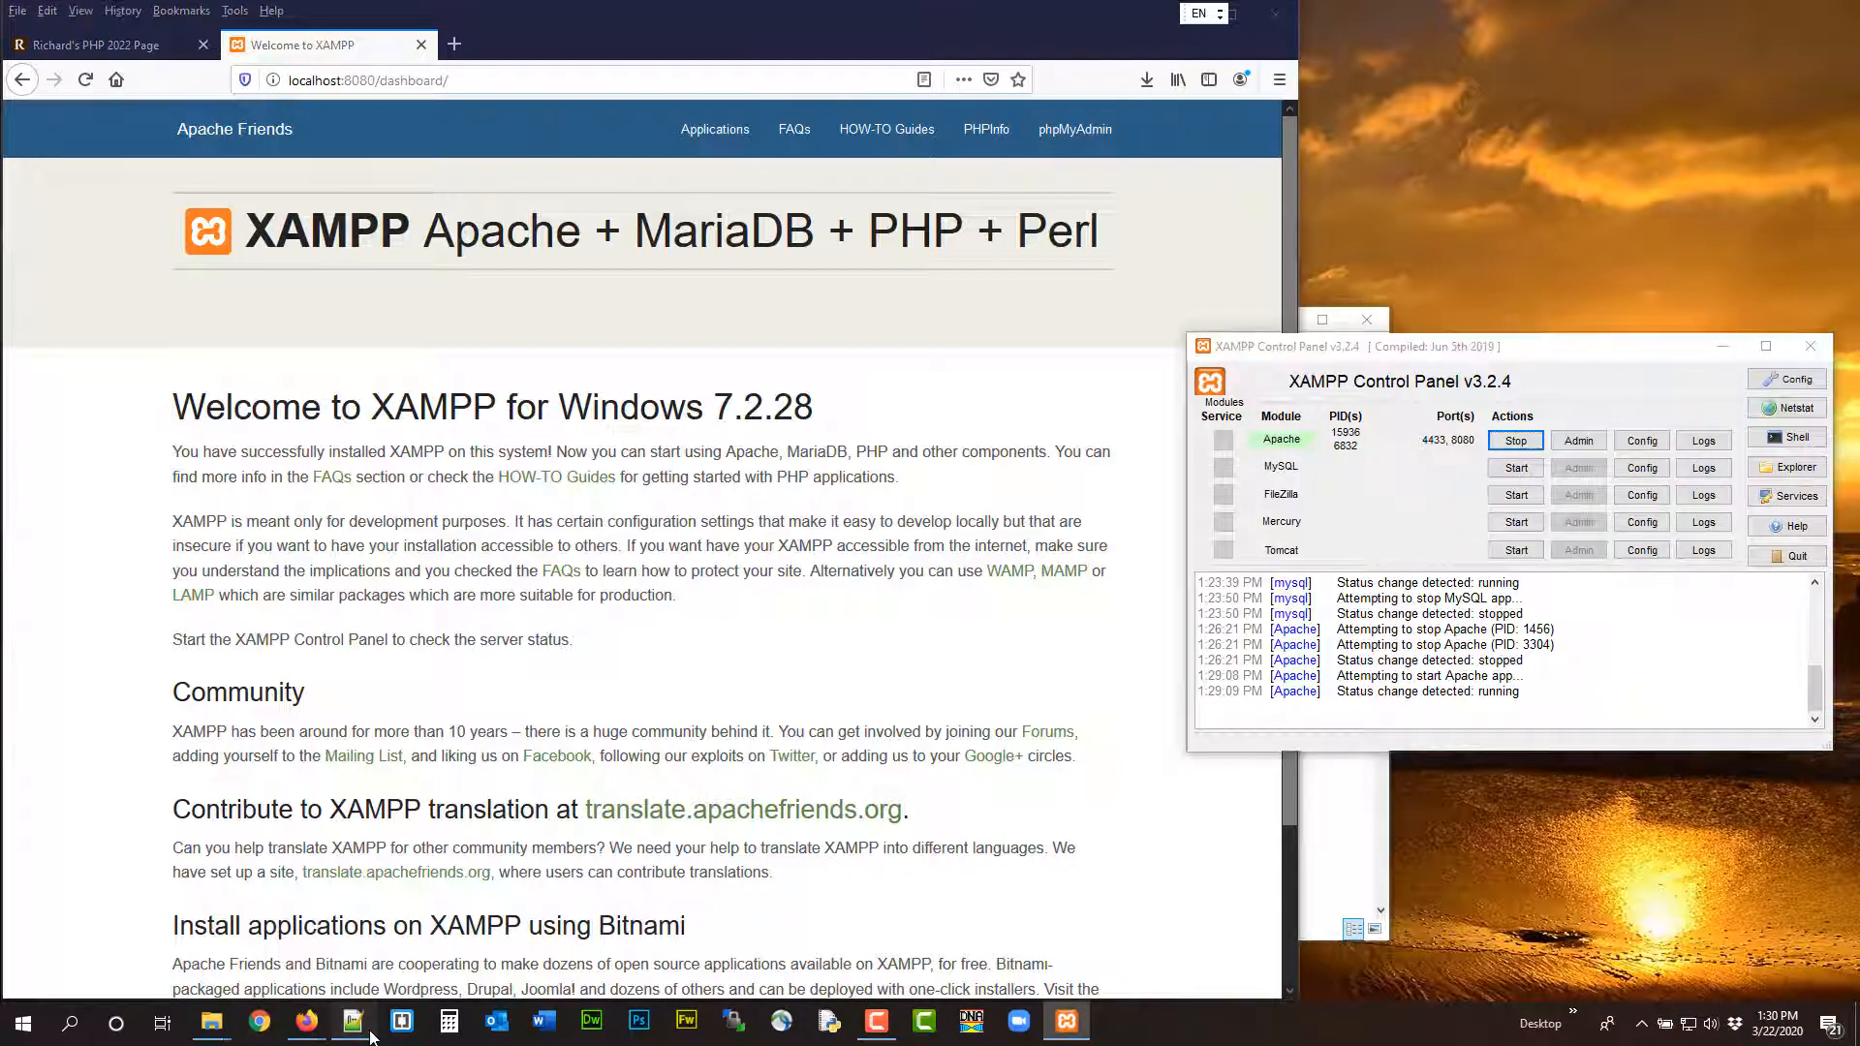
# Bring up the port-fix instructions from Step 1 in the Notepad++ "new 2" notes and stop the Apache module in the XAMPP Control Panel
pyautogui.click(353, 1021)
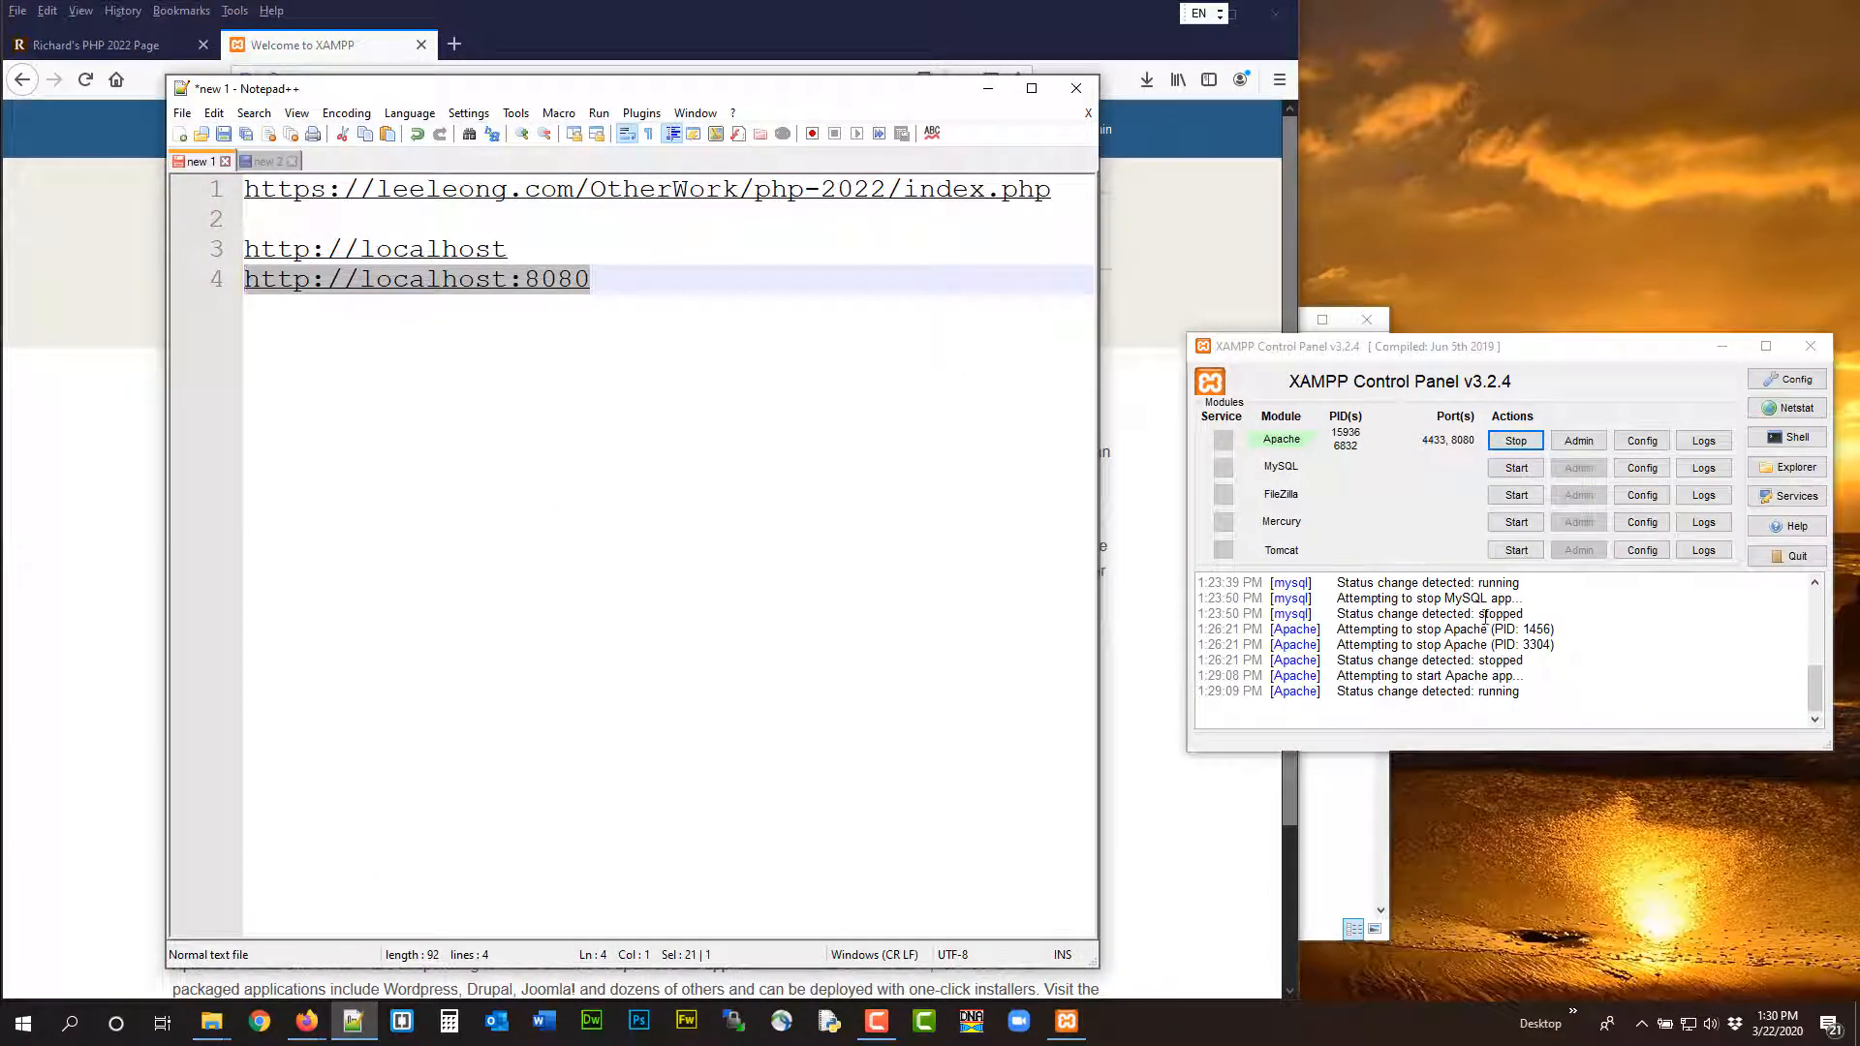
pyautogui.click(684, 9)
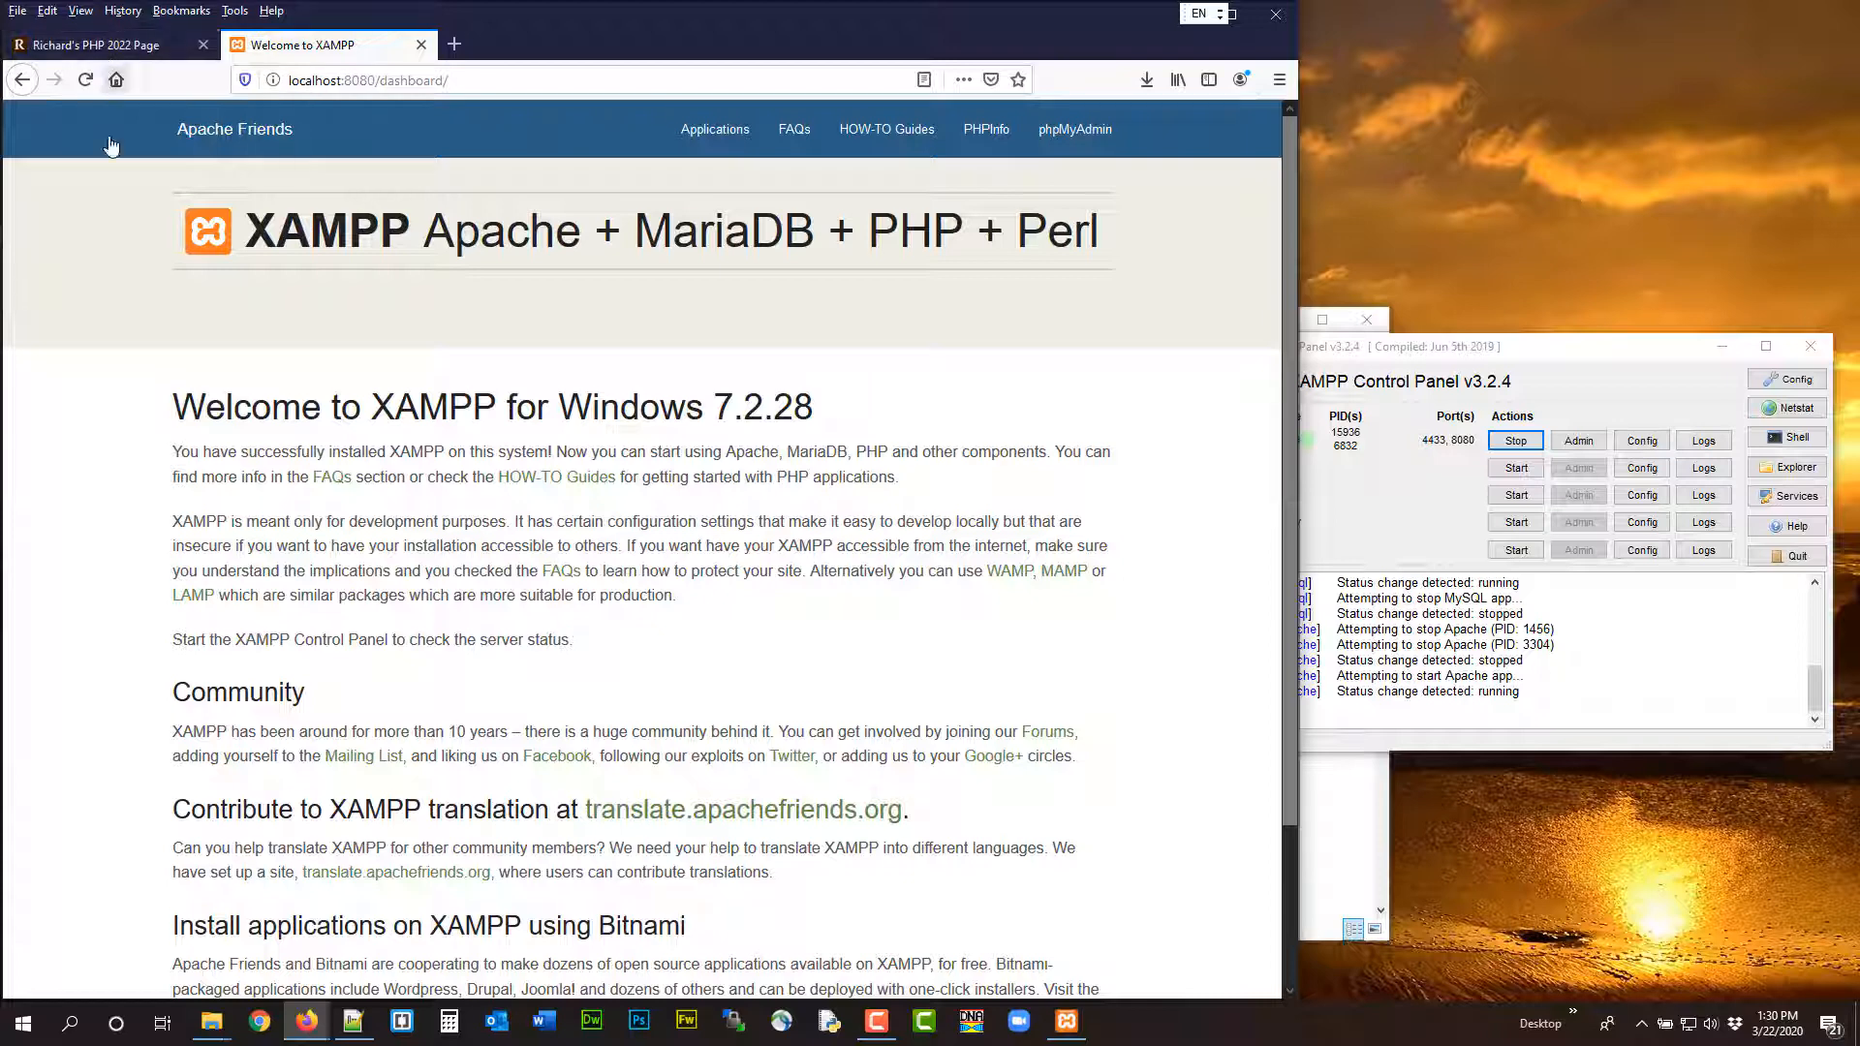
pyautogui.click(360, 1035)
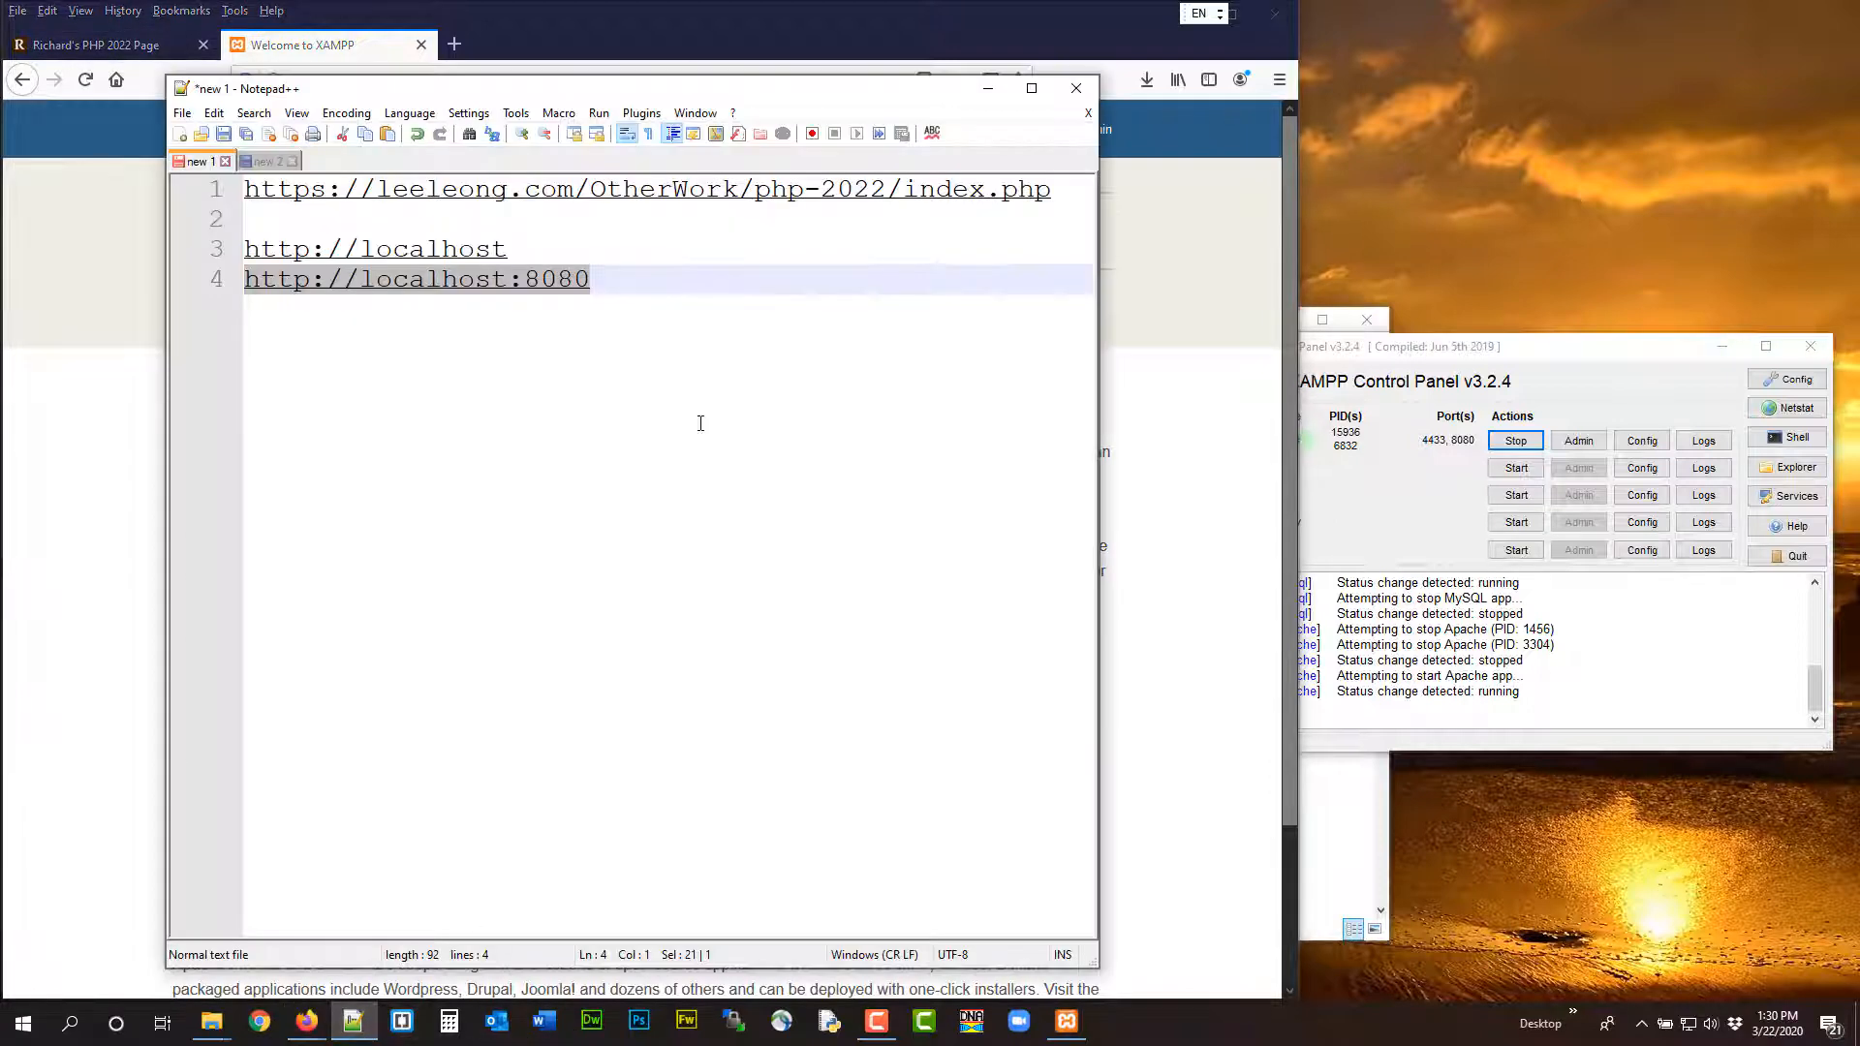
pyautogui.click(267, 161)
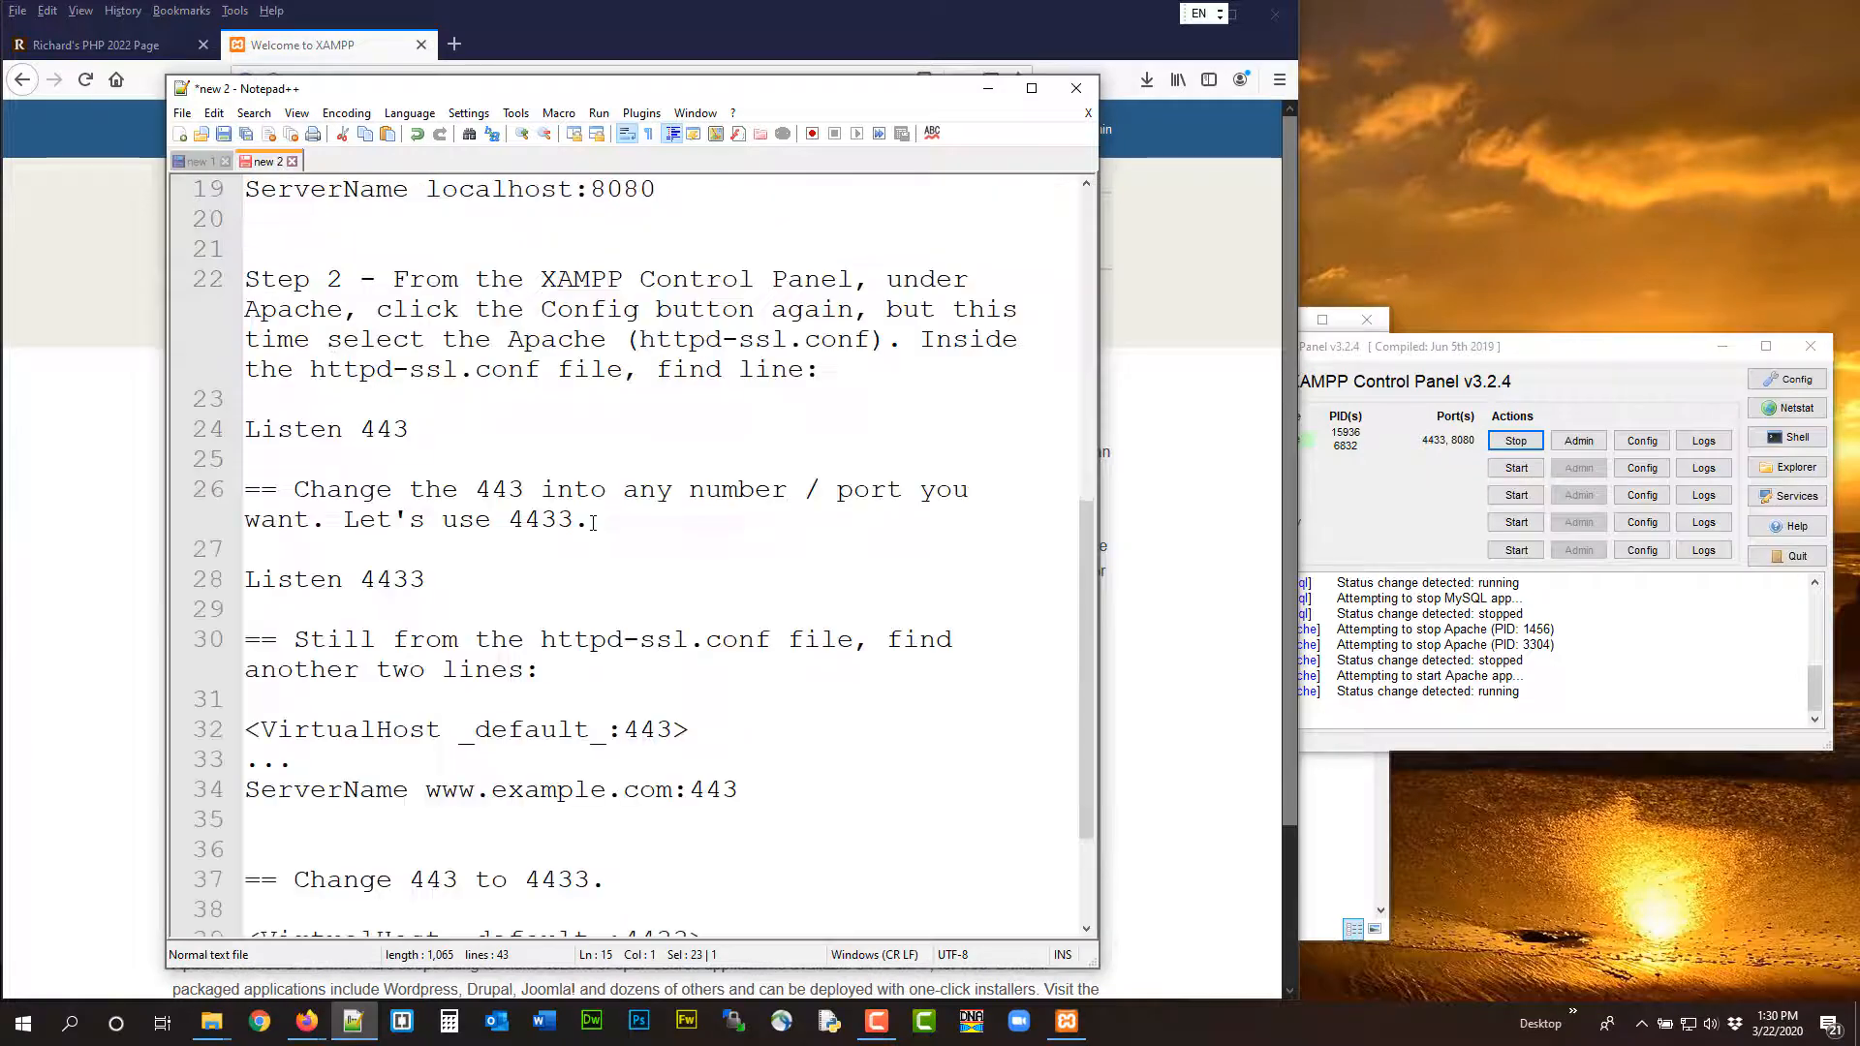
pyautogui.scroll(8, 562, 465)
pyautogui.click(1507, 443)
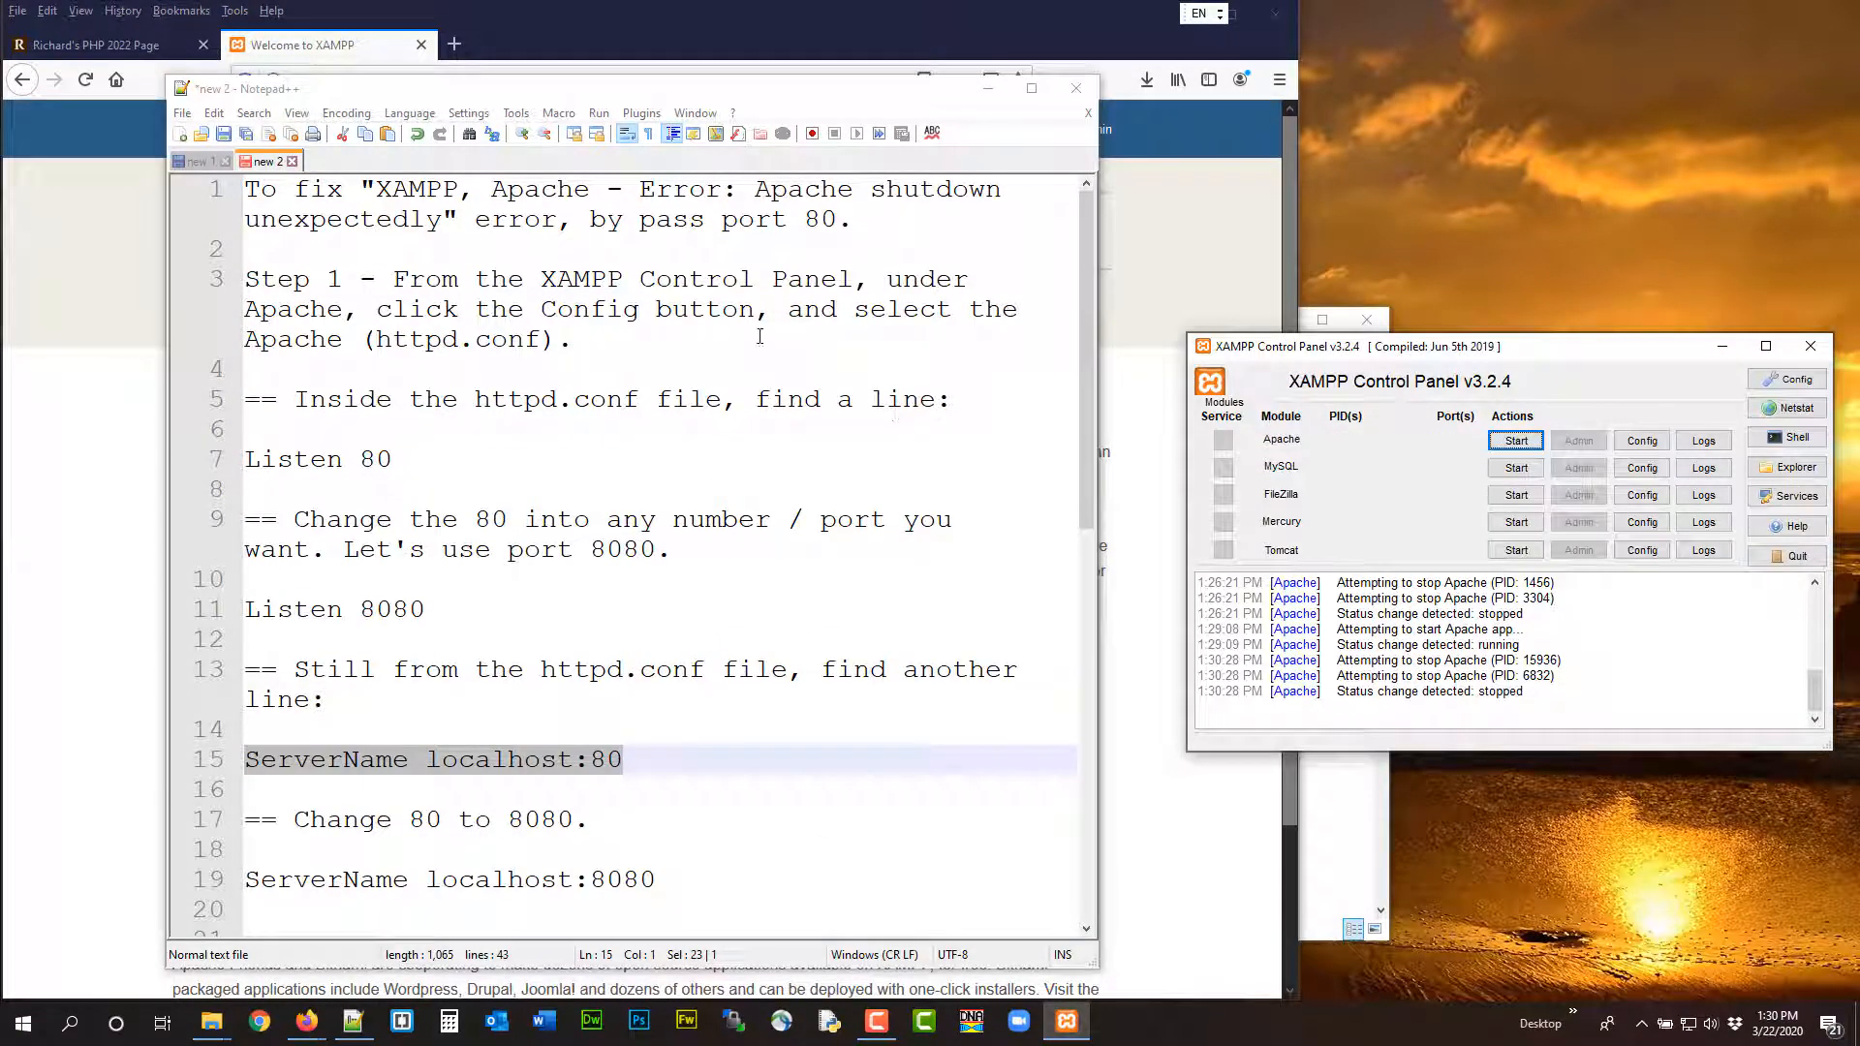
# Open Apache's httpd.conf, find the "listen 8080" line and change its port to 80
pyautogui.click(1643, 443)
pyautogui.click(1666, 454)
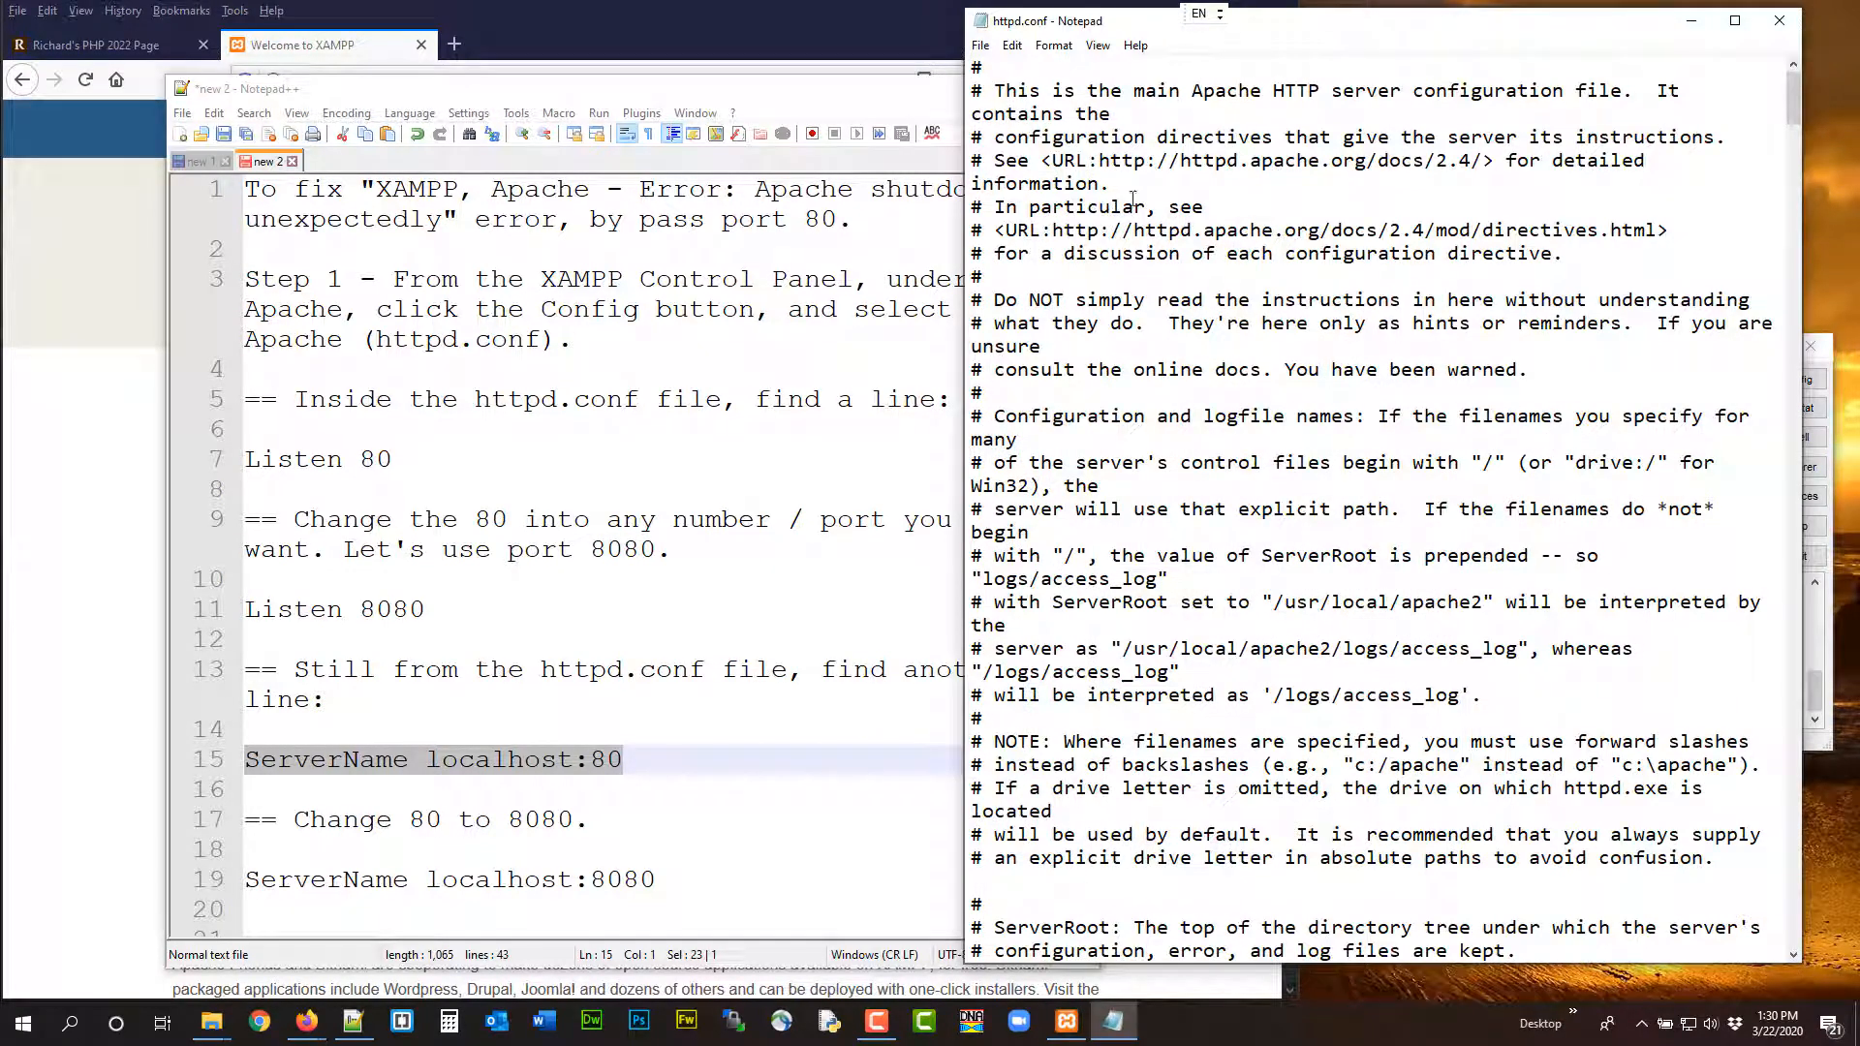
pyautogui.click(1011, 45)
pyautogui.click(1045, 208)
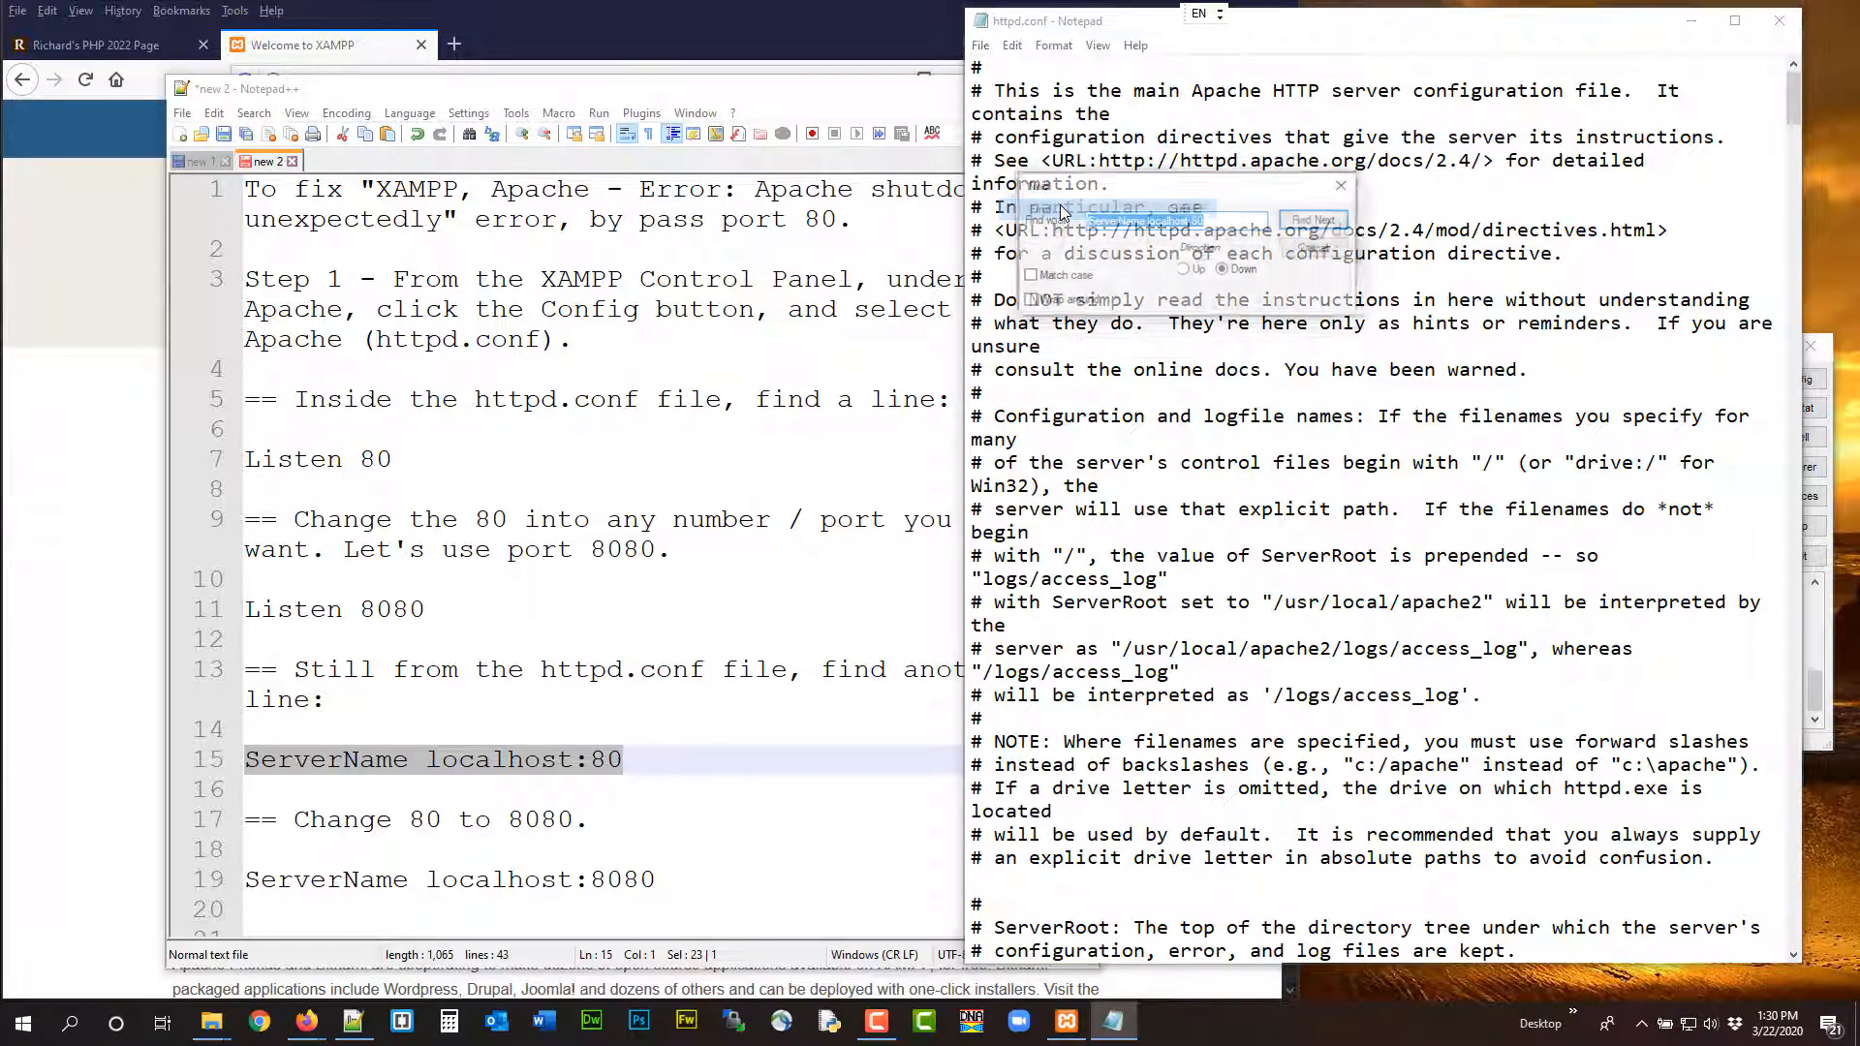
pyautogui.write('listen 8080')
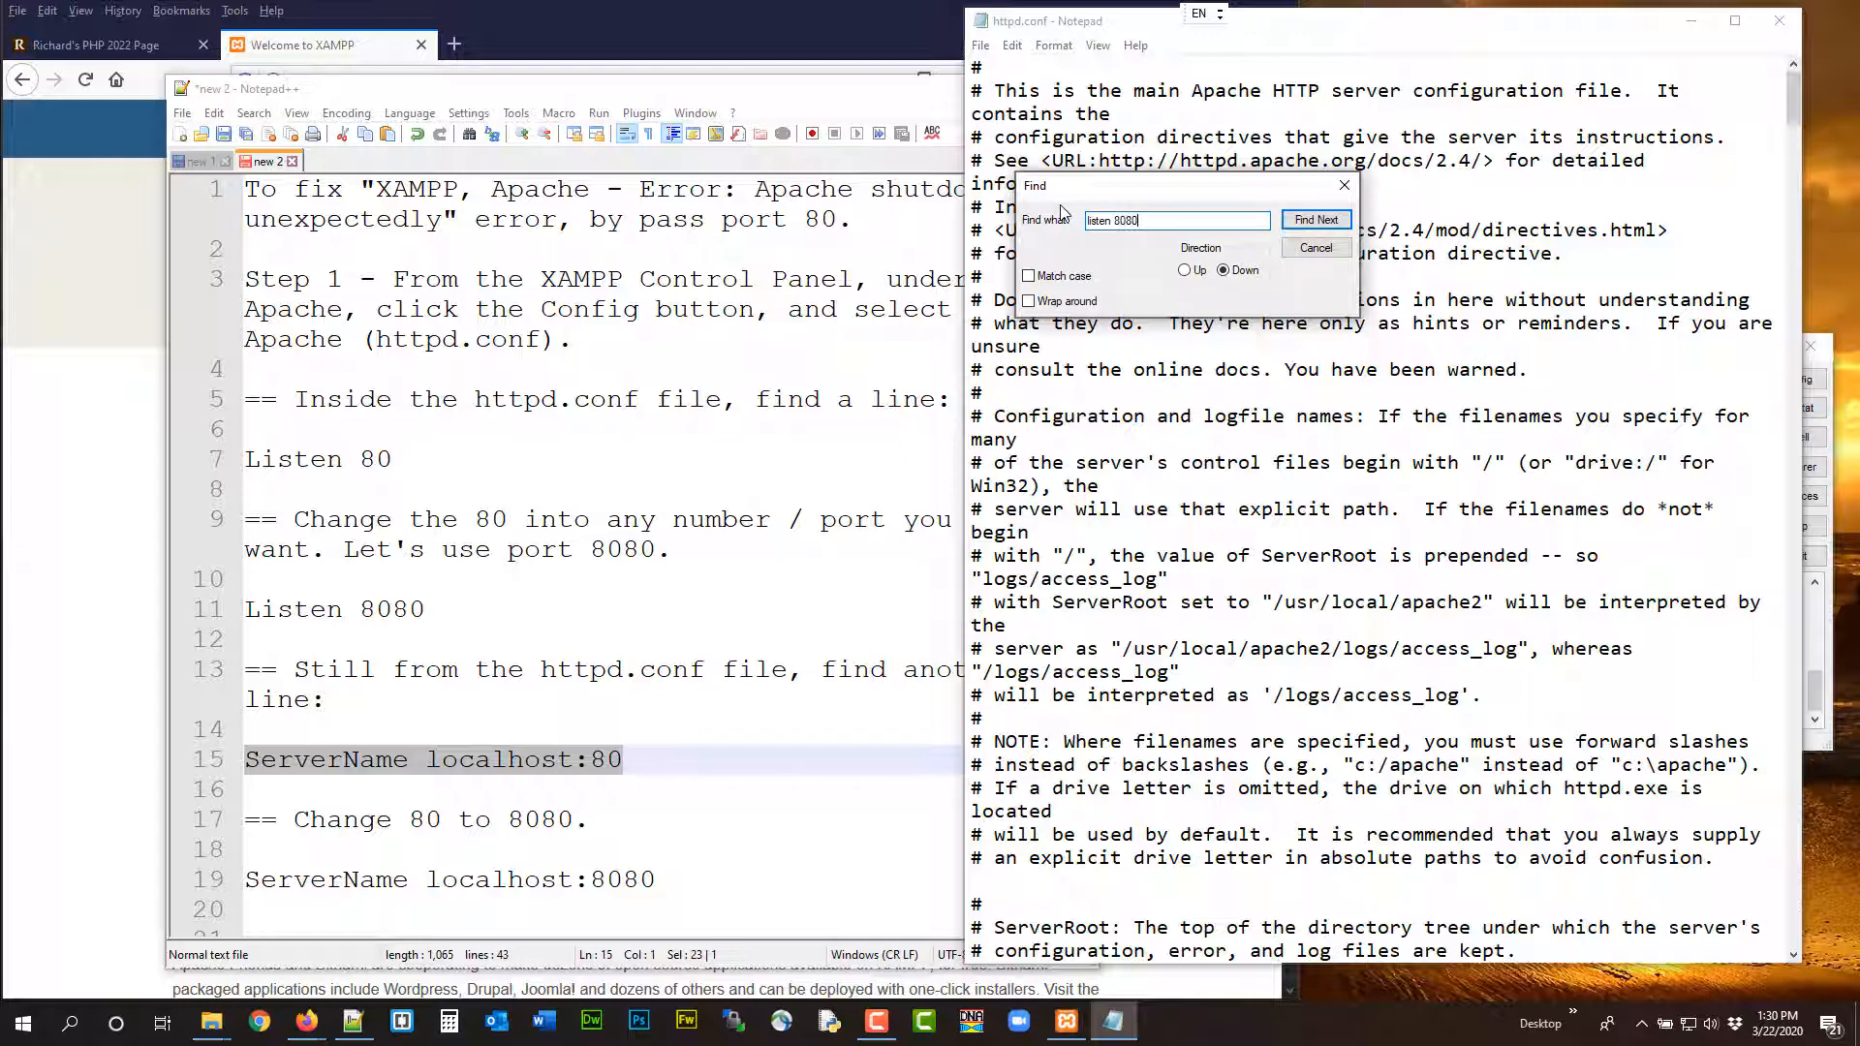
pyautogui.press('Return')
pyautogui.scroll(-4, 1323, 601)
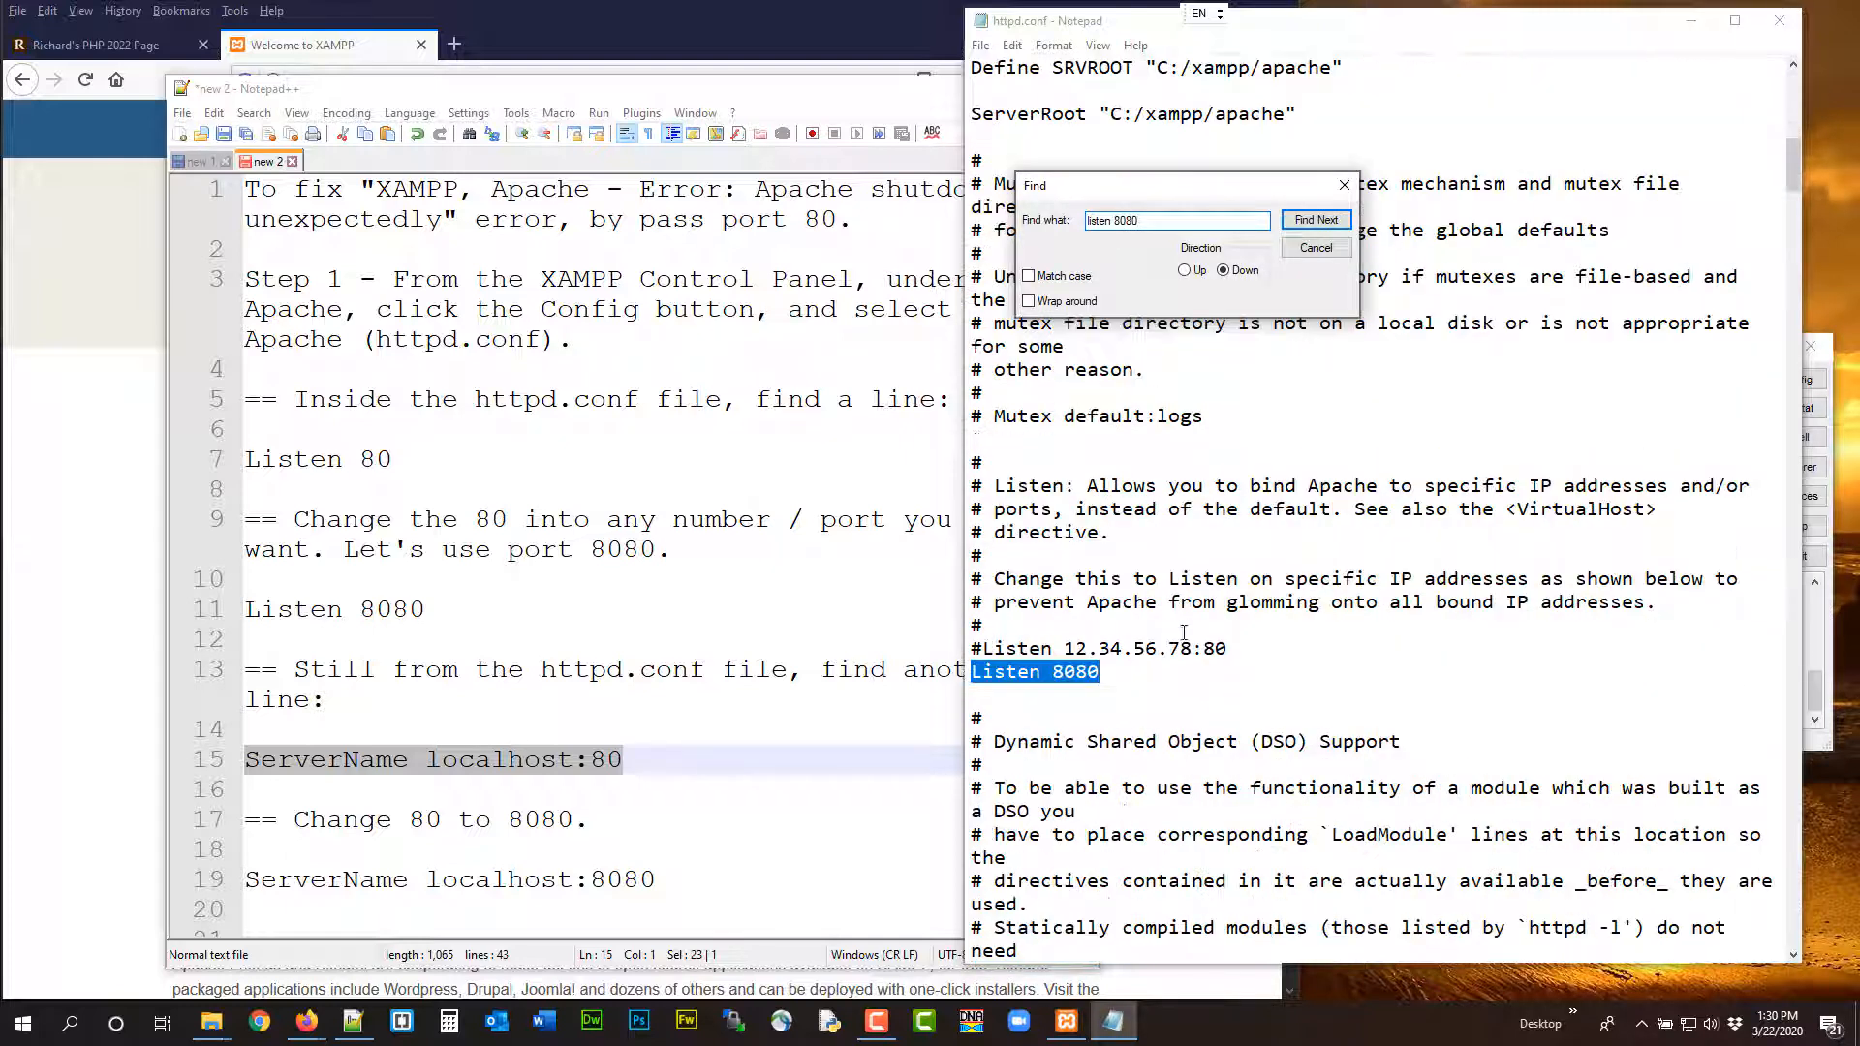
pyautogui.click(1129, 678)
pyautogui.press('BackSpace')
pyautogui.press('BackSpace')
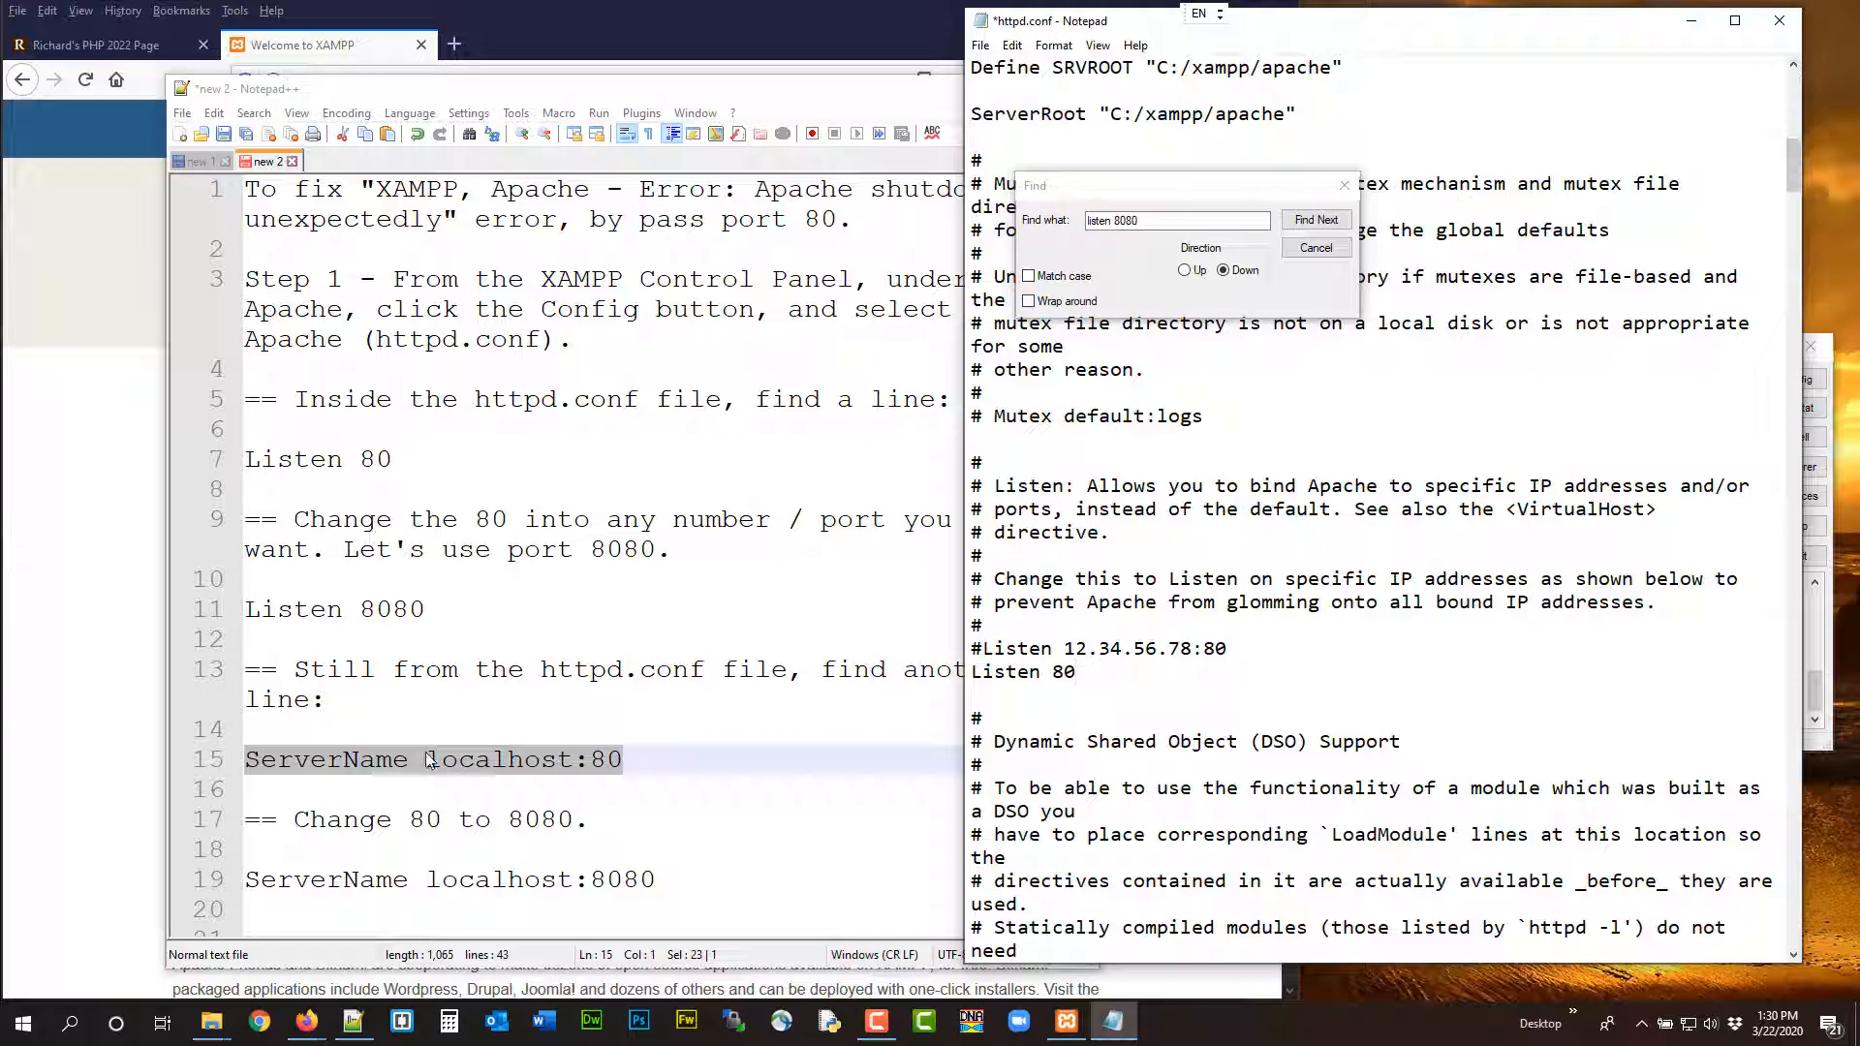
# Find "servername localhost:" in httpd.conf, change the port to 80, then save and close the file
pyautogui.click(1046, 205)
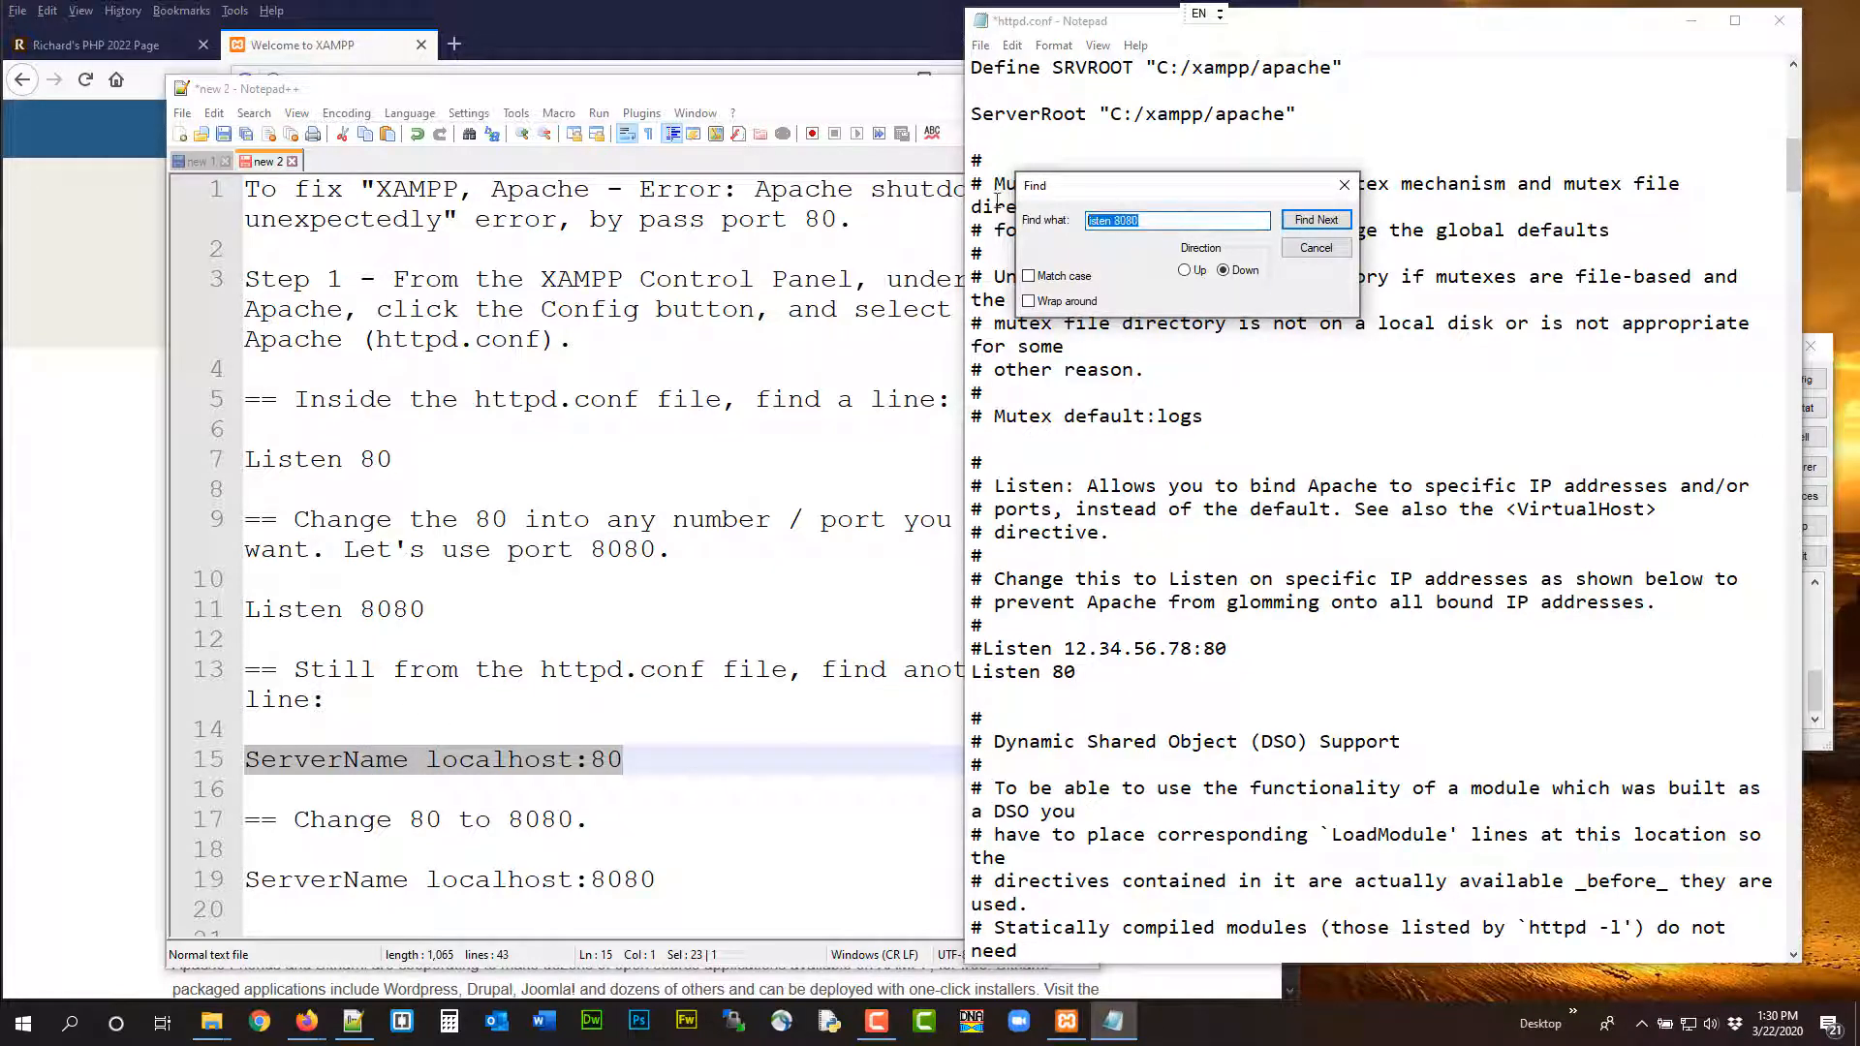
pyautogui.write('serve')
pyautogui.write('rname localhost:')
pyautogui.press('Return')
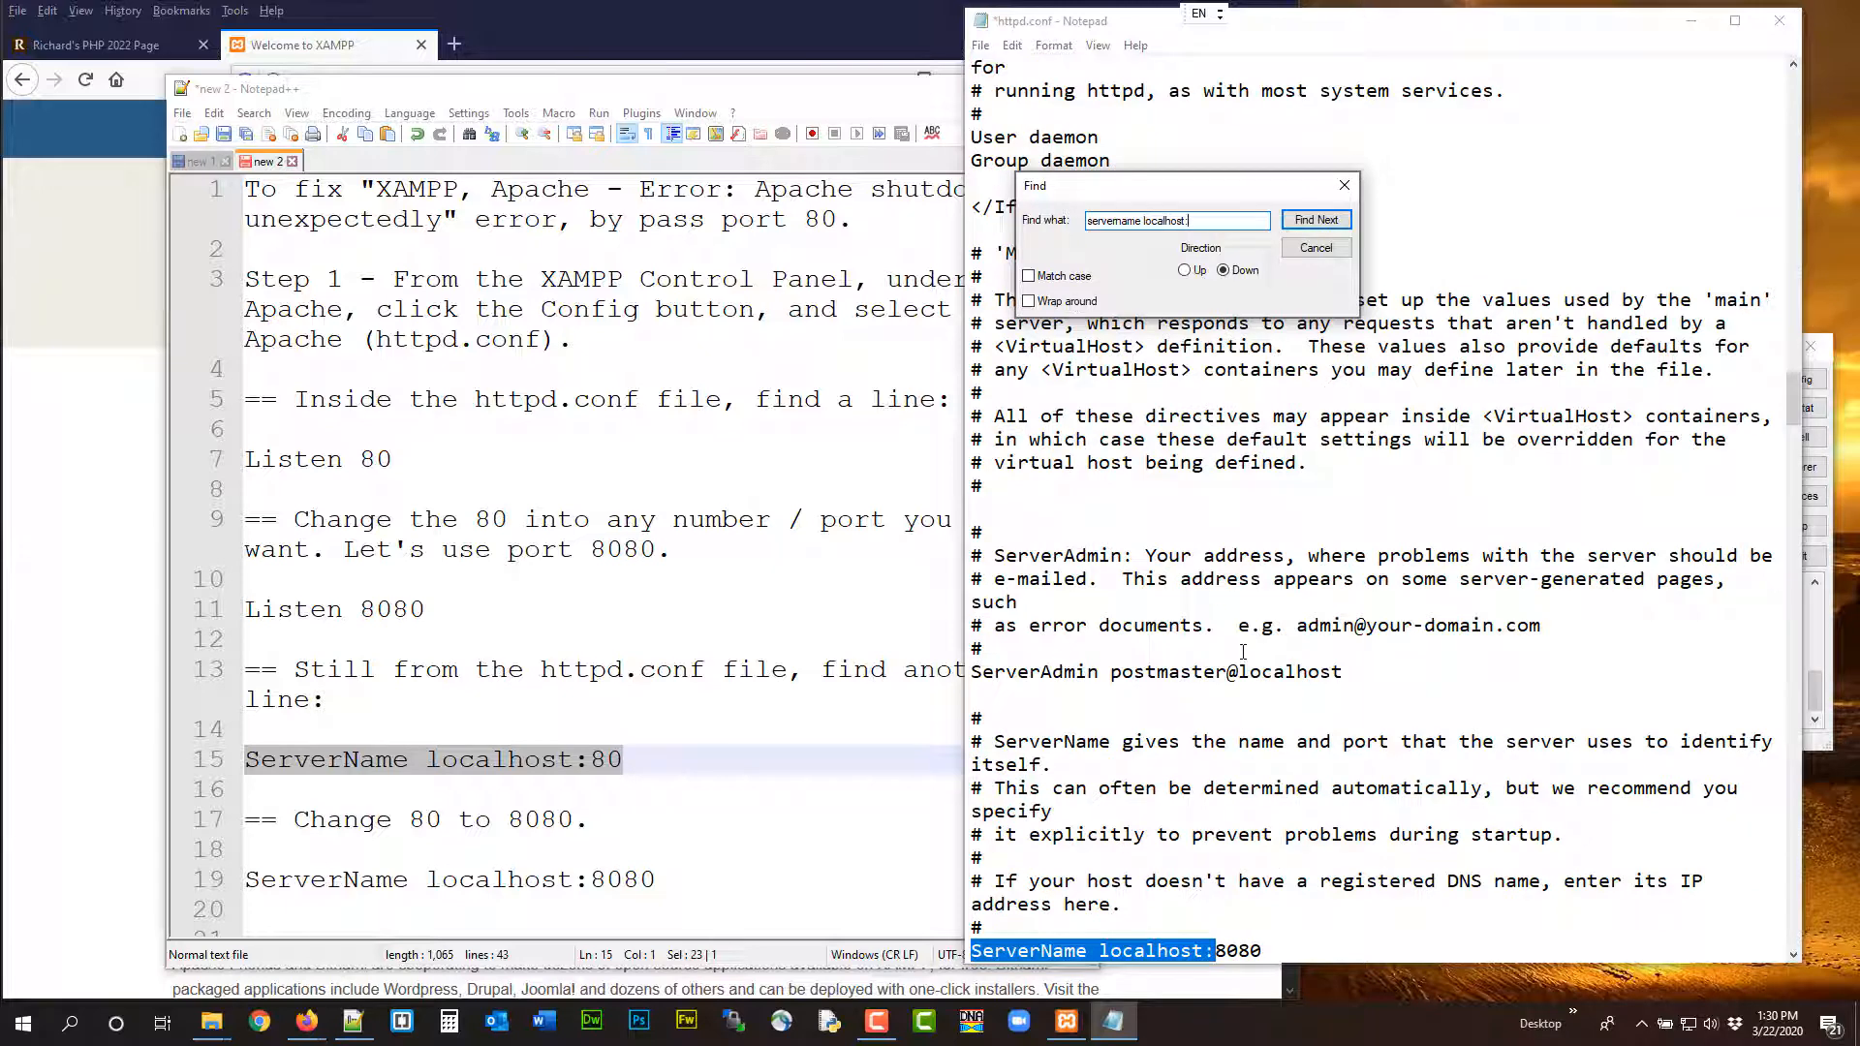
pyautogui.scroll(-4, 1230, 678)
pyautogui.click(1279, 670)
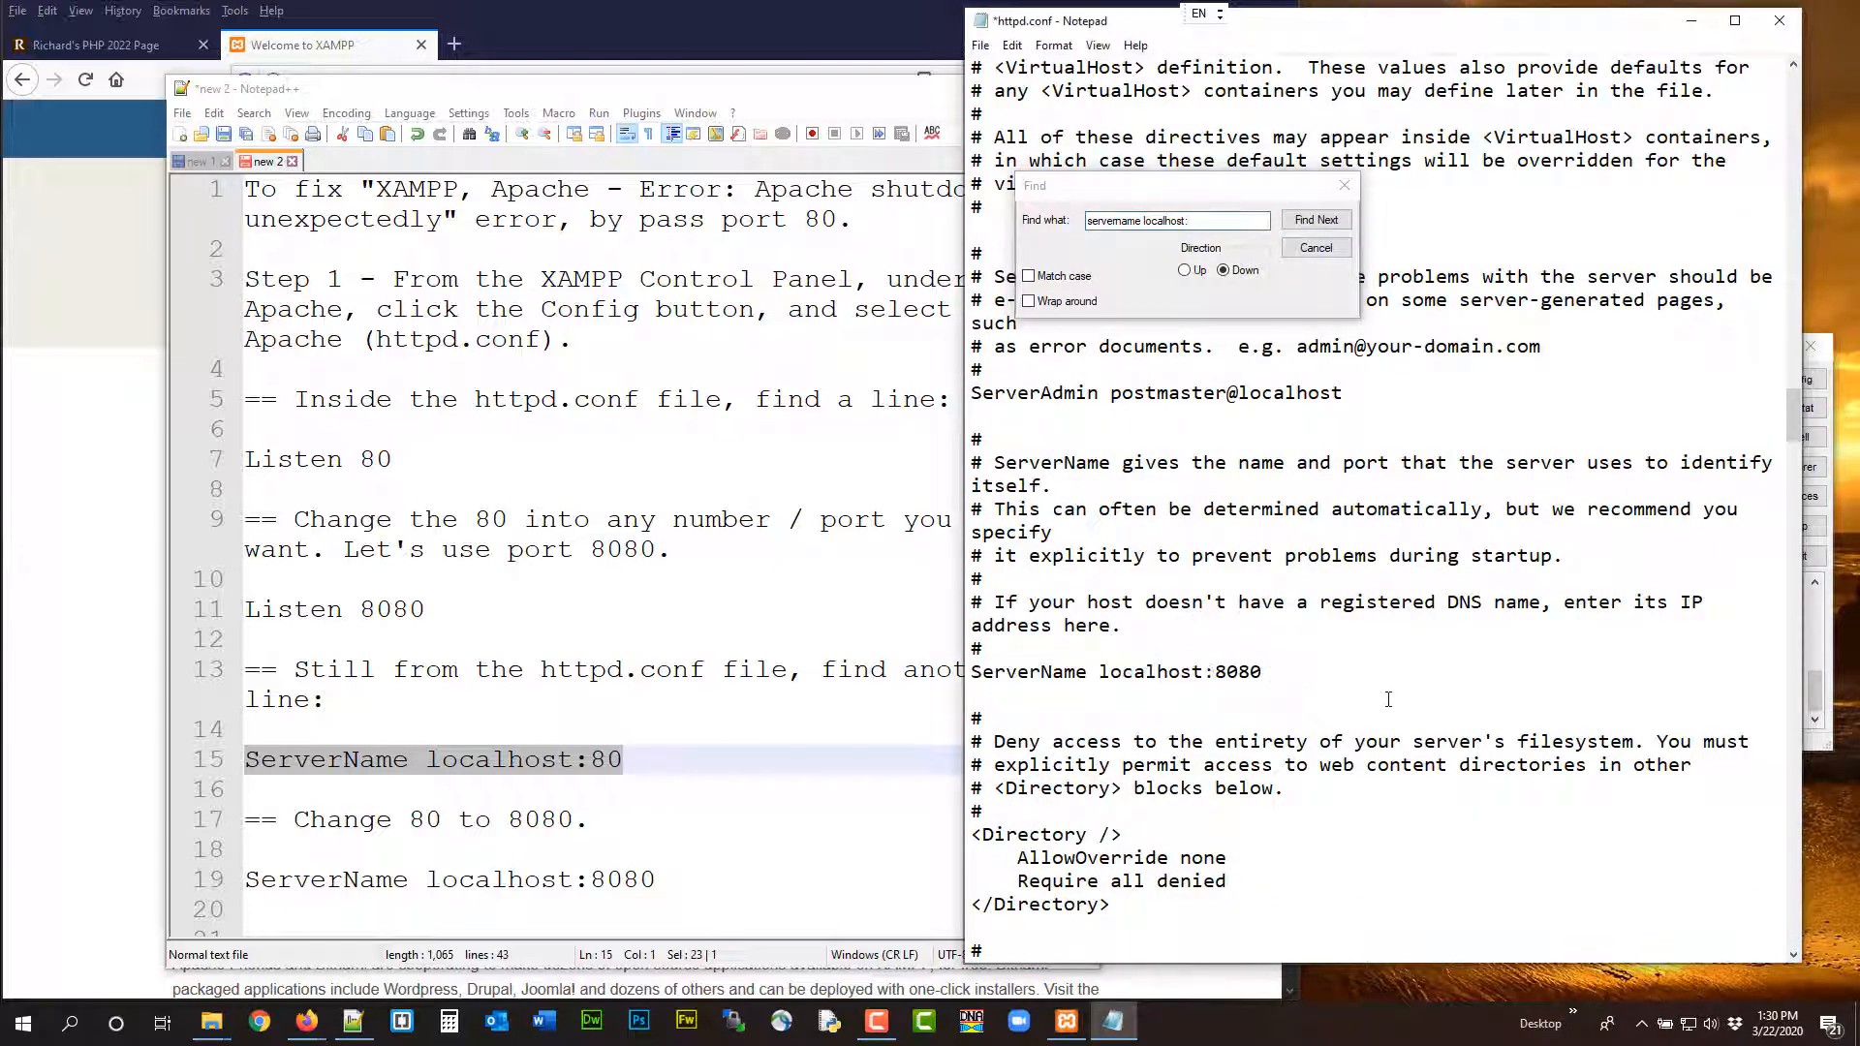
pyautogui.press('BackSpace')
pyautogui.press('BackSpace')
pyautogui.click(1321, 254)
pyautogui.scroll(-4, 581, 683)
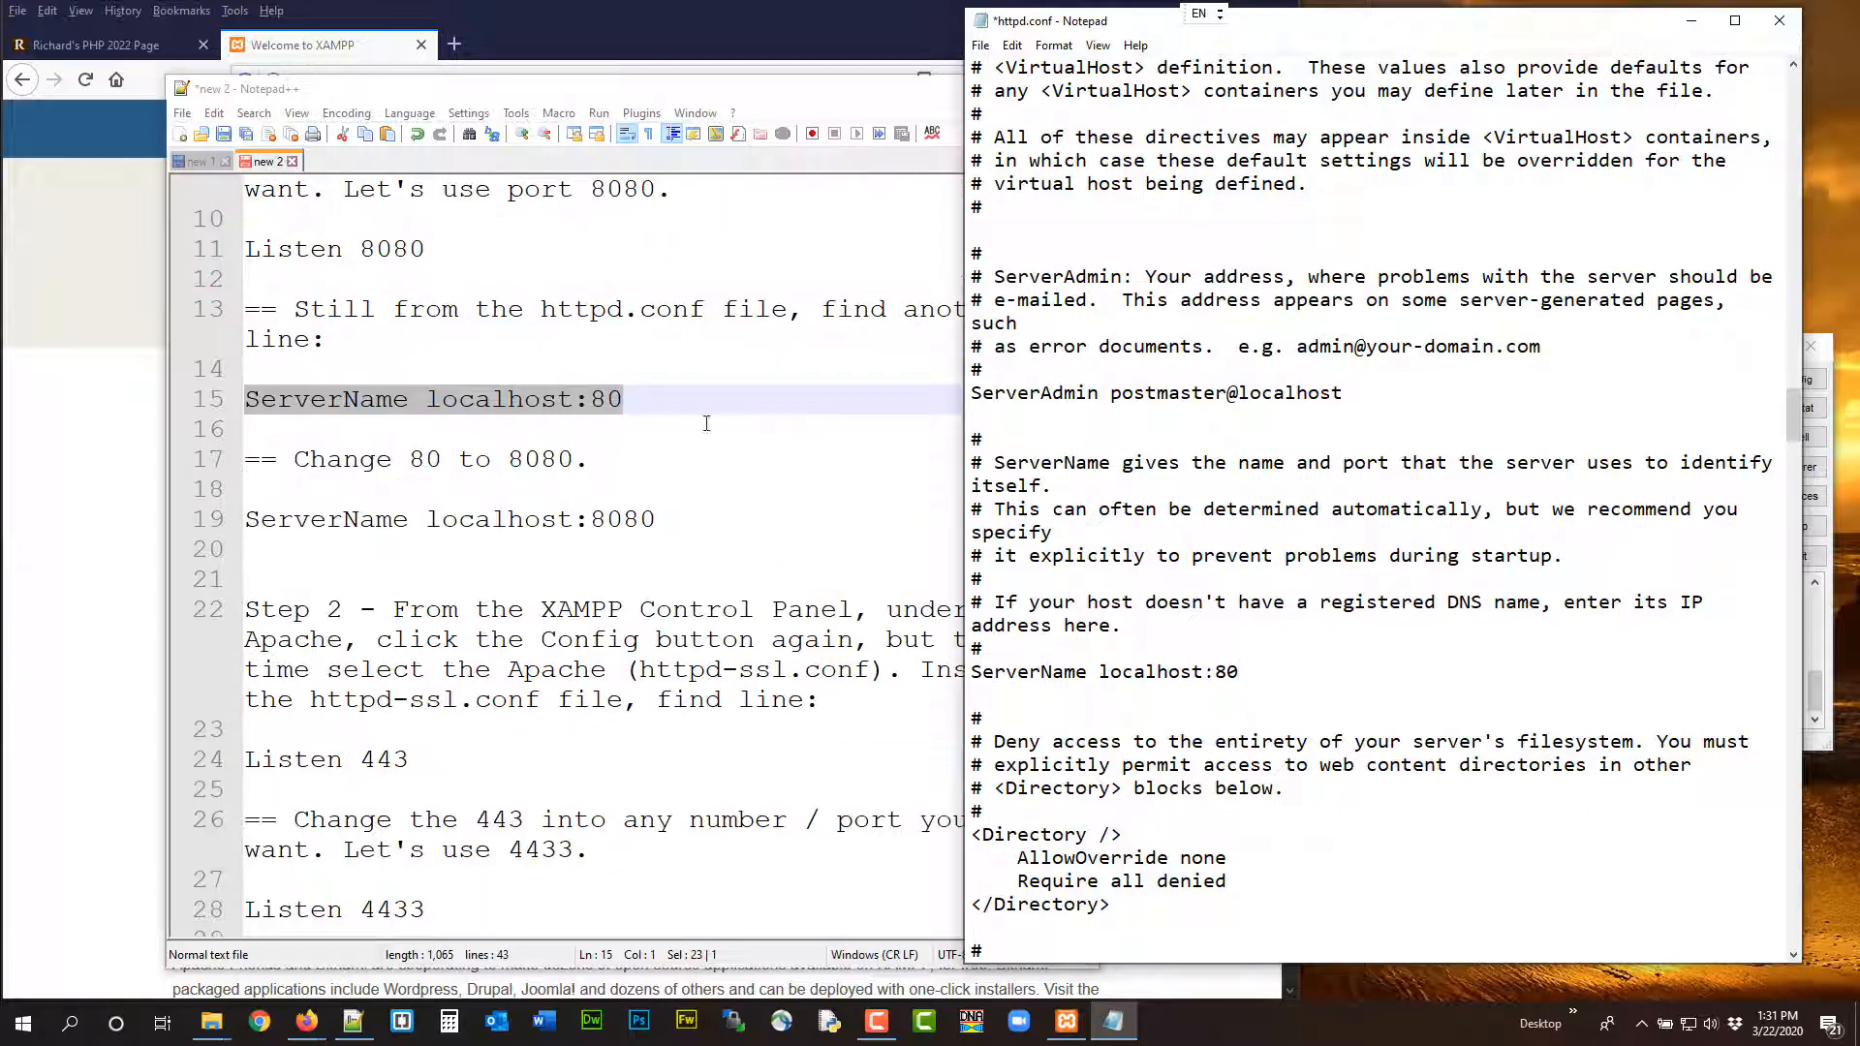
pyautogui.click(980, 45)
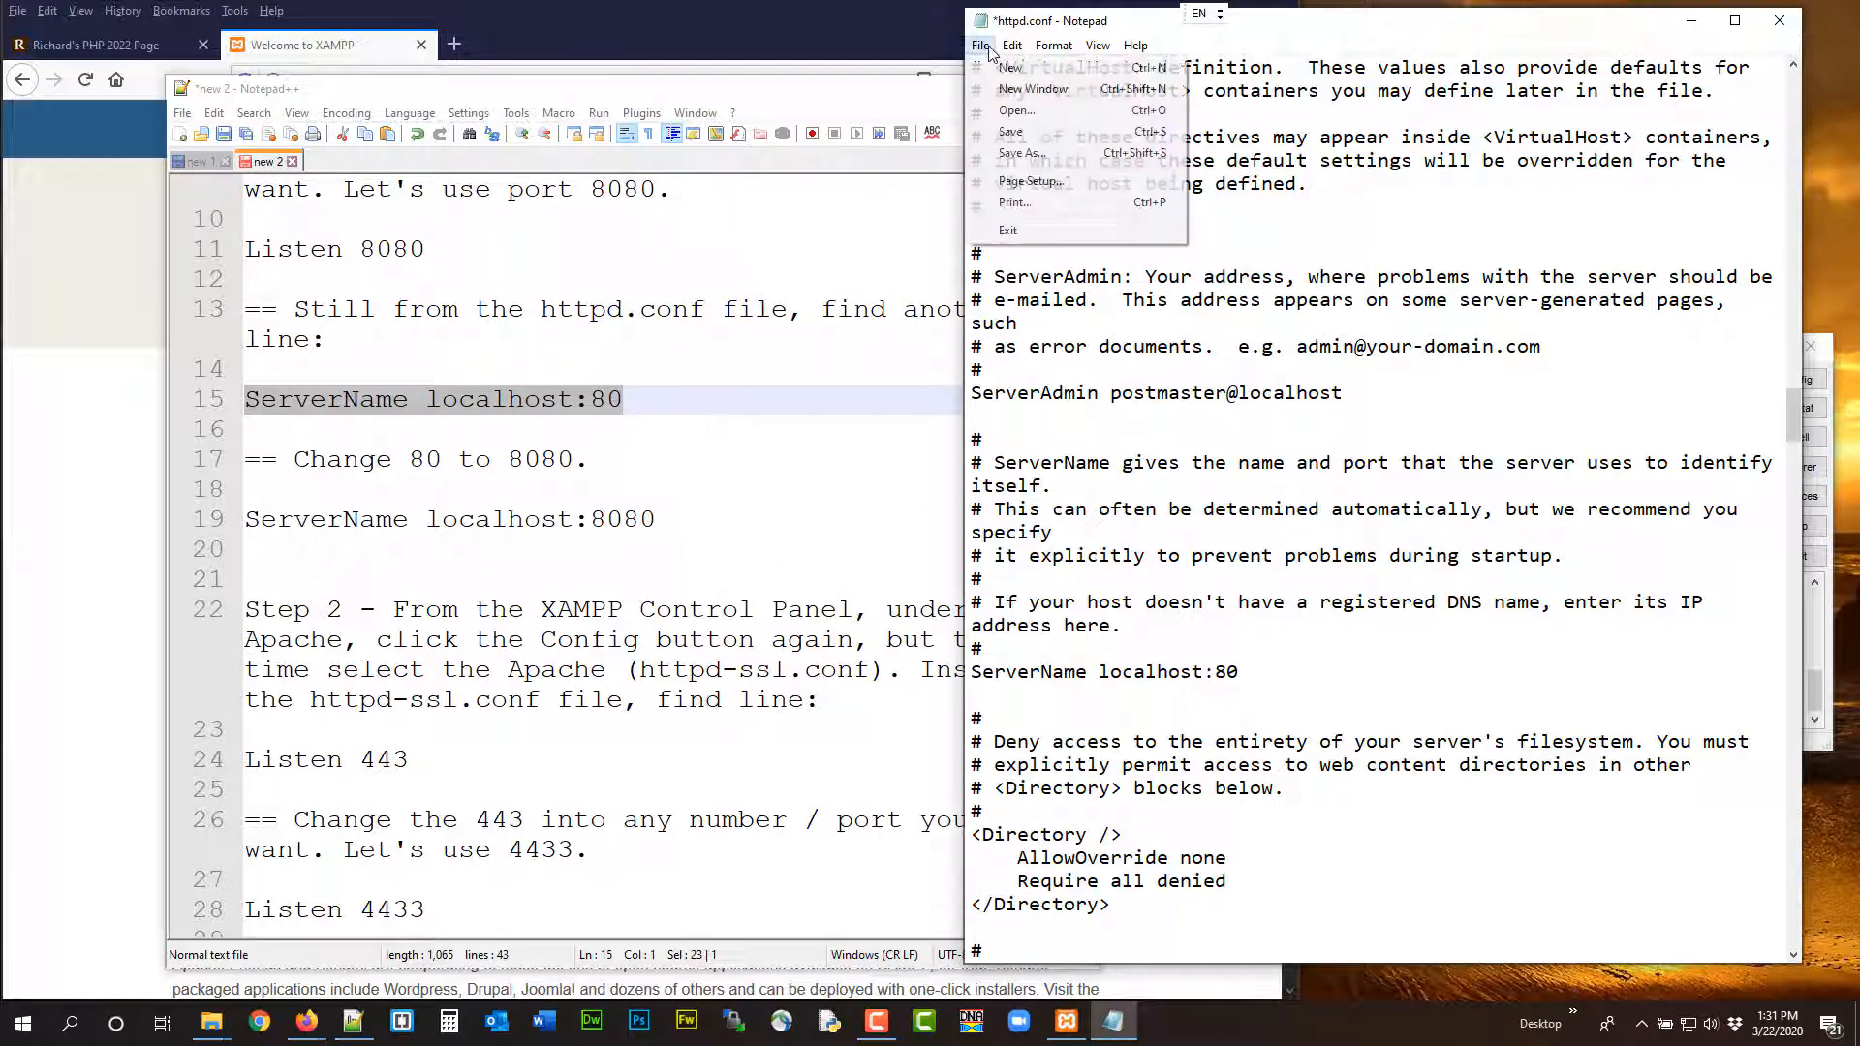
pyautogui.click(1009, 131)
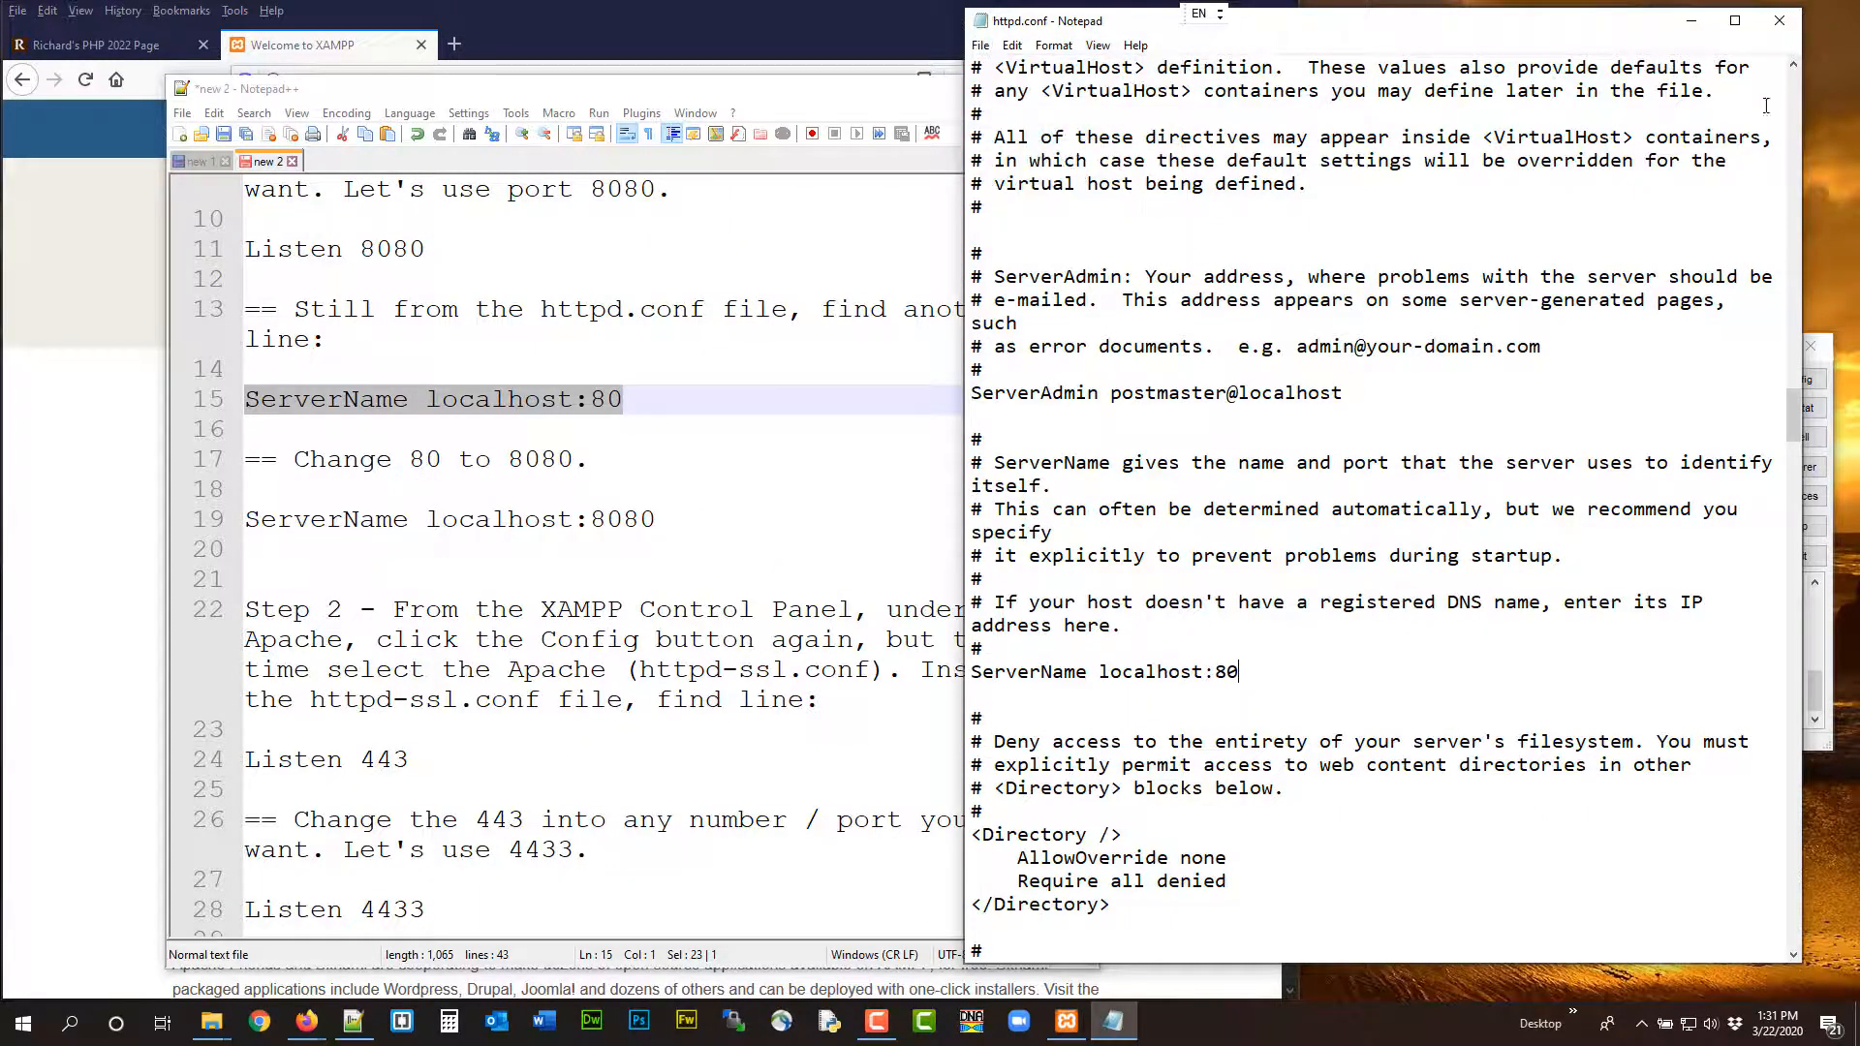
pyautogui.click(1780, 21)
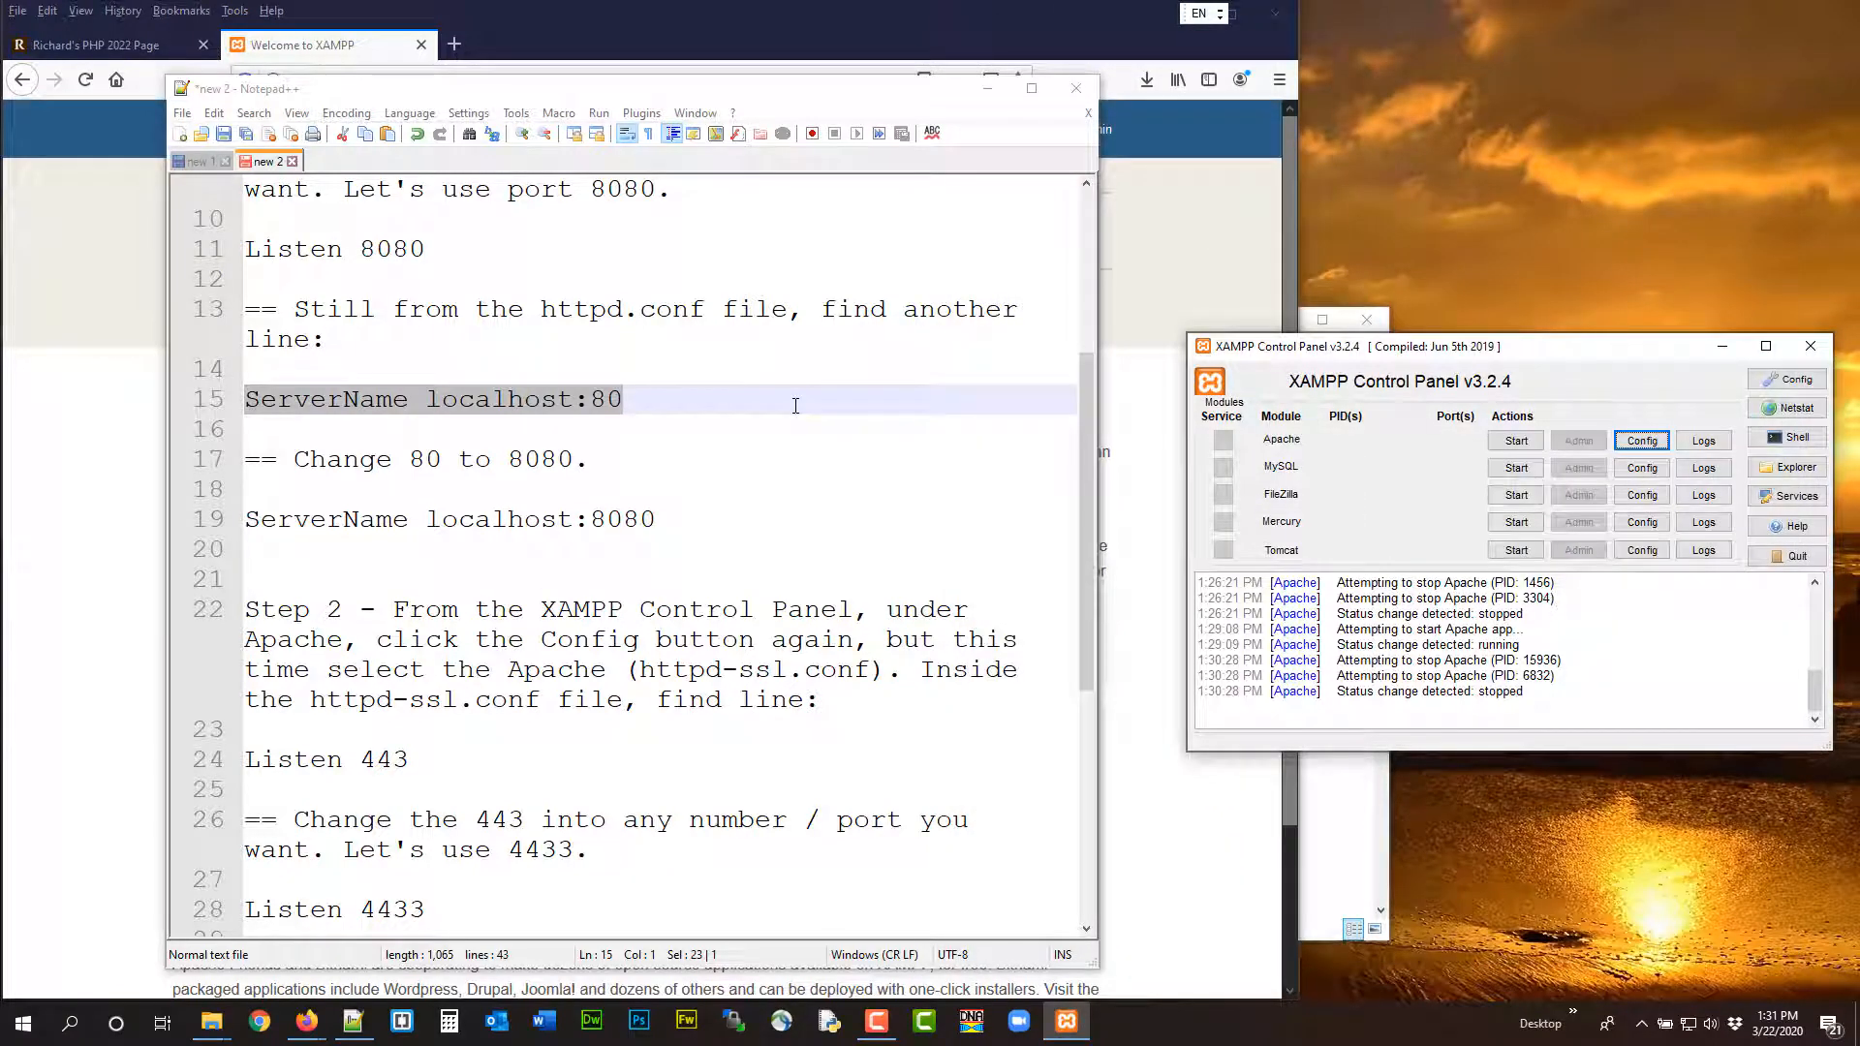
# Open Apache's httpd-ssl.conf and change the Listen port to 443
pyautogui.scroll(-4, 509, 395)
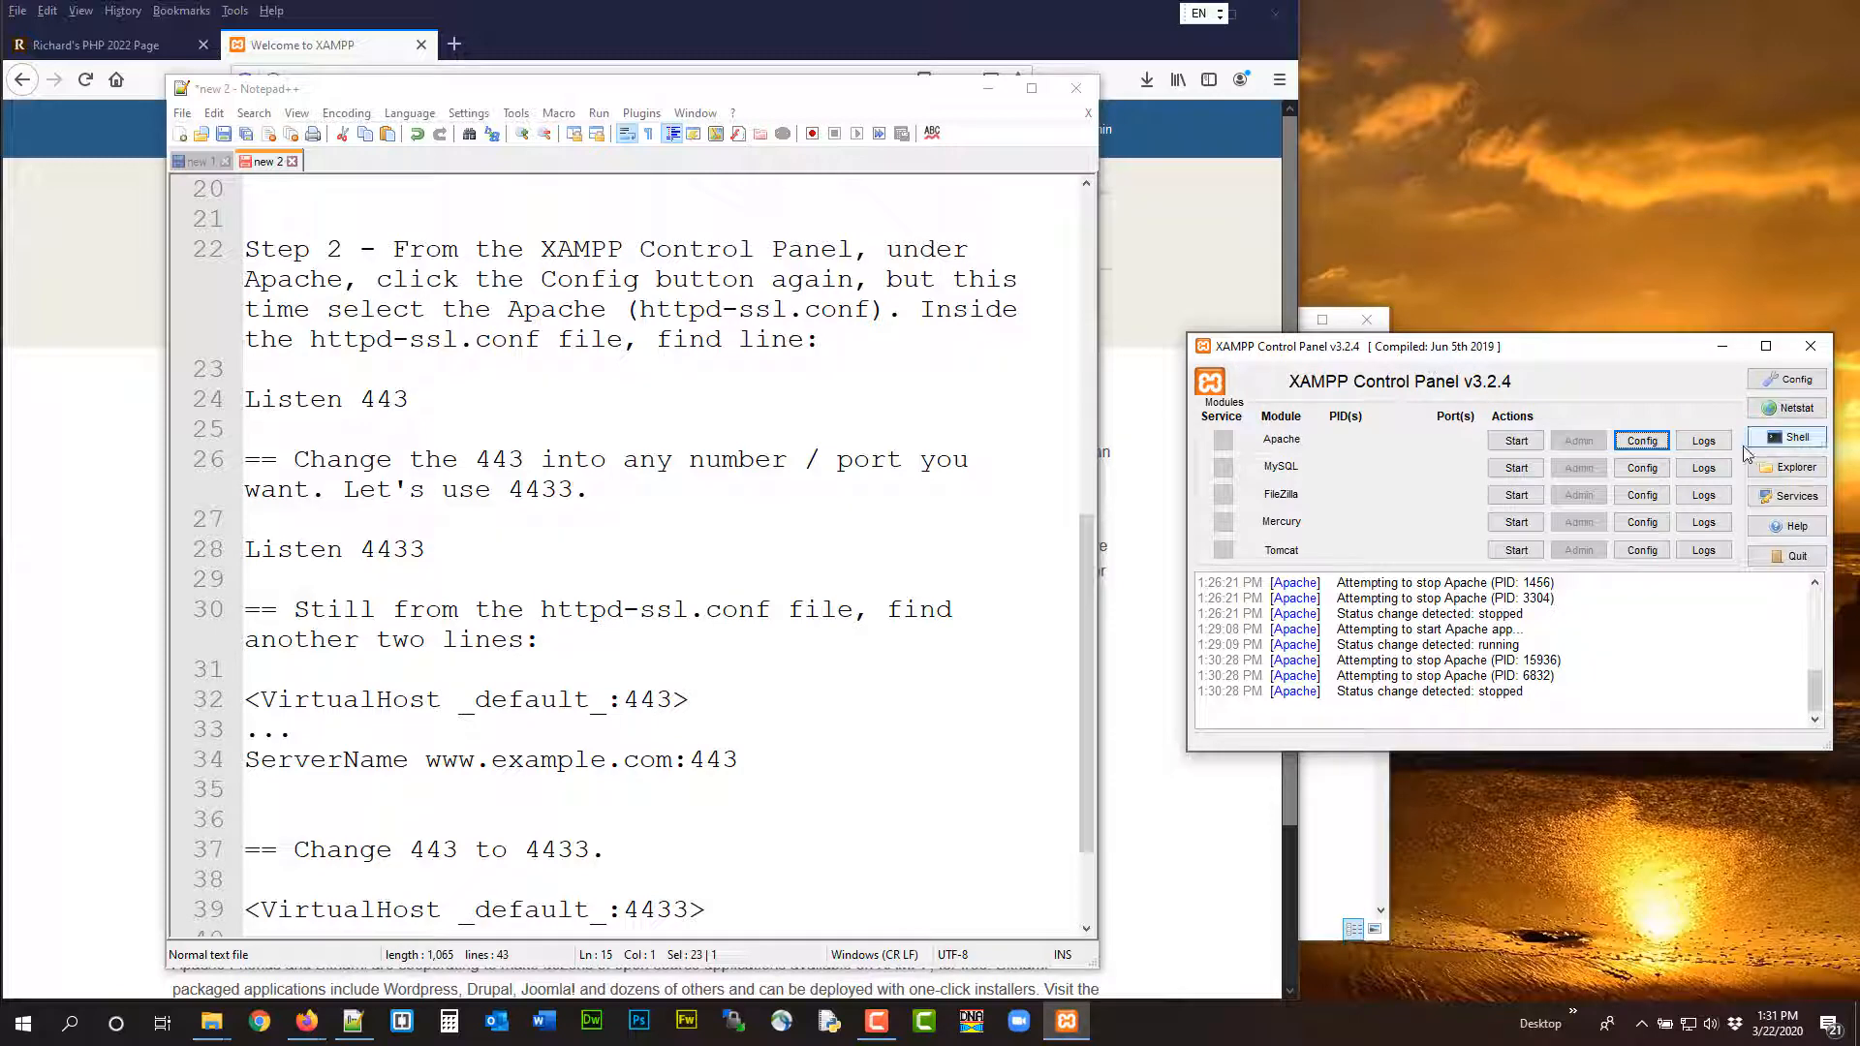
pyautogui.click(1642, 440)
pyautogui.click(1658, 477)
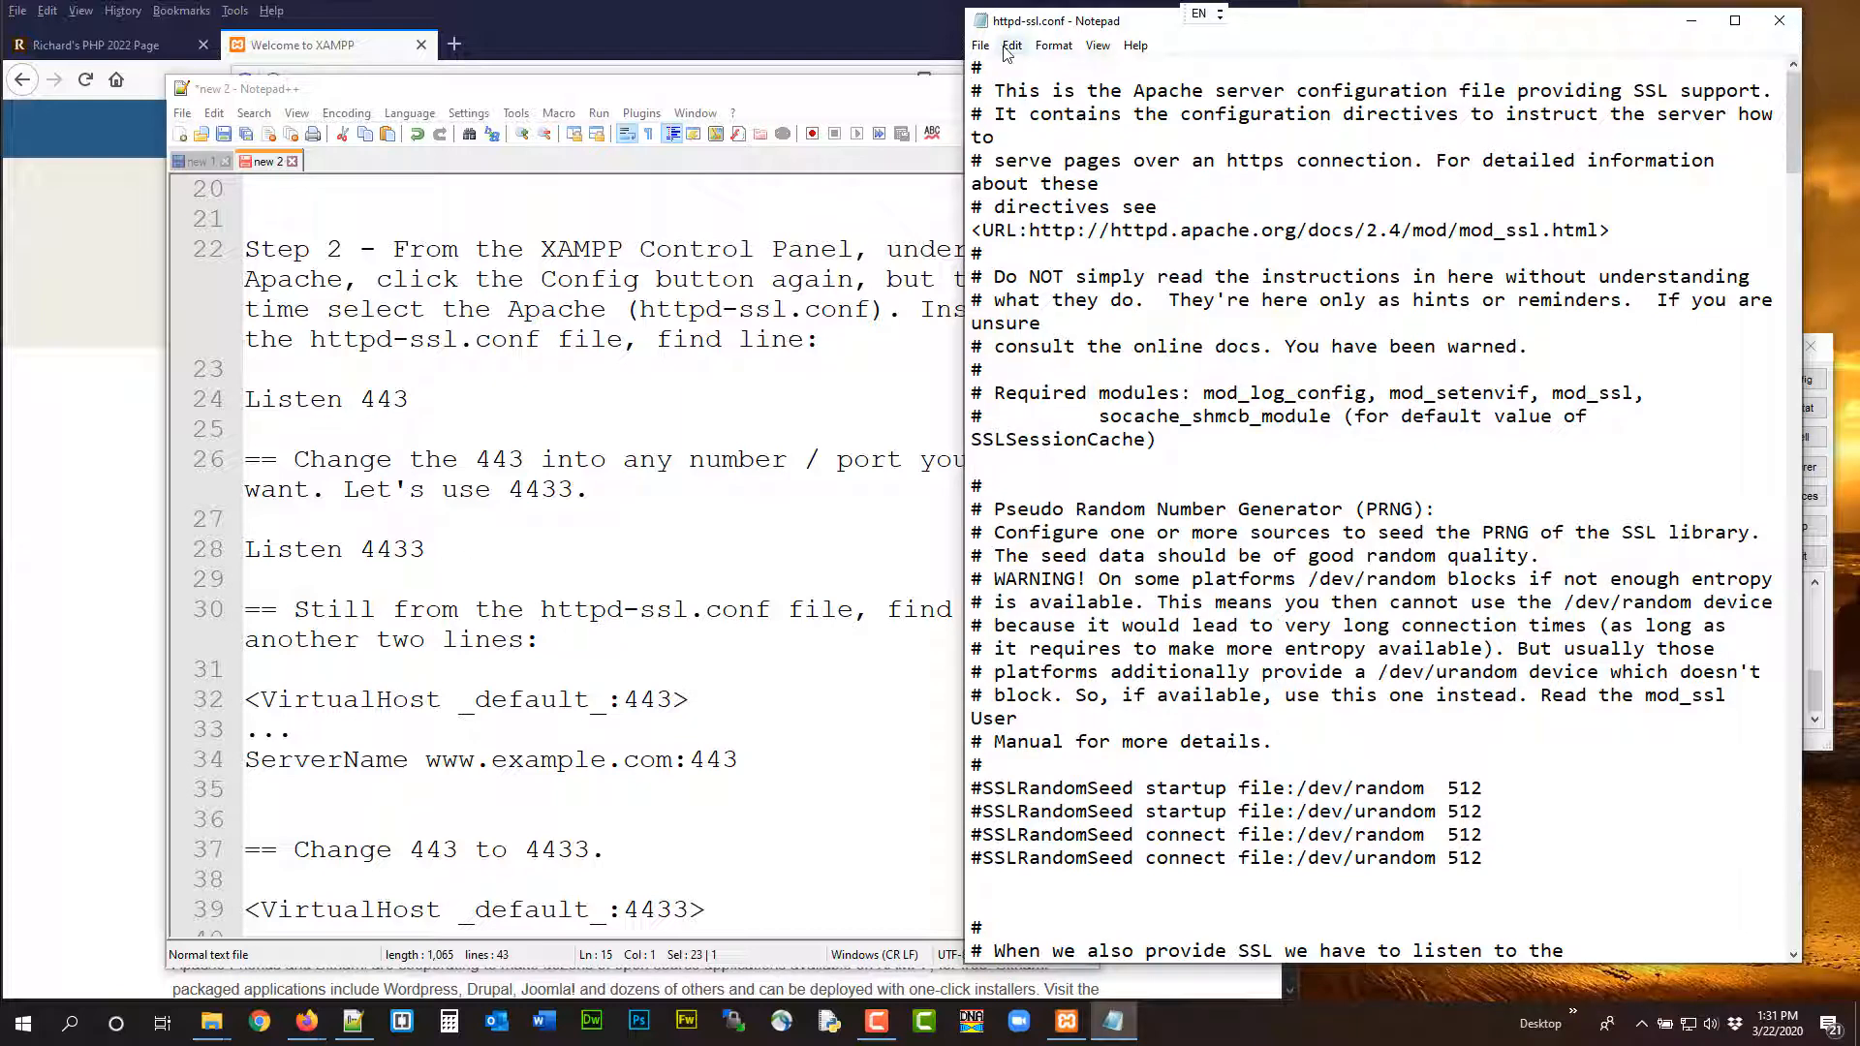
pyautogui.scroll(-4, 1199, 389)
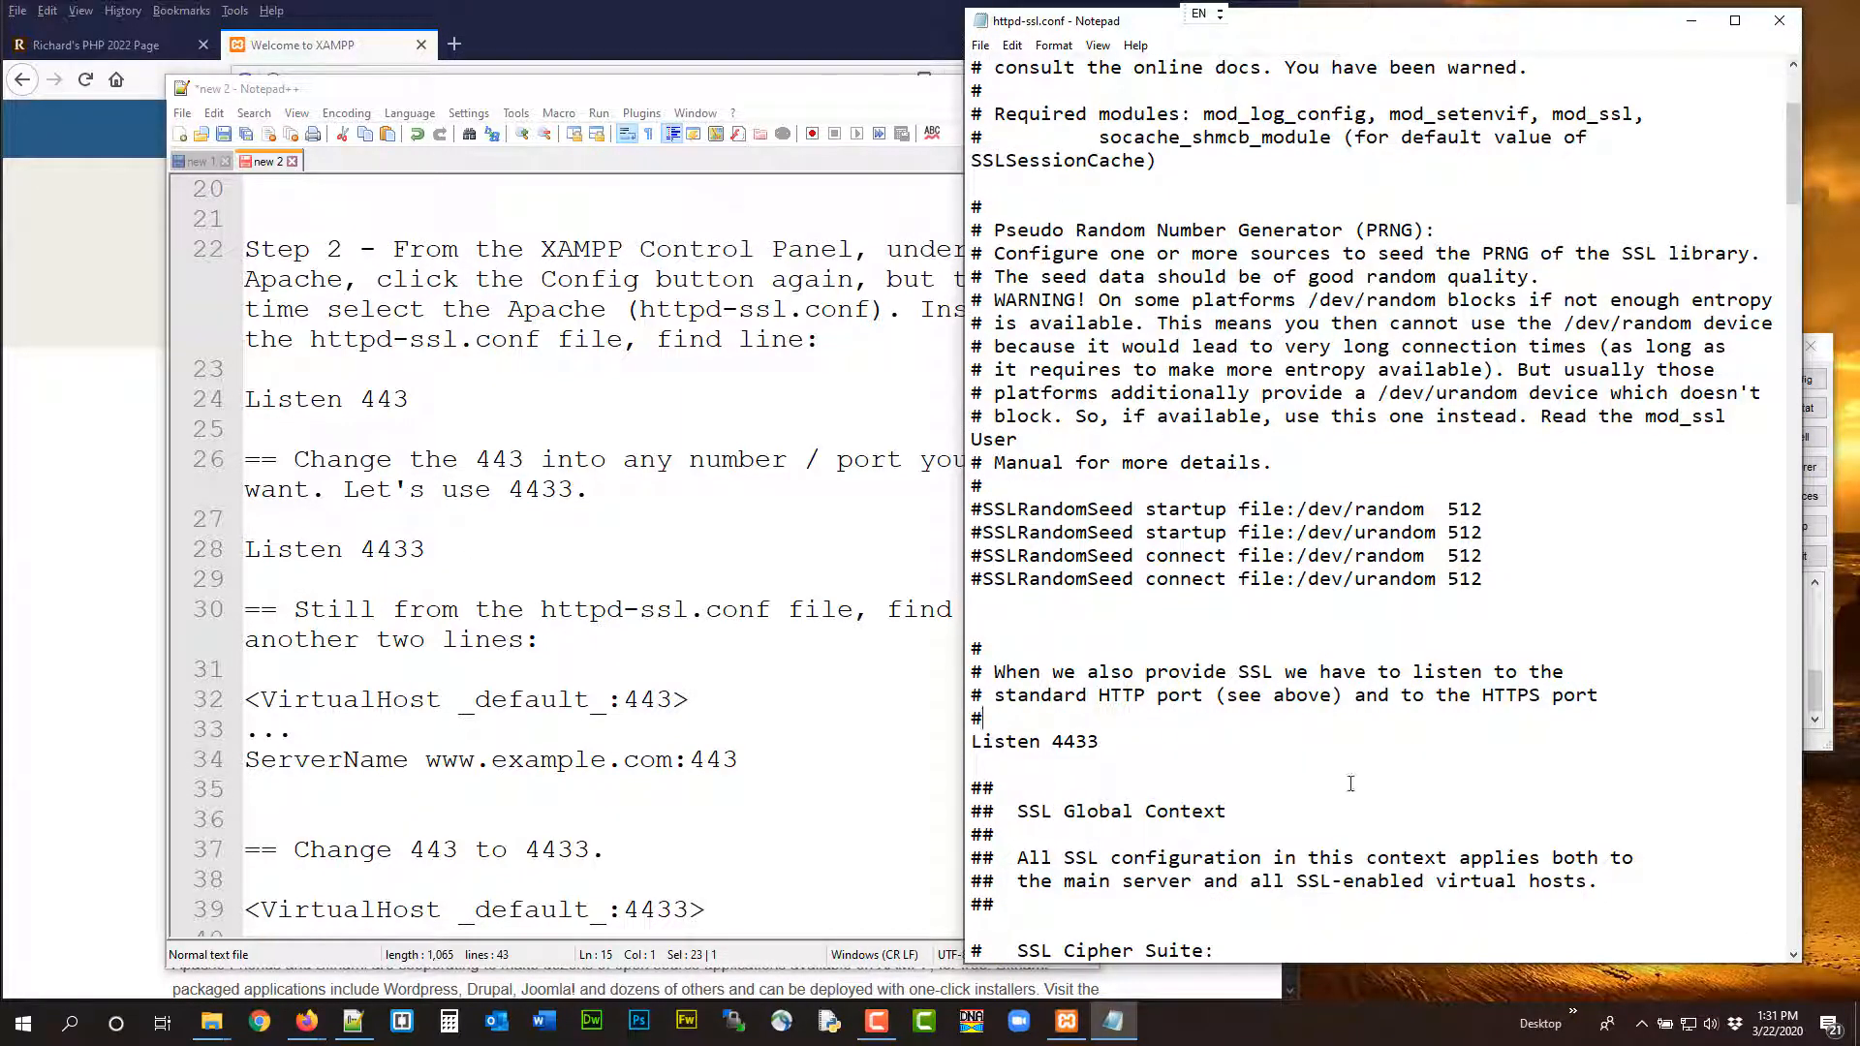
pyautogui.click(1164, 740)
pyautogui.press('BackSpace')
# Change the VirtualHost _default_ port to 443 in httpd-ssl.conf, then save and close the file
pyautogui.scroll(-15, 1219, 489)
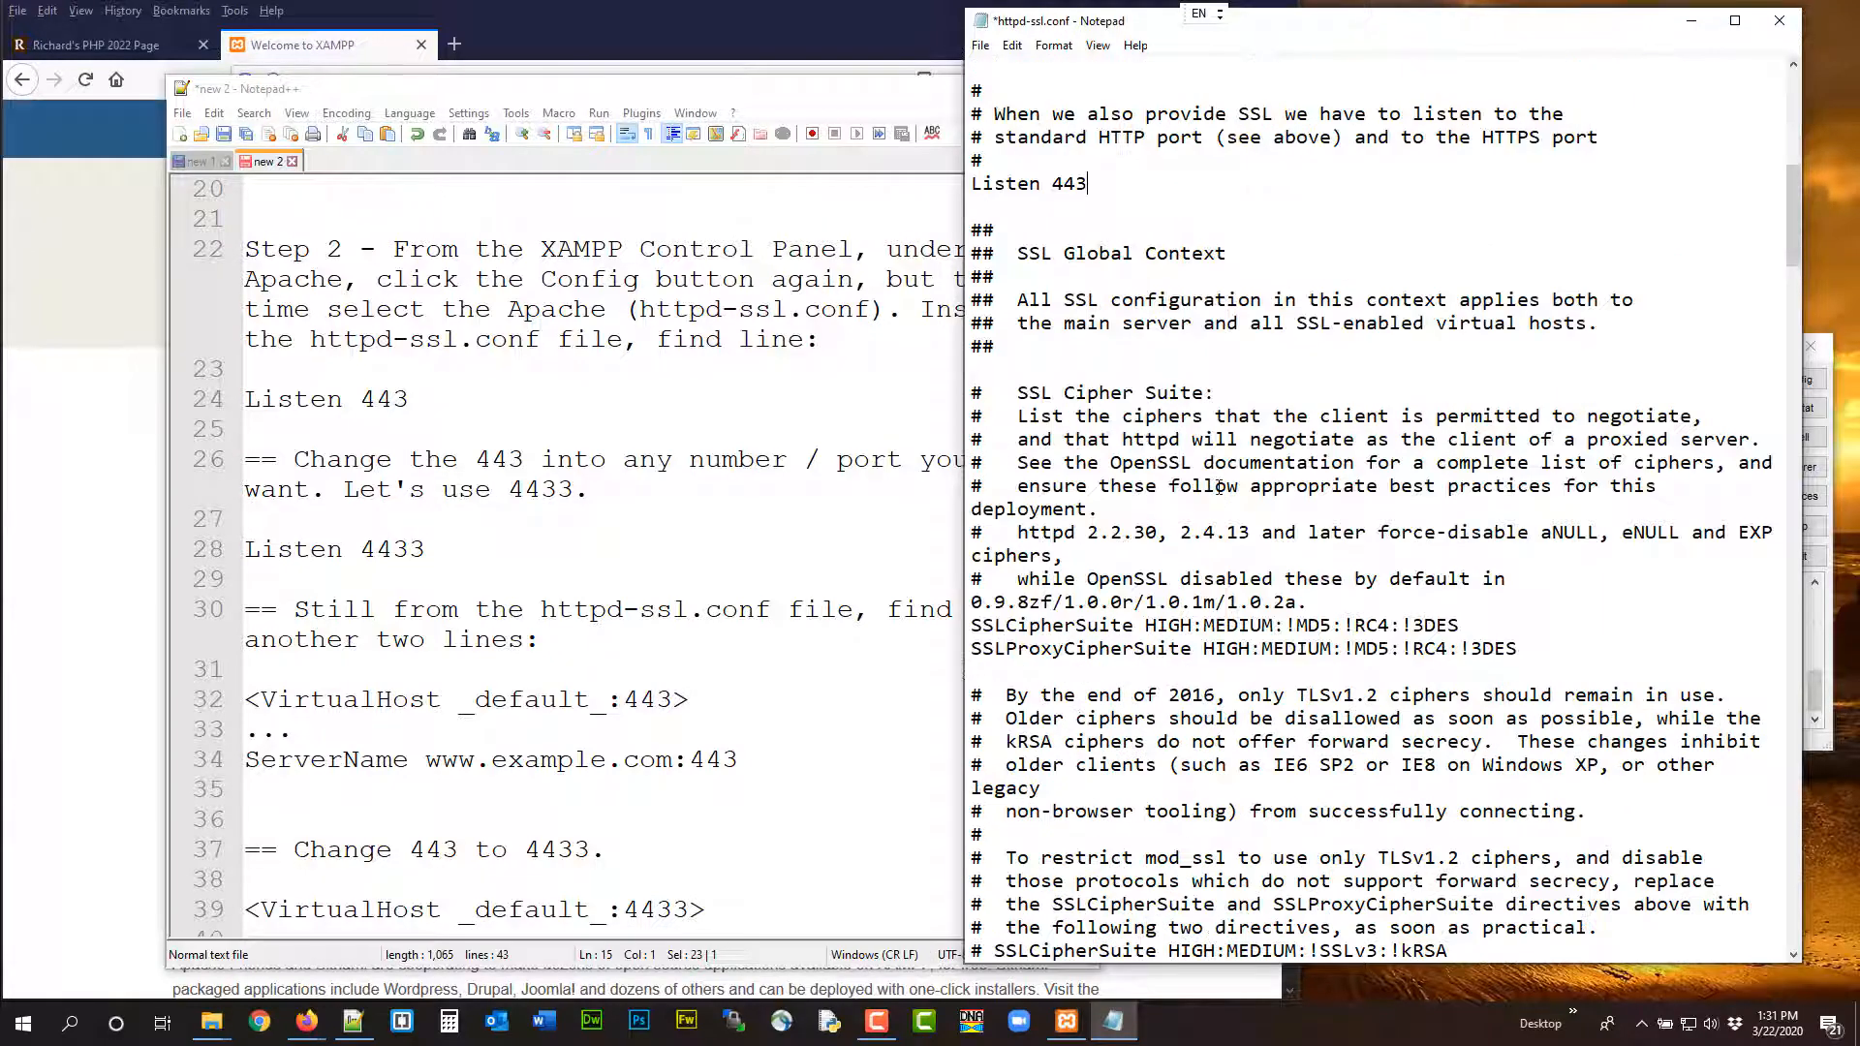
pyautogui.scroll(-20, 1218, 487)
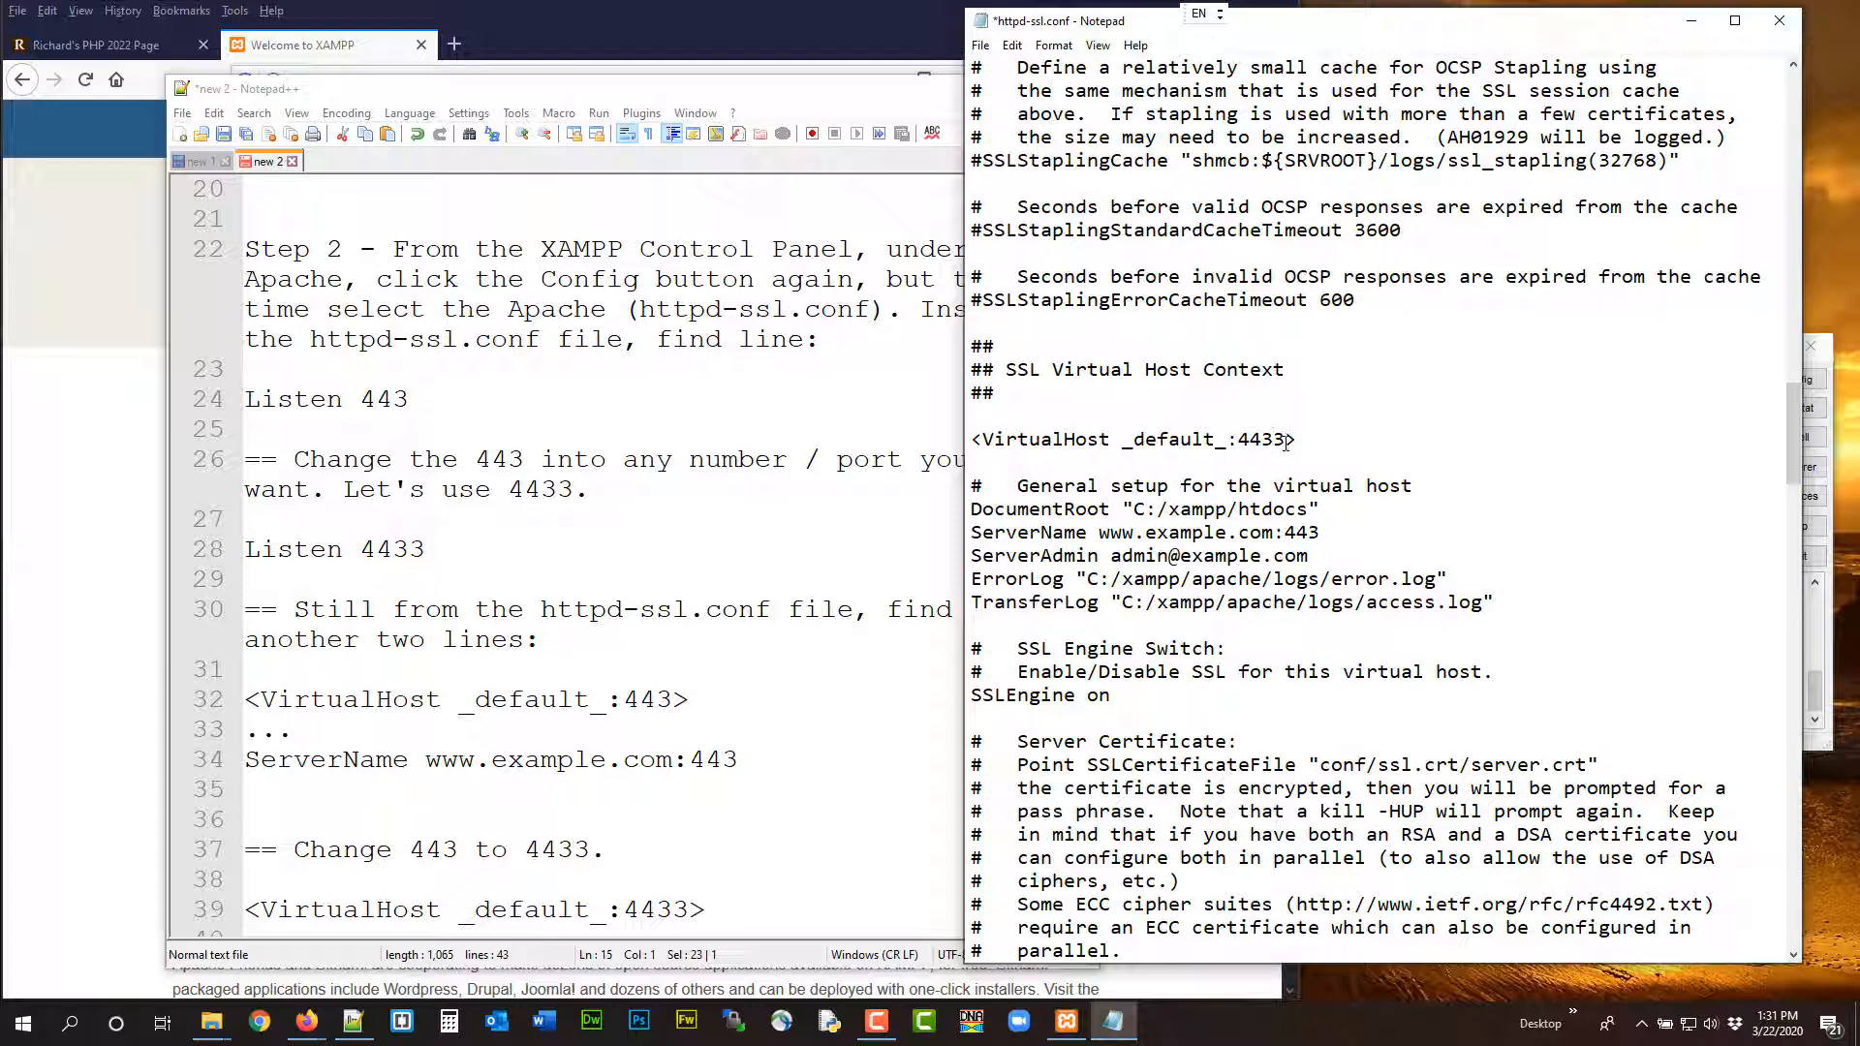
pyautogui.press('BackSpace')
pyautogui.click(979, 45)
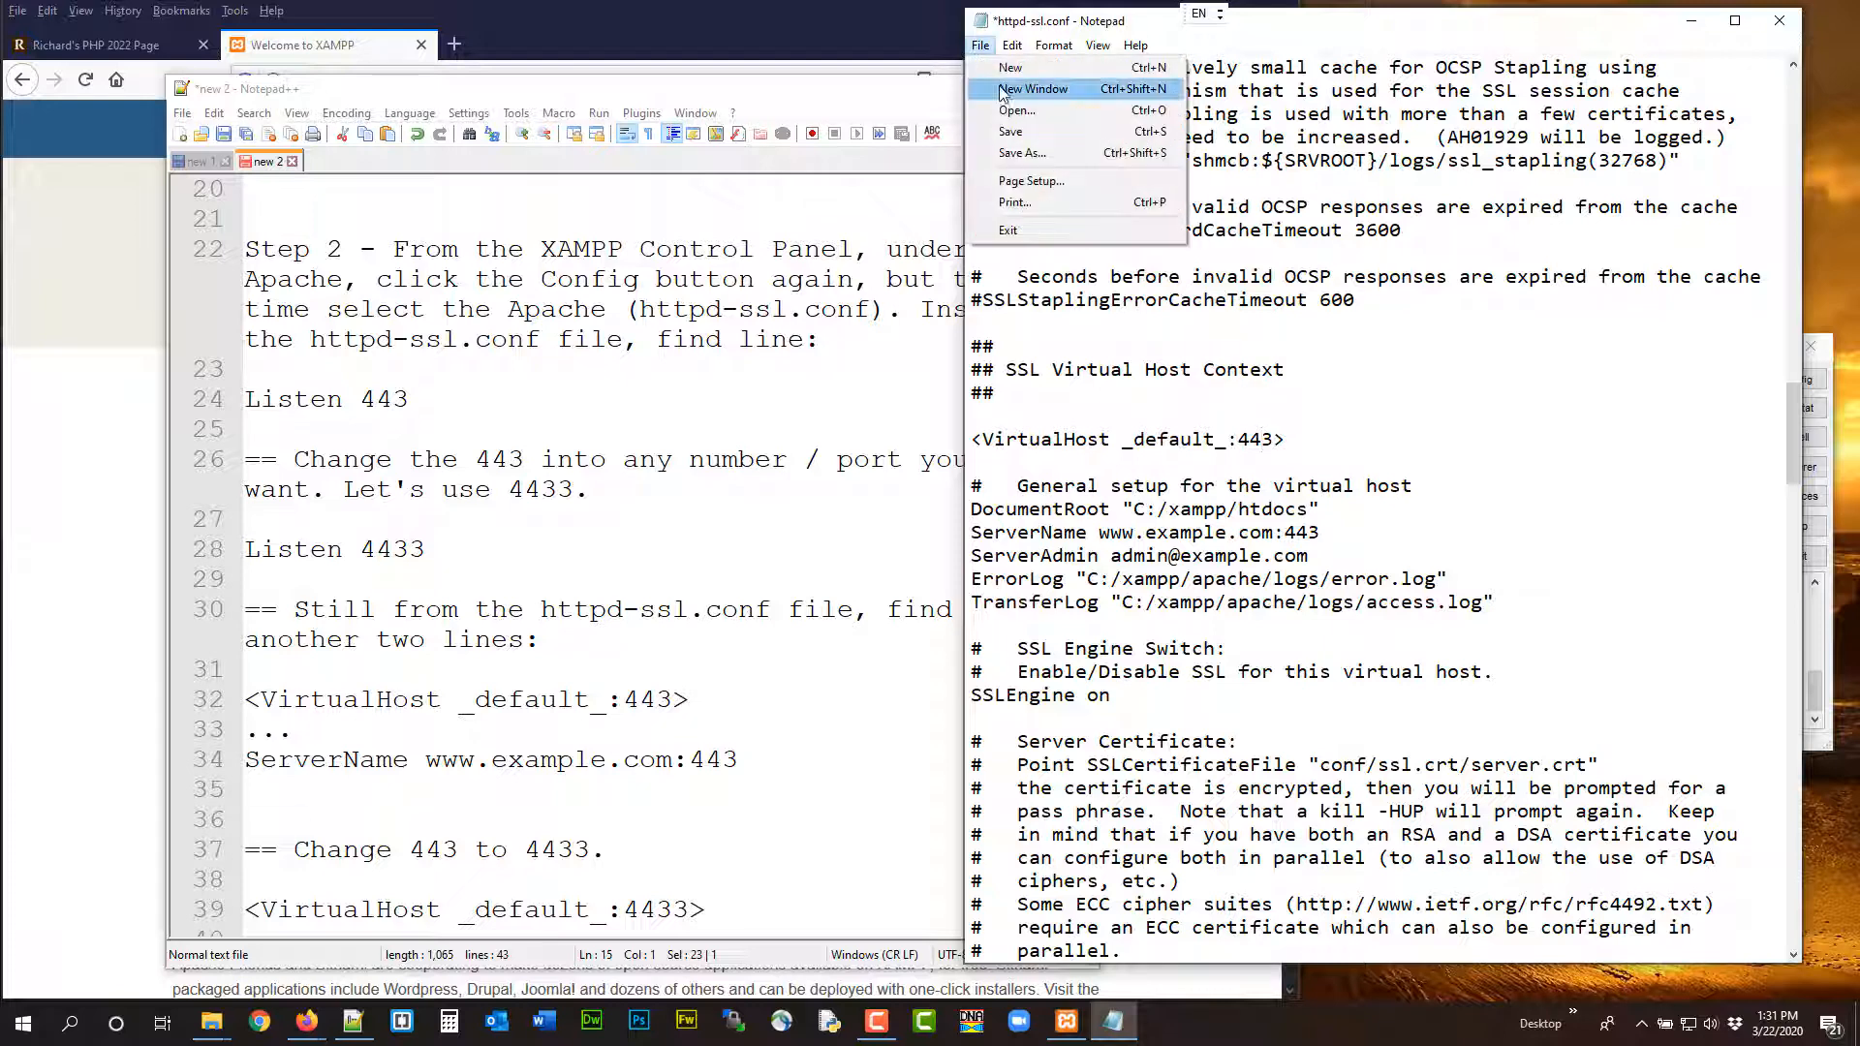
pyautogui.click(1008, 136)
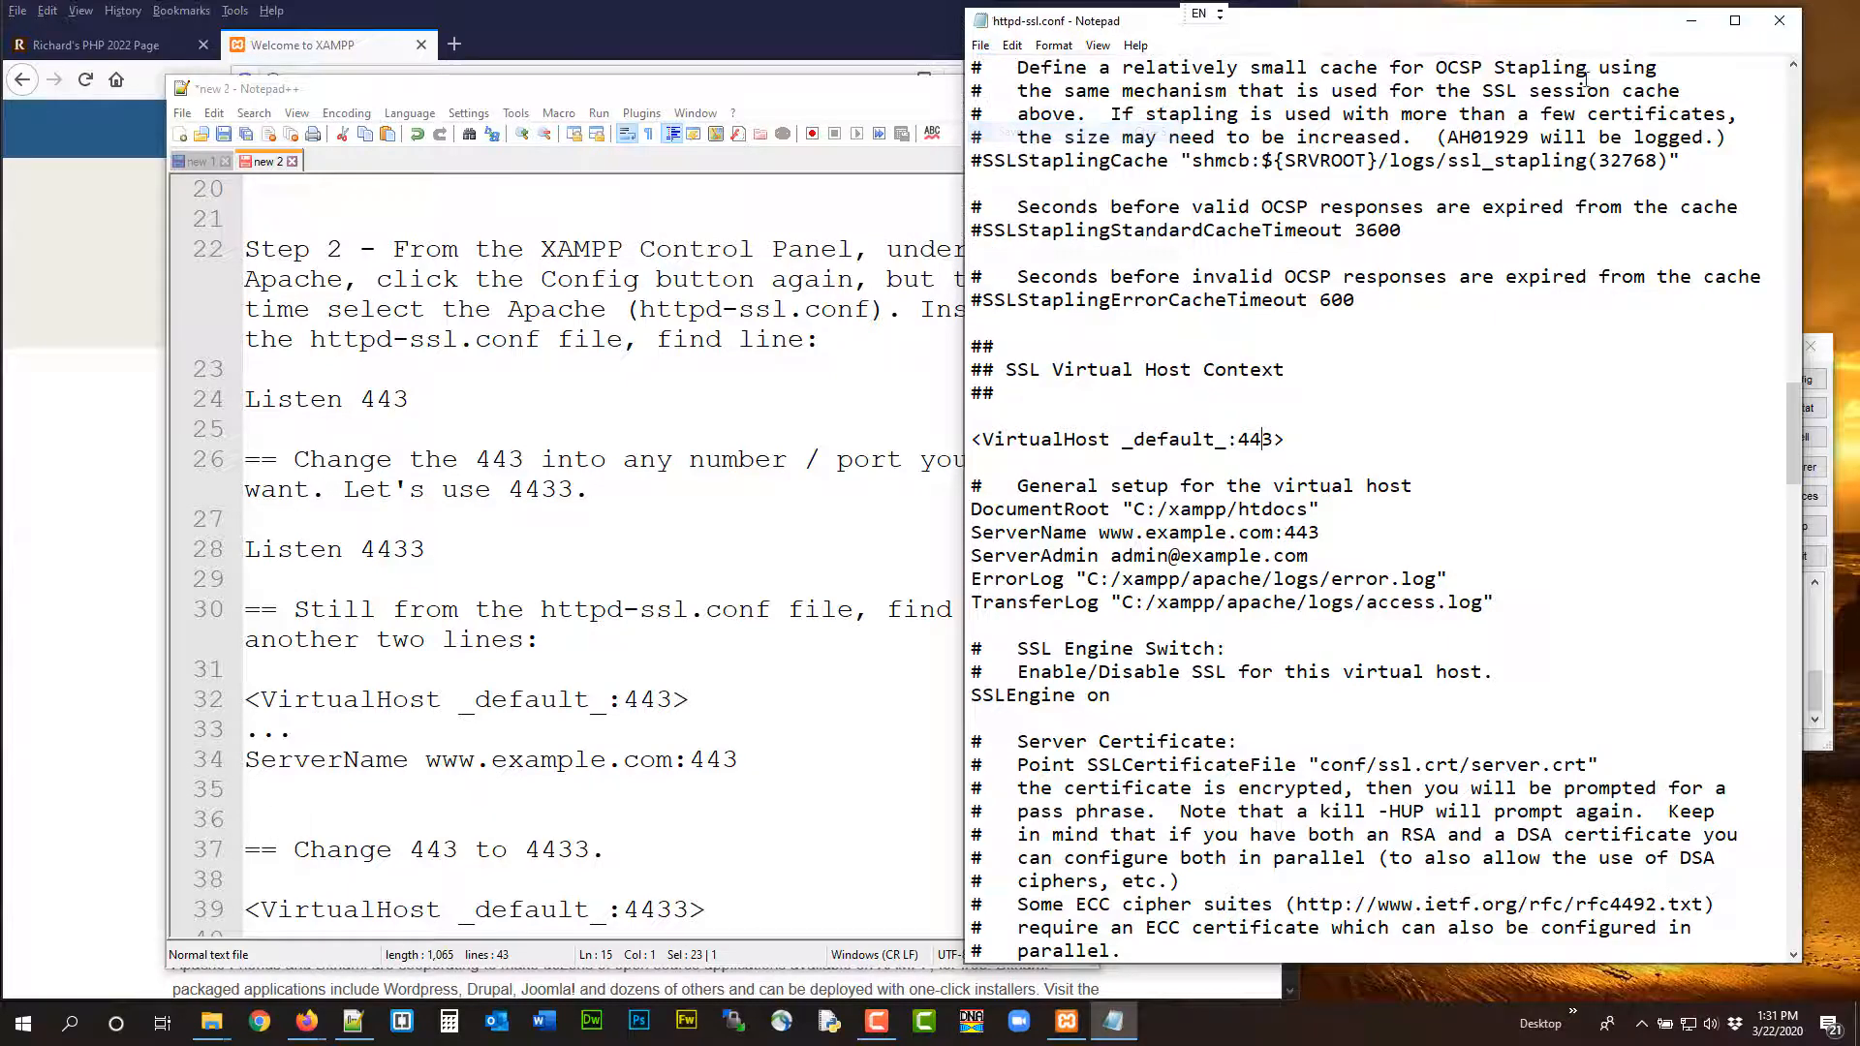
pyautogui.click(1781, 21)
pyautogui.click(1508, 441)
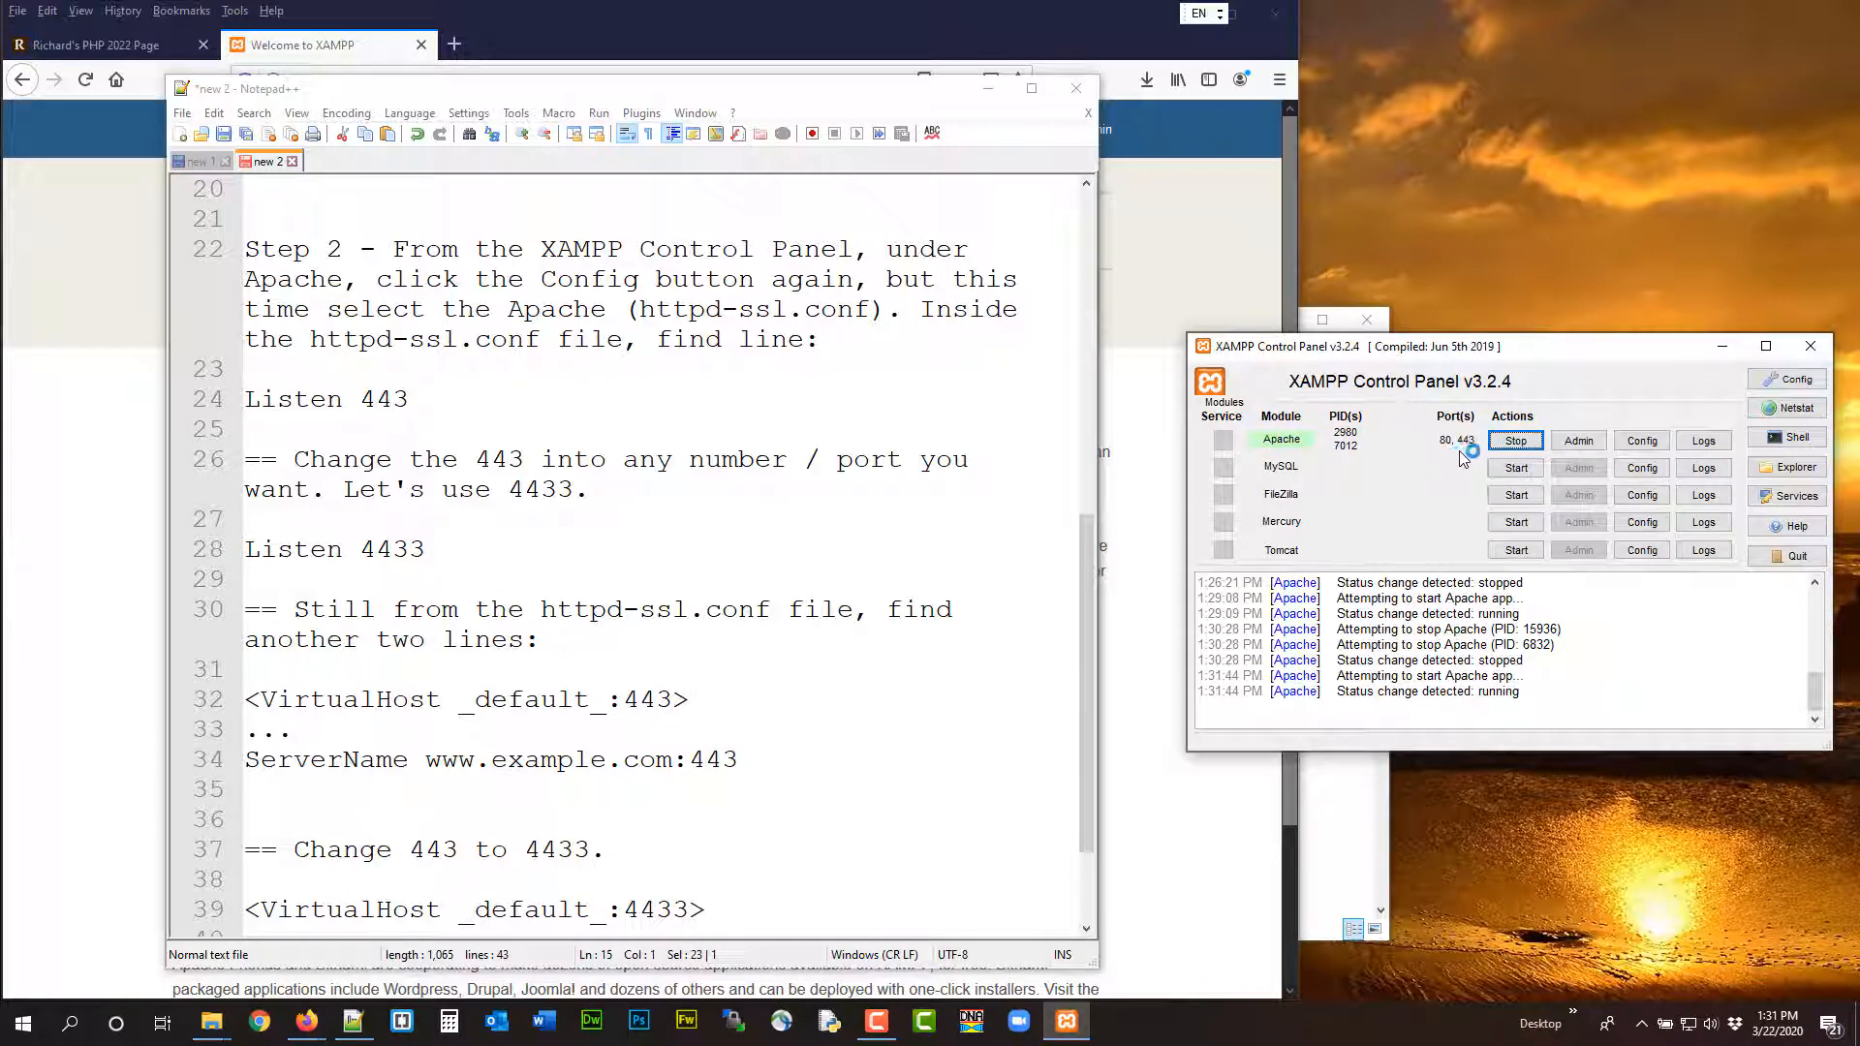
pyautogui.click(353, 1021)
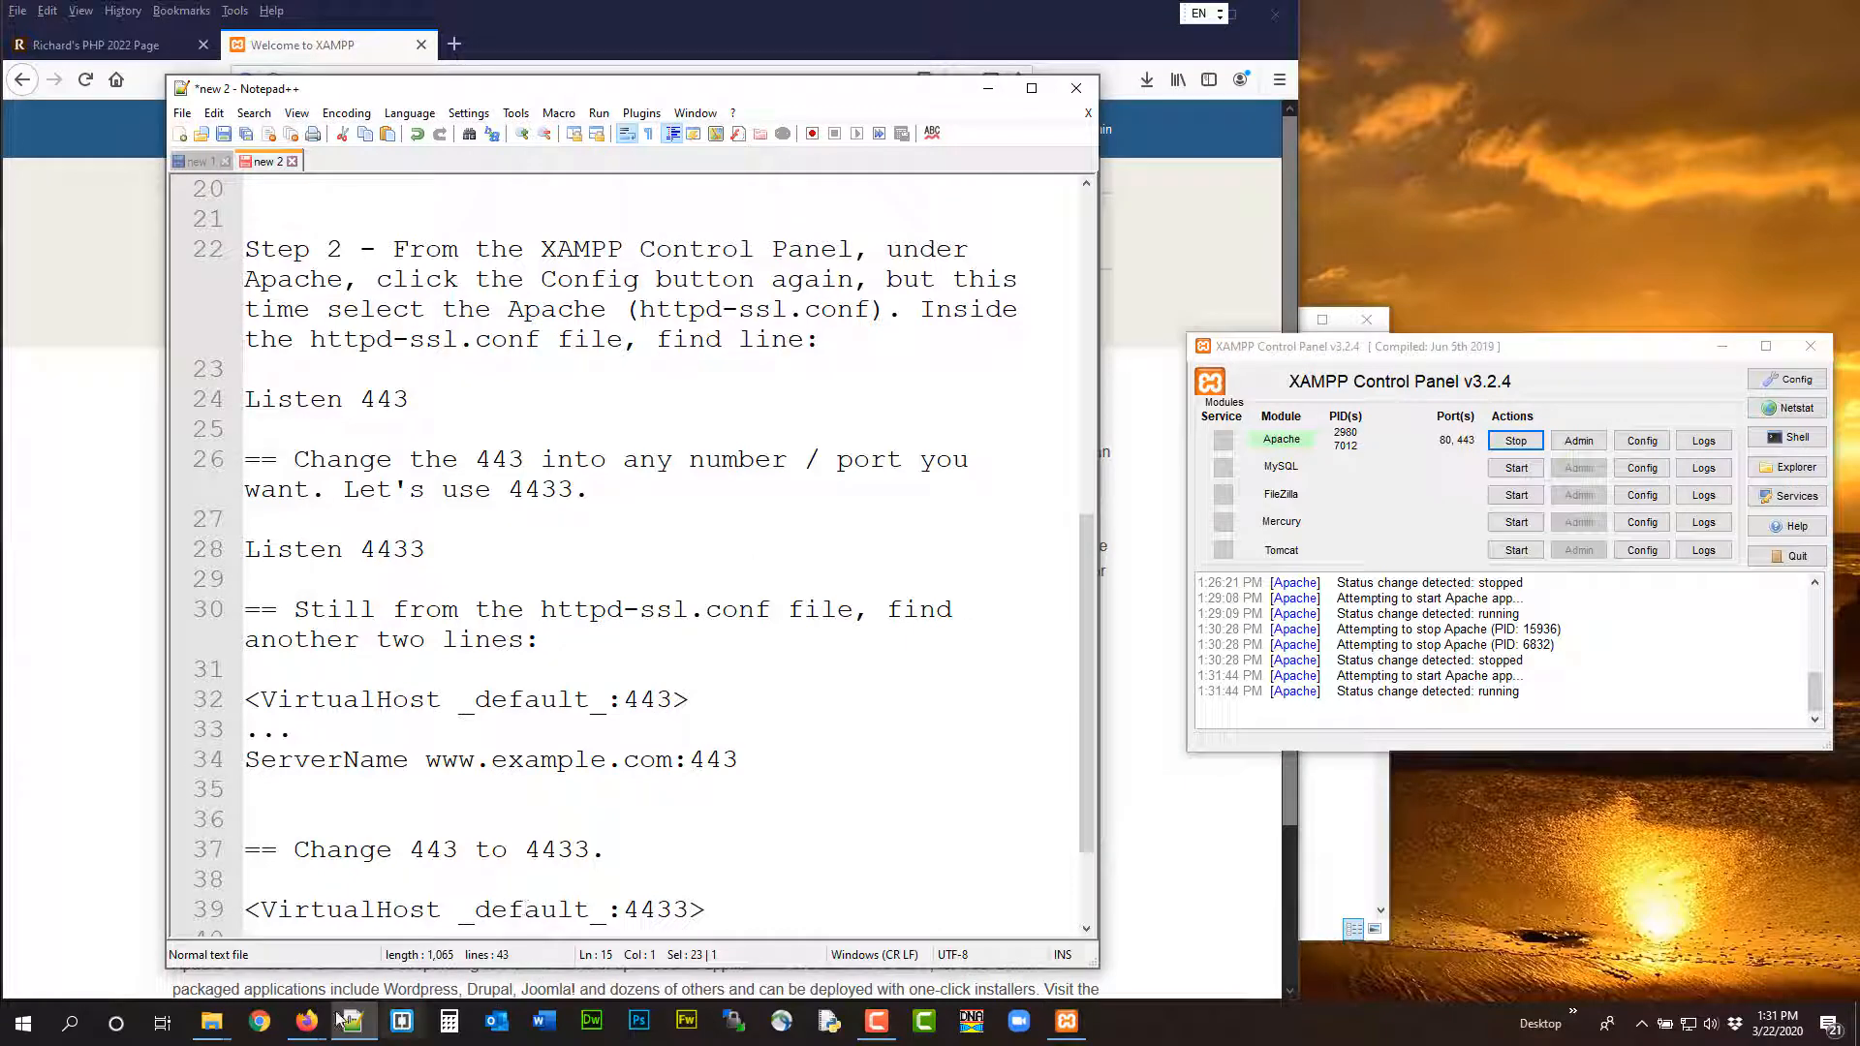
pyautogui.click(199, 161)
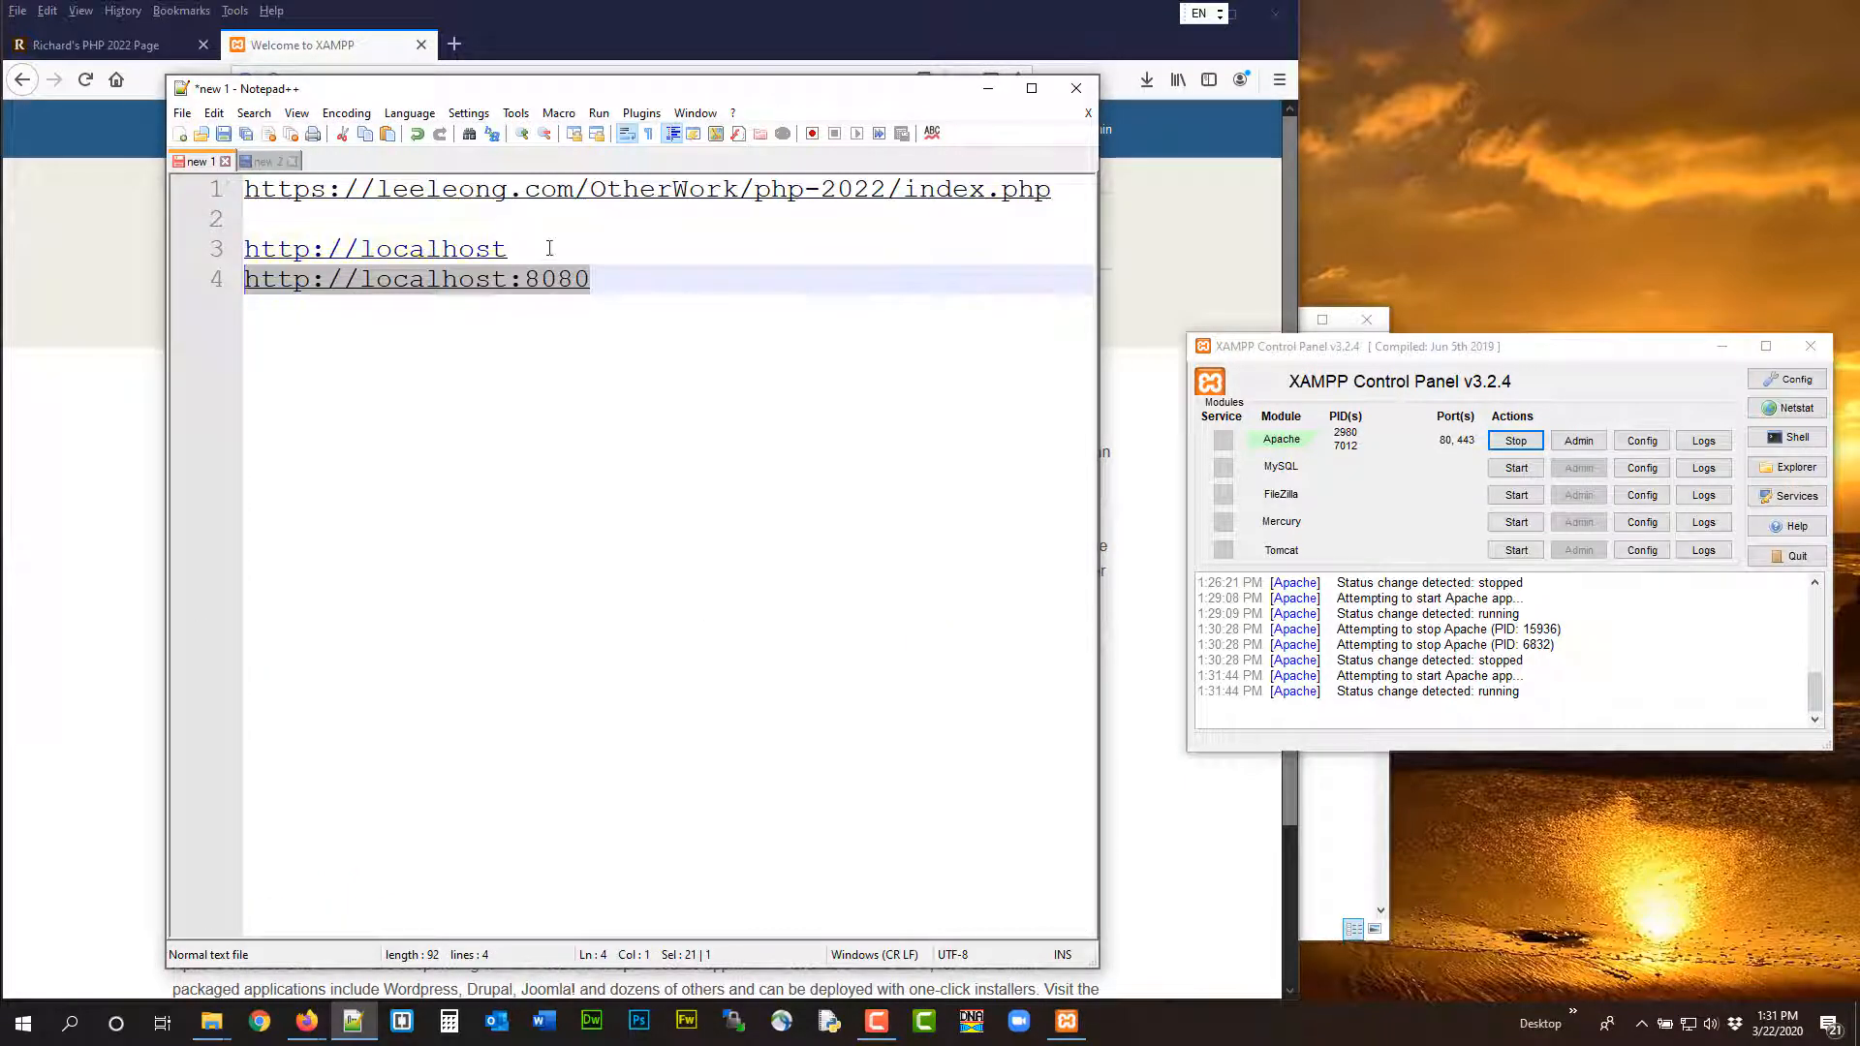
pyautogui.moveTo(549, 248); pyautogui.dragTo(231, 237)
pyautogui.hotkey('ctrl', 'c')
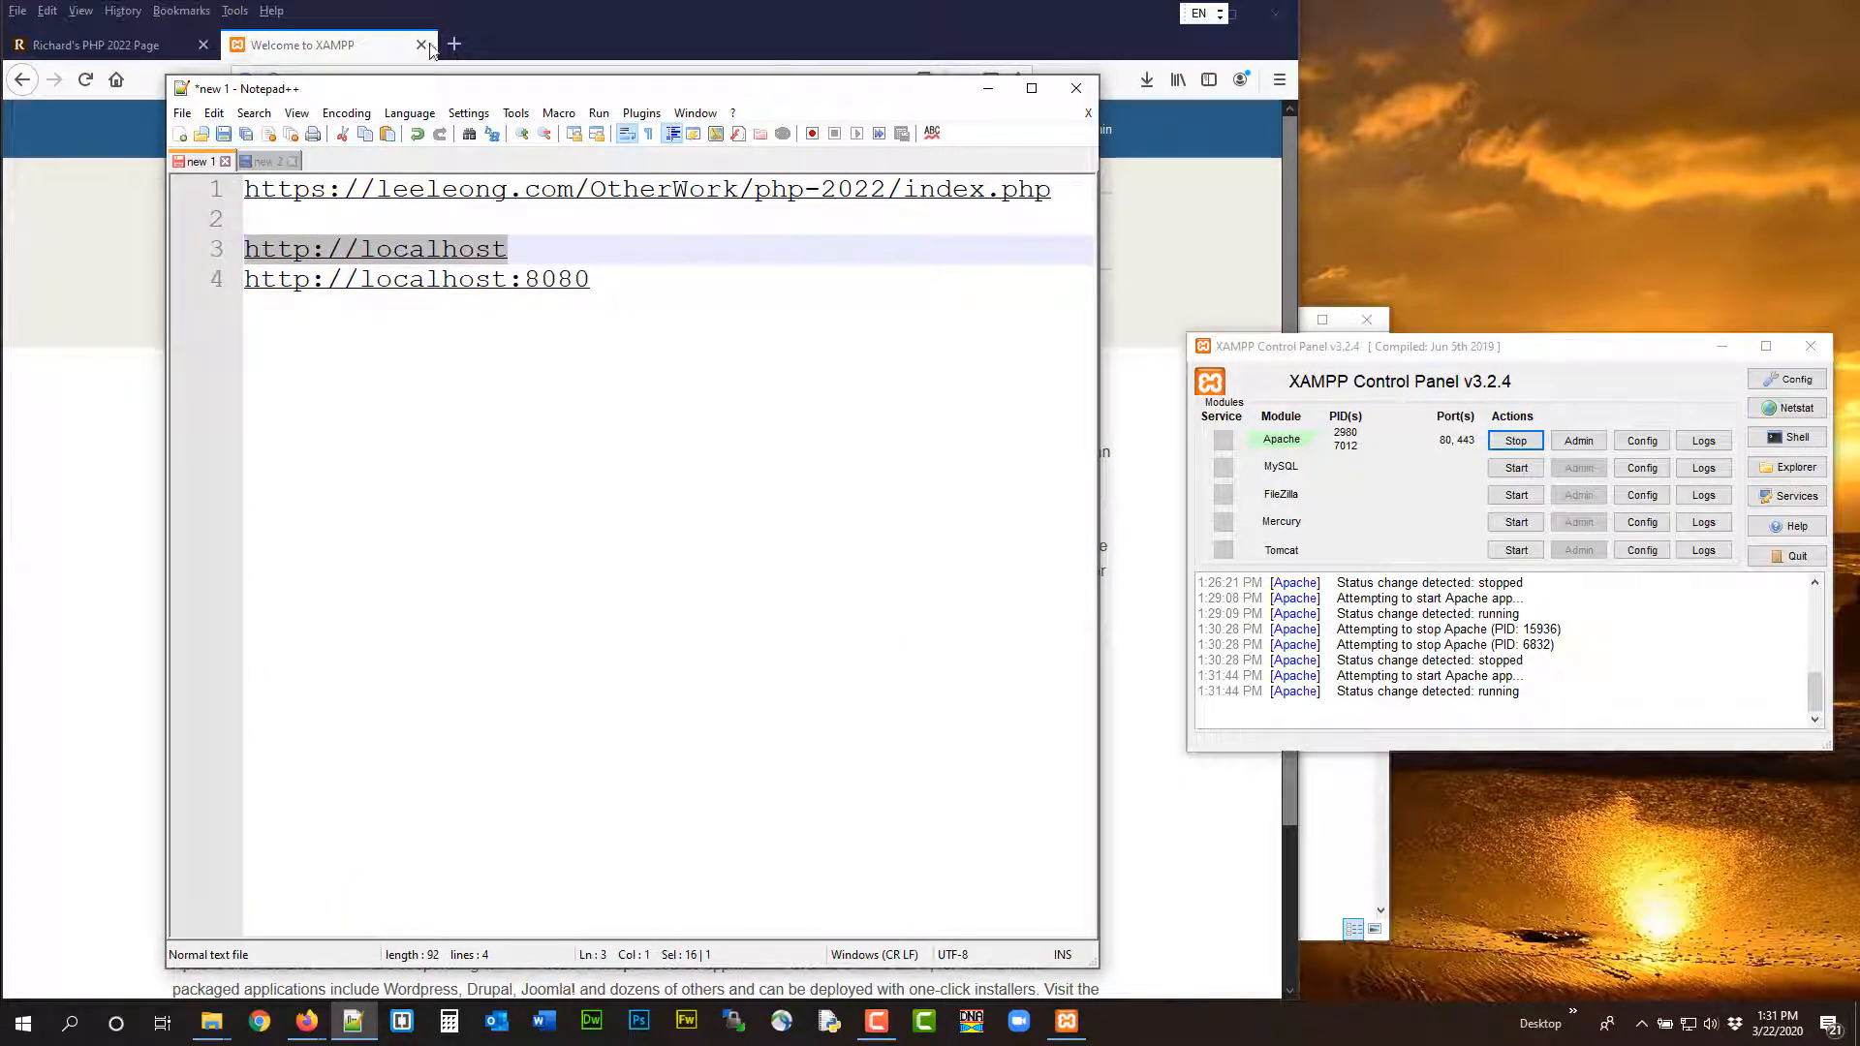
pyautogui.click(459, 47)
pyautogui.hotkey('ctrl', 'v')
pyautogui.press('Return')
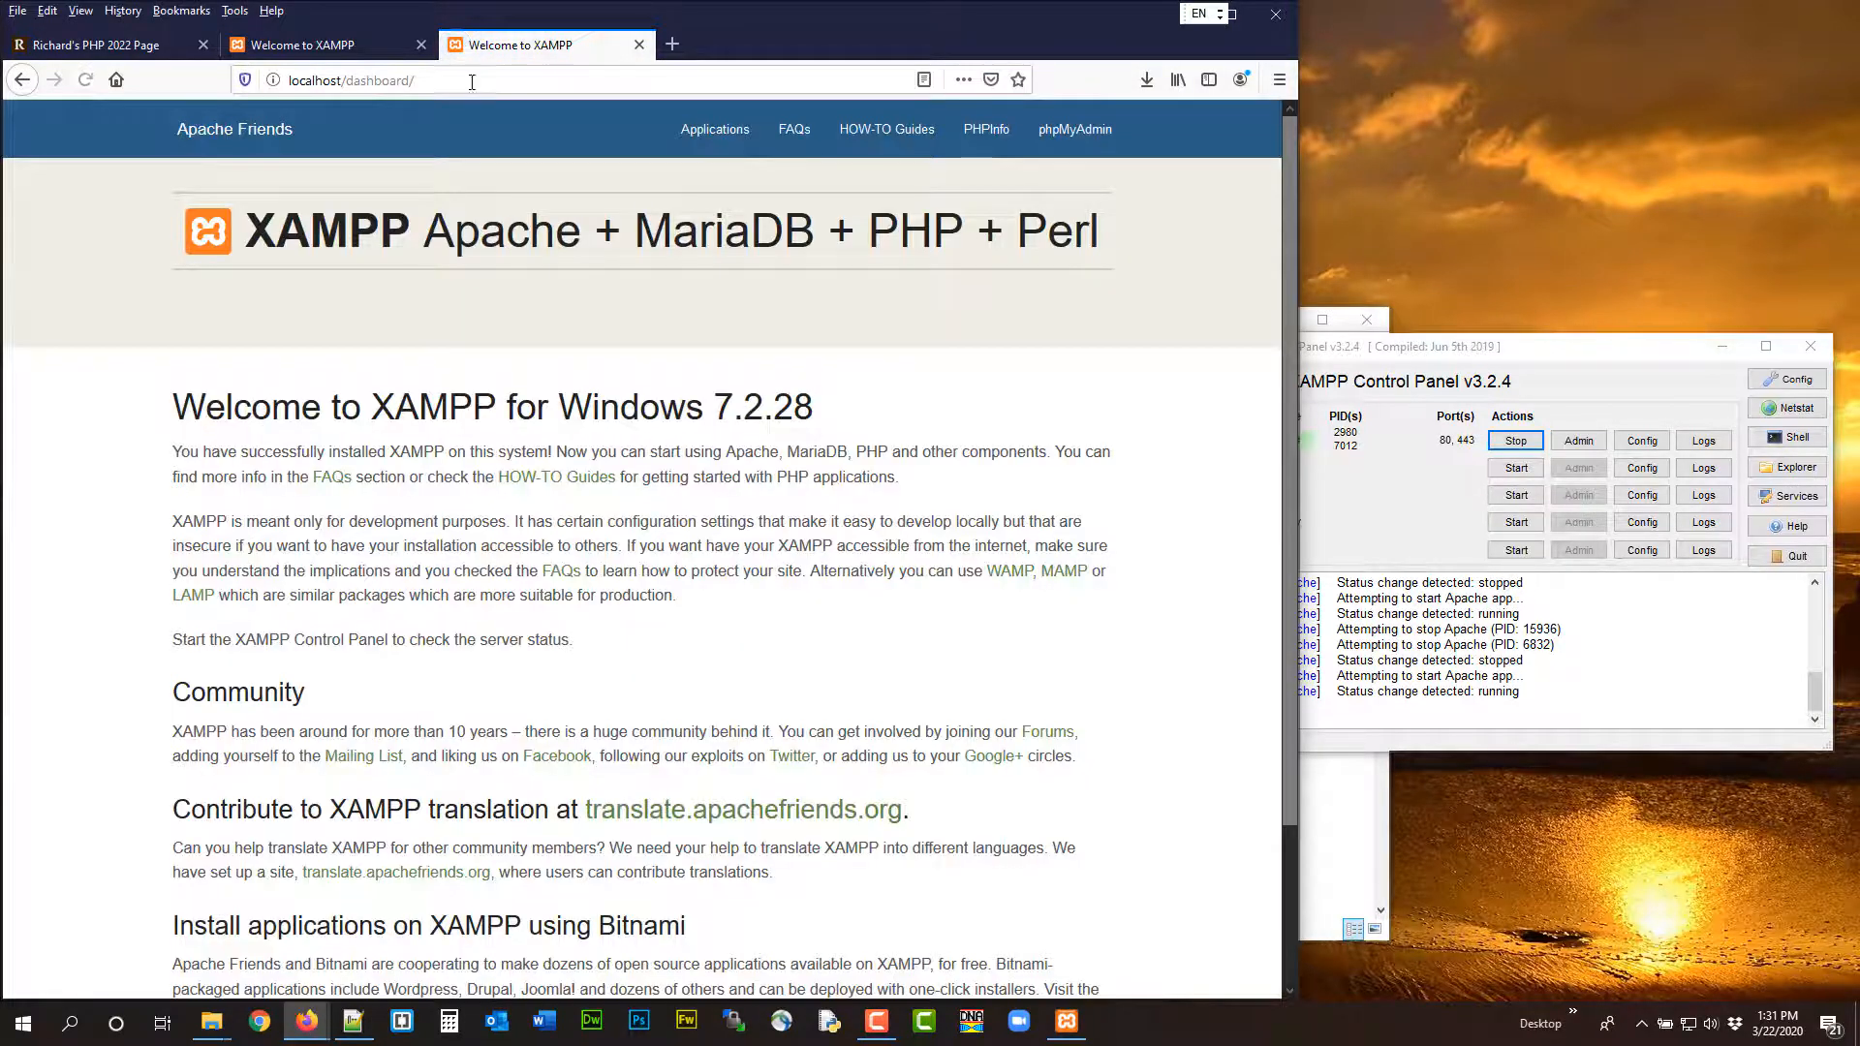
pyautogui.click(353, 1021)
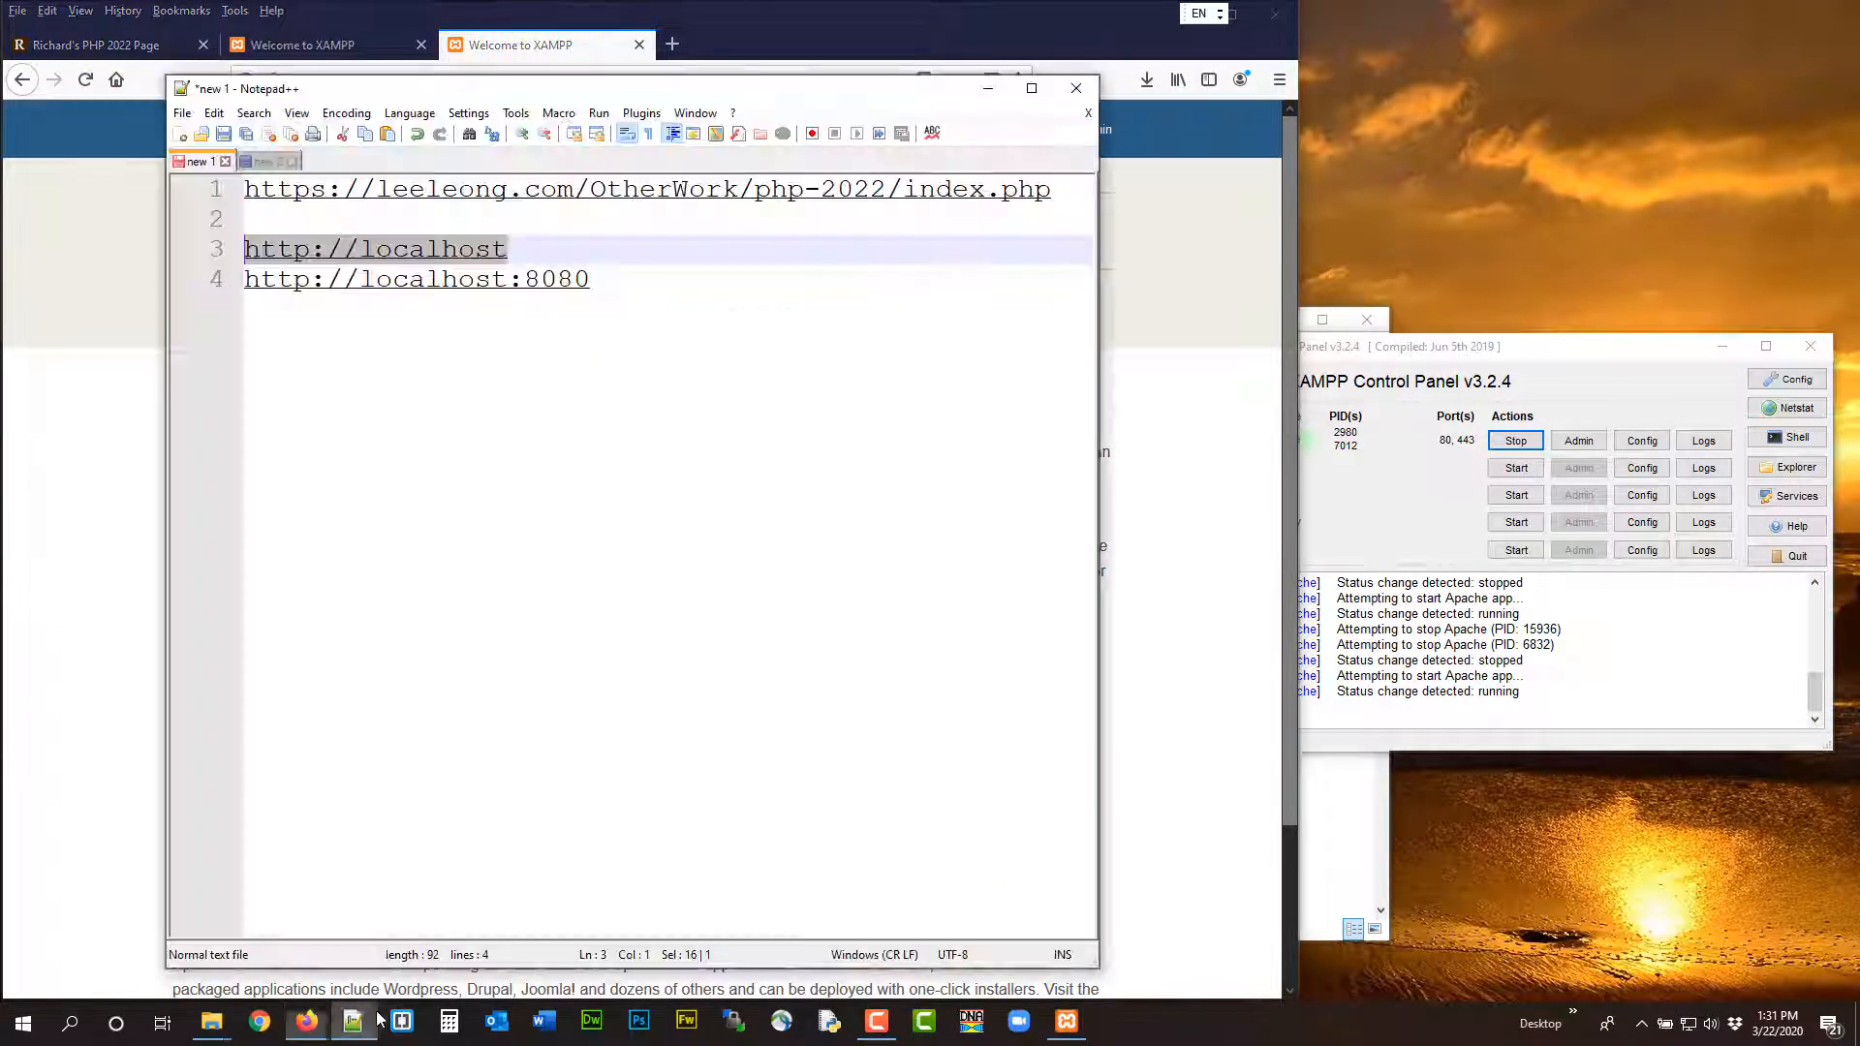
pyautogui.click(631, 250)
pyautogui.press('Return')
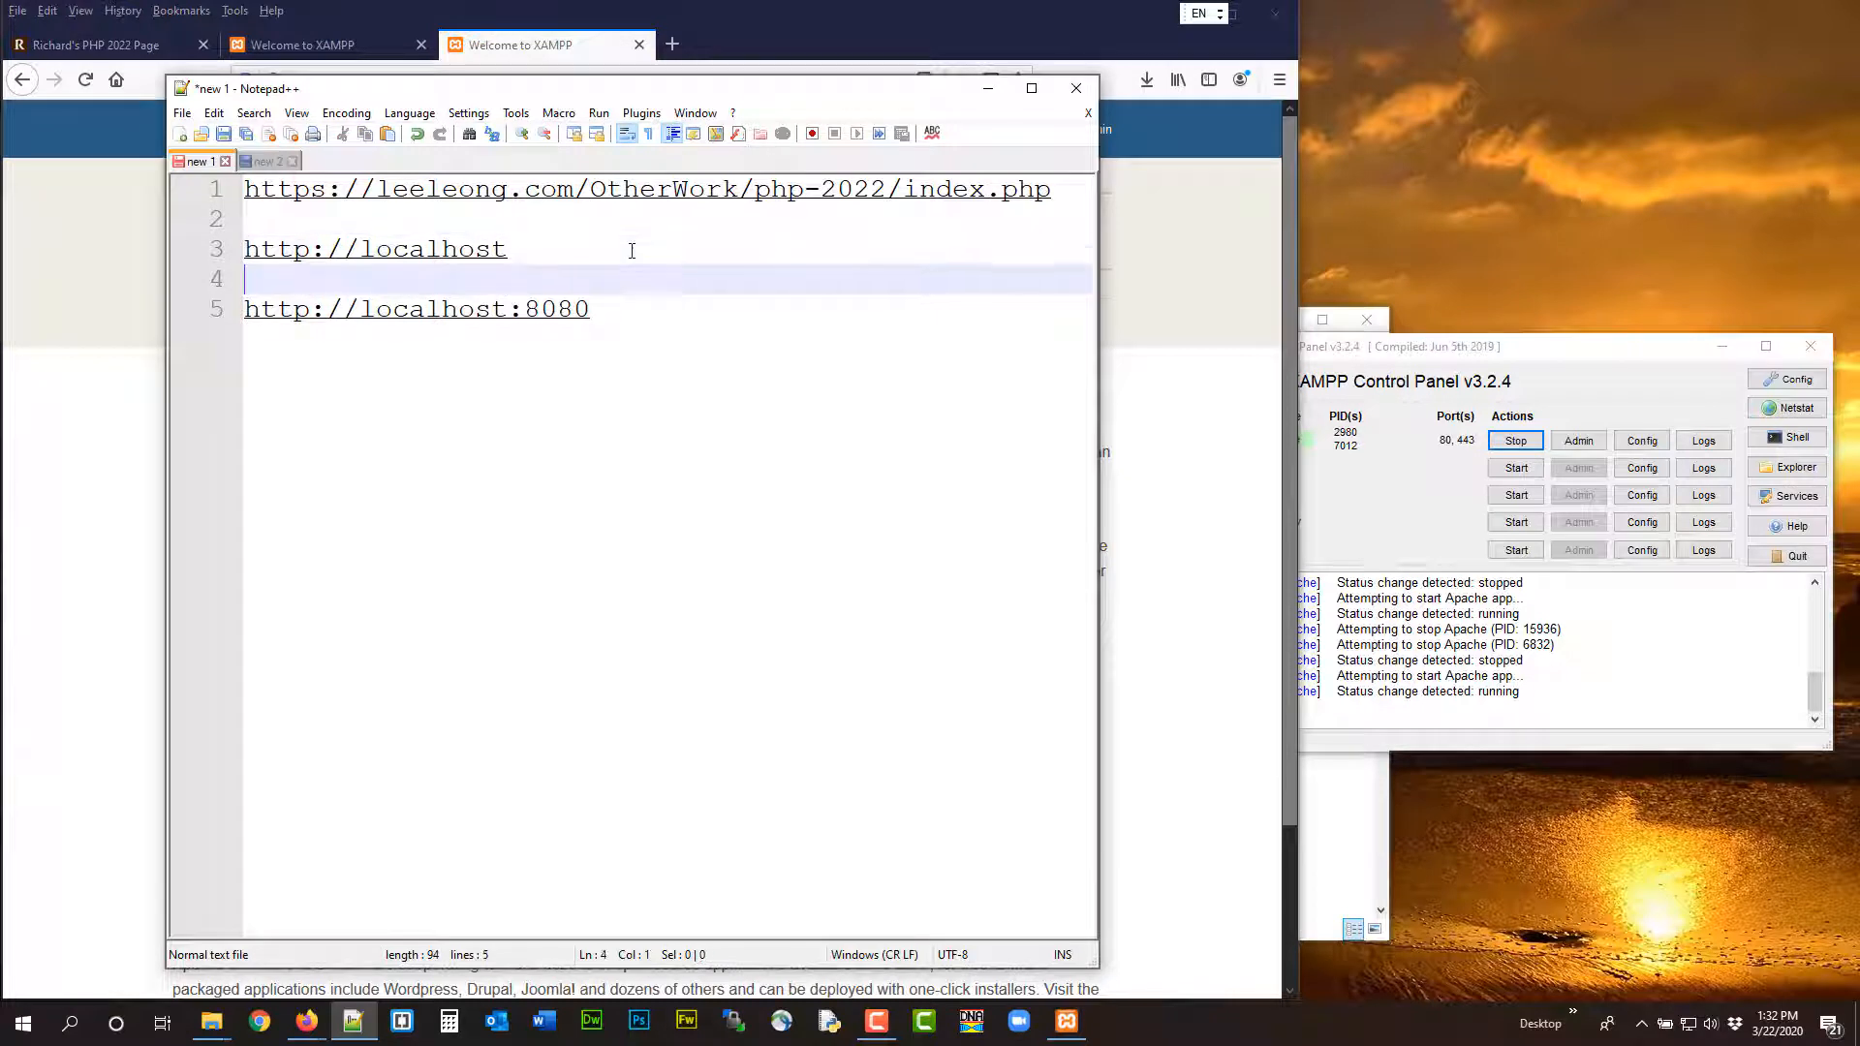
pyautogui.write('127.0.0.1')
# Copy 127.0.0.1 from the notes and load it in a new Firefox tab
pyautogui.moveTo(393, 279); pyautogui.dragTo(242, 280)
pyautogui.hotkey('ctrl', 'c')
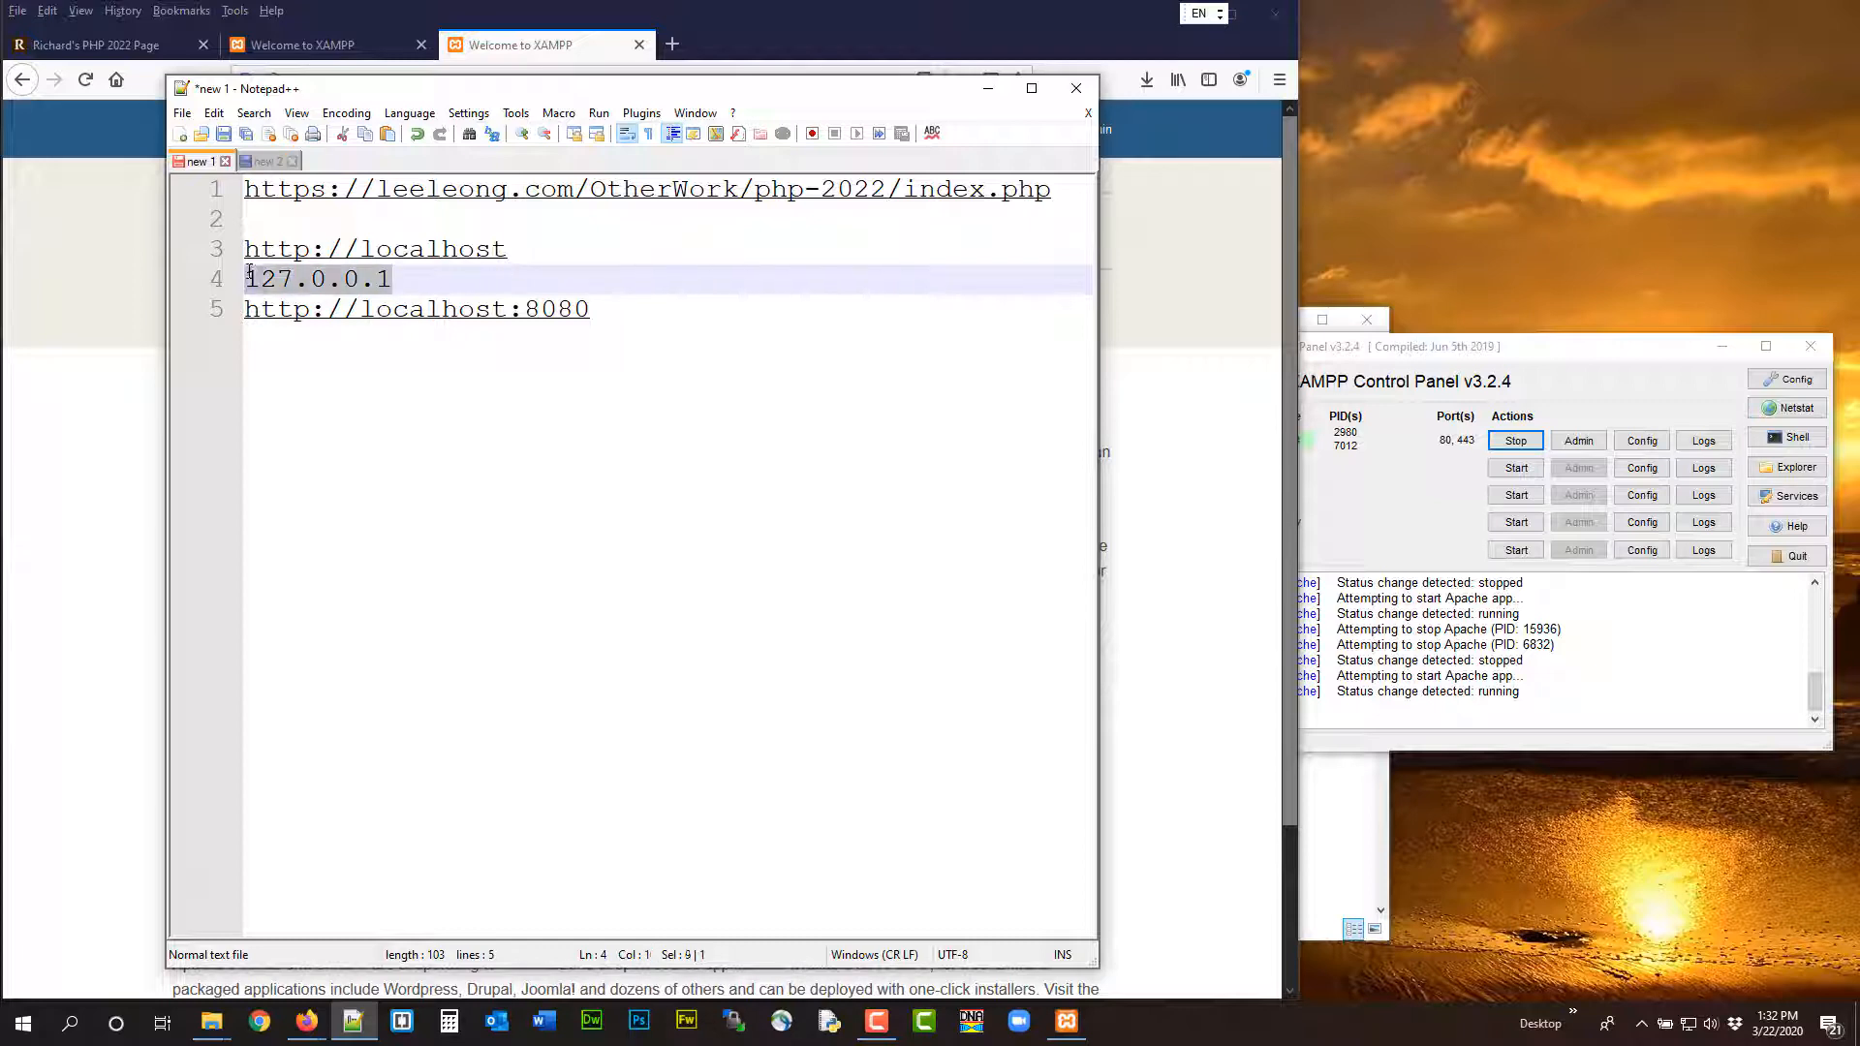
pyautogui.click(671, 43)
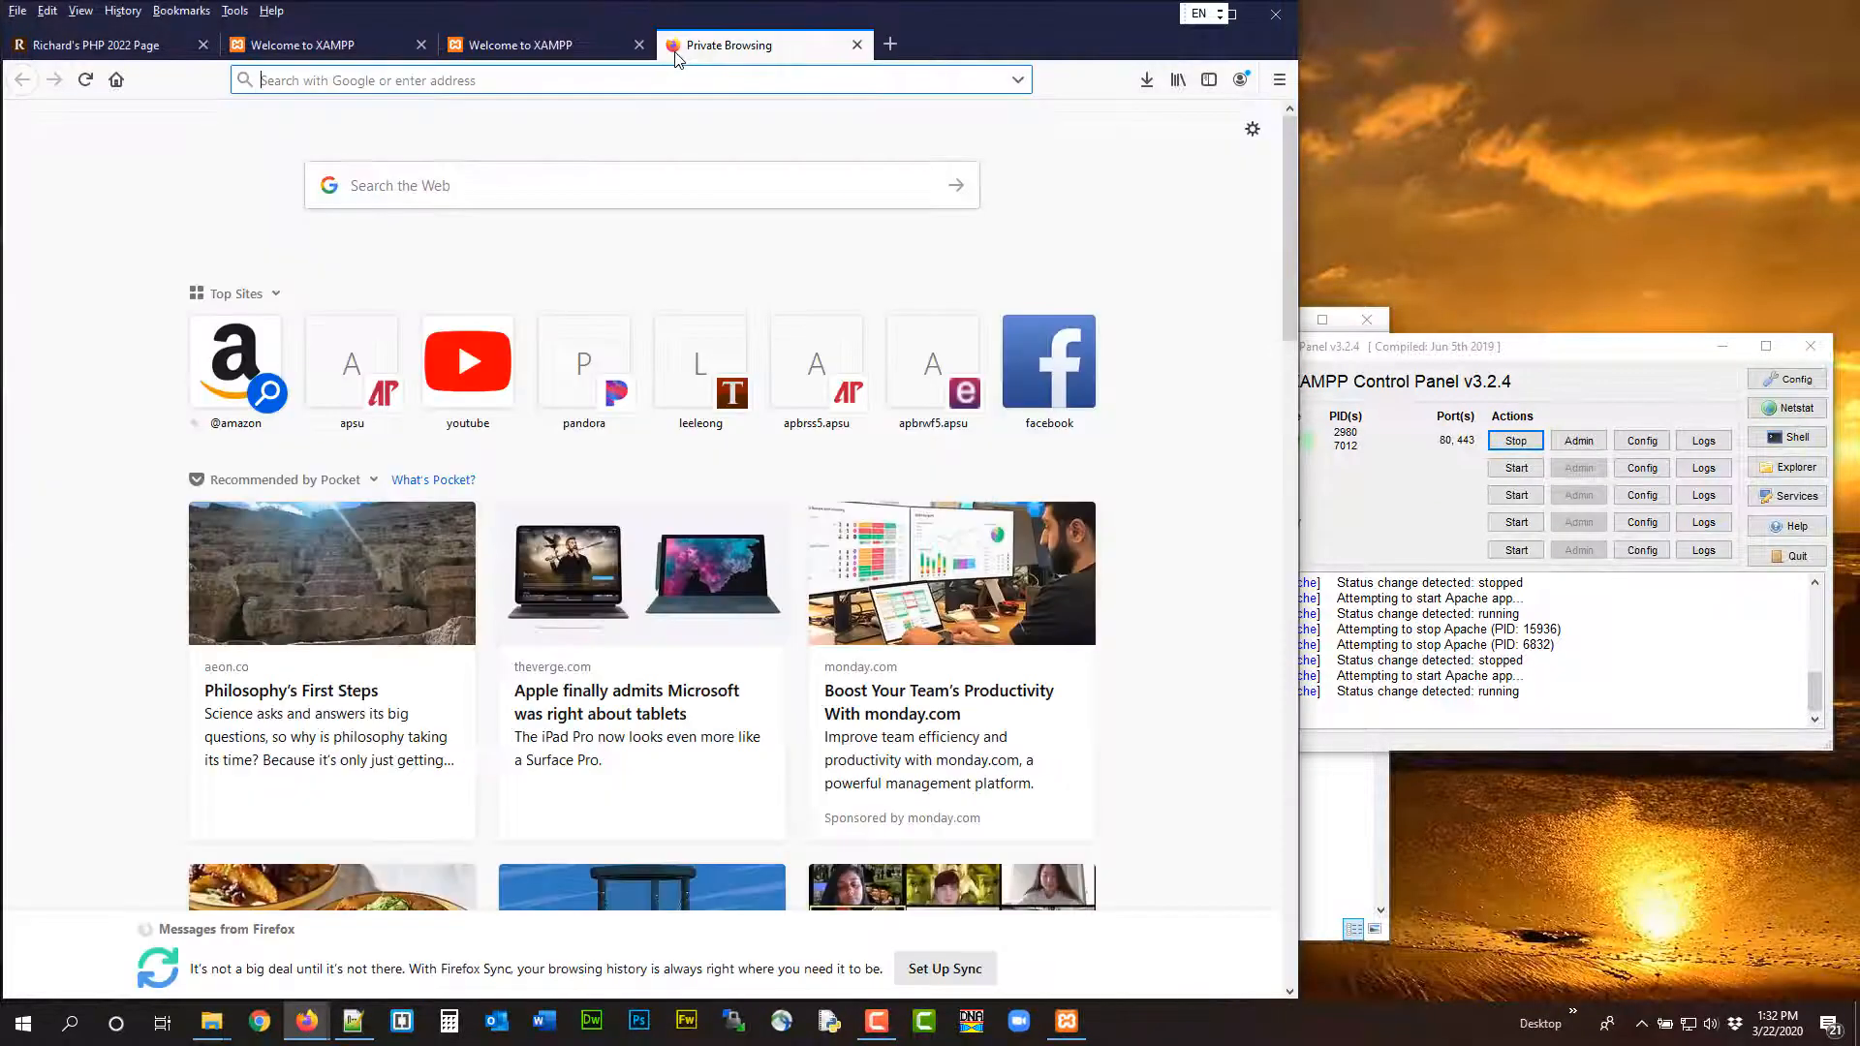
pyautogui.hotkey('ctrl', 'v')
pyautogui.press('Return')
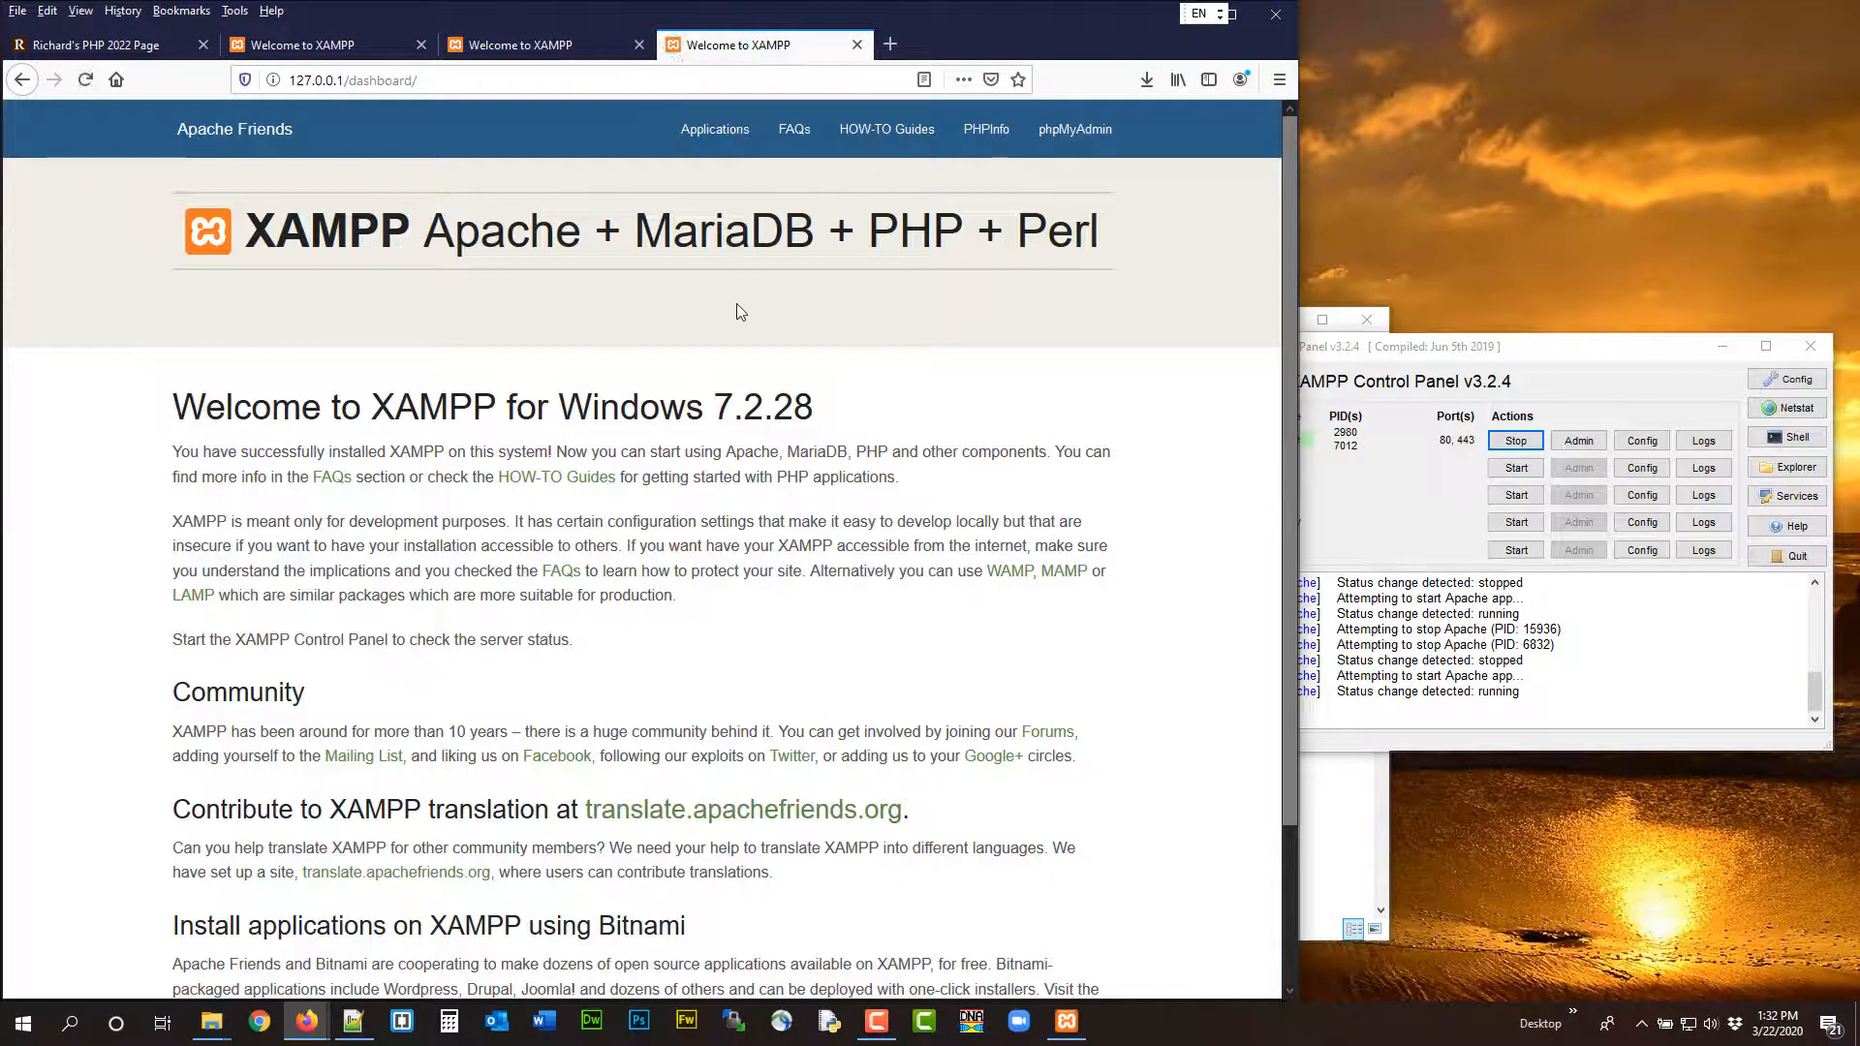
# Review the open XAMPP tabs, the Apache shutdown error entry on the PHP 2022 page, and the XAMPP Control Panel
pyautogui.click(1509, 351)
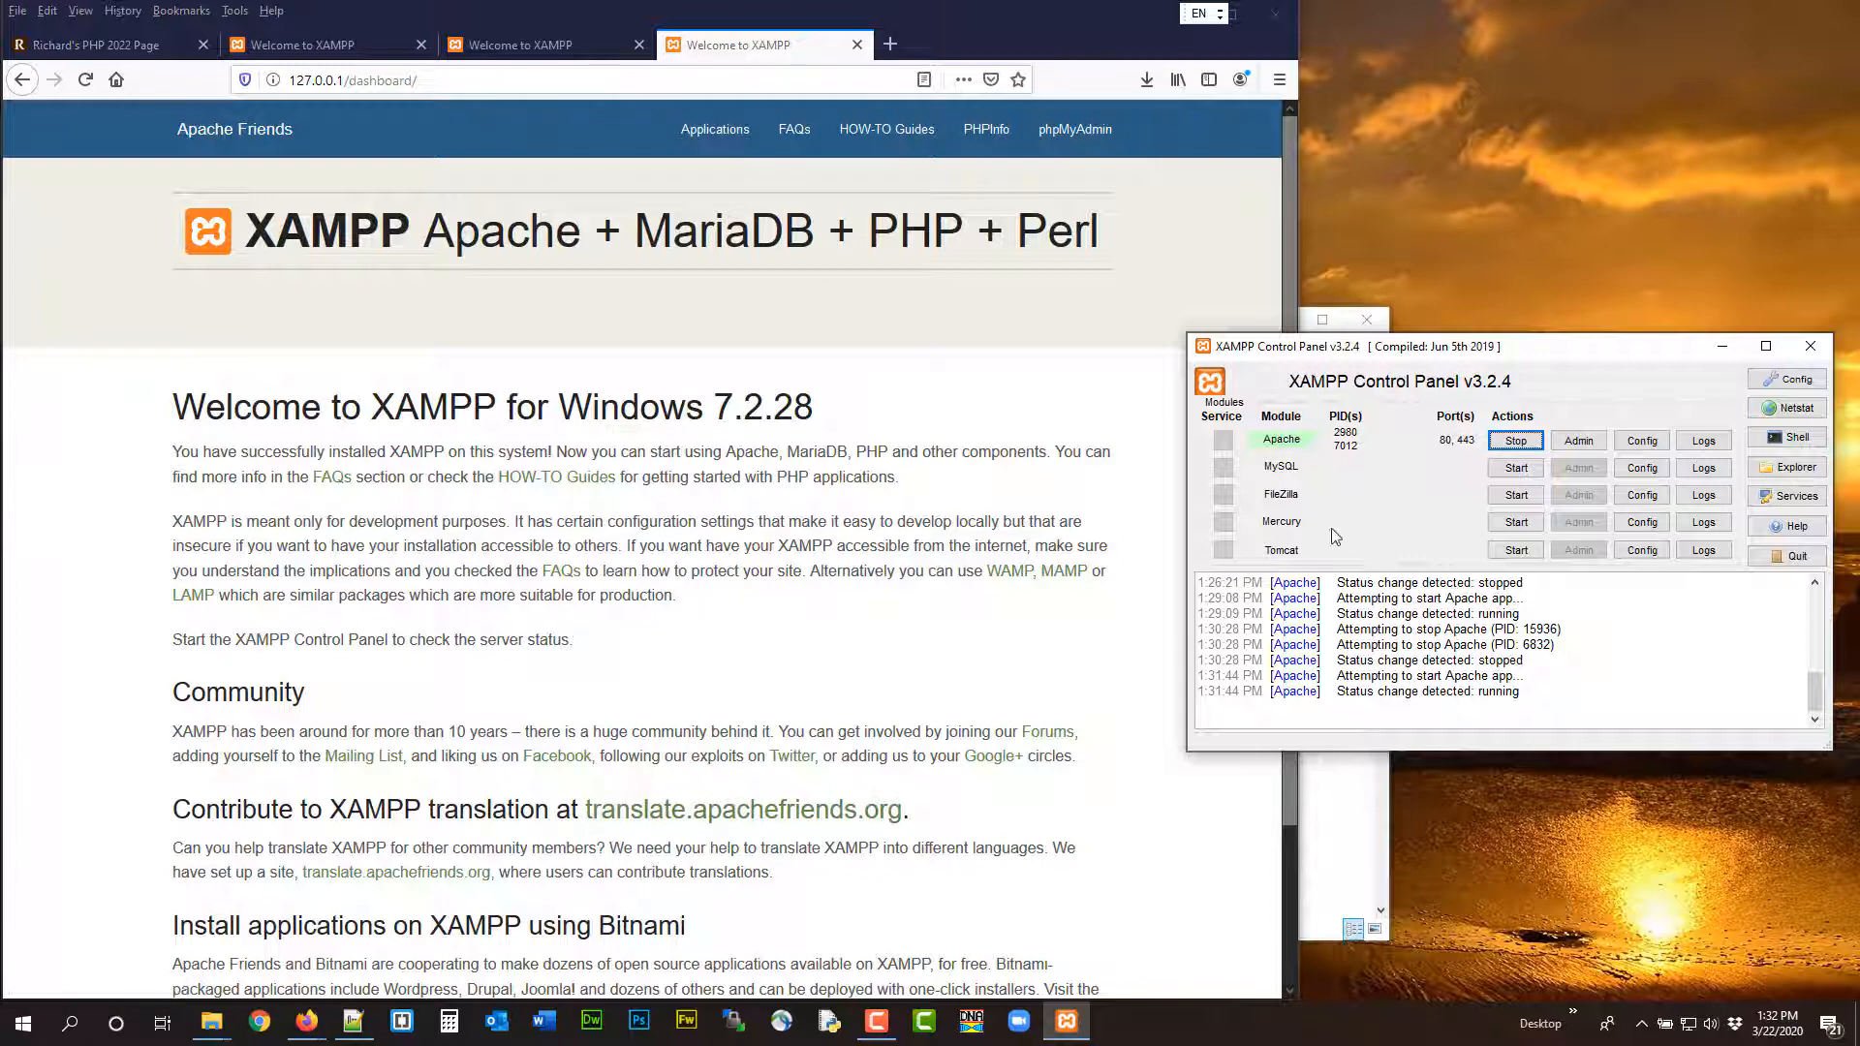
pyautogui.click(523, 45)
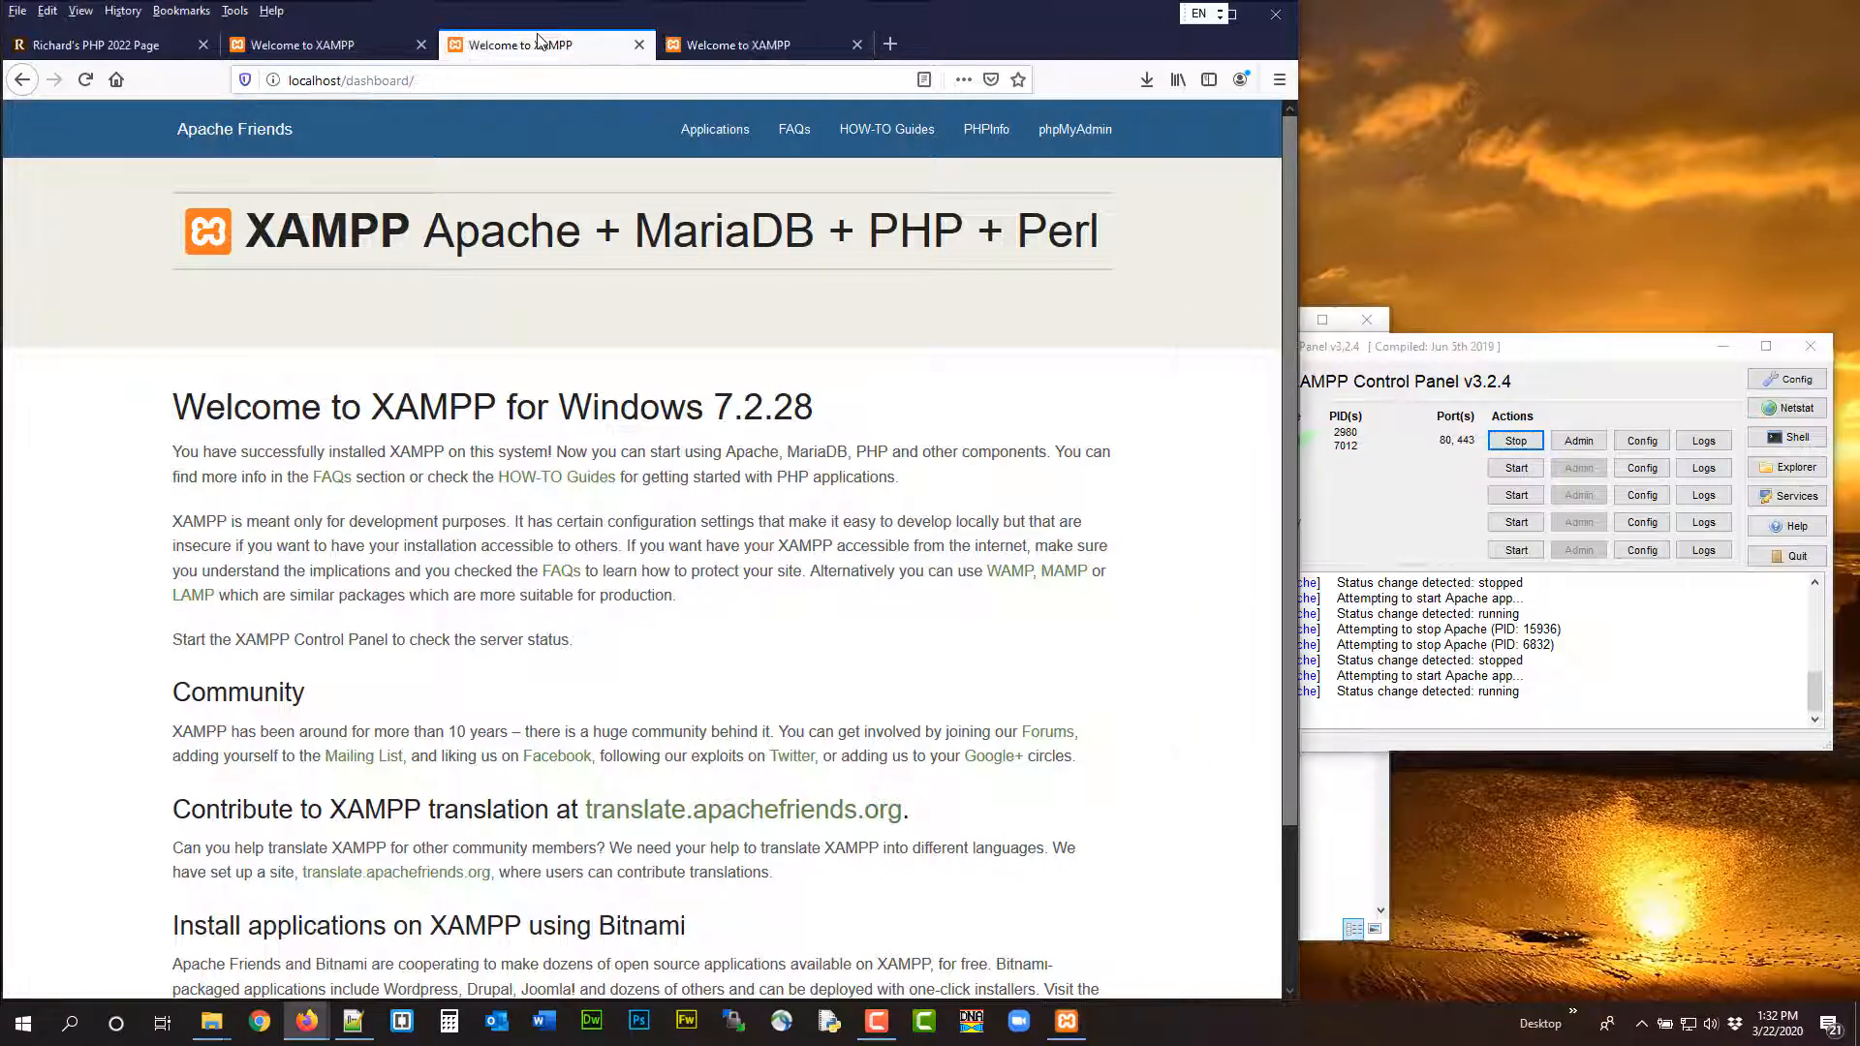
pyautogui.click(314, 48)
pyautogui.click(54, 41)
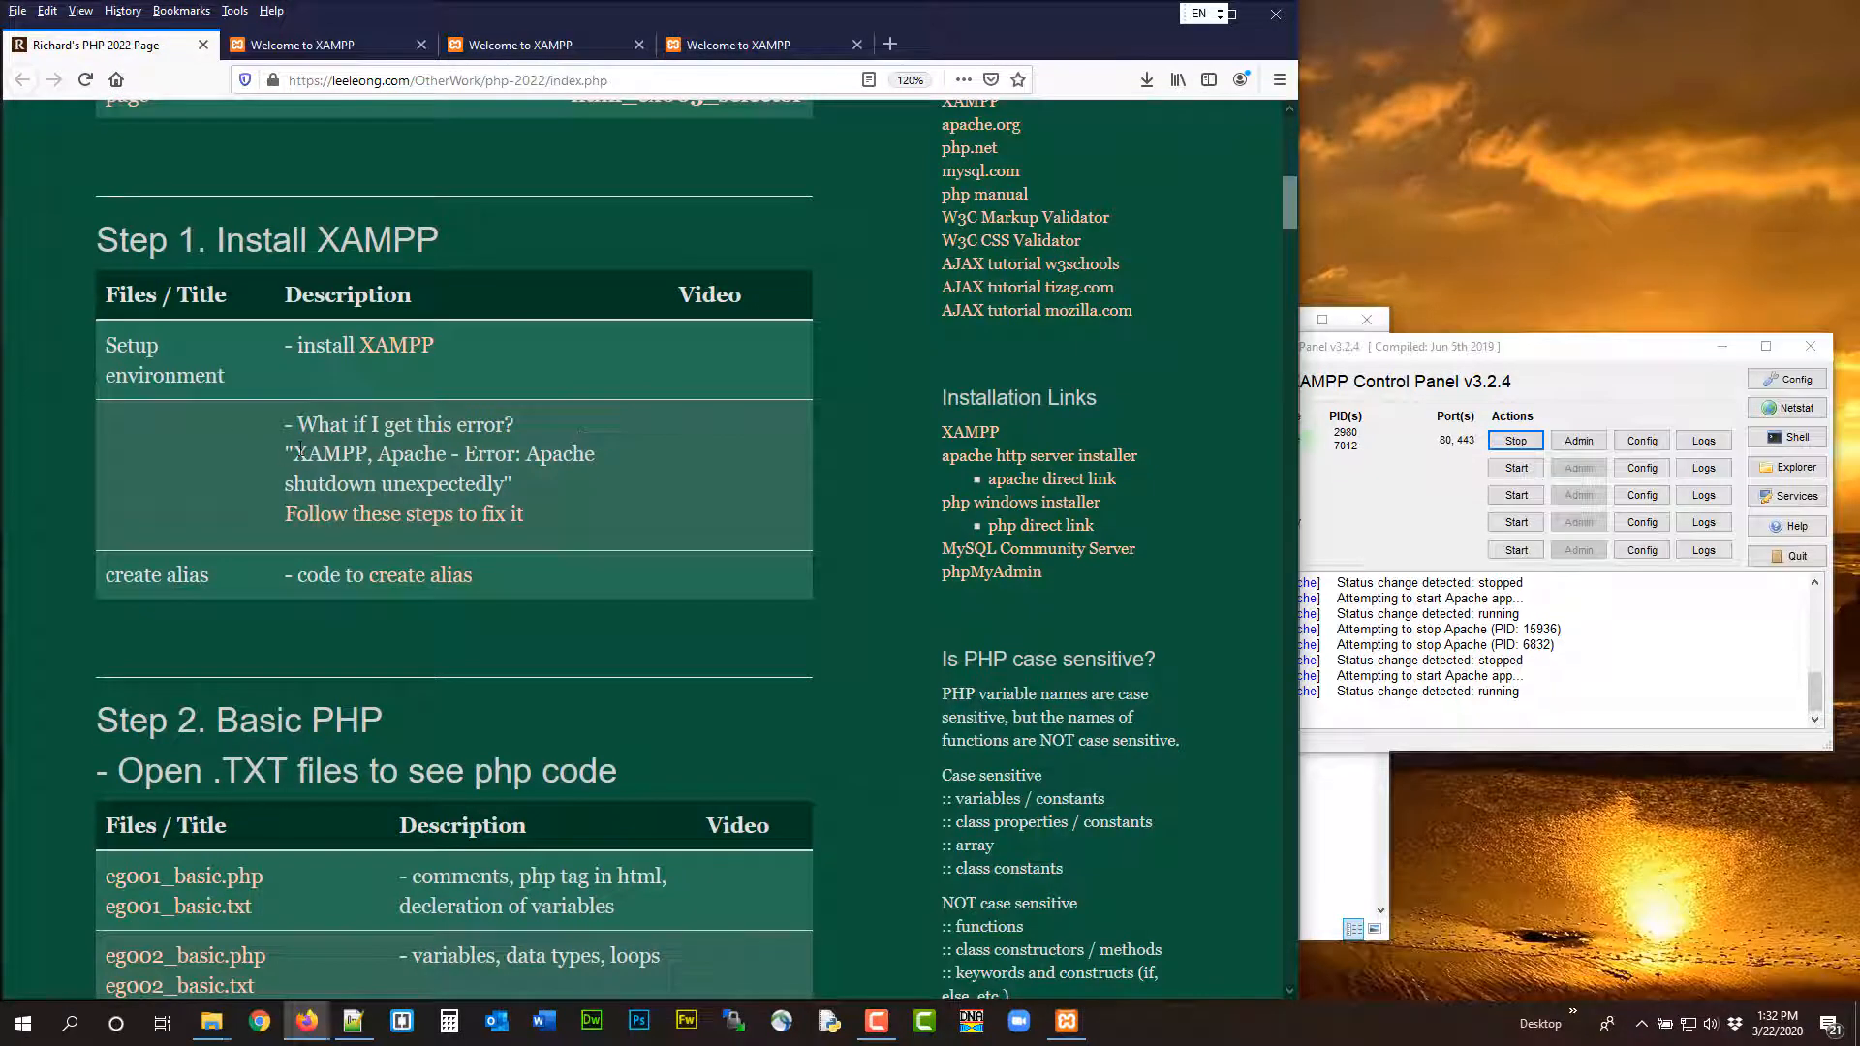
pyautogui.moveTo(293, 452); pyautogui.dragTo(511, 505)
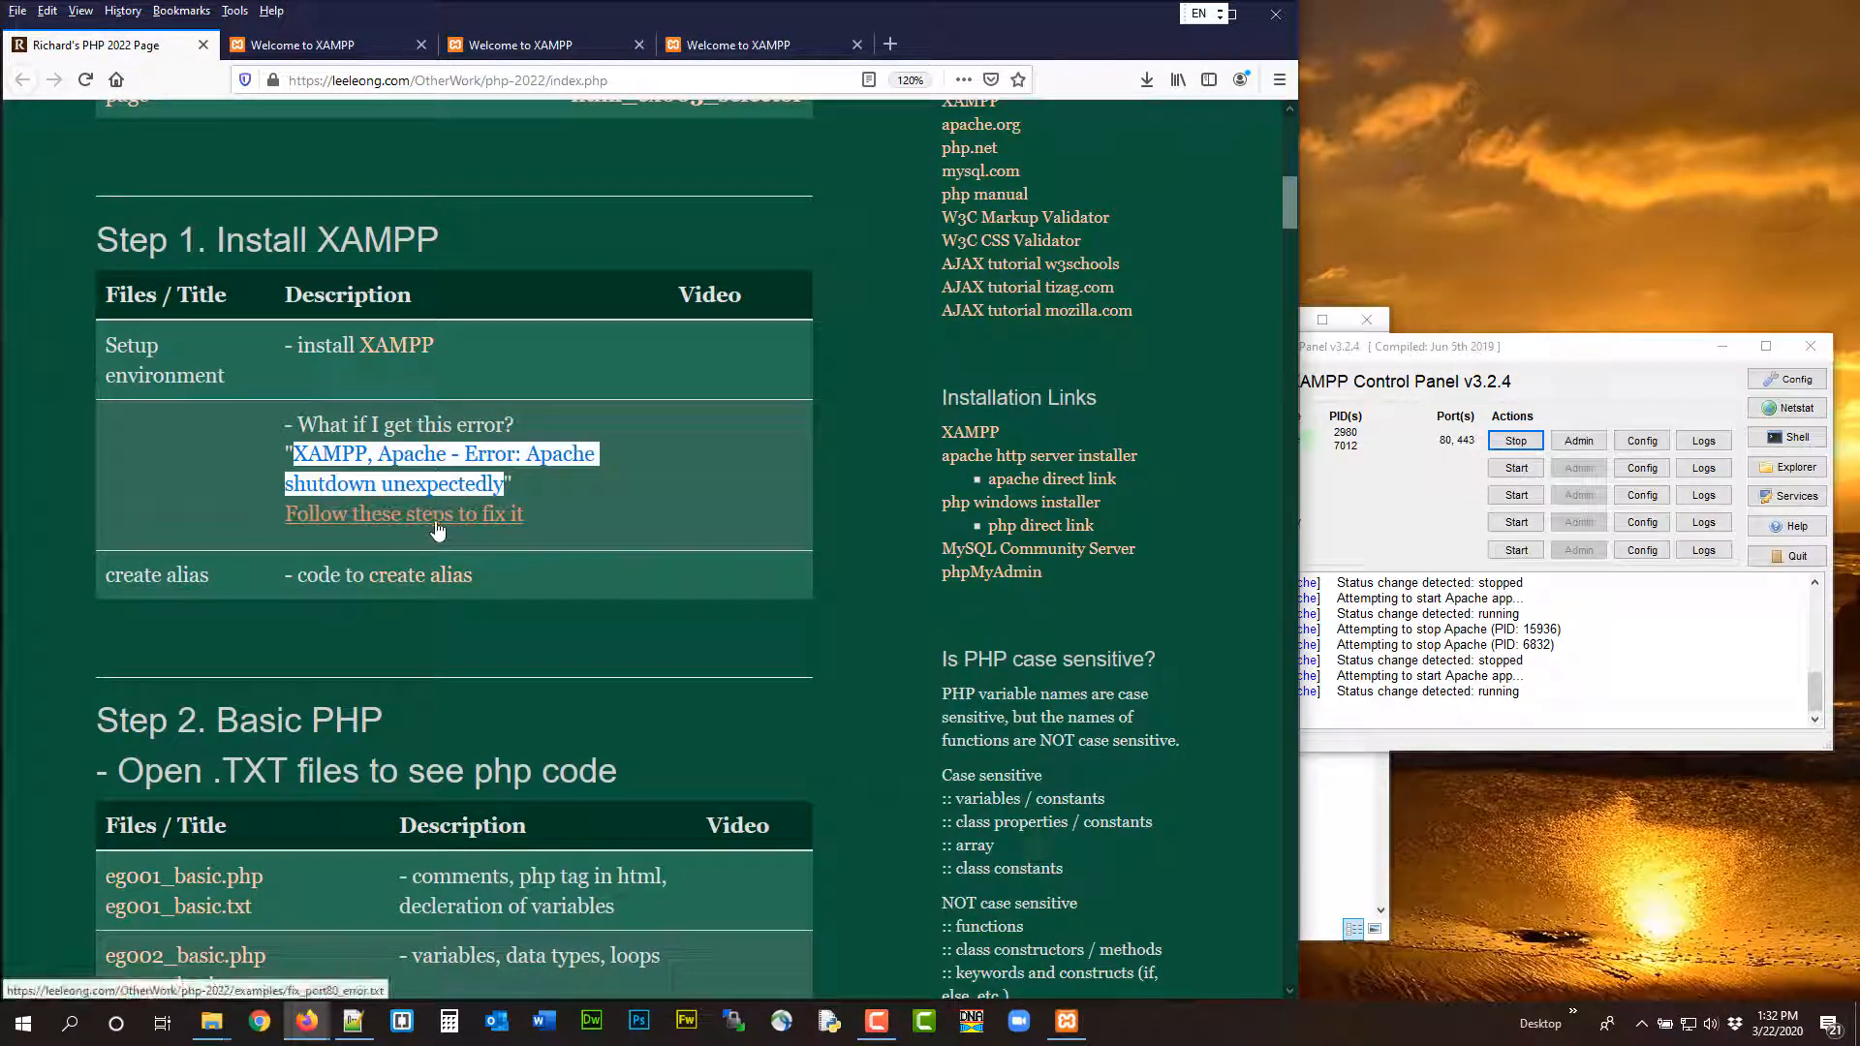
pyautogui.click(591, 572)
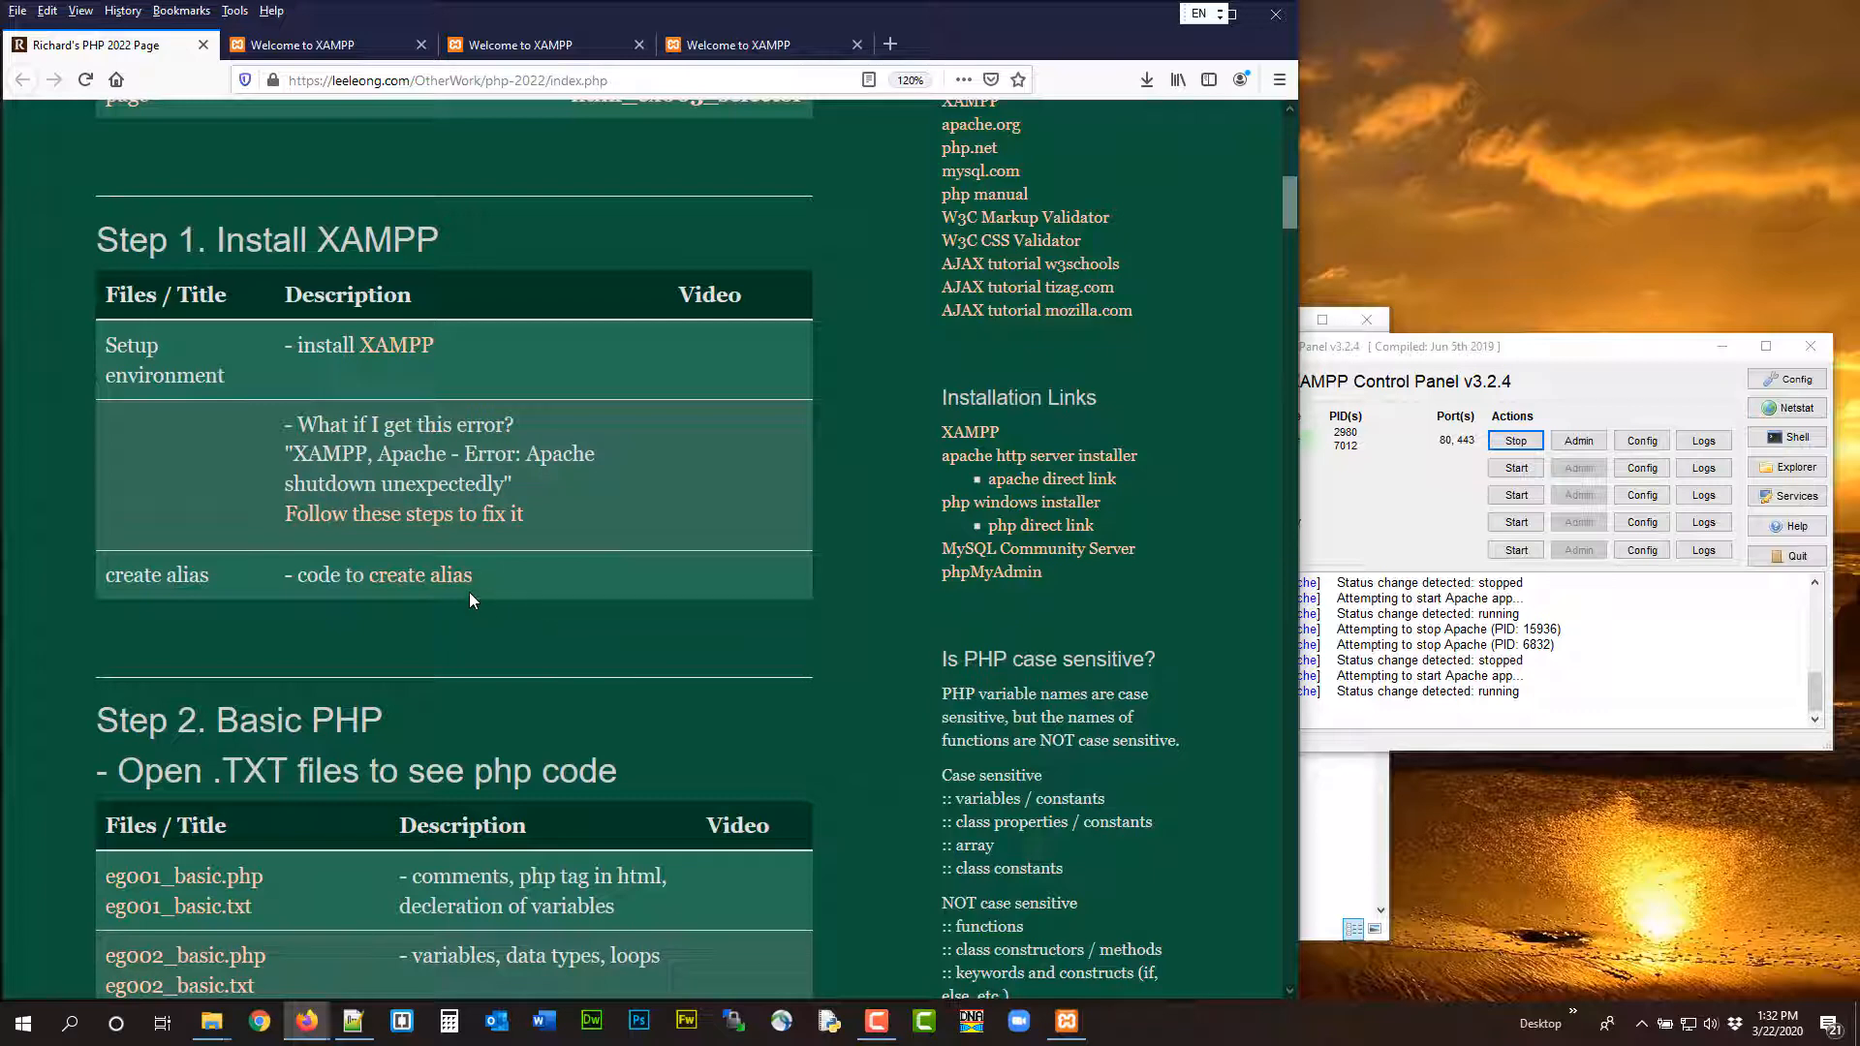
pyautogui.click(1596, 347)
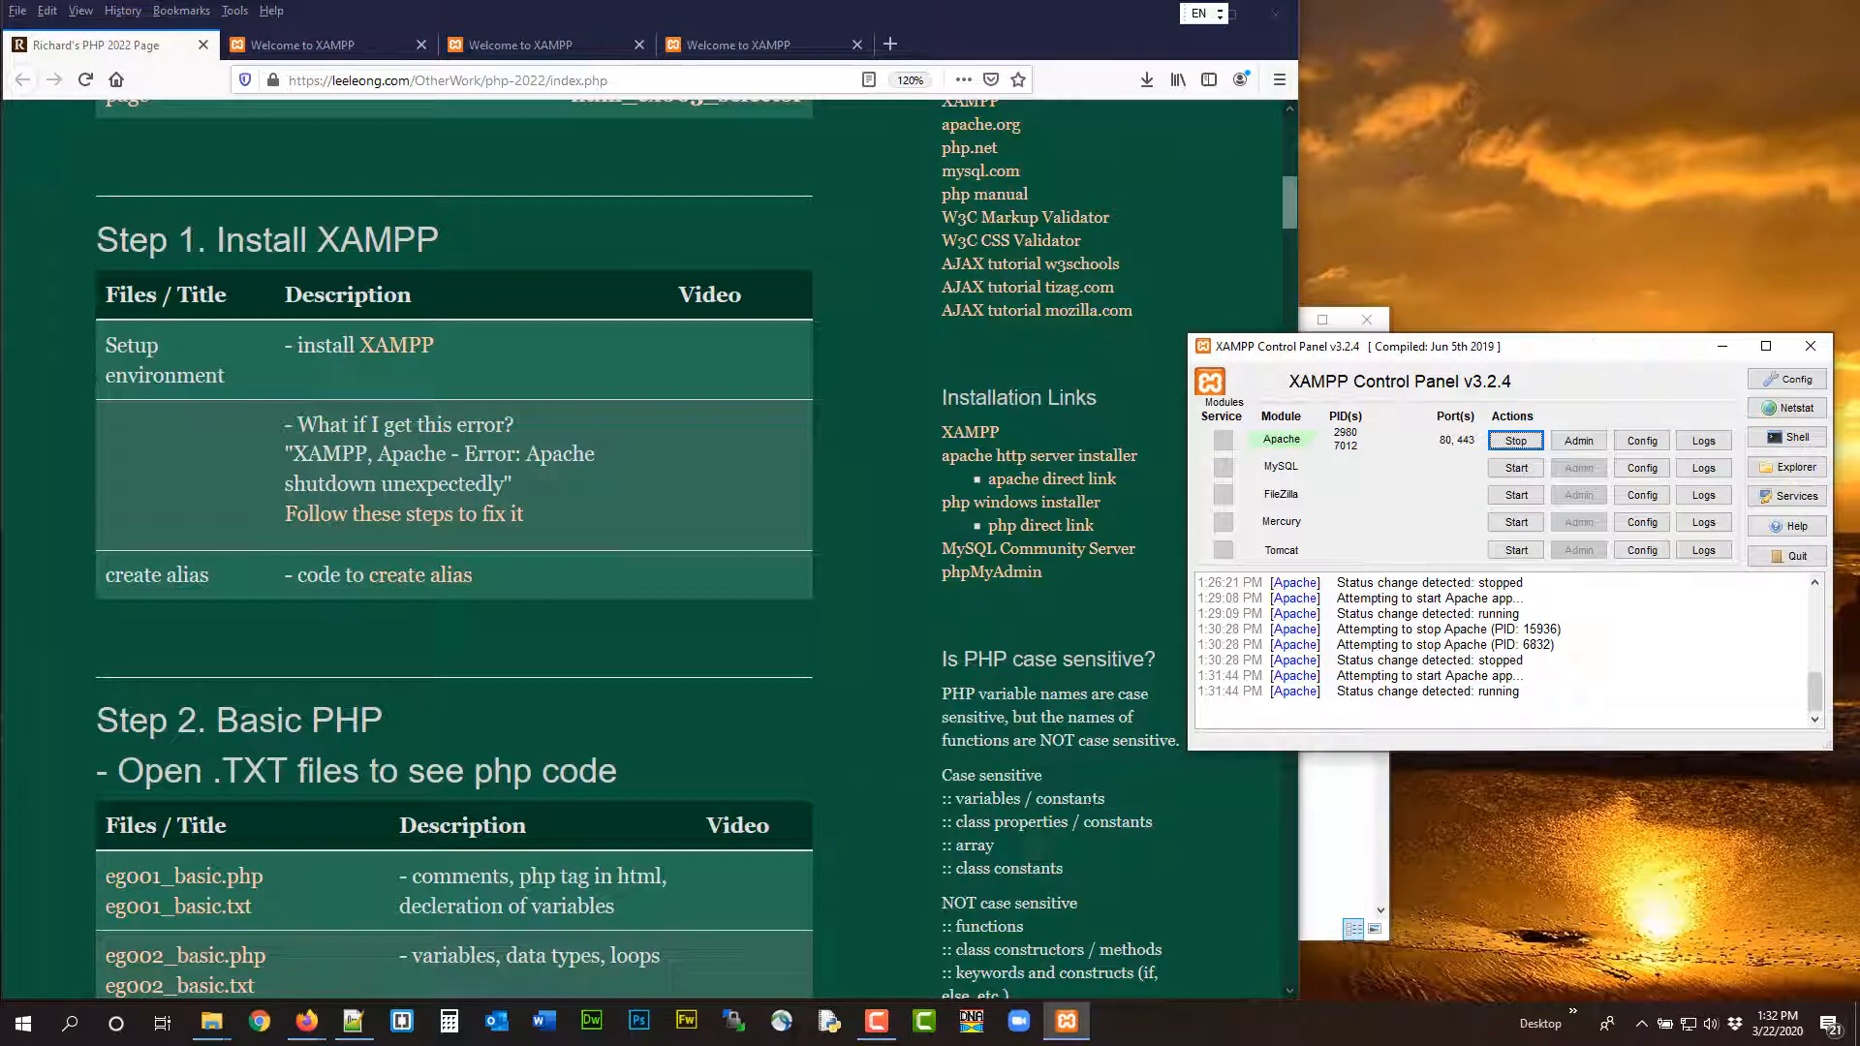